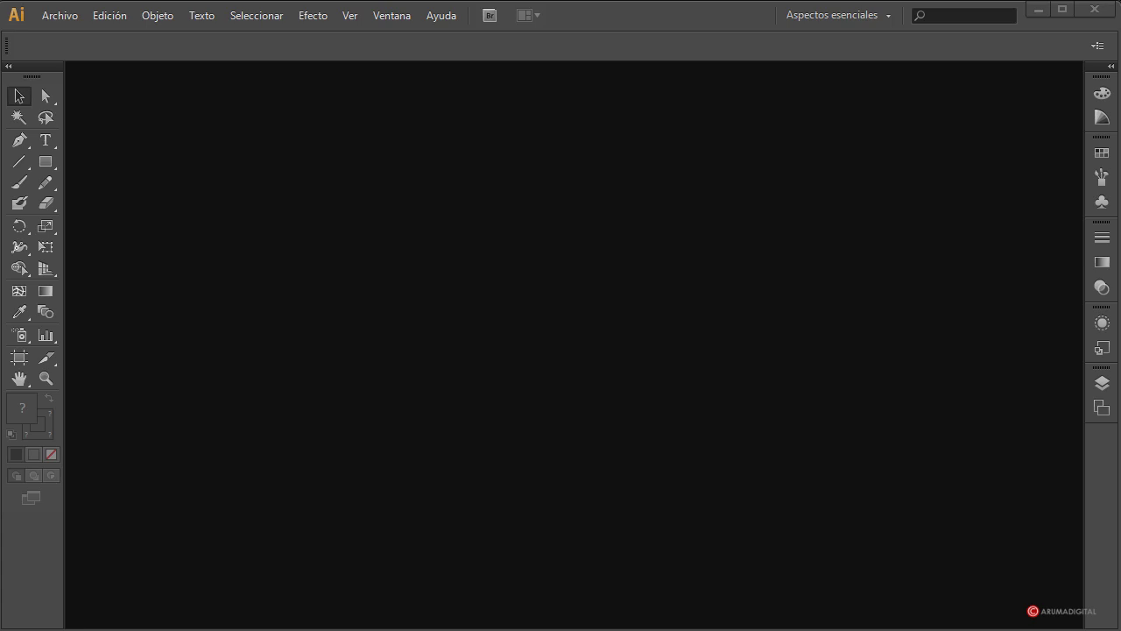
- Start a new document with the Imprimir profile and an A4 artboard size
left_click(62, 15)
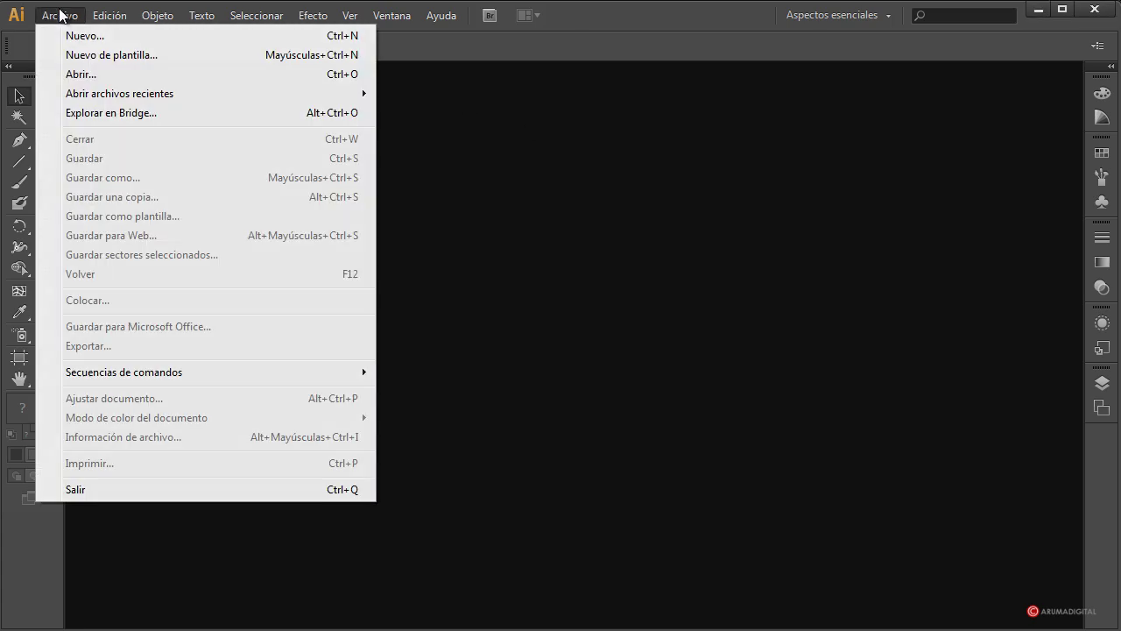
left_click(85, 36)
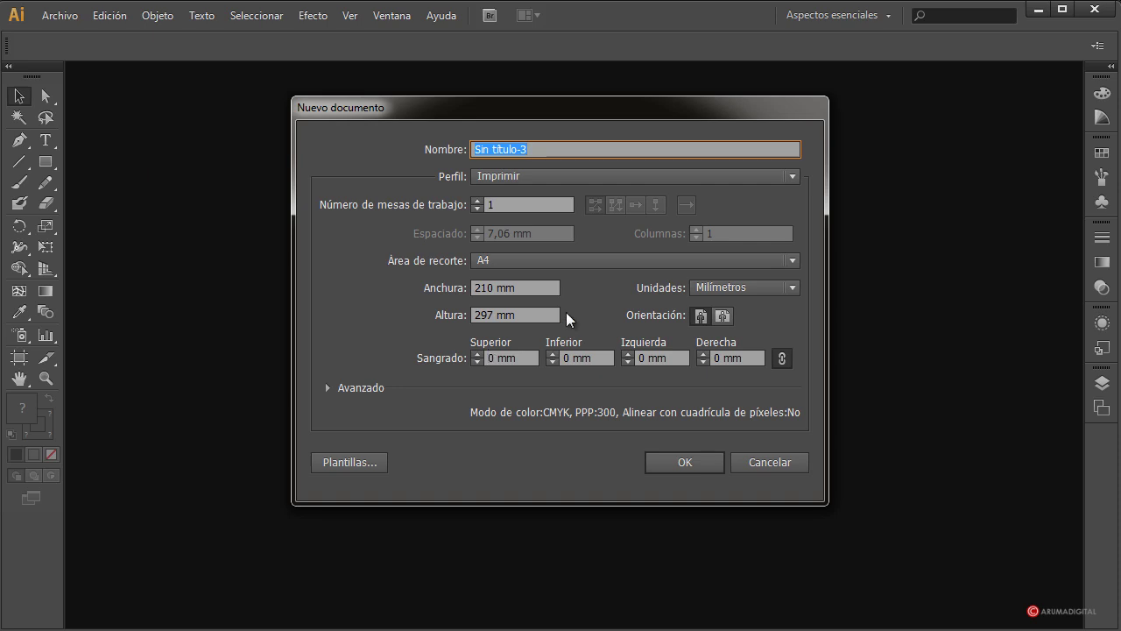
left_click(512, 176)
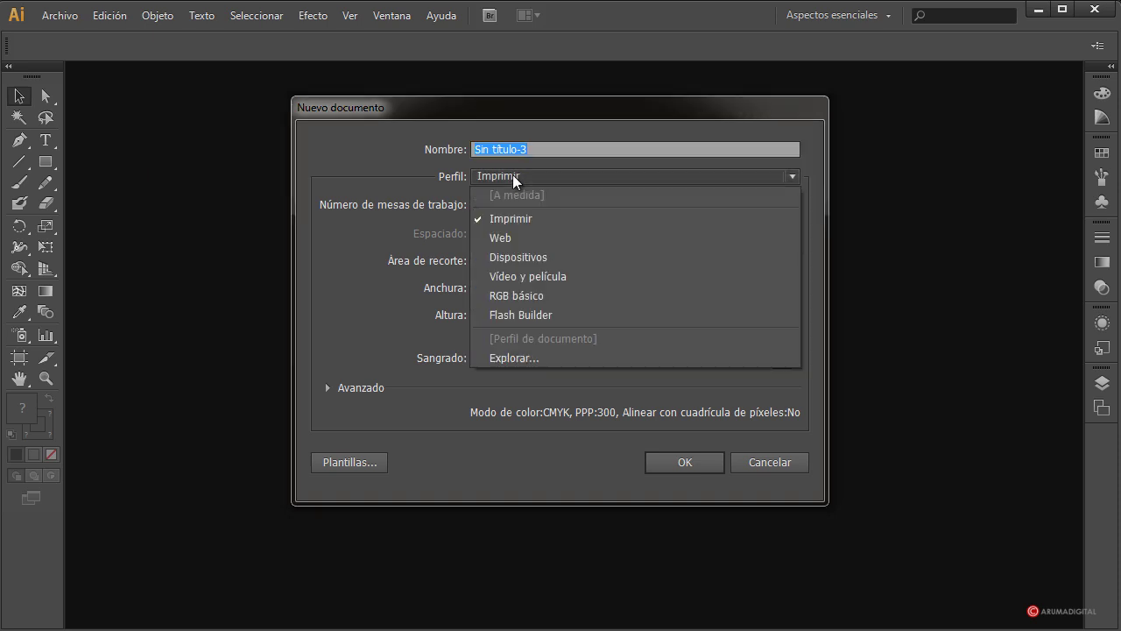
left_click(510, 217)
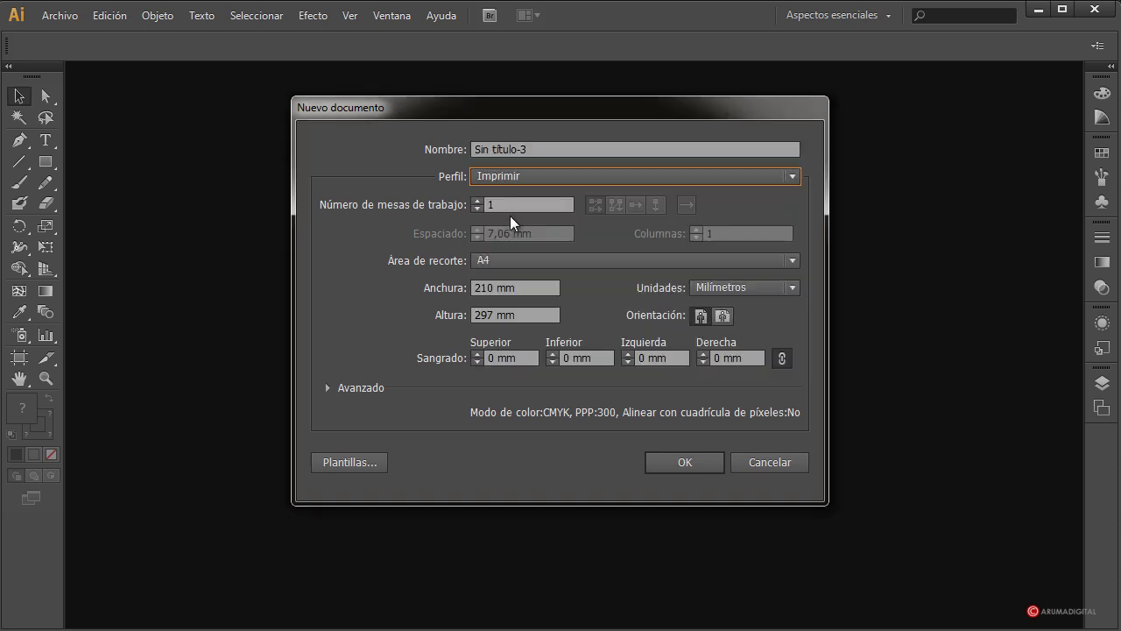
left_click(495, 260)
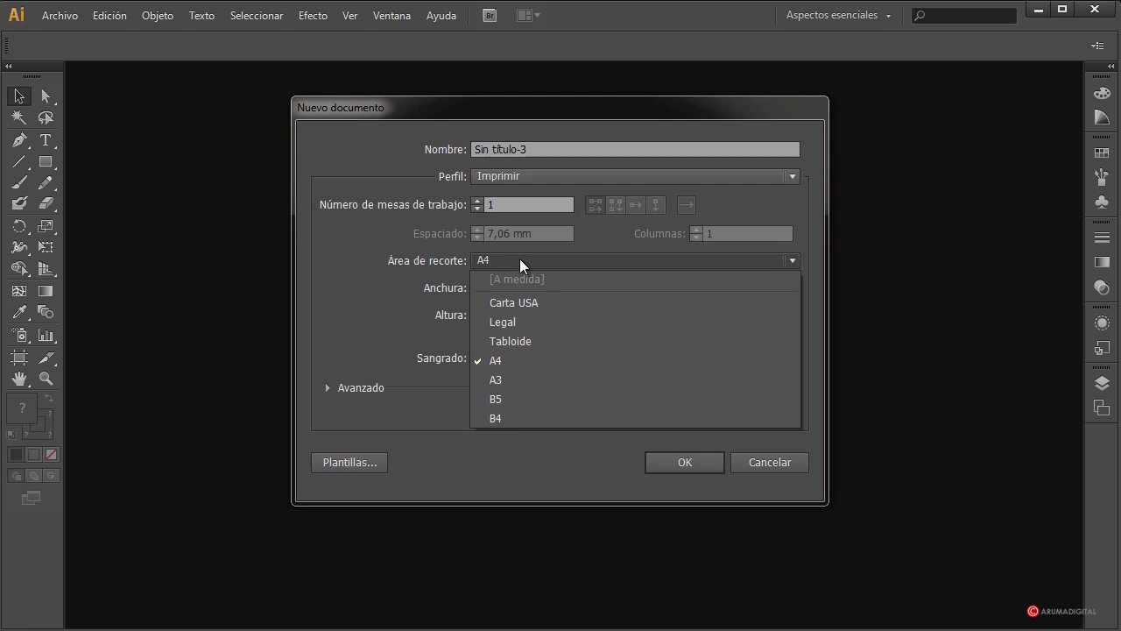
left_click(501, 361)
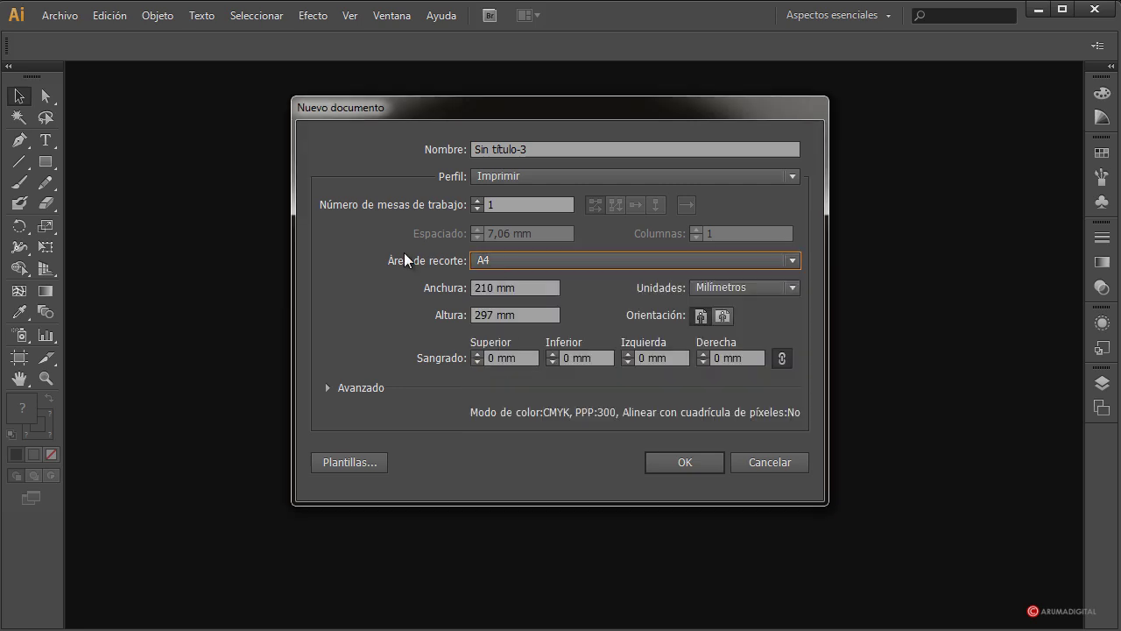
- Set the number of artboards to 2 and all bleeds to 5 mm, and create the document
double_click(528, 208)
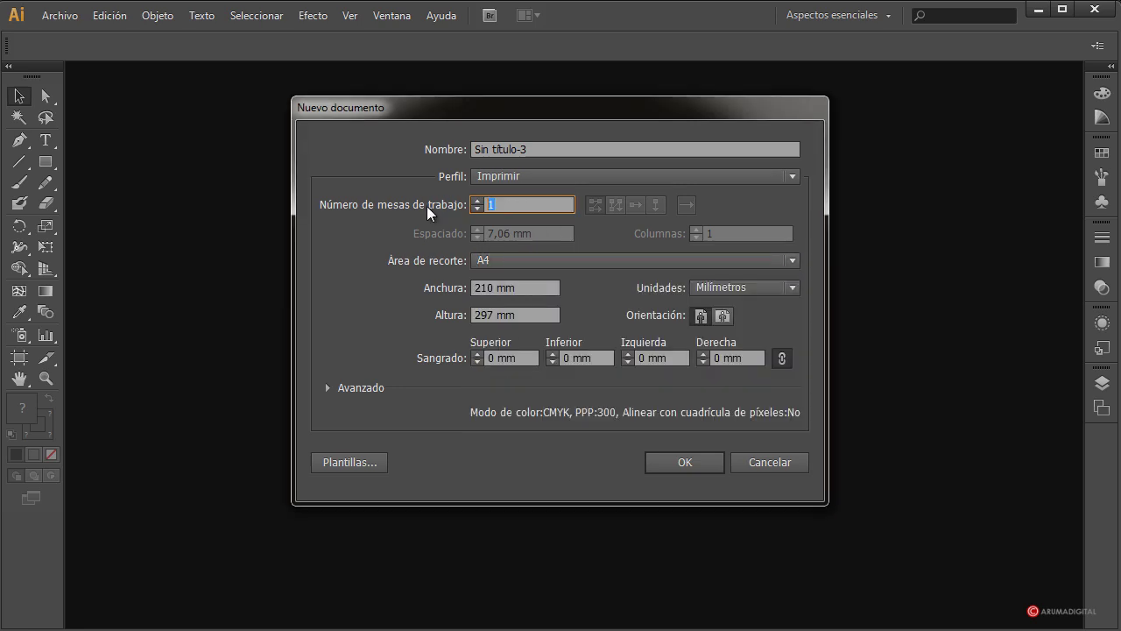
type("2")
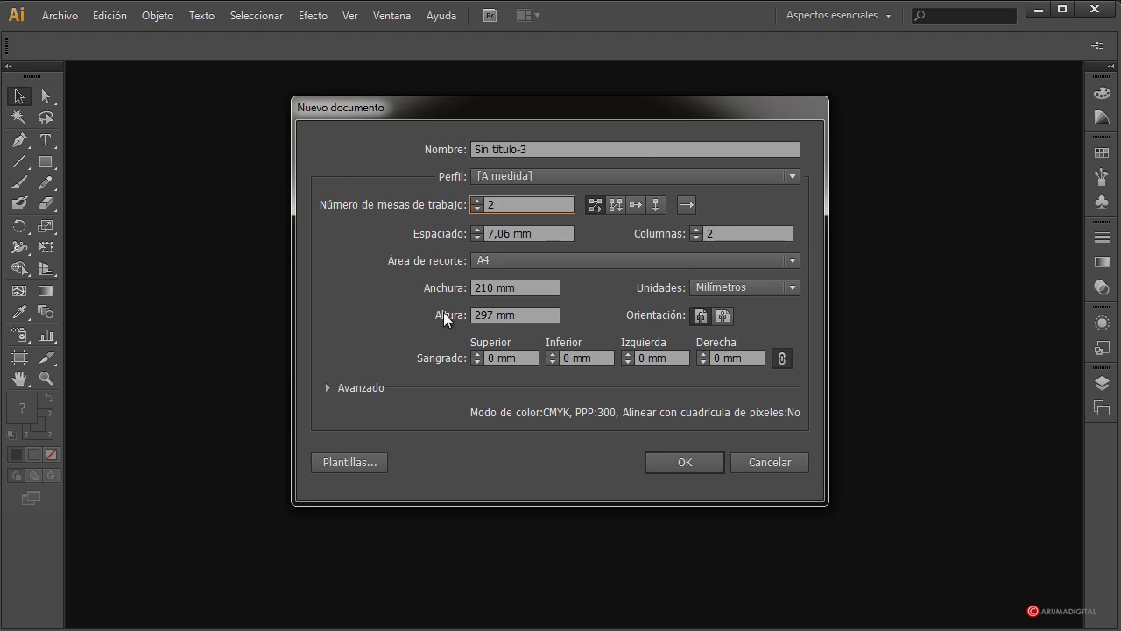
double_click(490, 359)
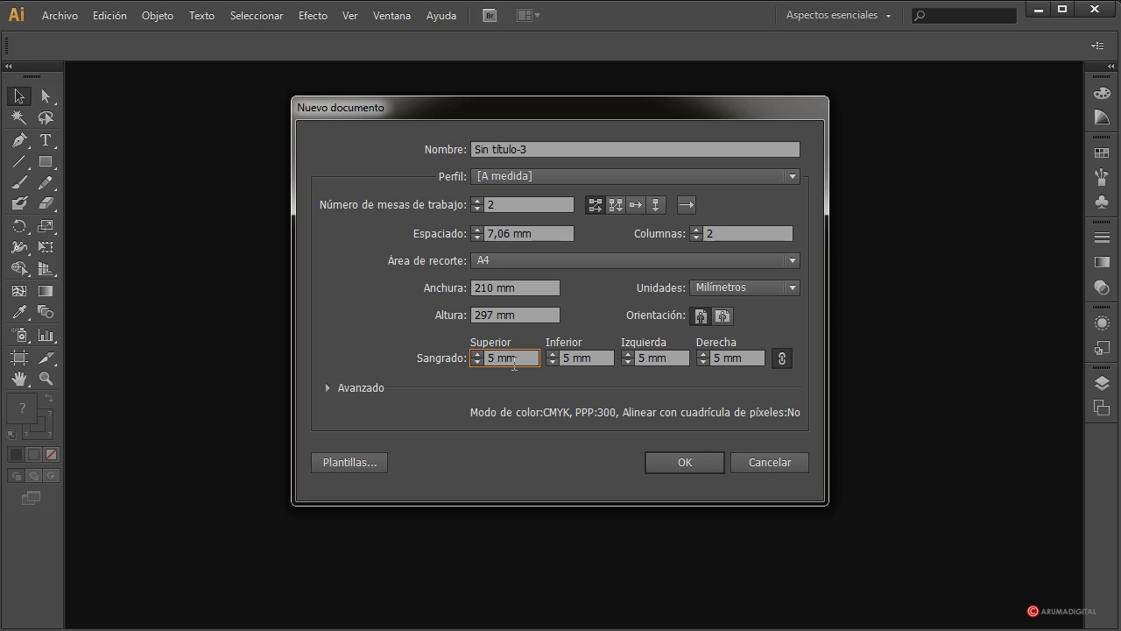
left_click(328, 387)
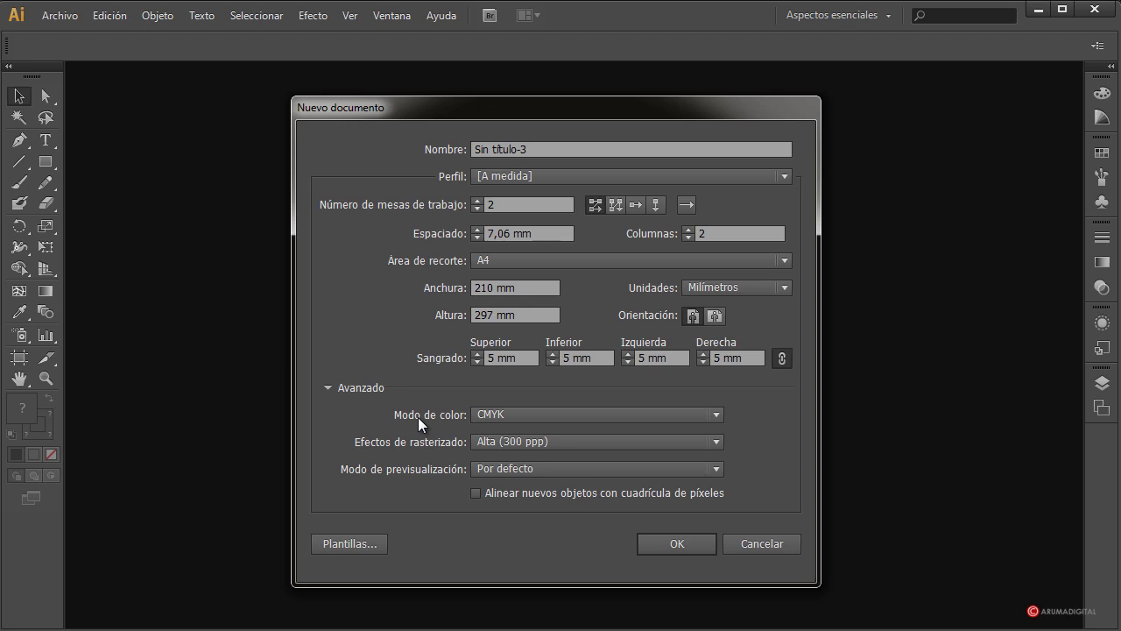
left_click(324, 387)
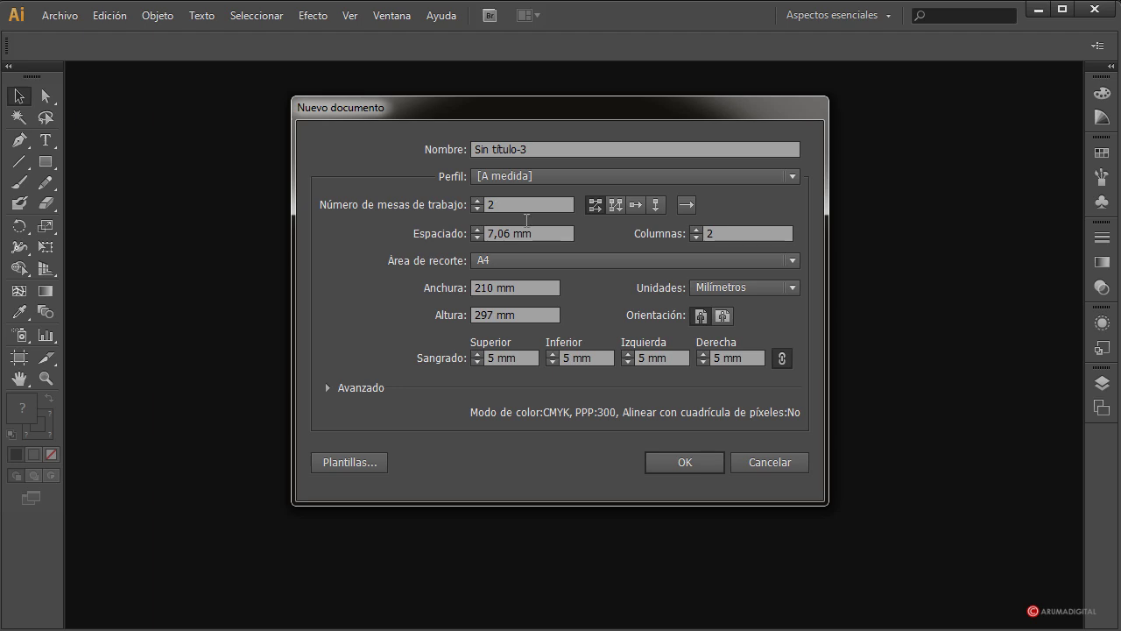
left_click(692, 465)
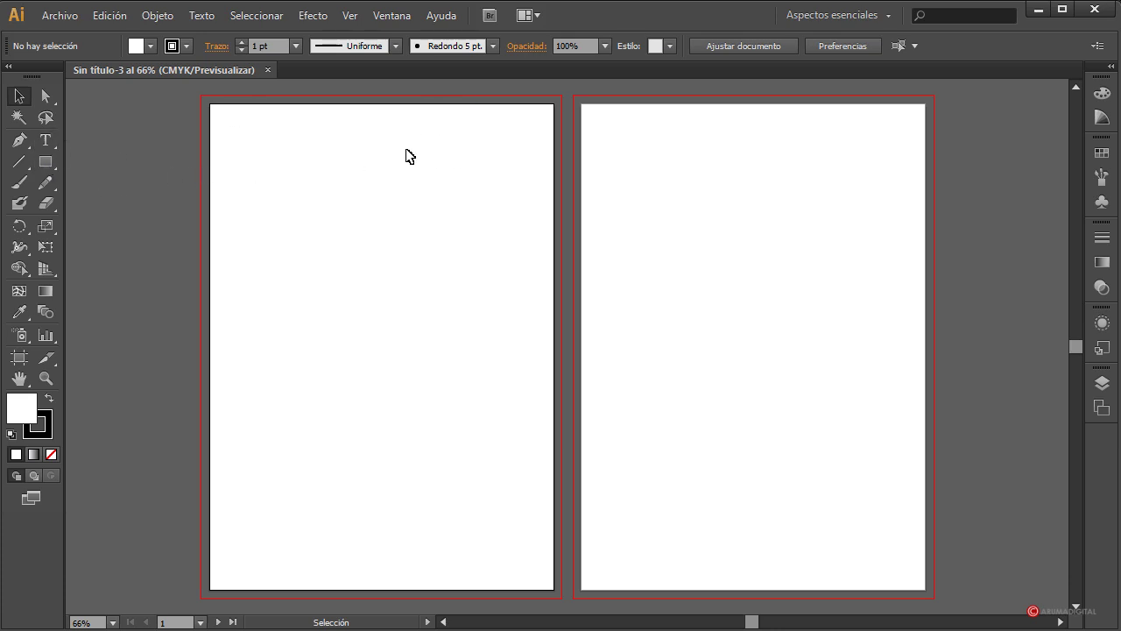
- Draw a margin frame inside the first artboard and a narrow full-height gutter rectangle at its center
left_click(45, 163)
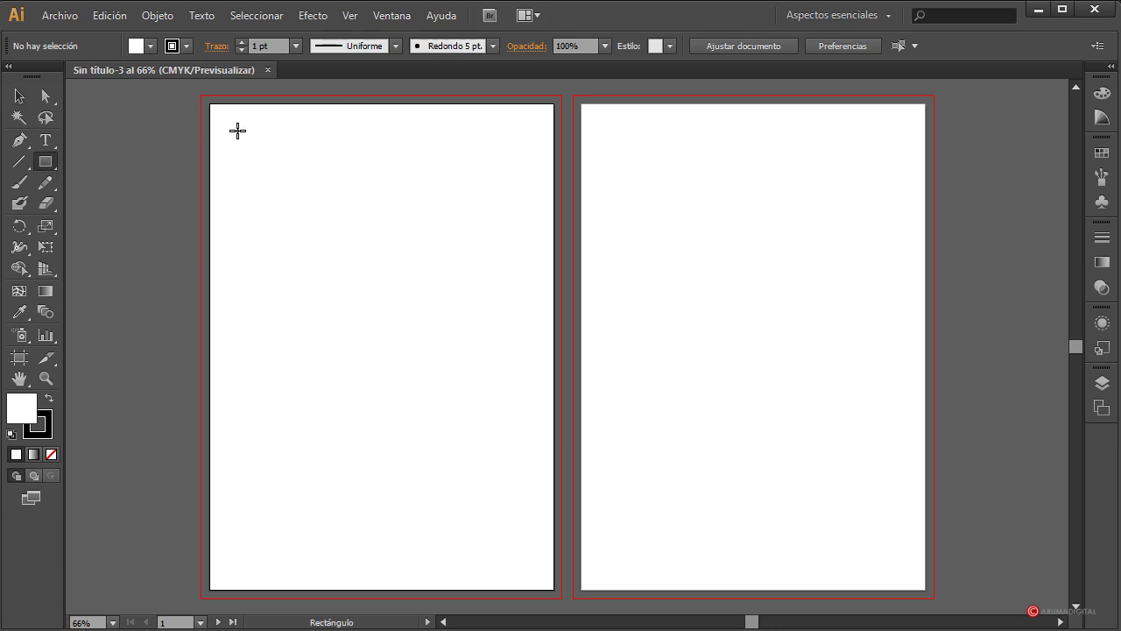
left_click_drag(235, 130, 530, 565)
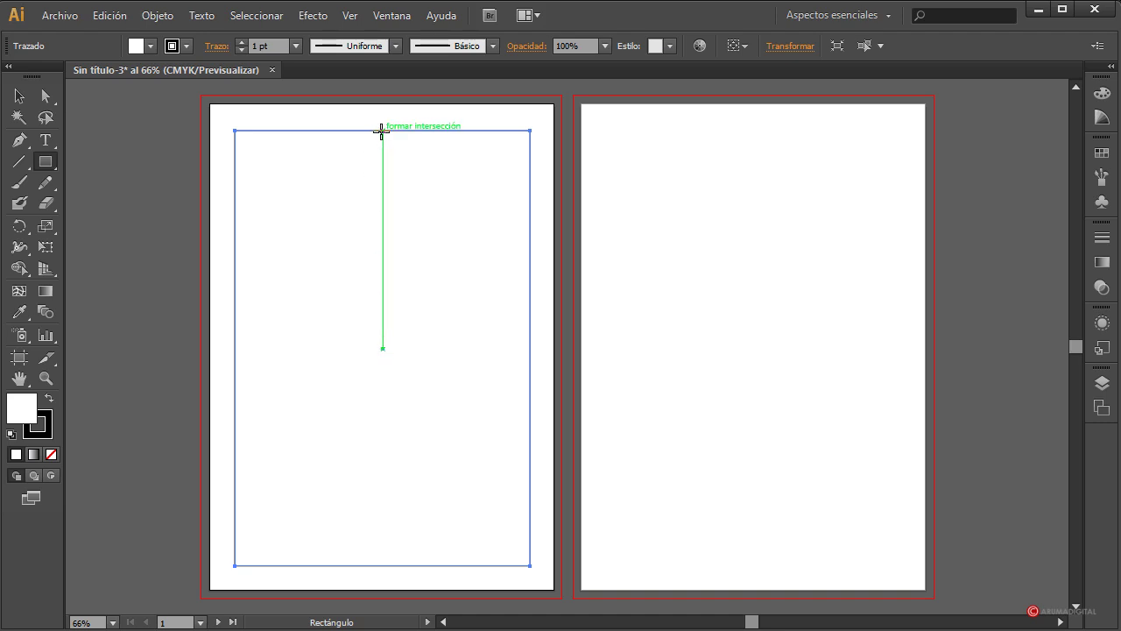
left_click_drag(375, 130, 397, 565)
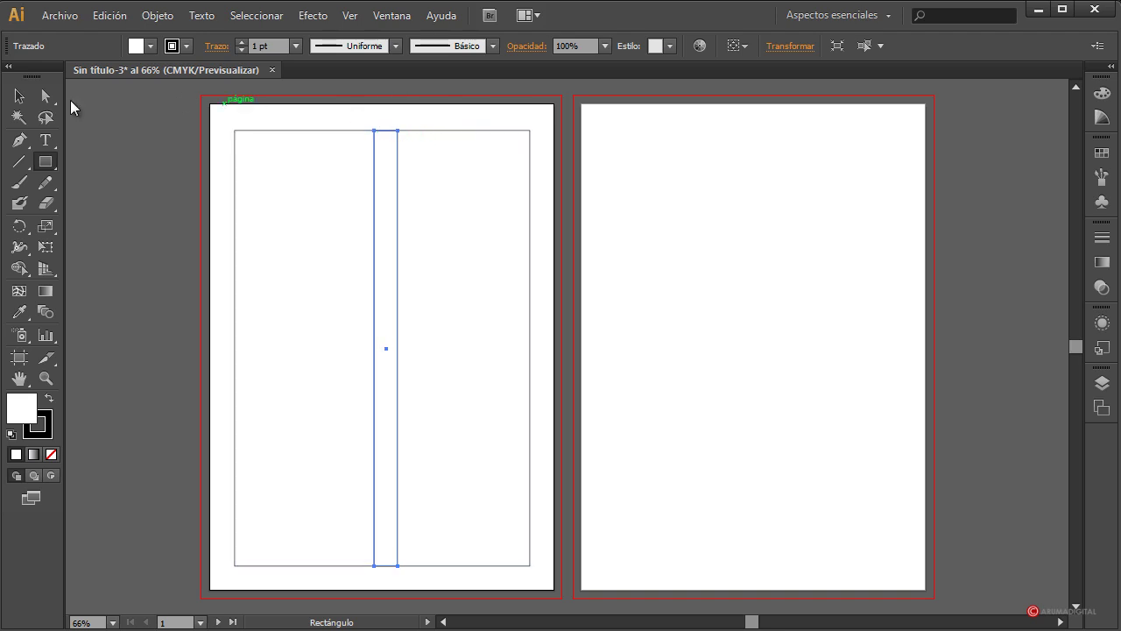
- Shorten the frame and gutter rectangles together, lowering their top edges and slightly raising their bottom edges
left_click(19, 96)
left_click_drag(543, 122, 248, 155)
left_click_drag(382, 131, 383, 155)
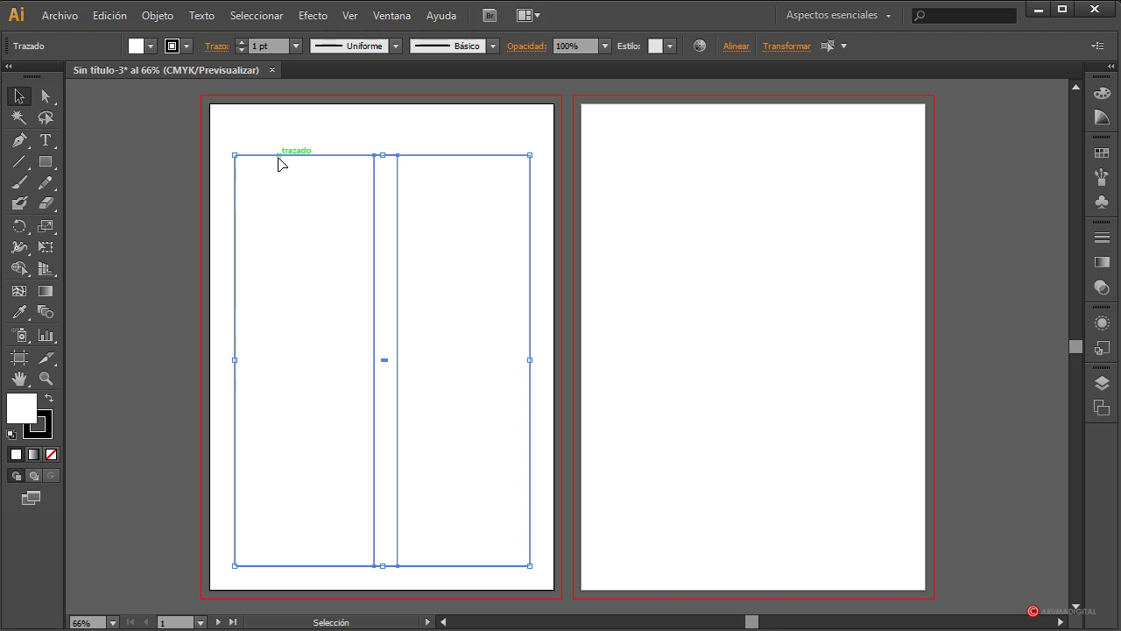
left_click_drag(545, 578, 218, 571)
left_click_drag(381, 566, 382, 560)
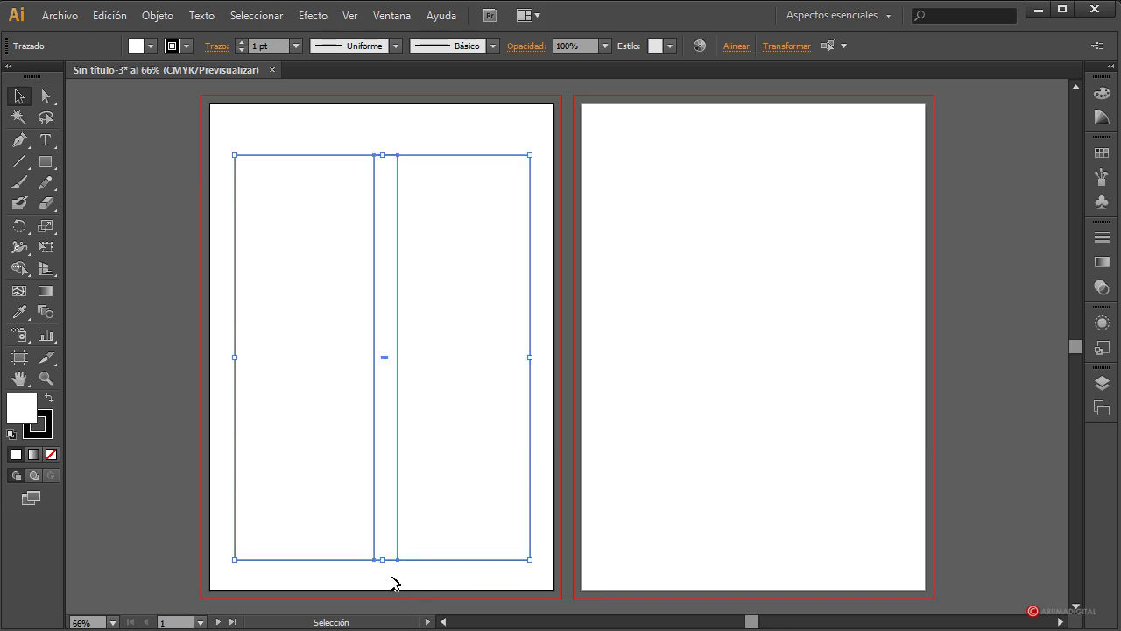
left_click(548, 481)
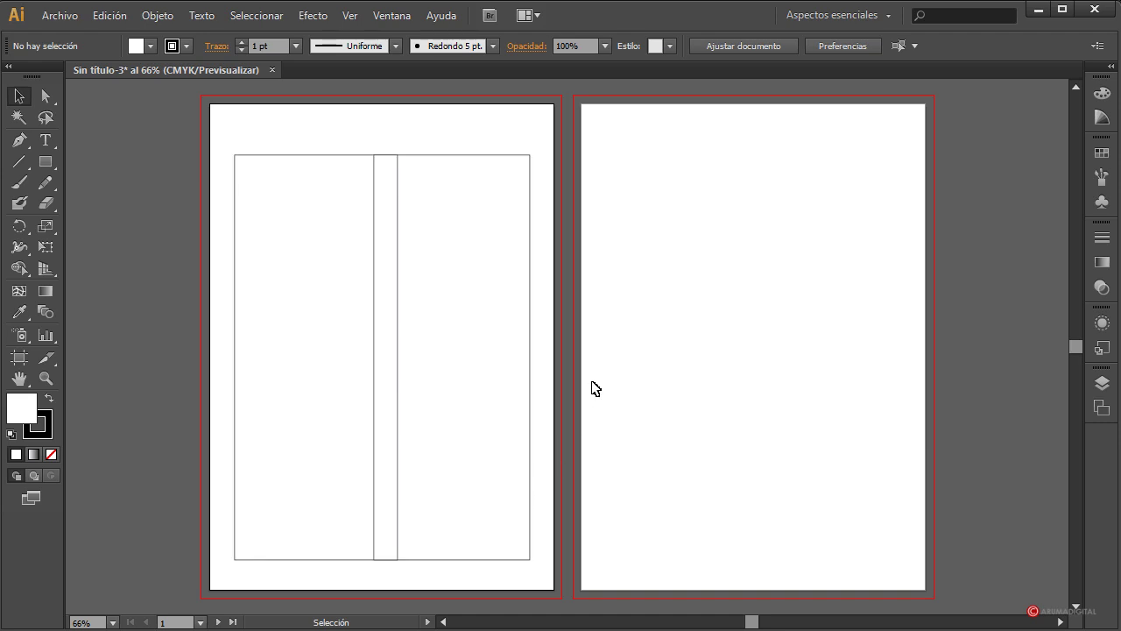
- Draw a column rectangle from the frame's left edge to the gutter and move it aside, left of the frame
left_click(399, 266)
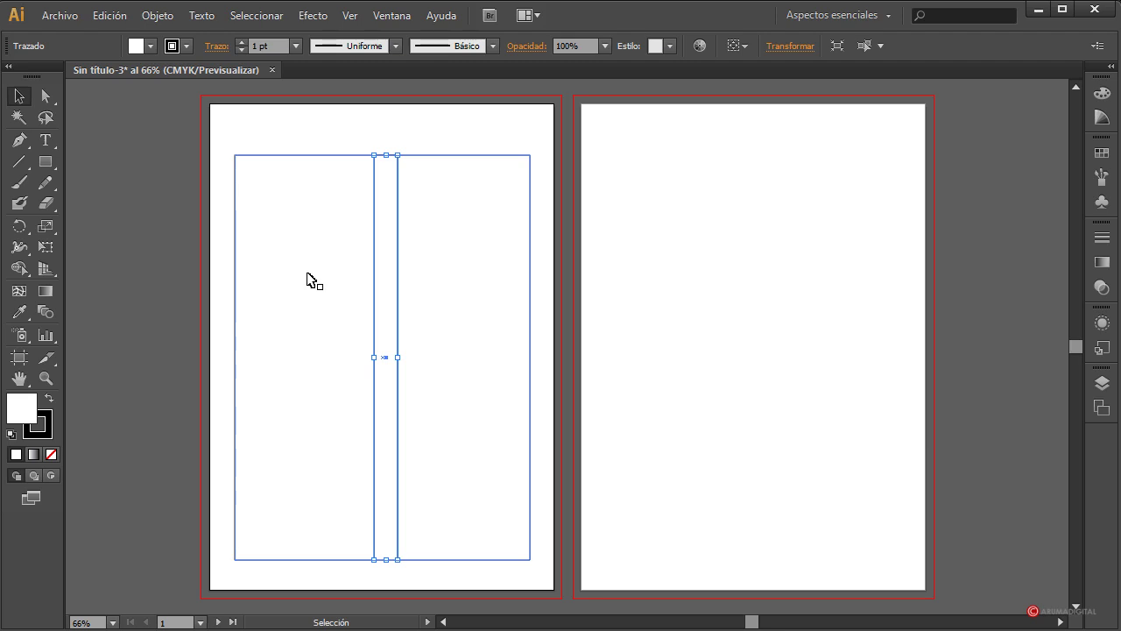
left_click_drag(277, 133, 463, 264)
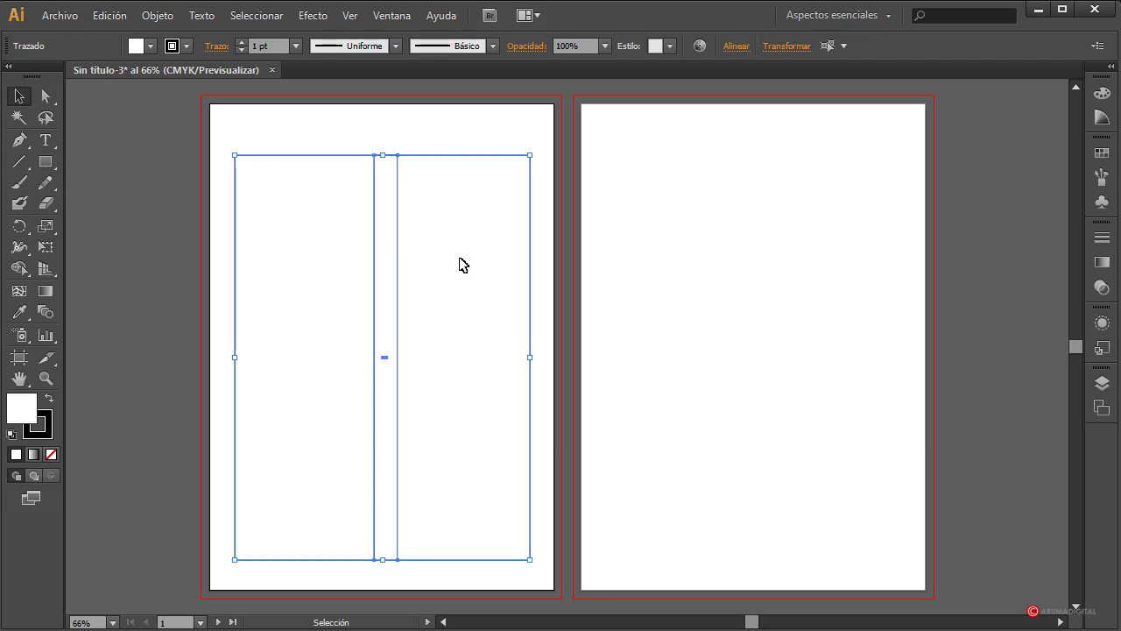
left_click(40, 168)
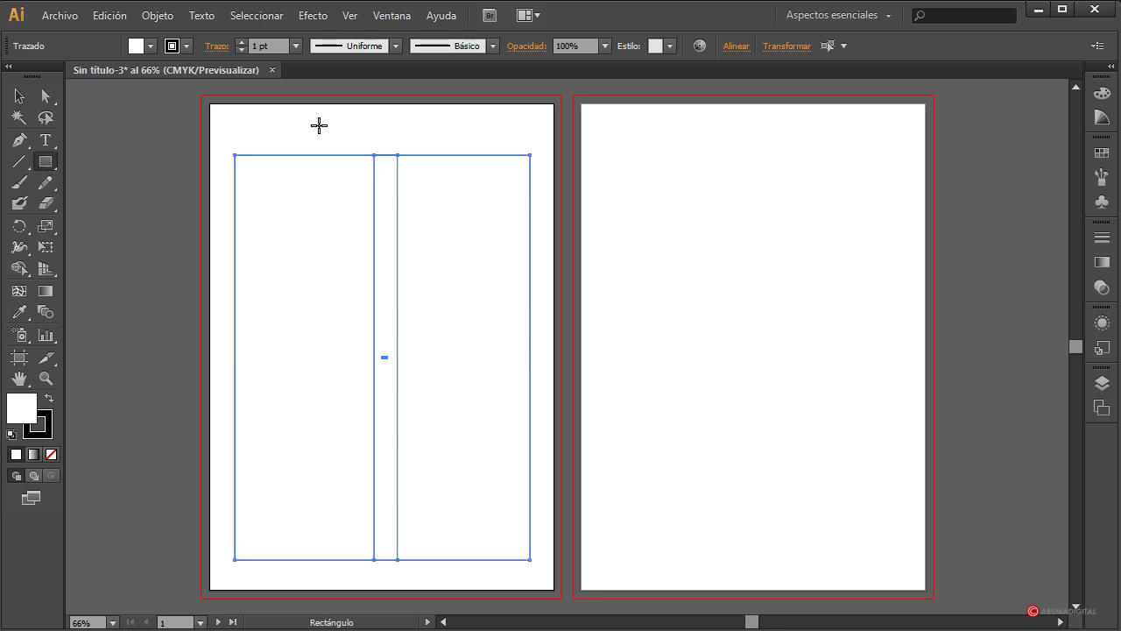
mouse_move(234, 155)
left_mouse_down()
mouse_move(345, 438)
mouse_move(384, 555)
mouse_move(374, 559)
left_mouse_up()
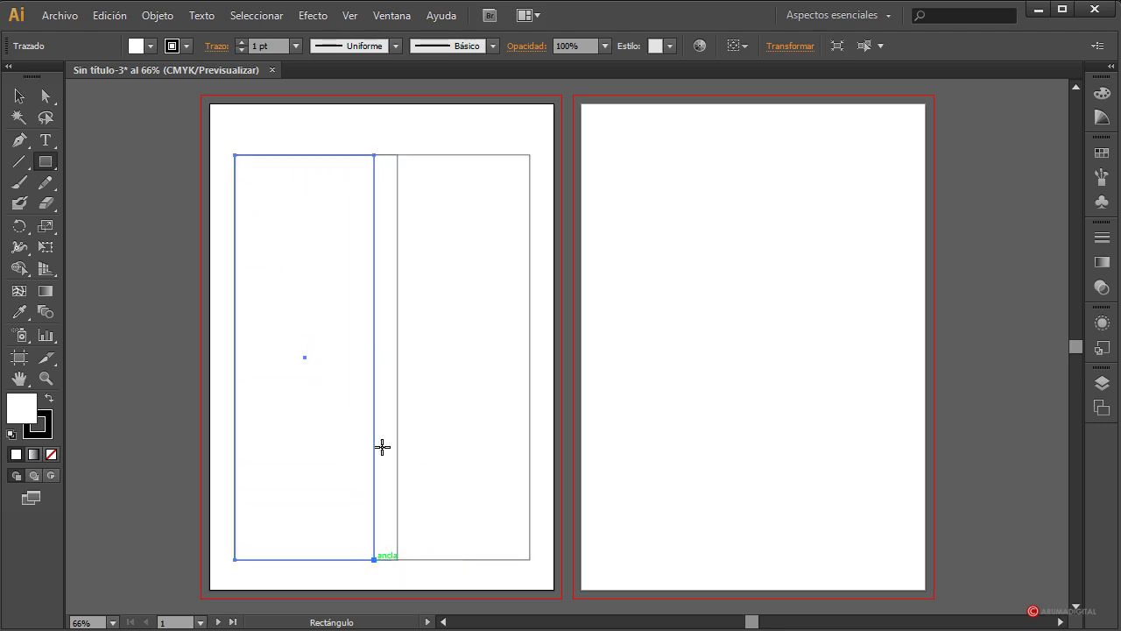
key("v")
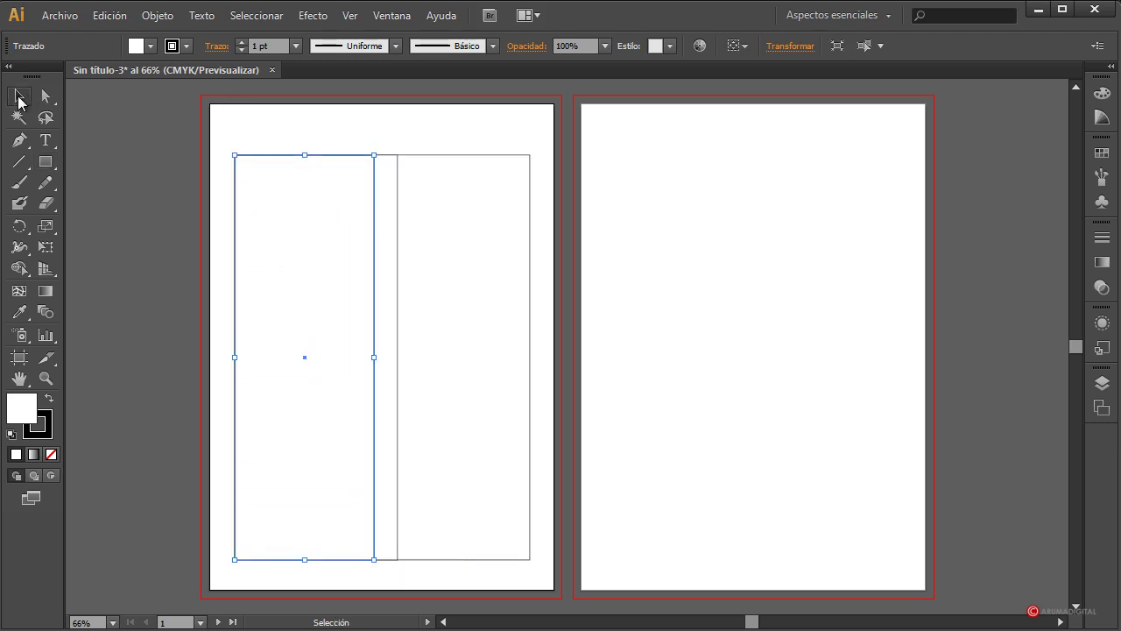
left_click_drag(283, 180, 128, 181)
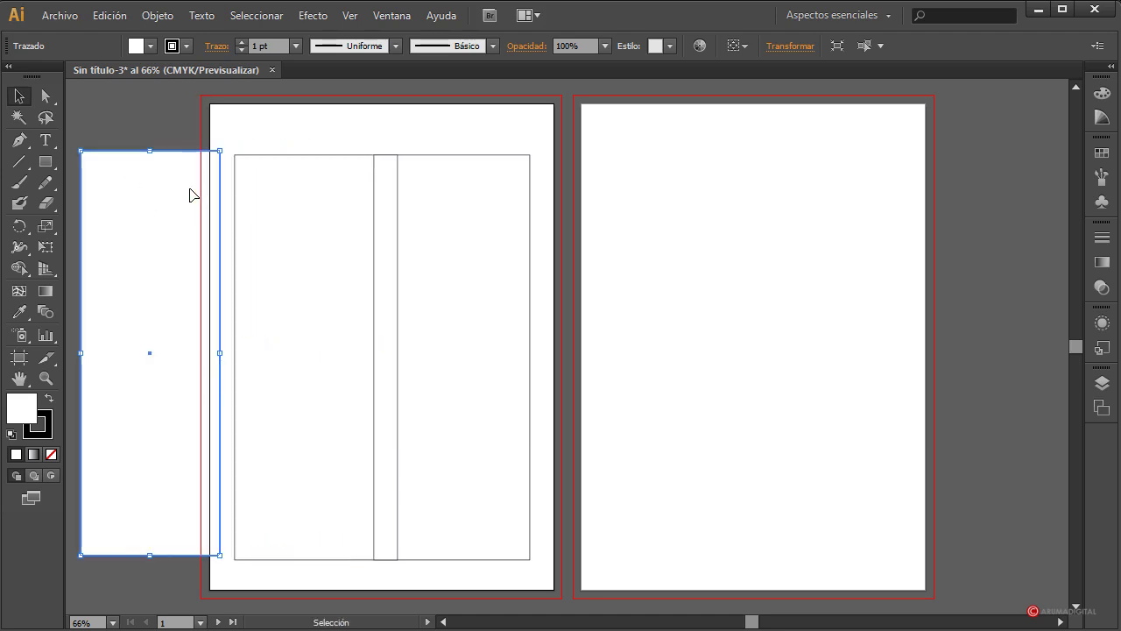
left_click_drag(193, 170, 198, 175)
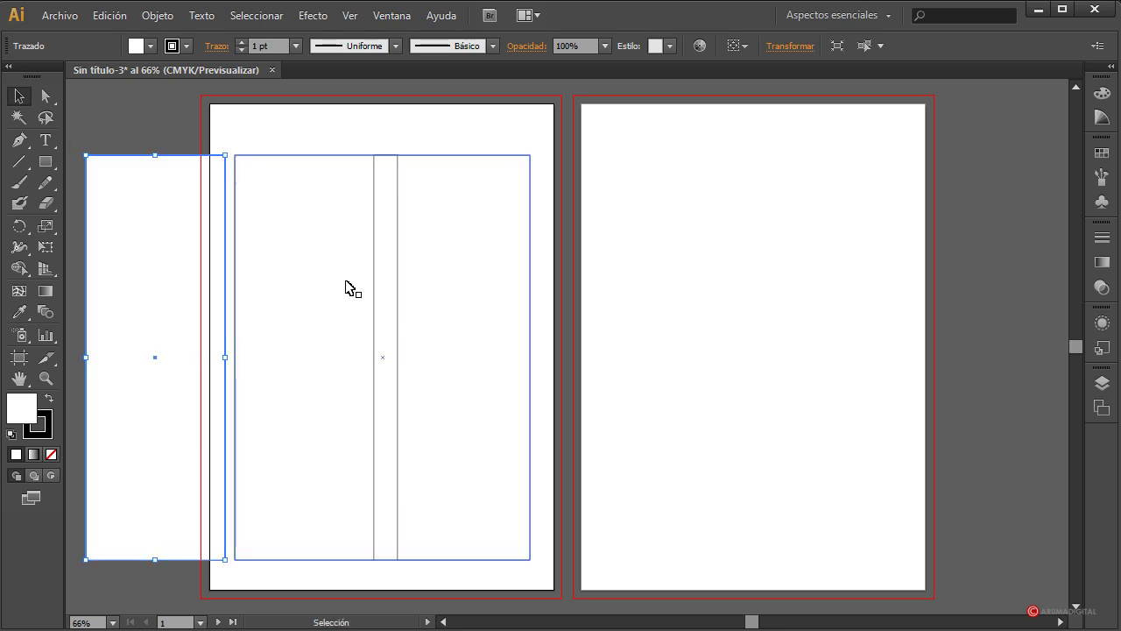
- Group the margin frame and gutter rectangle
left_click_drag(249, 137, 403, 346)
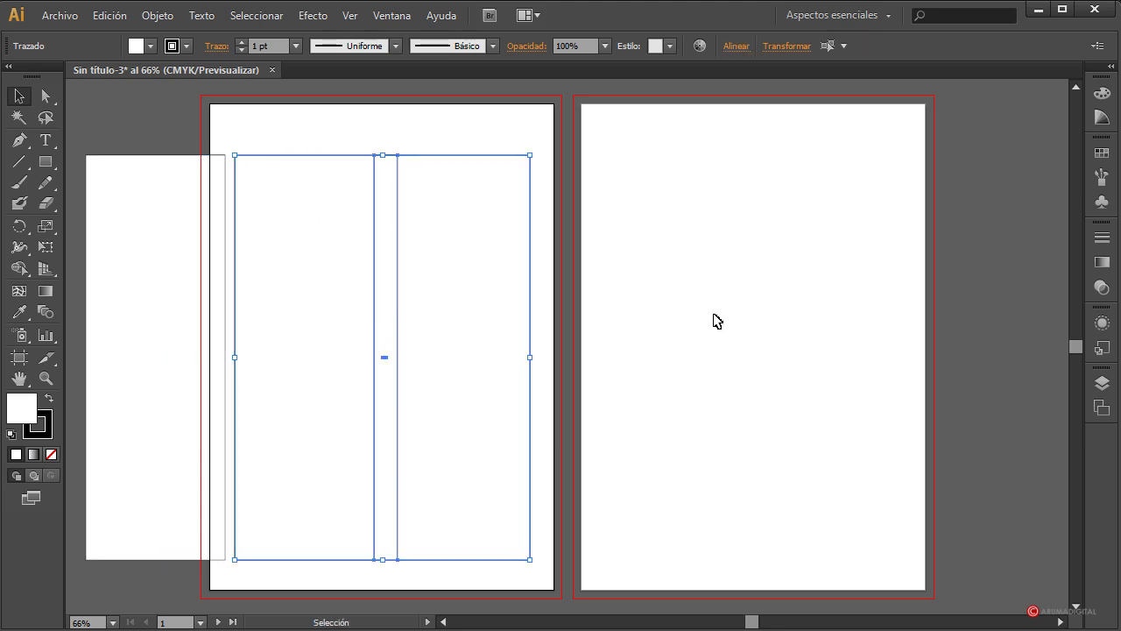
left_click(716, 321)
left_click_drag(346, 149, 450, 266)
left_click(147, 18)
left_click(179, 81)
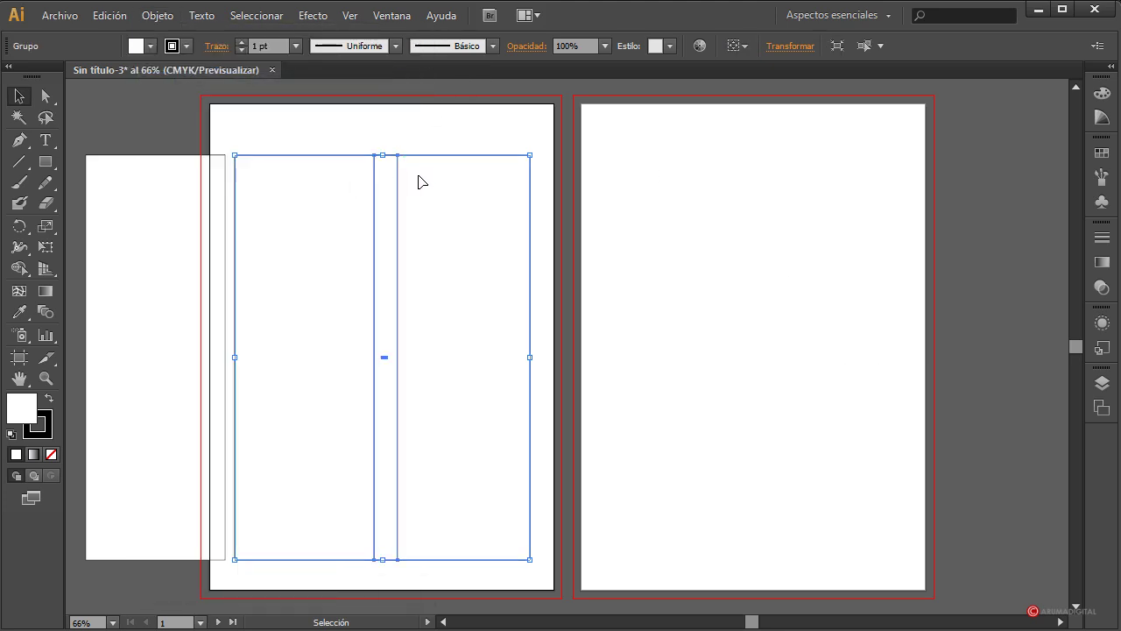
- Return the column rectangle to the frame's left side and place a duplicate flush with the frame's right edge
left_click_drag(129, 206, 271, 205)
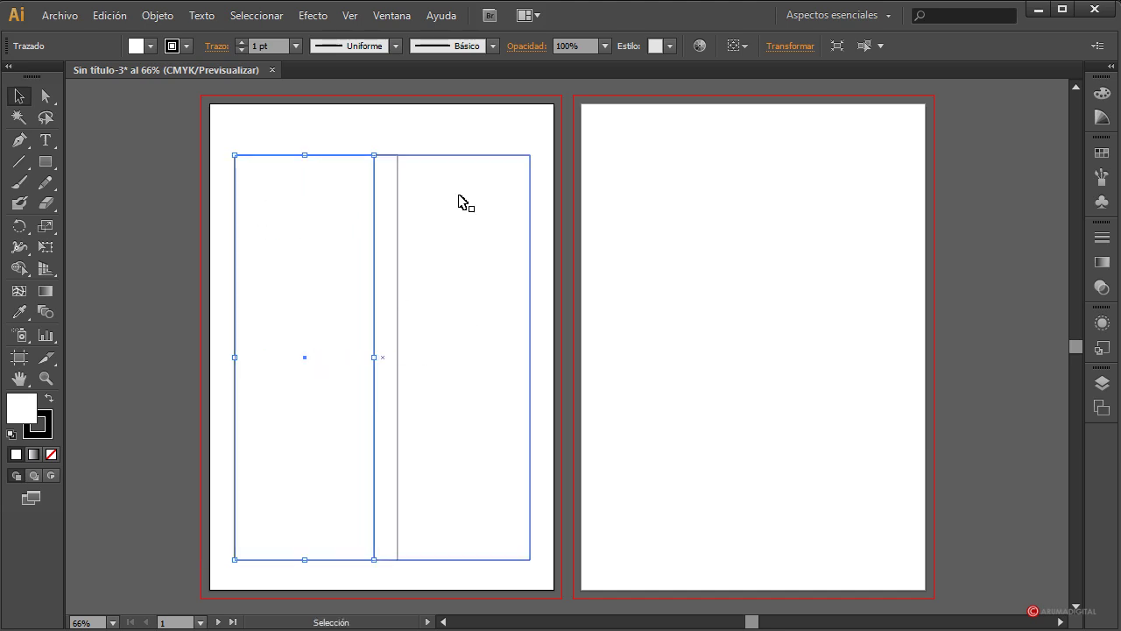
key("a")
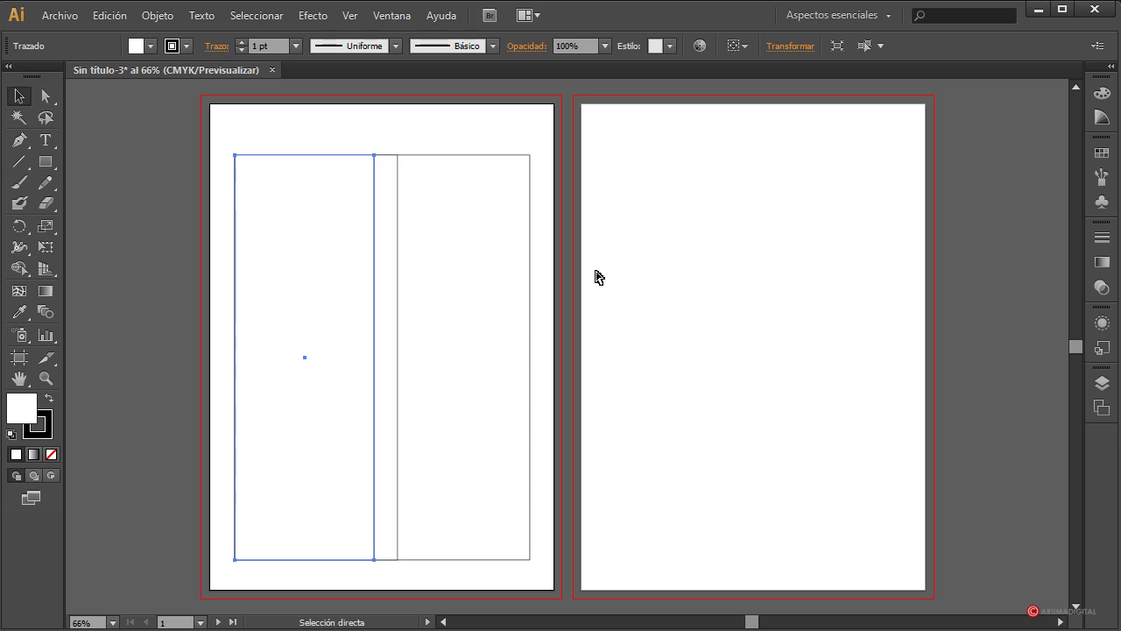
key("v")
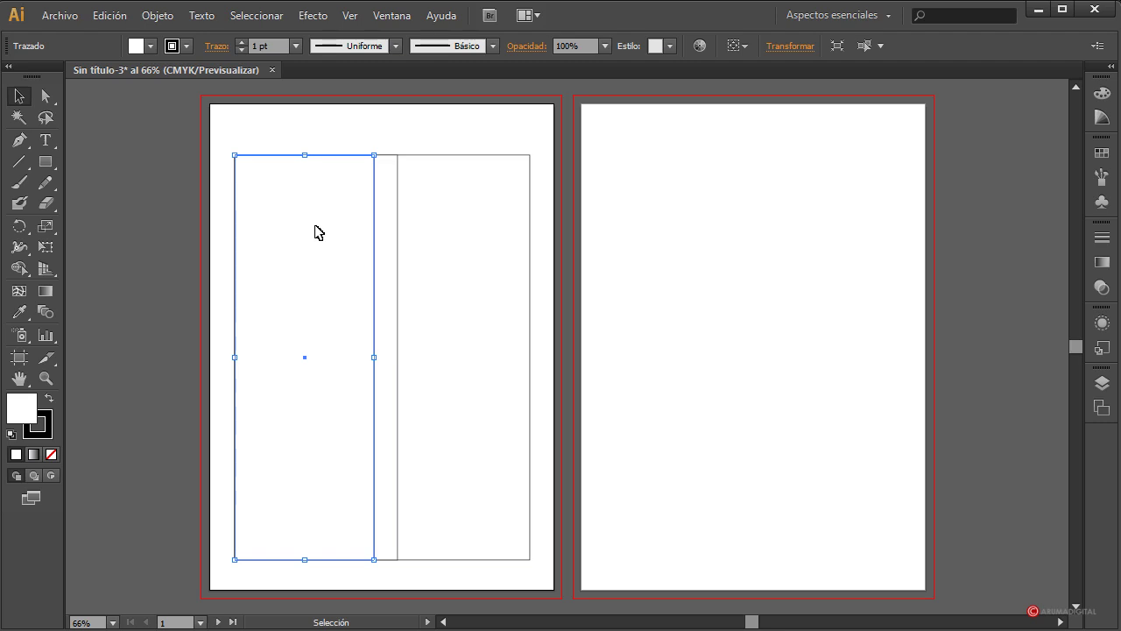
left_click_drag(316, 233, 472, 230)
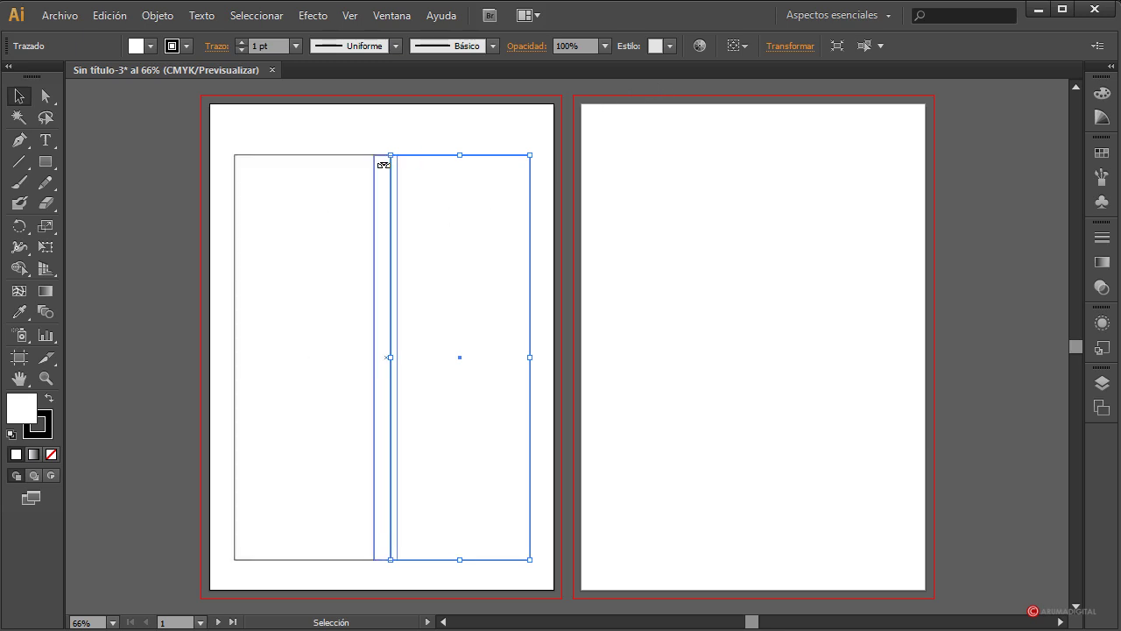
- Delete the grouped margin frame and gutter rectangles, keeping only the two column rectangles on the first artboard
left_click(409, 159)
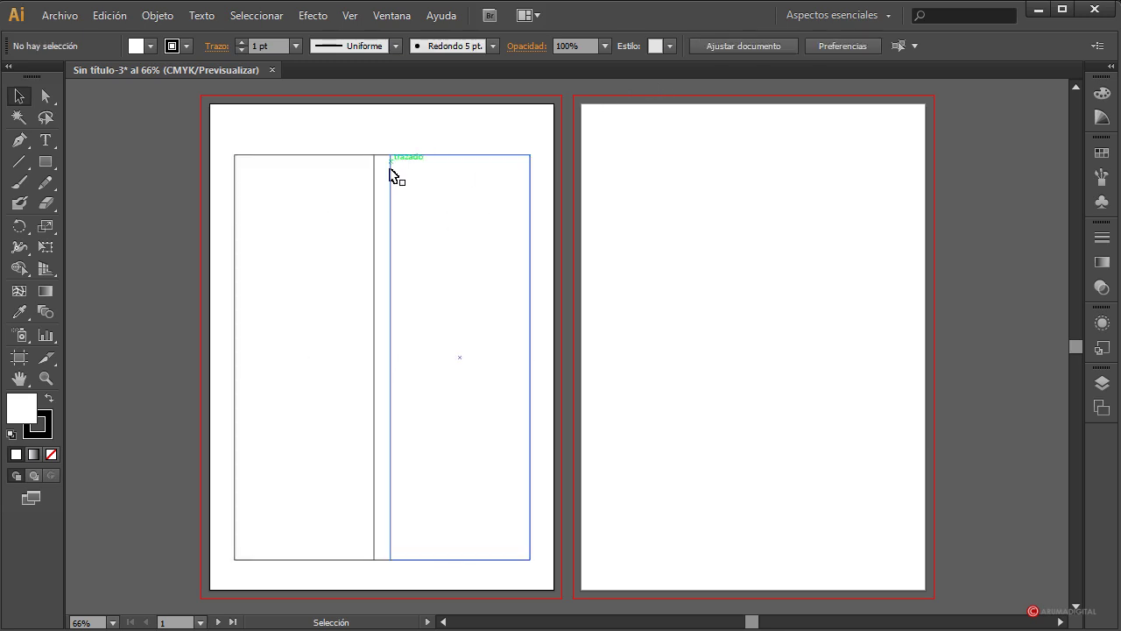
left_click_drag(377, 138, 391, 184)
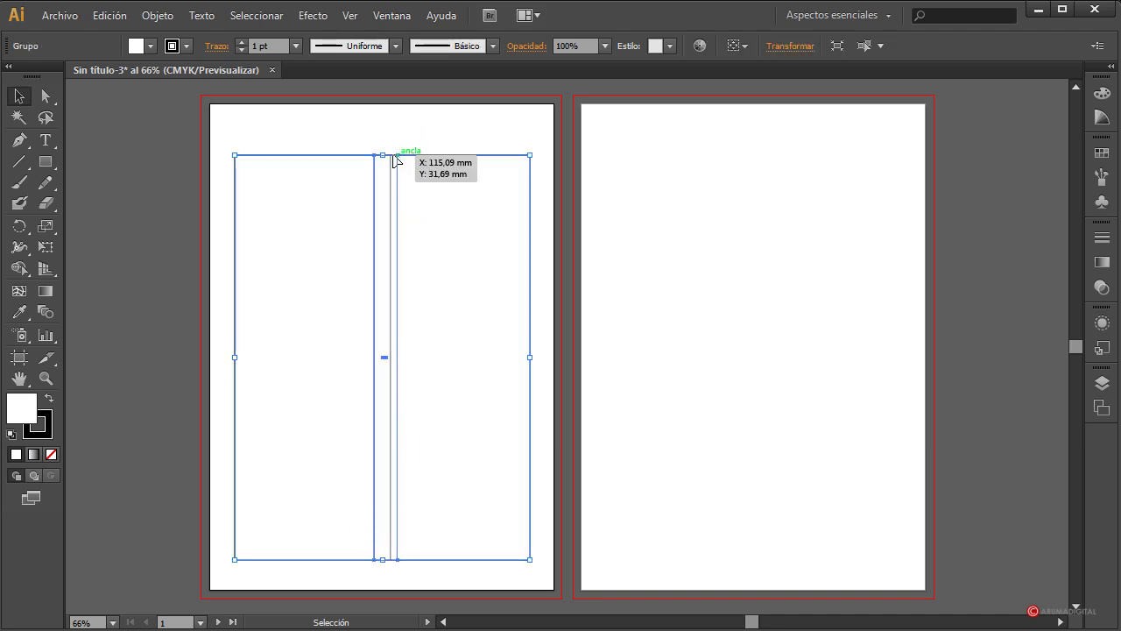
left_click(417, 108)
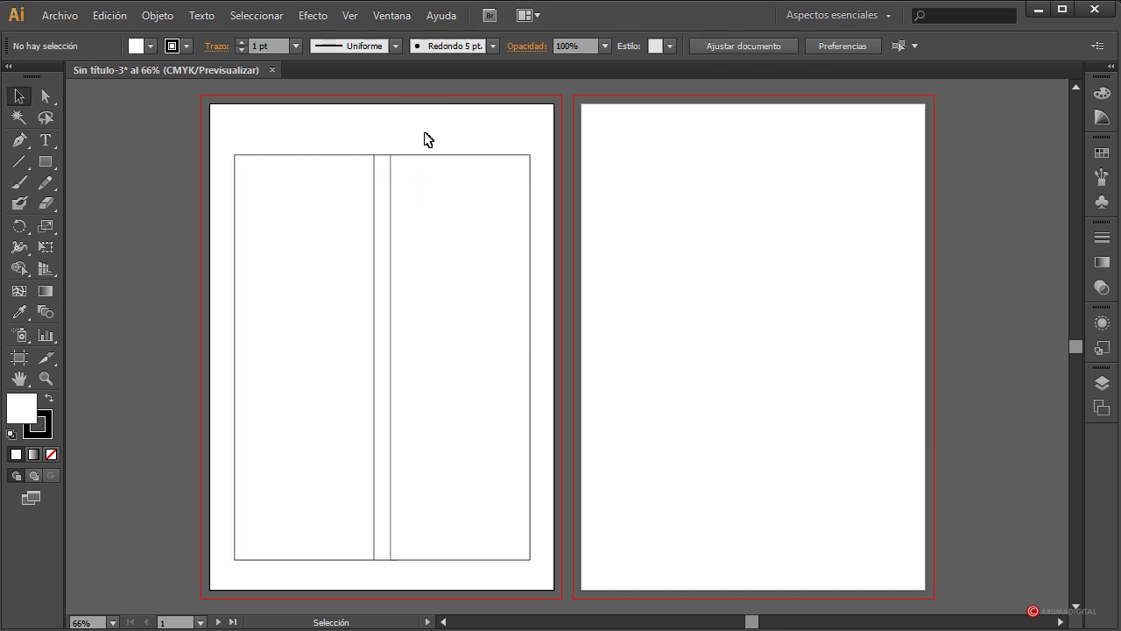
left_click_drag(380, 141, 383, 170)
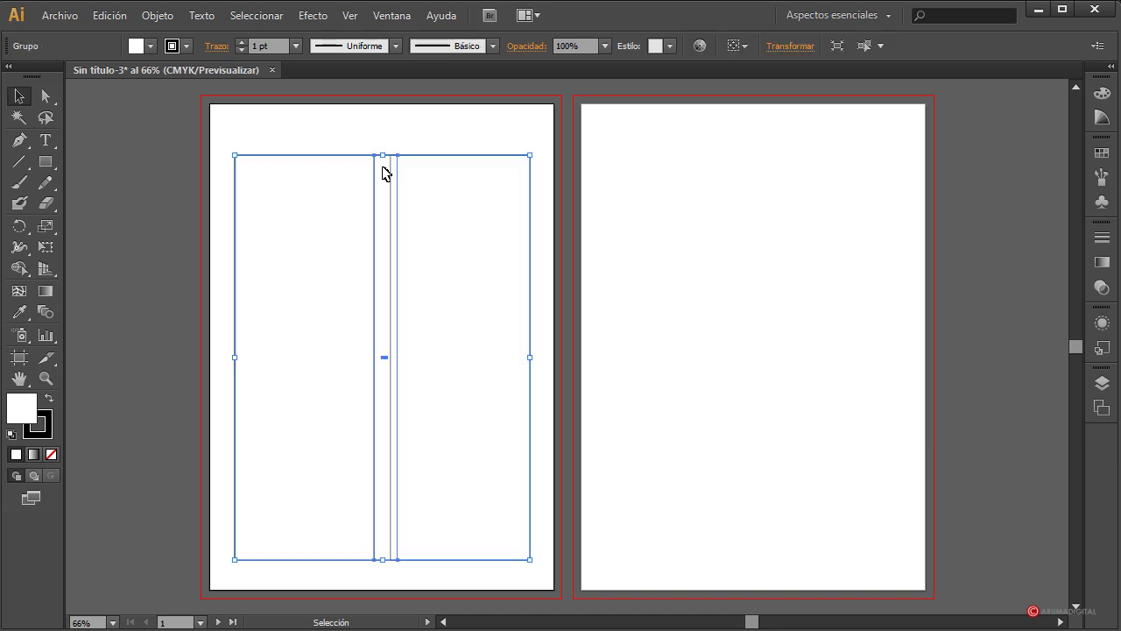
left_click(500, 147)
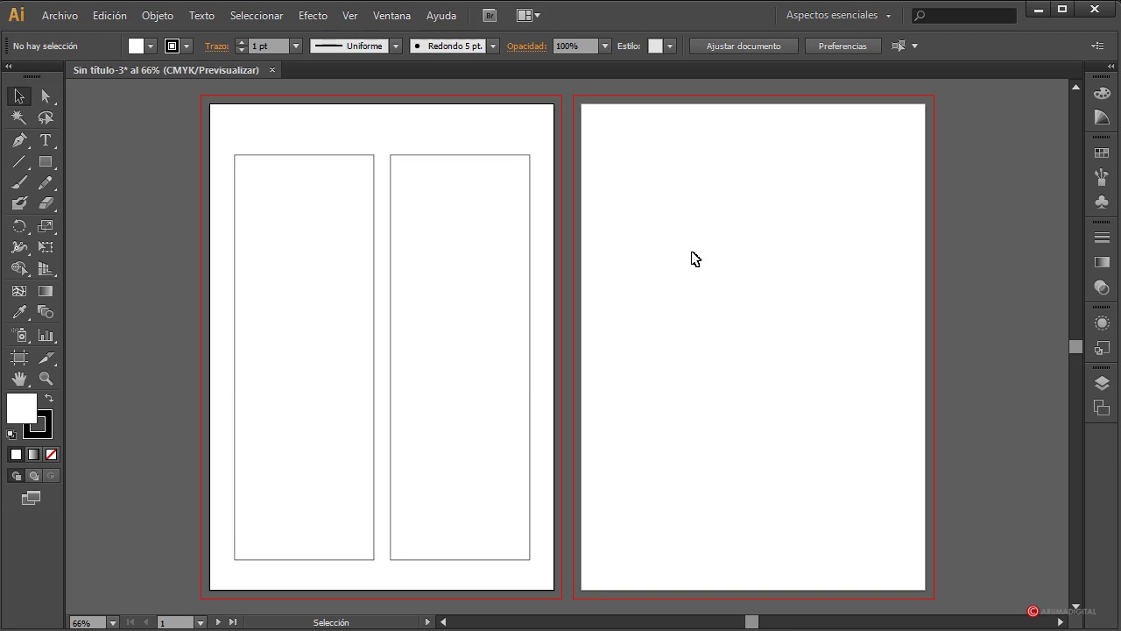
left_click(48, 140)
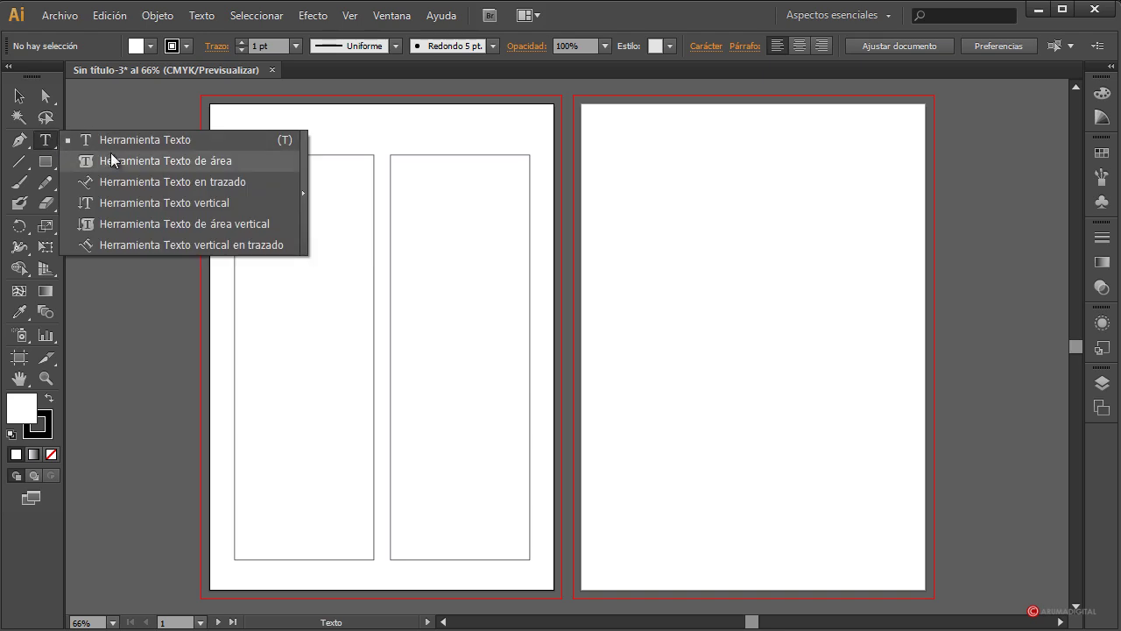
left_click(111, 157)
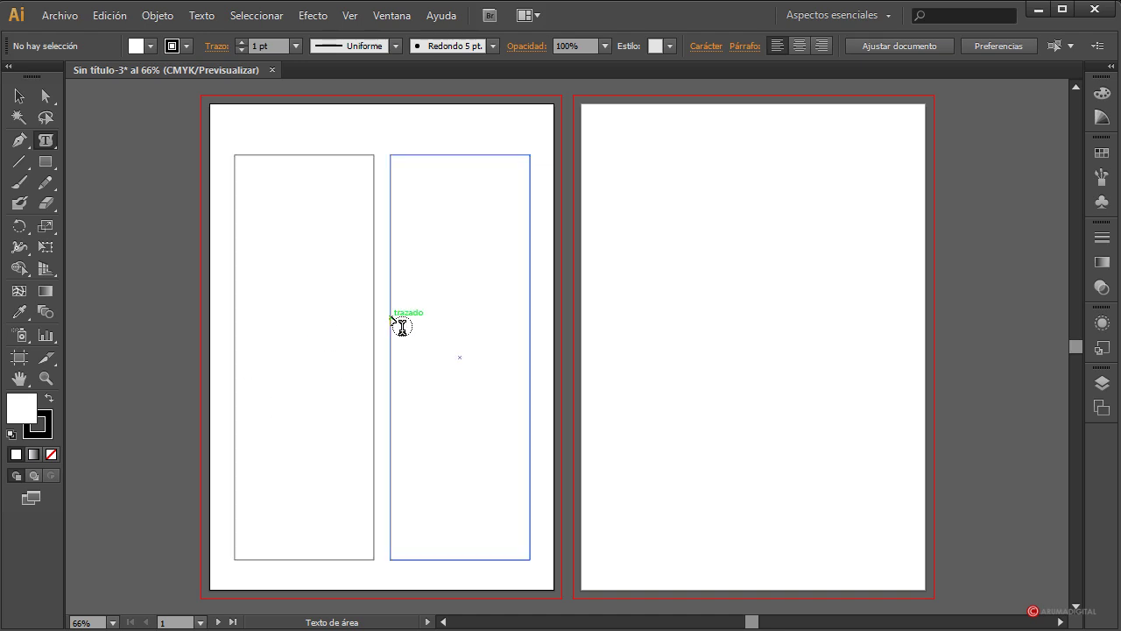
left_click(19, 97)
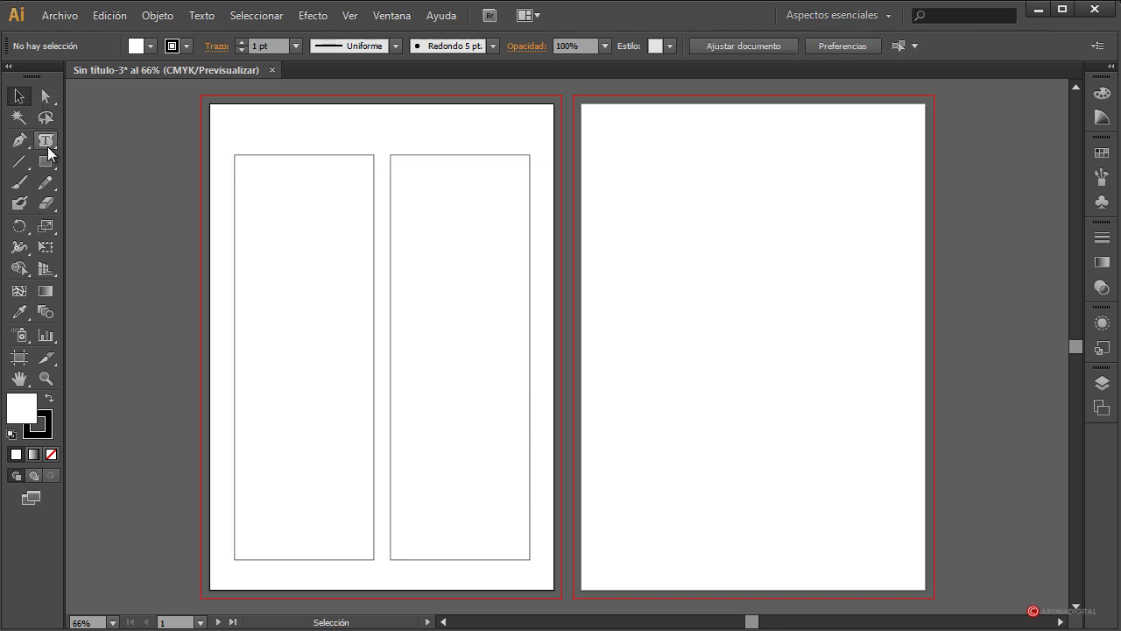
left_click(48, 145)
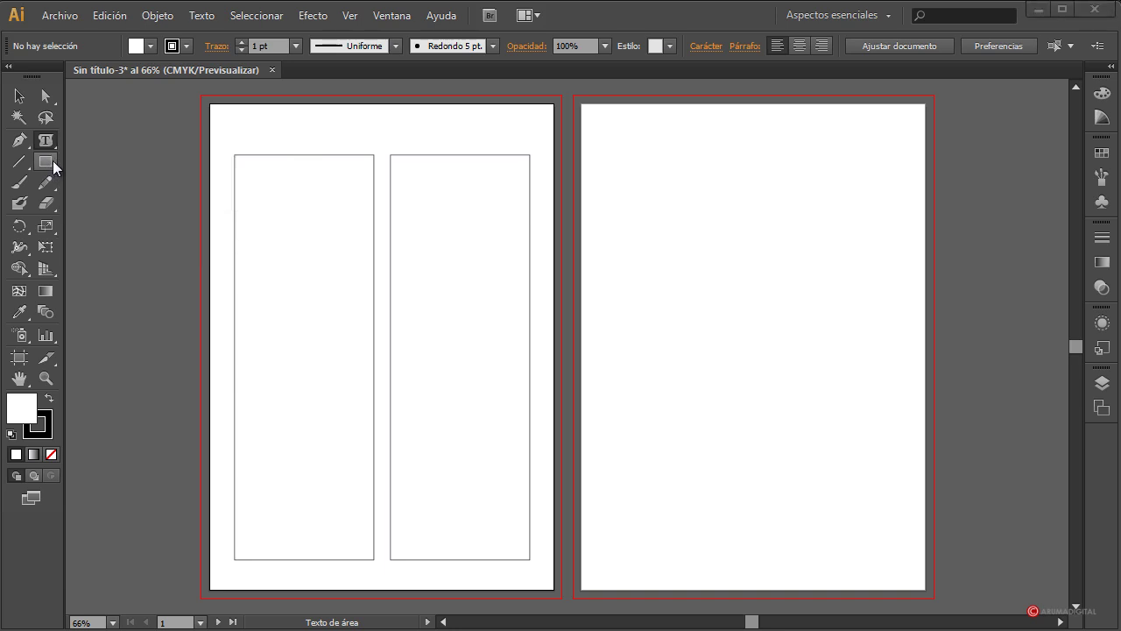
- Draw a circle in the upper half of the second artboard with the Ellipse tool
left_click_drag(54, 166, 101, 202)
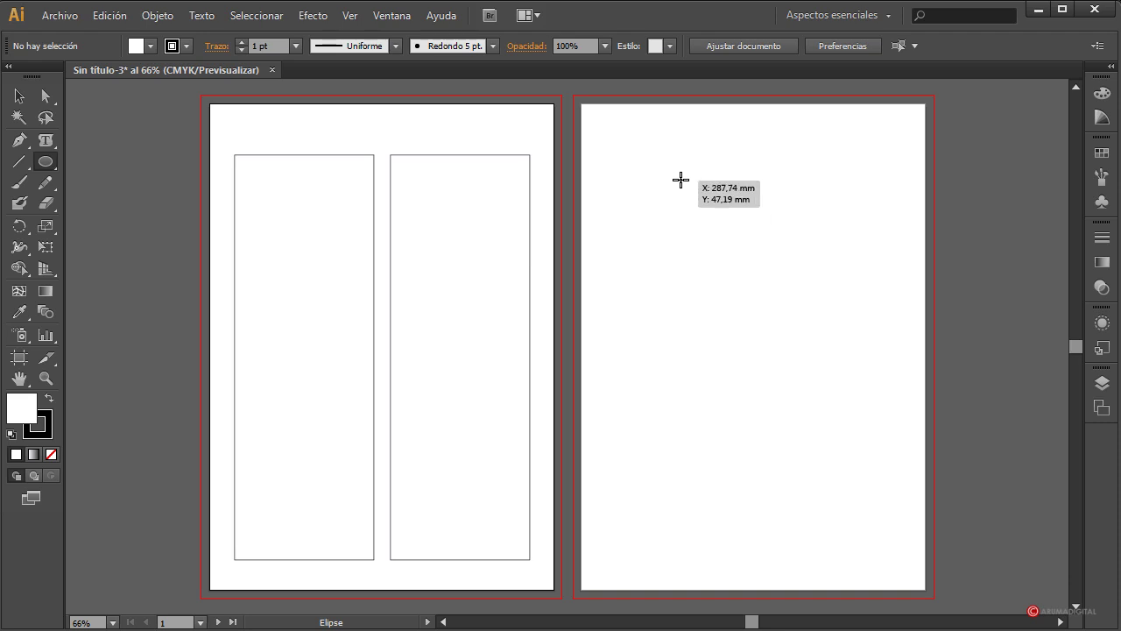
left_click_drag(679, 179, 842, 341)
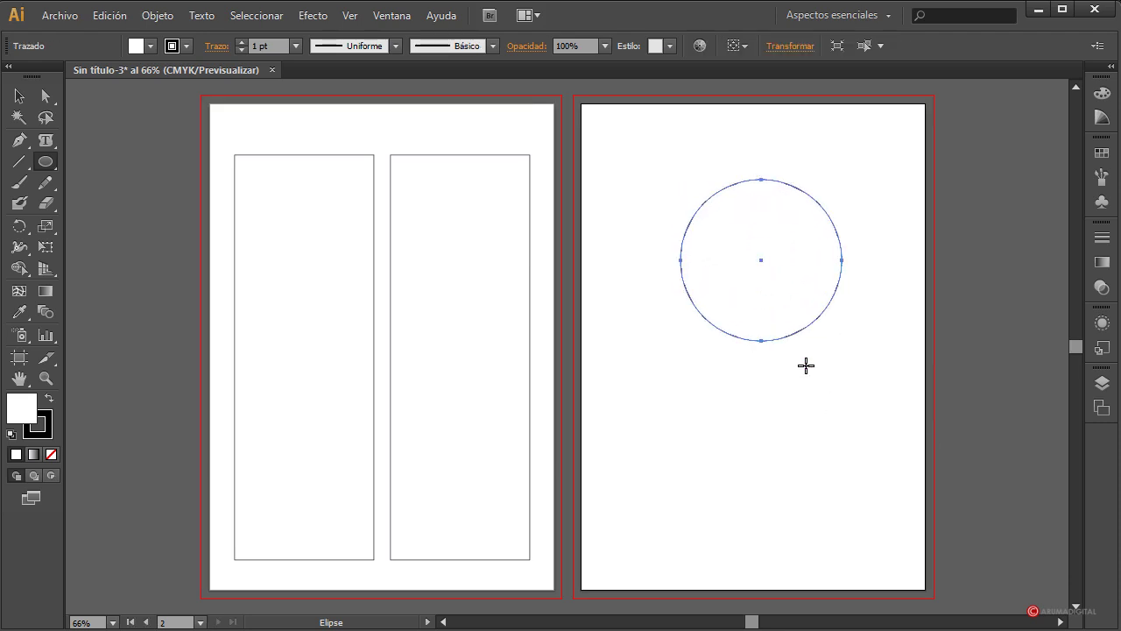
left_click(15, 94)
left_click(820, 465)
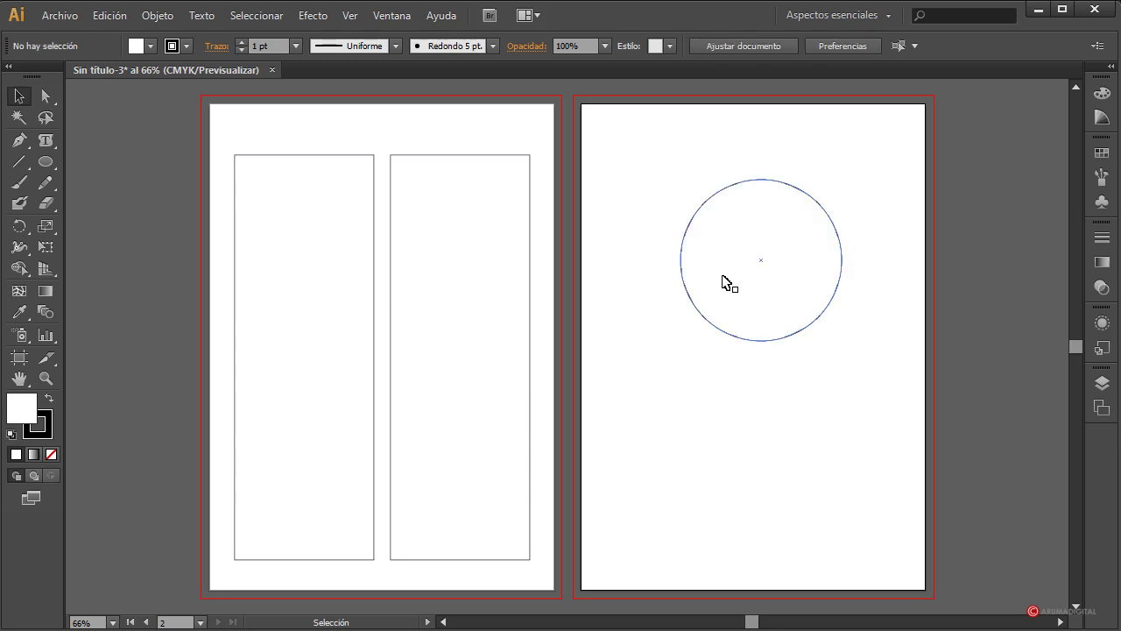
left_click(806, 235)
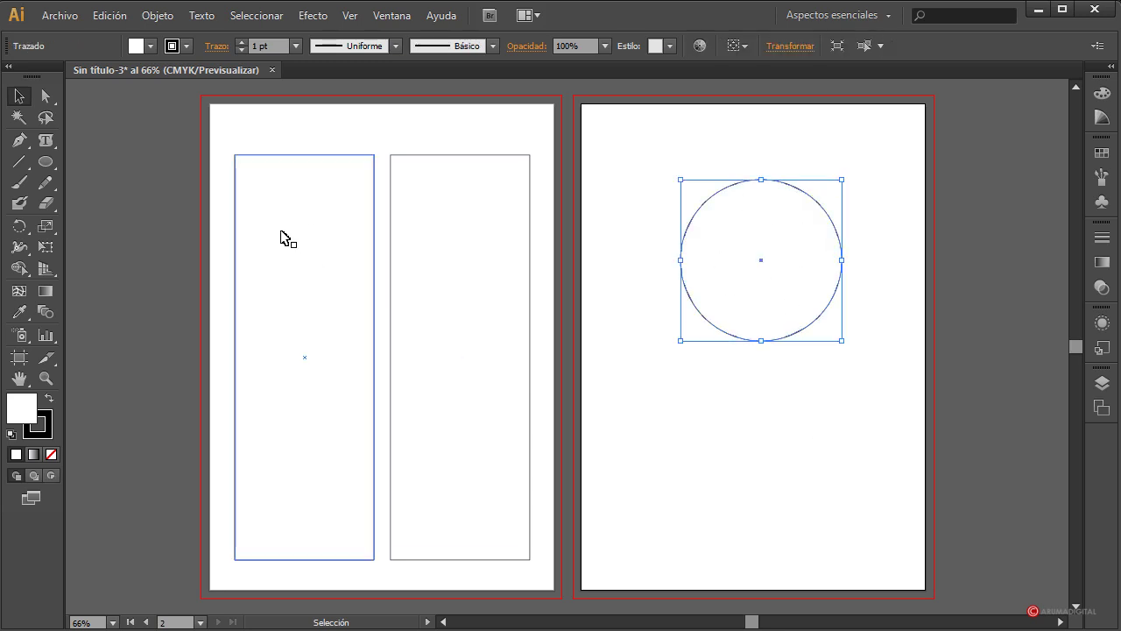
left_click(464, 249)
left_click(740, 218)
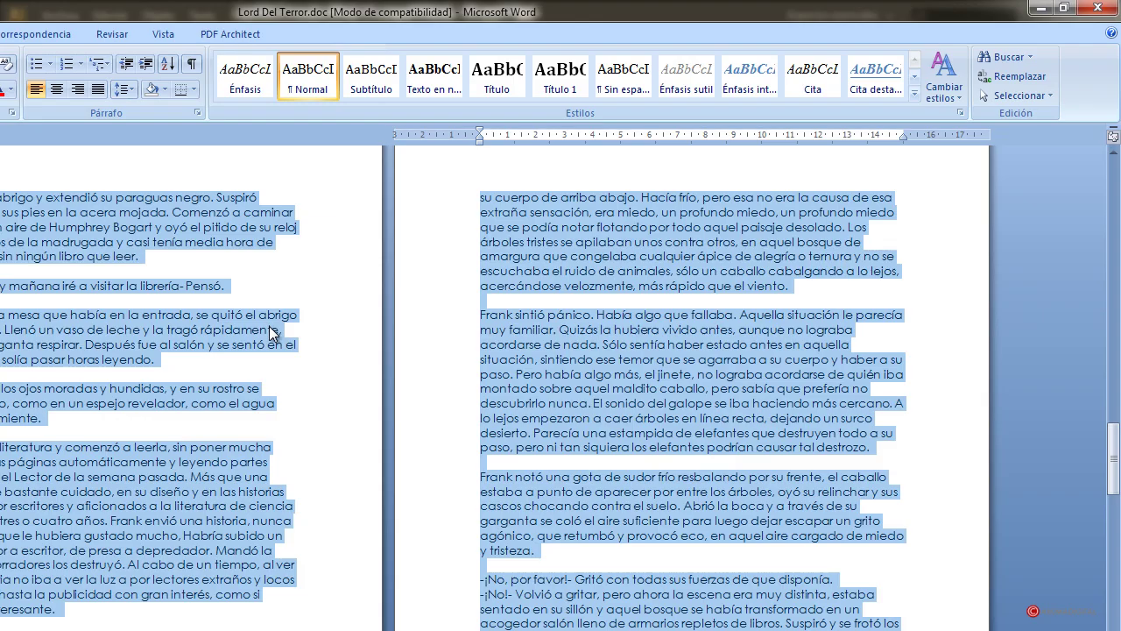
- Copy the selected story text from Lord Del Terror.doc in Microsoft Word and return to the Illustrator layout
right_click(4, 214)
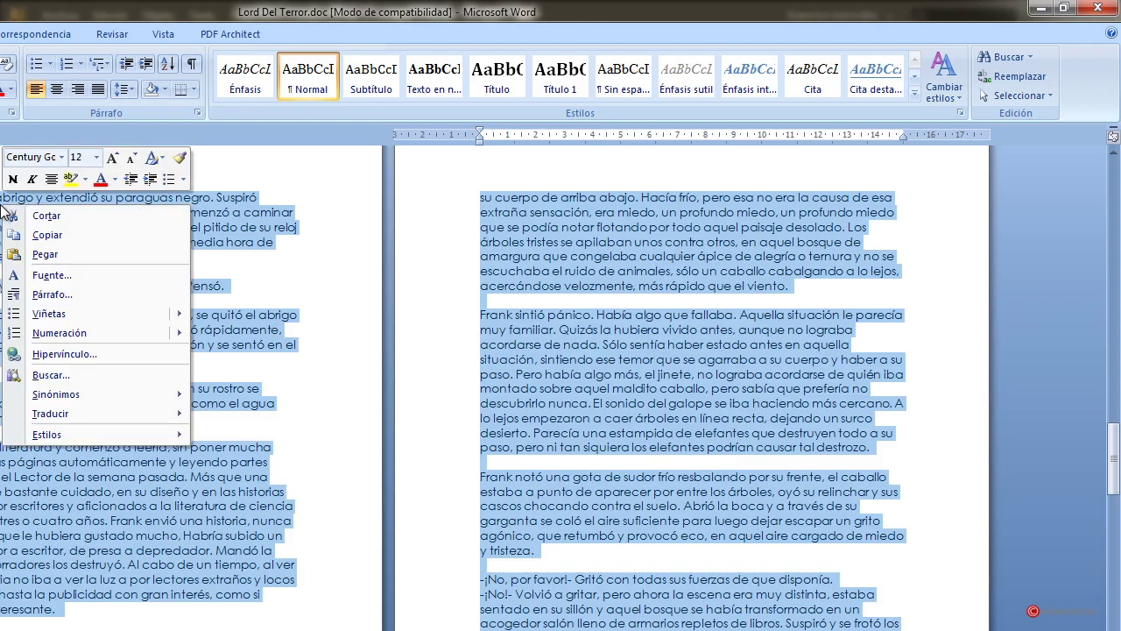
left_click(47, 236)
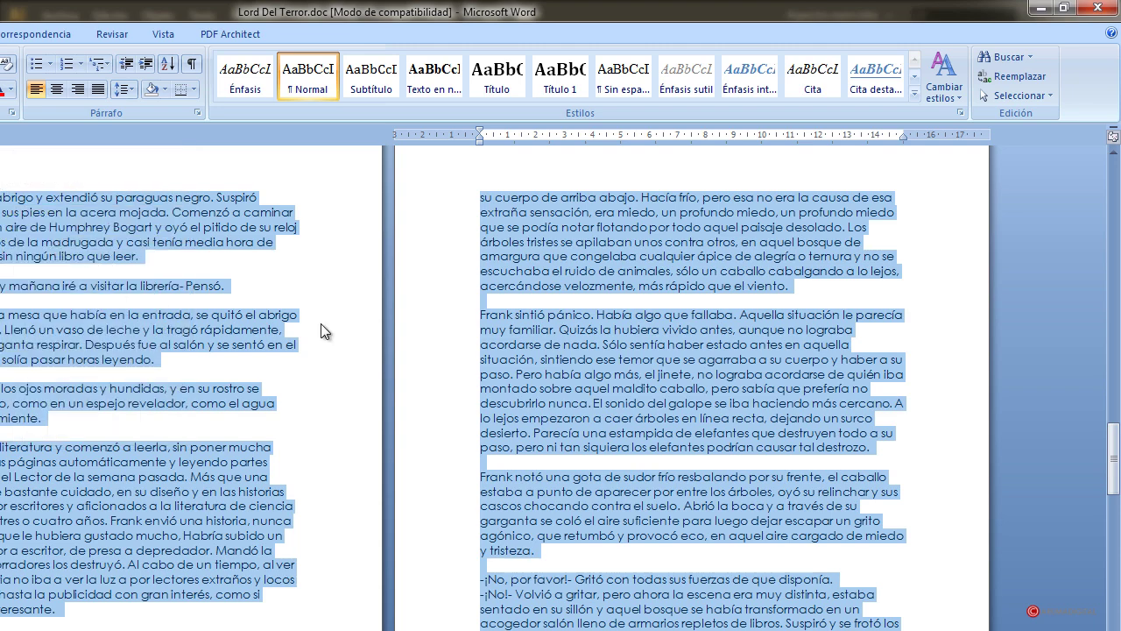
left_click(1042, 9)
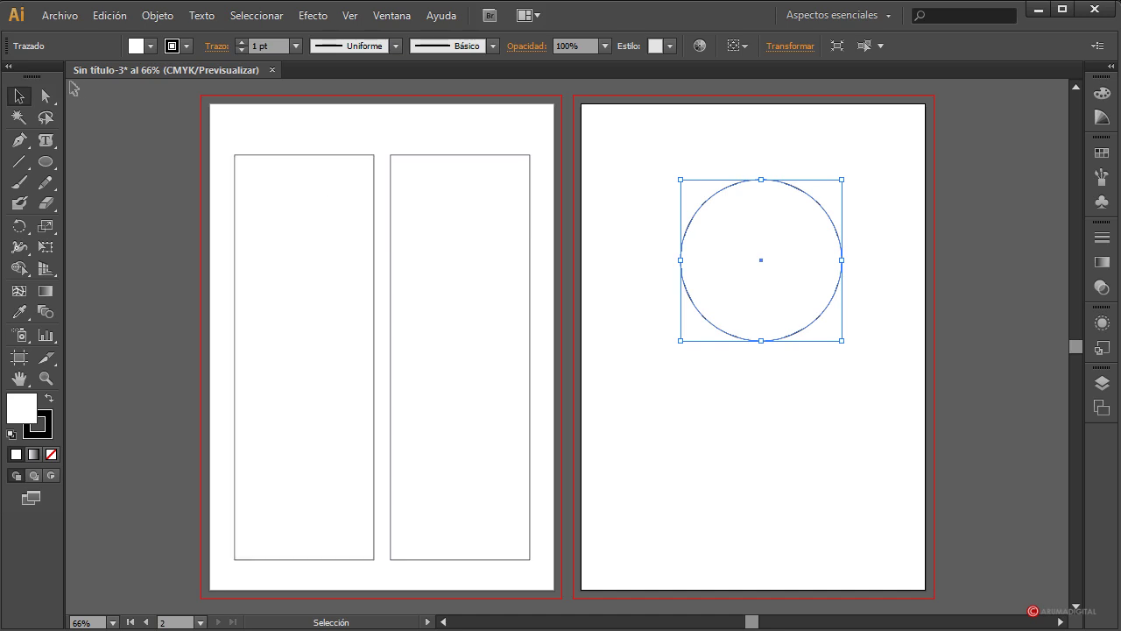
- Convert both column rectangles on the first artboard into text areas and paste the copied story into each one
left_click(44, 140)
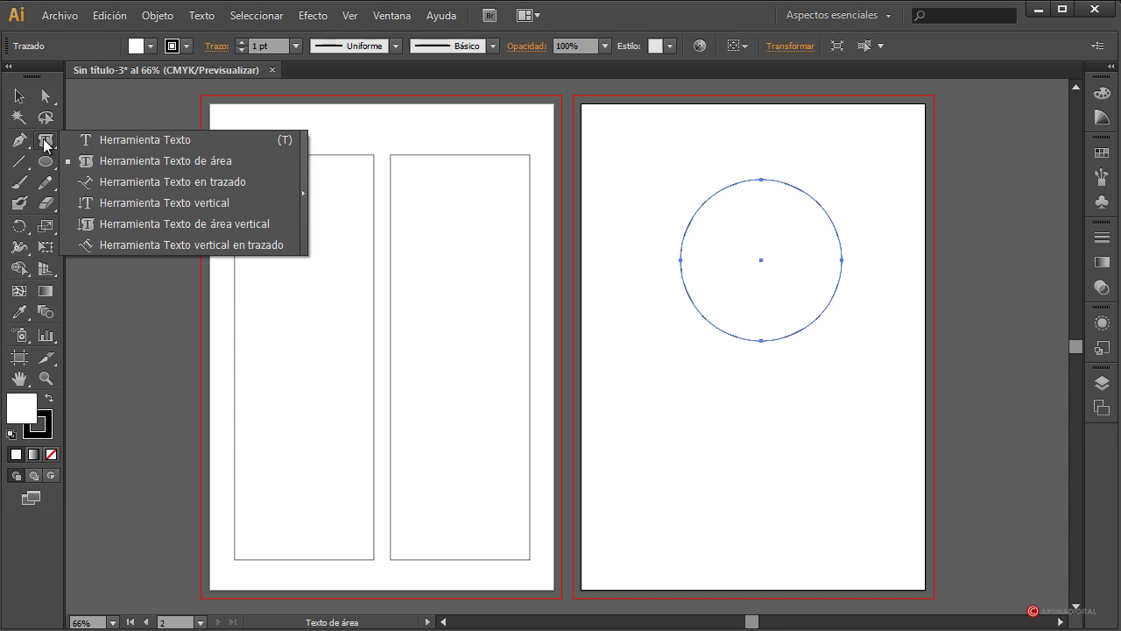
left_click(144, 160)
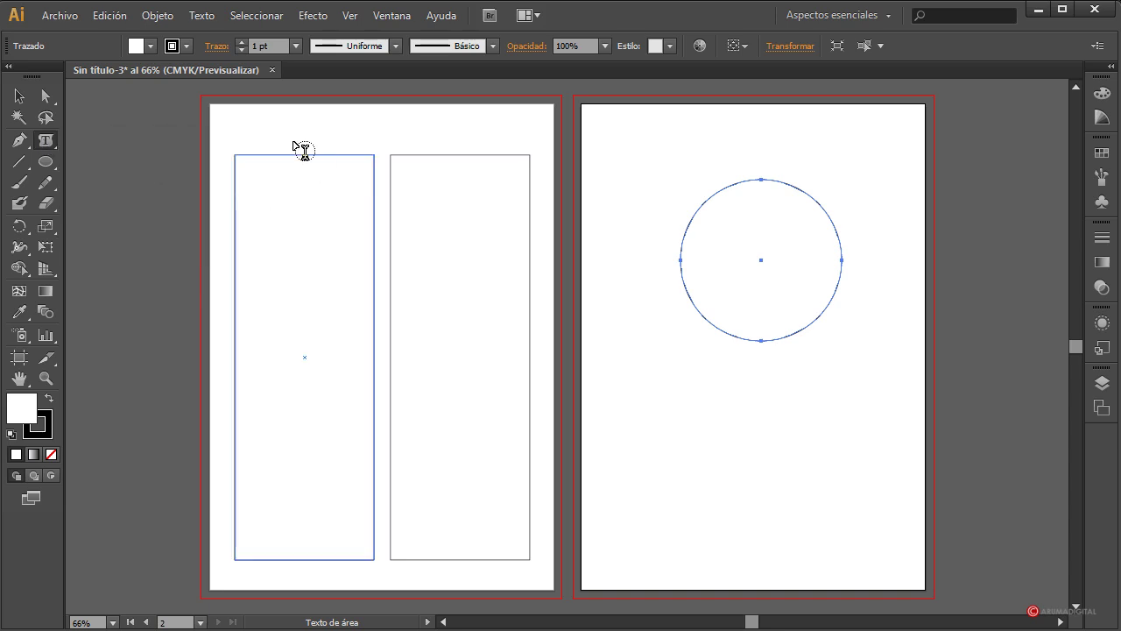
left_click(246, 179)
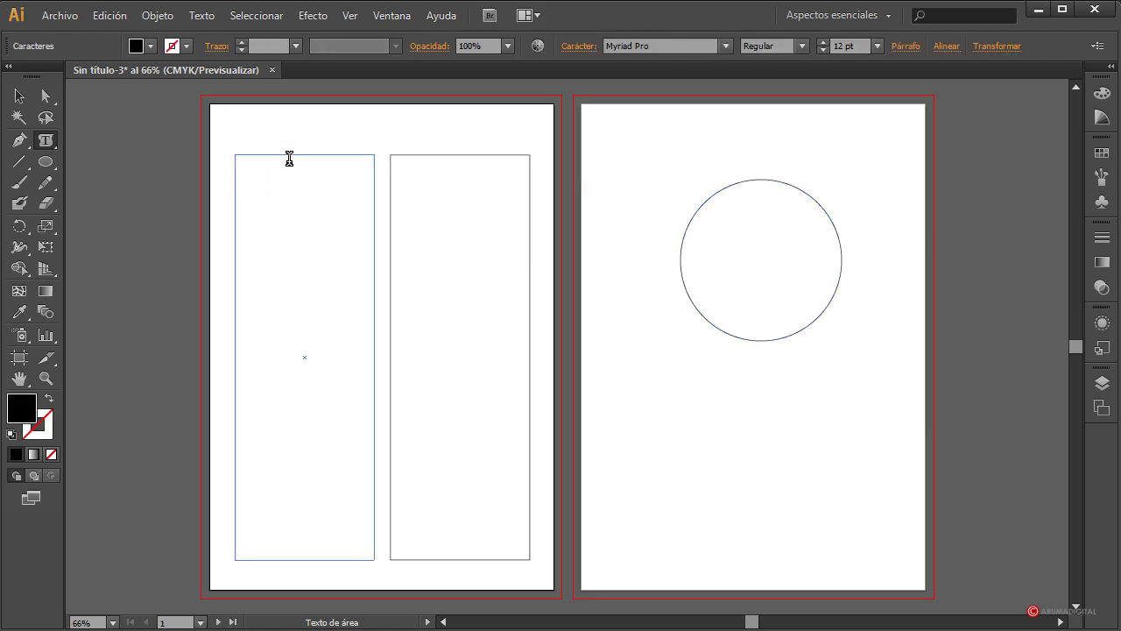
key("ctrl")
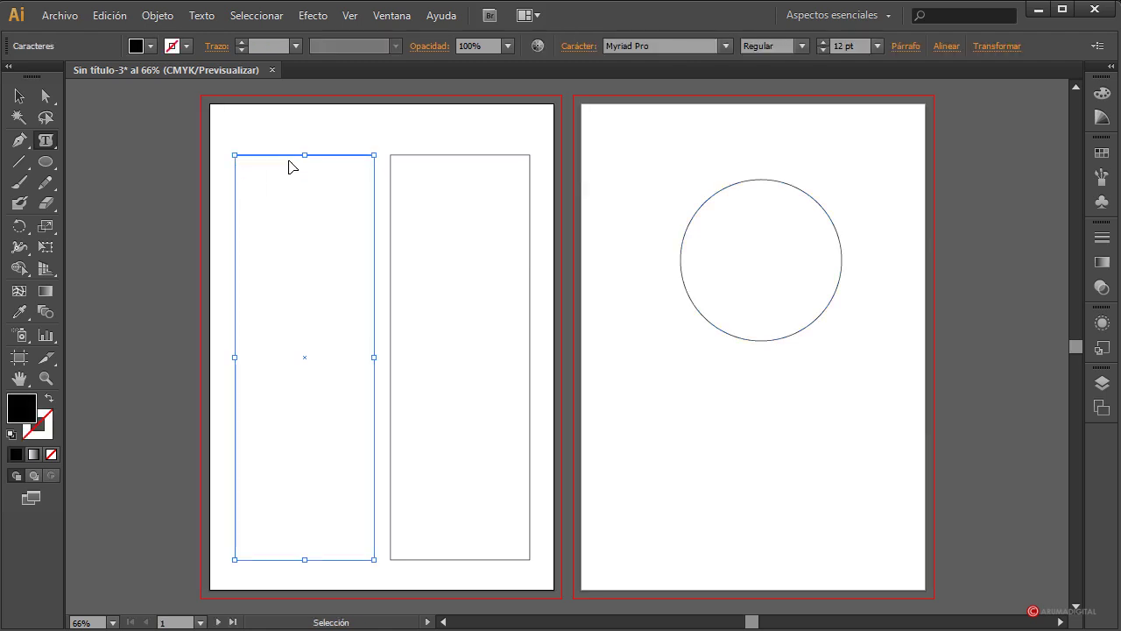
key("ctrl+v")
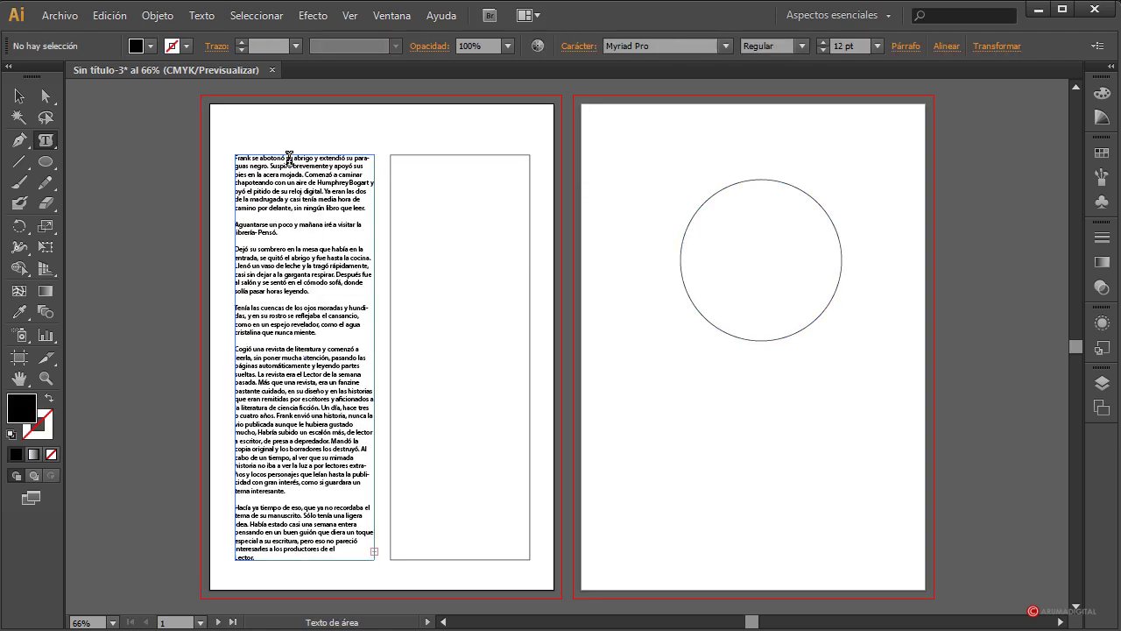
left_click(32, 96)
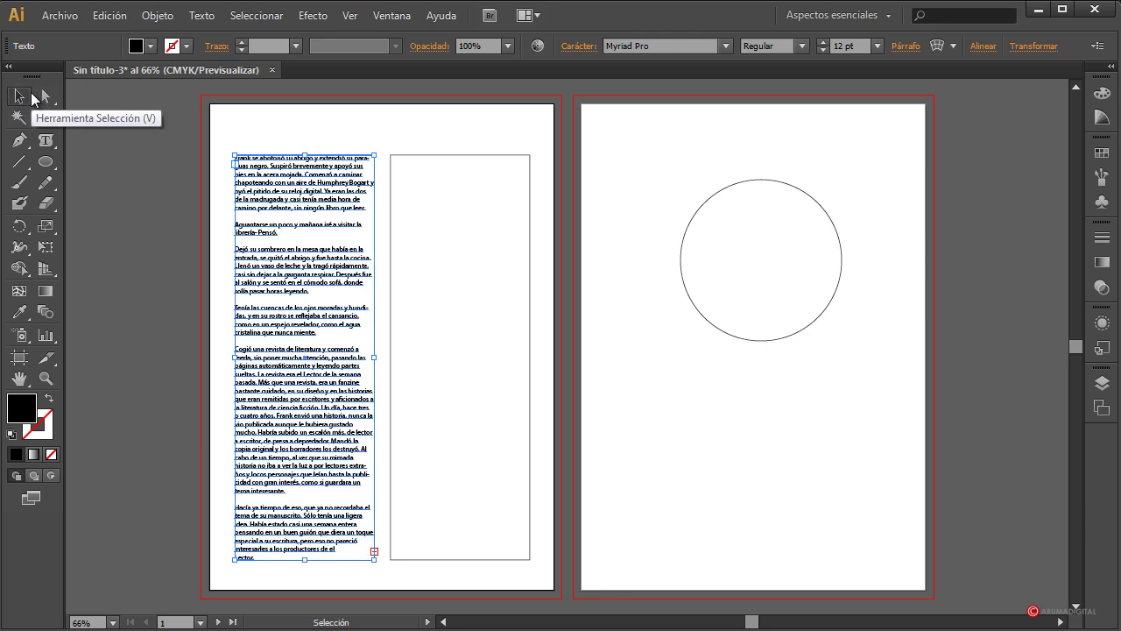
left_click(47, 141)
left_click(390, 167)
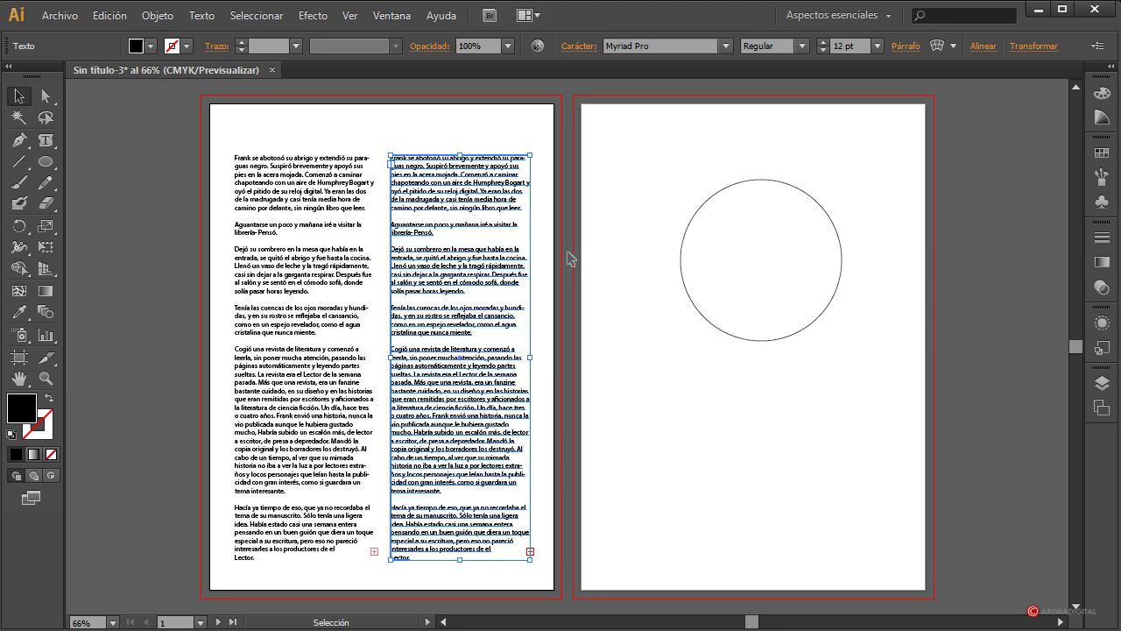
- Convert the circle on the second artboard into a text area and paste the copied story inside it
left_click(683, 243)
left_click(45, 140)
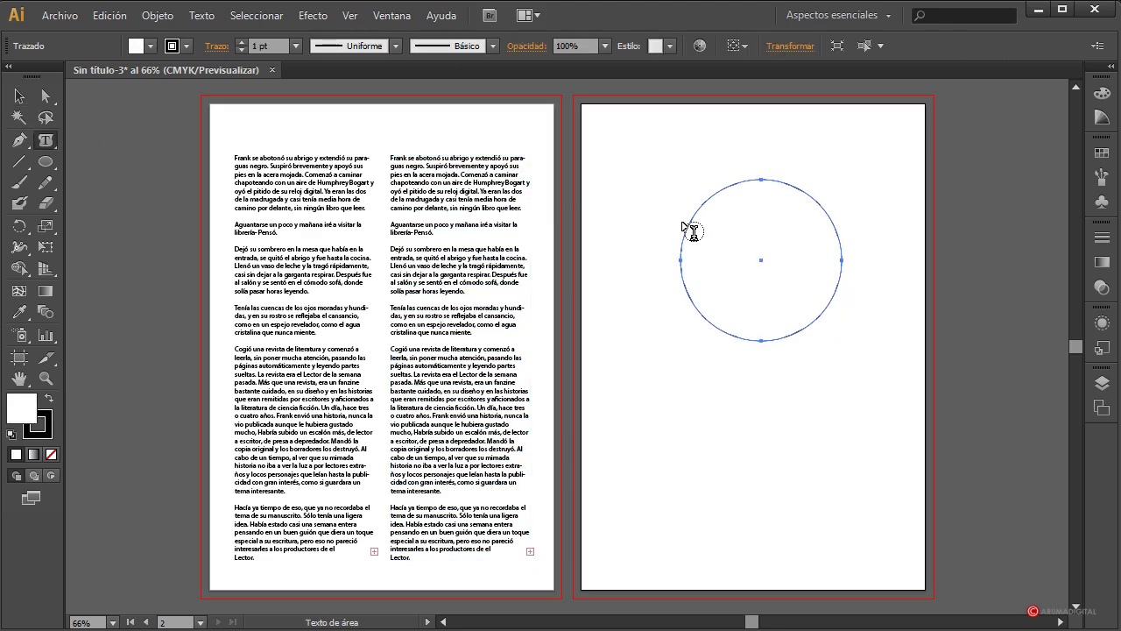
left_click(688, 234)
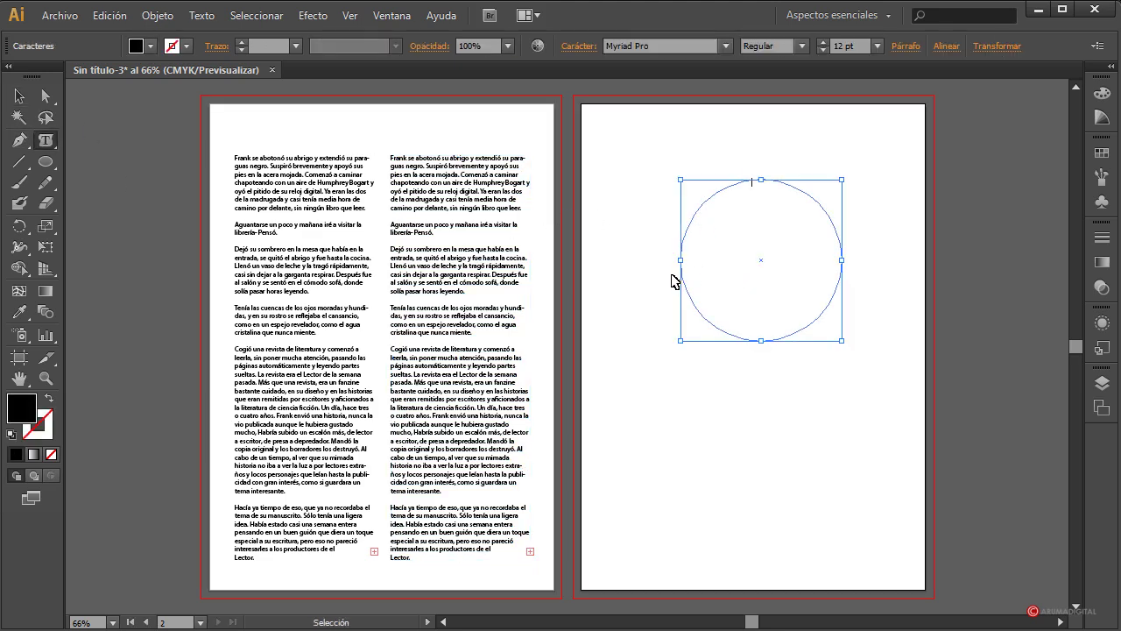
key("ctrl+v")
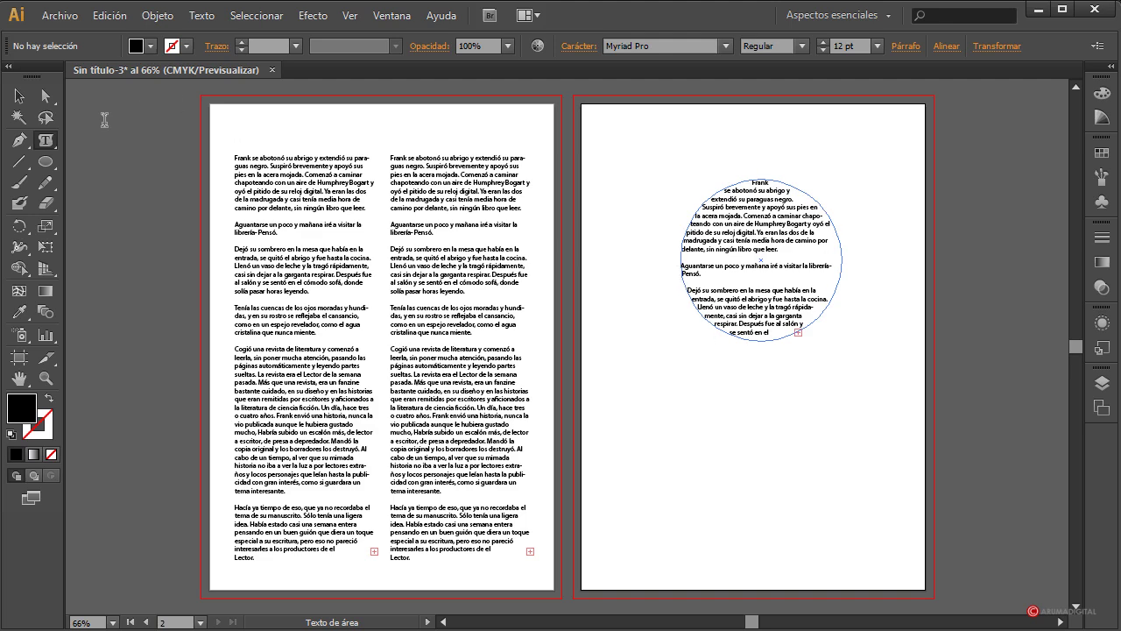
left_click(19, 96)
left_click(804, 386)
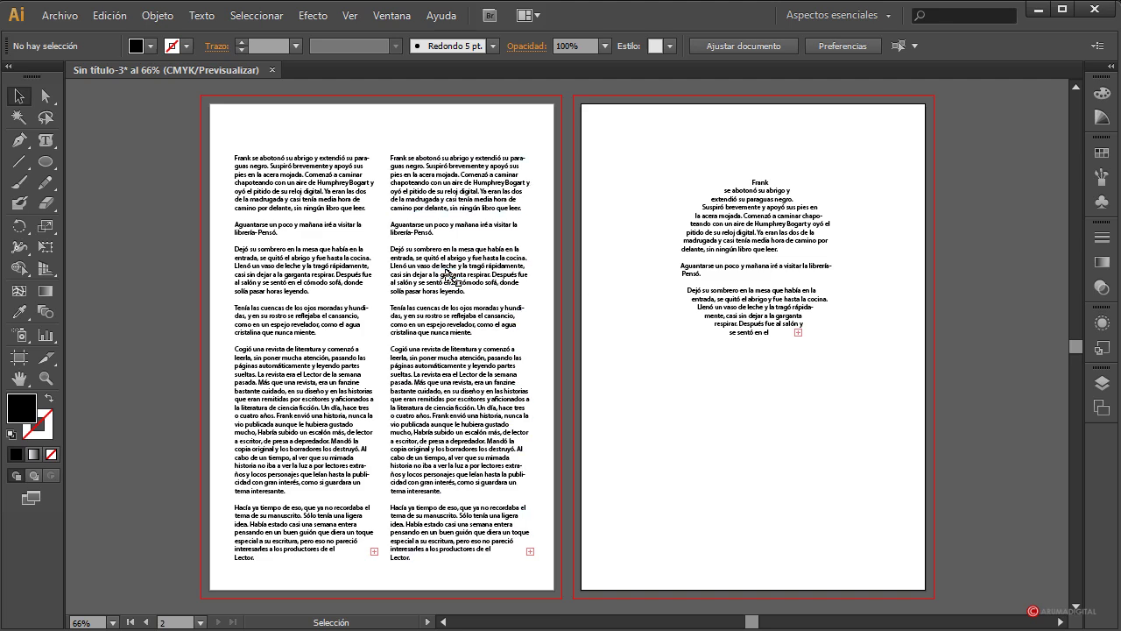
- Examine the text areas at 100% zoom, checking the two columns and the circle one after another
left_click(94, 622)
type("100")
key("Return")
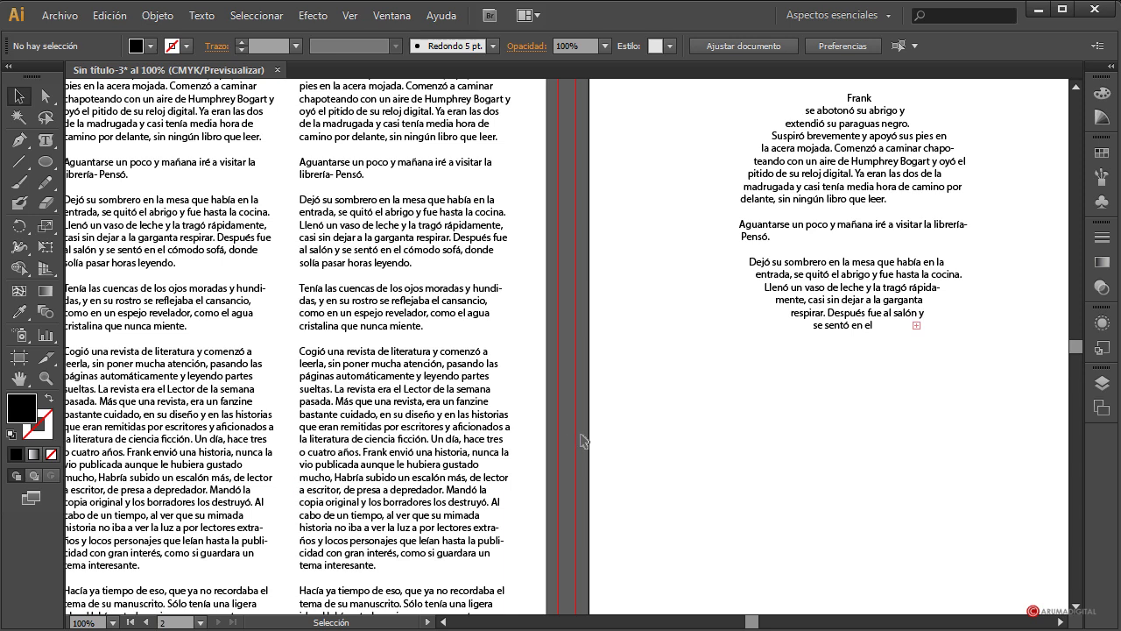
scroll(394, 447, "left", 3)
scroll(462, 415, "up", 5)
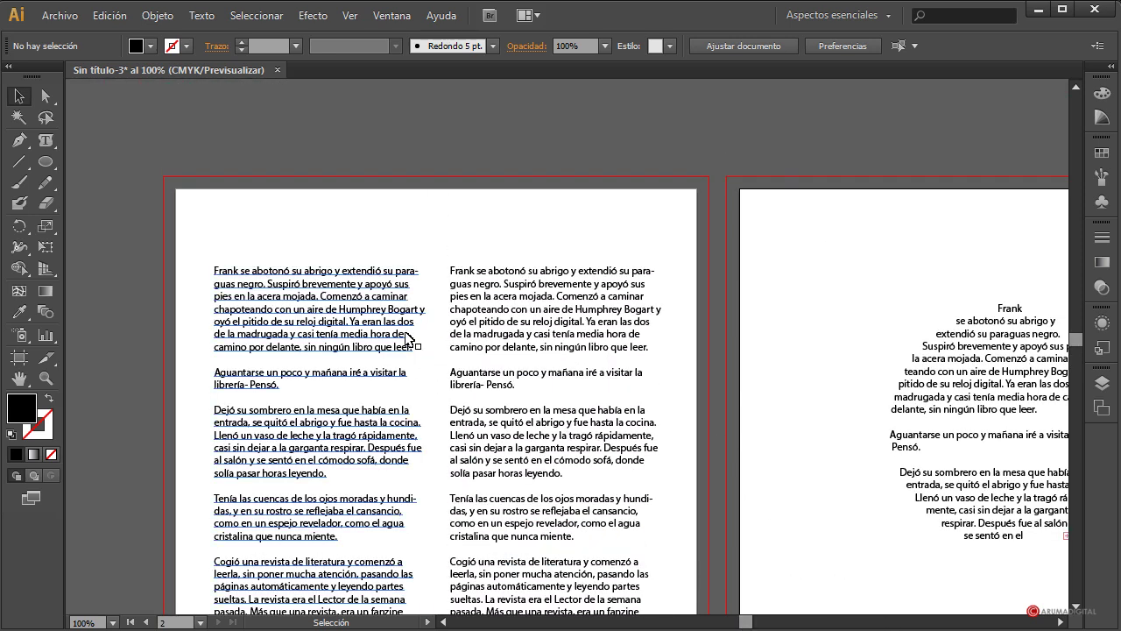
left_click(280, 315)
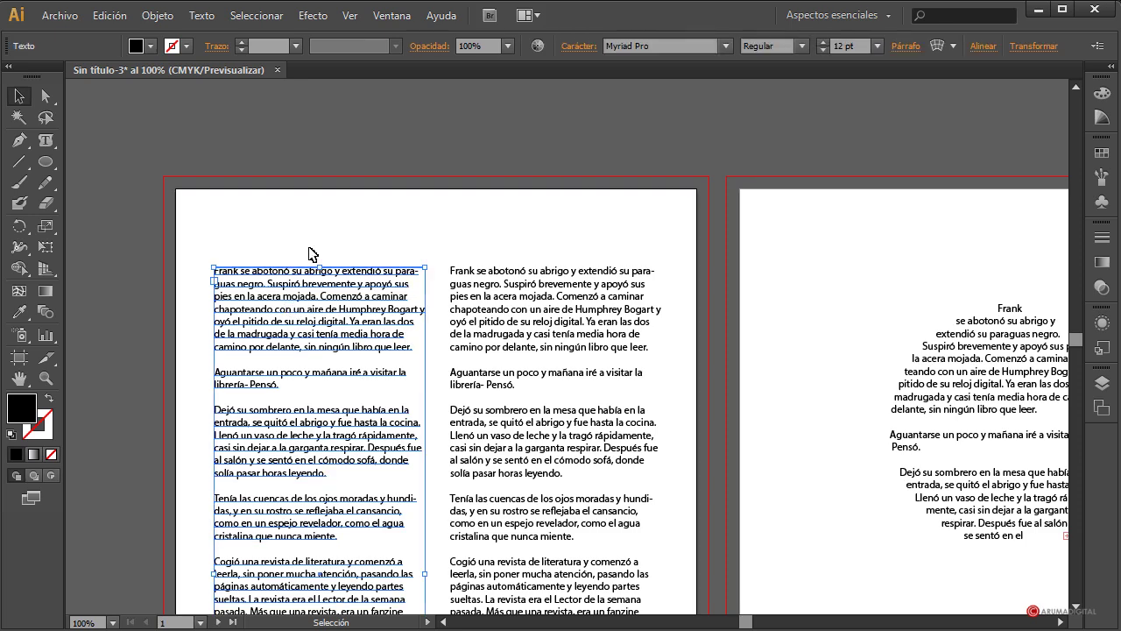
scroll(276, 324, "down", 2)
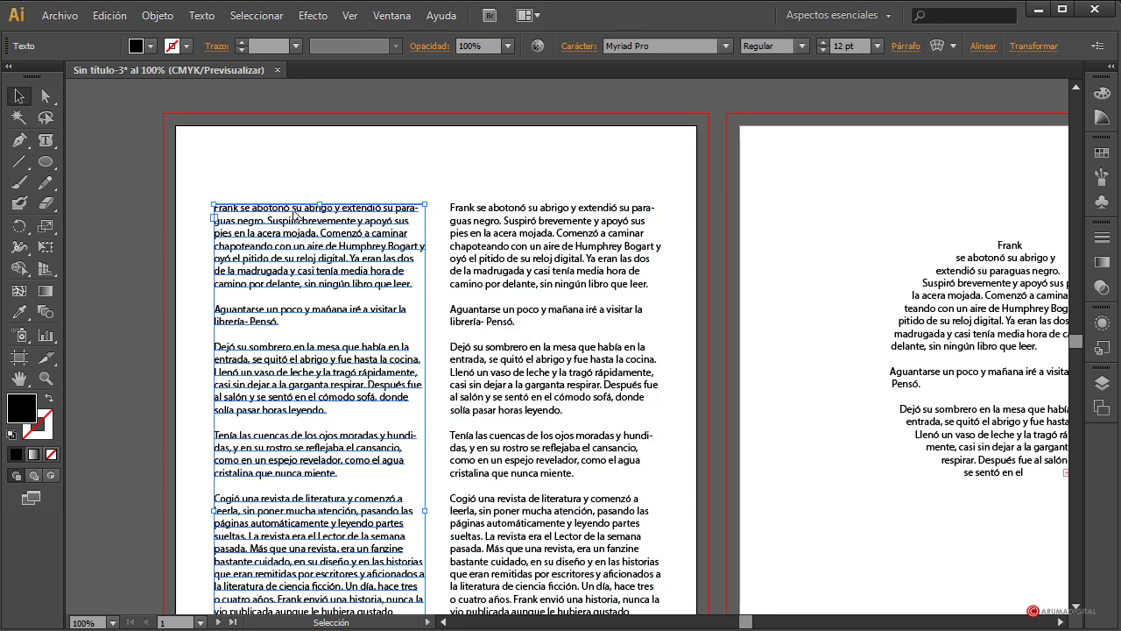
left_click(436, 263)
left_click(972, 294)
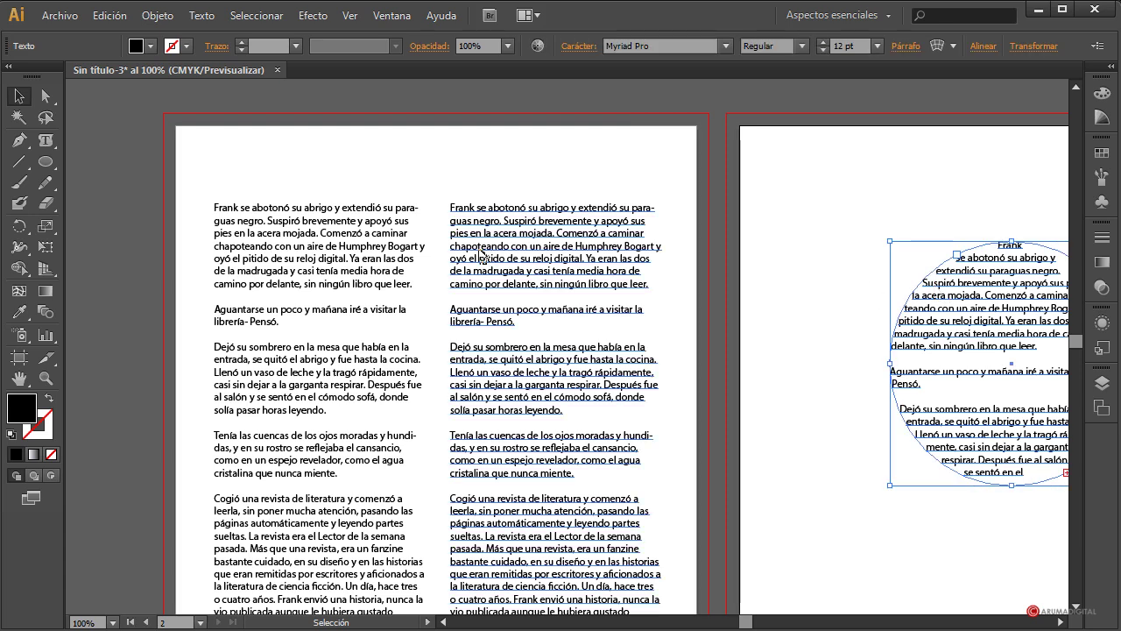
left_click(491, 257)
- Set the font size of both column text areas and the circle text area to 10 pt
left_click(360, 242)
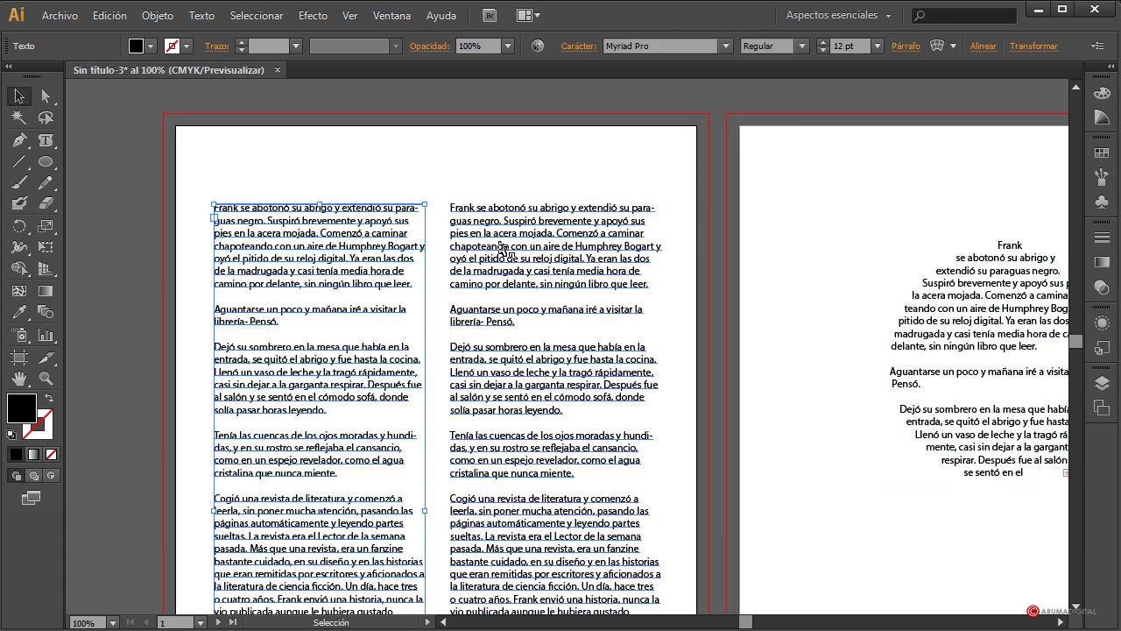
key("shift")
left_click(519, 247, "shift")
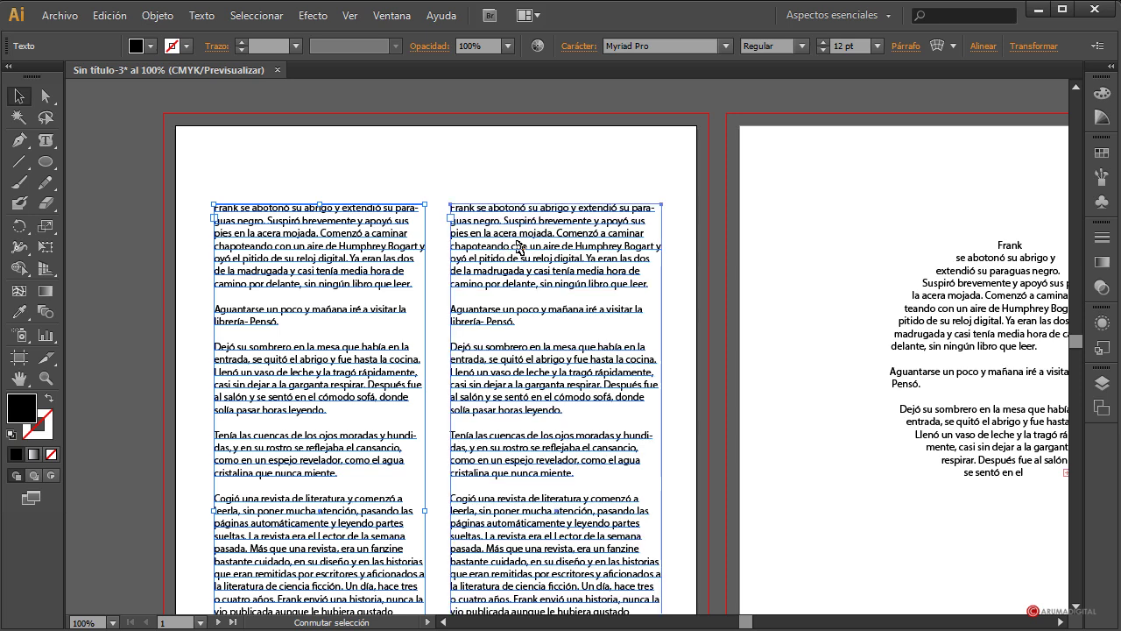
left_click(963, 329, "shift")
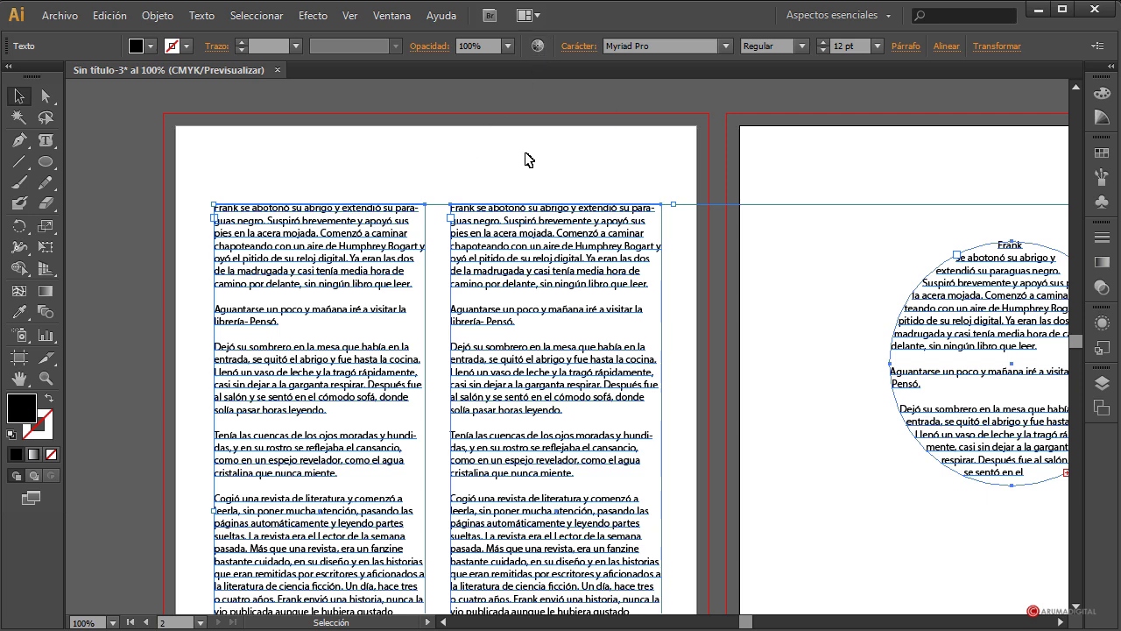
left_click(876, 47)
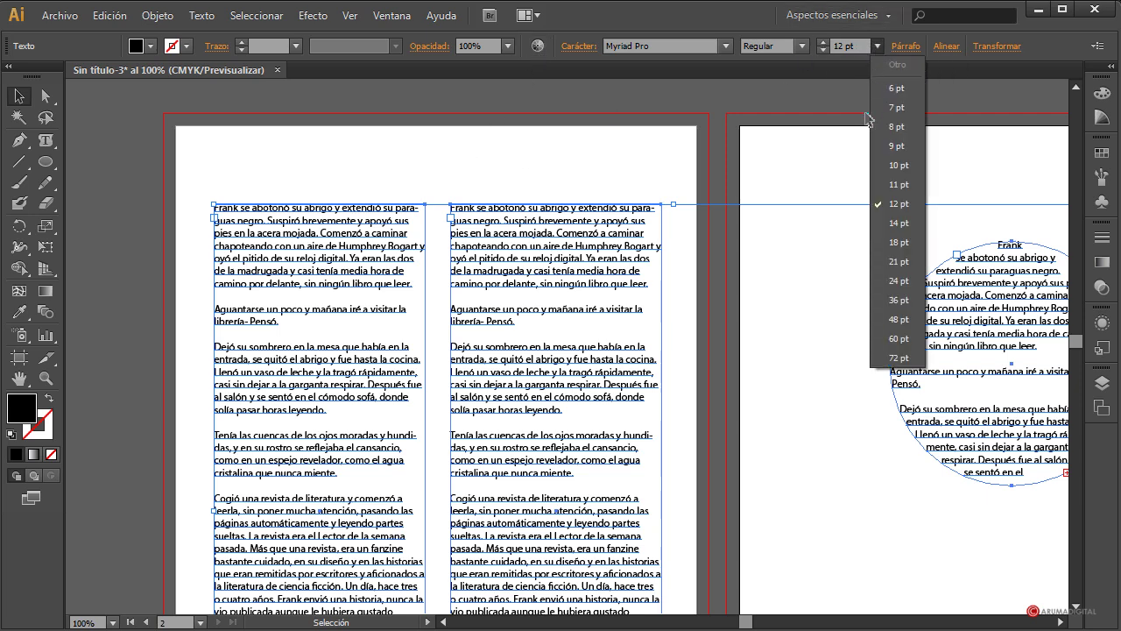
left_click(893, 164)
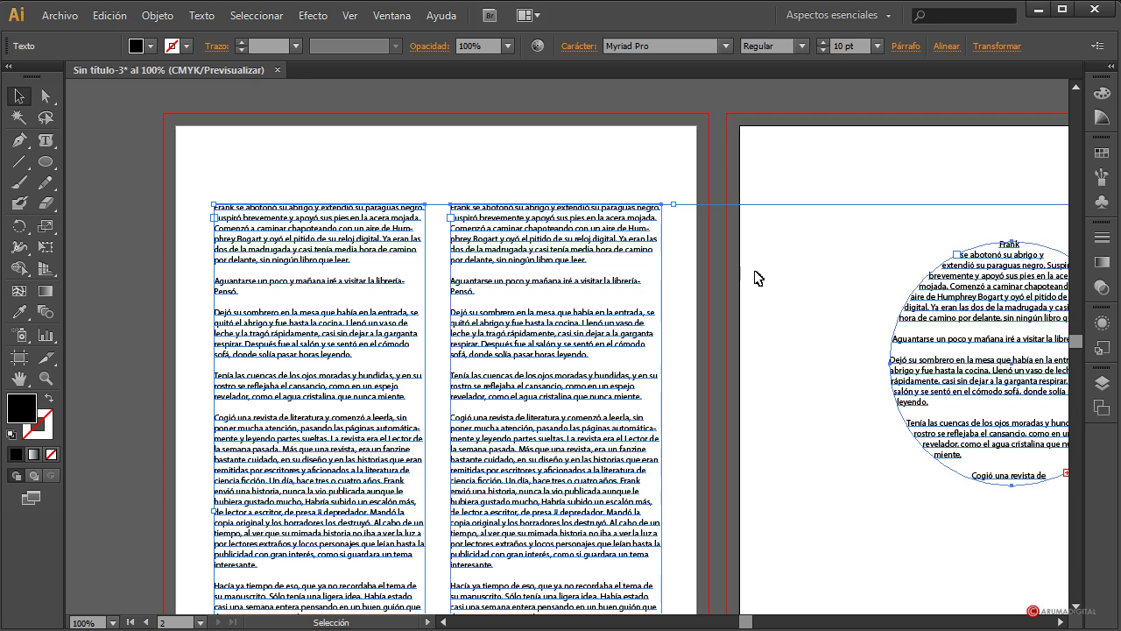
left_click(834, 239)
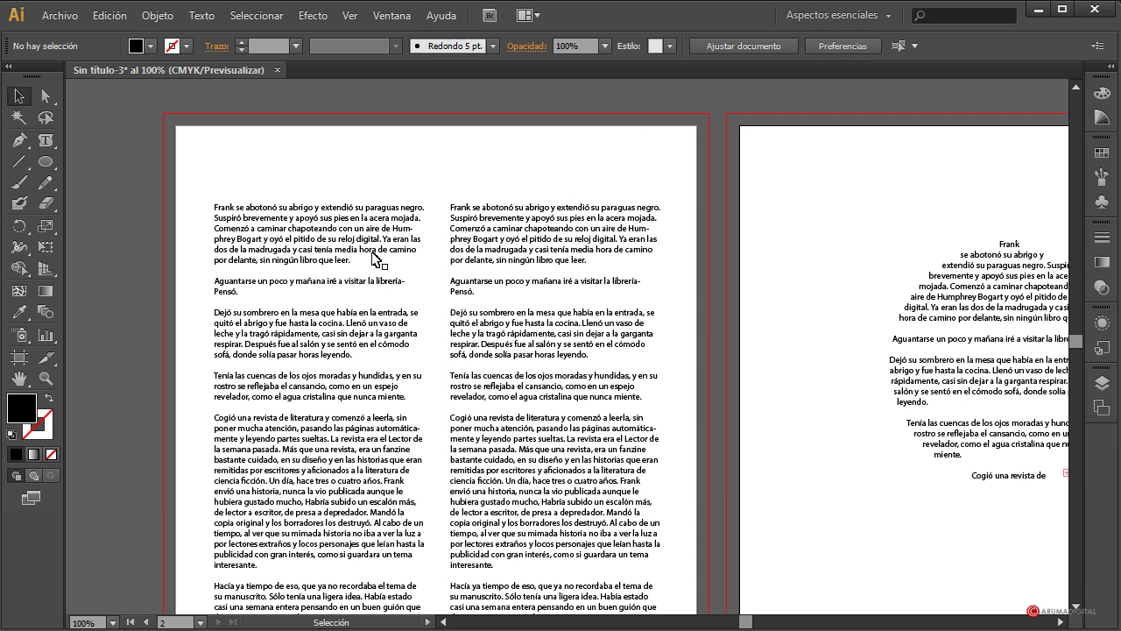
- Try fonts such as Niagara Engraved, Nueva Std and OCR A Extended on all three text areas, and return them to Myriad Pro
left_click(396, 294)
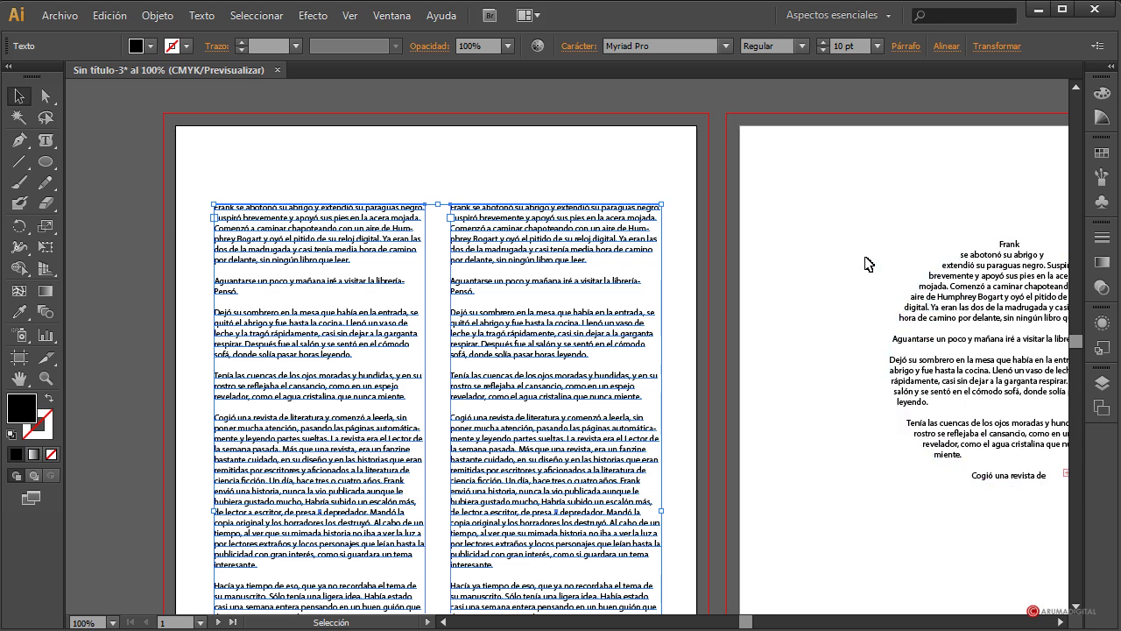
left_click(938, 316, "shift")
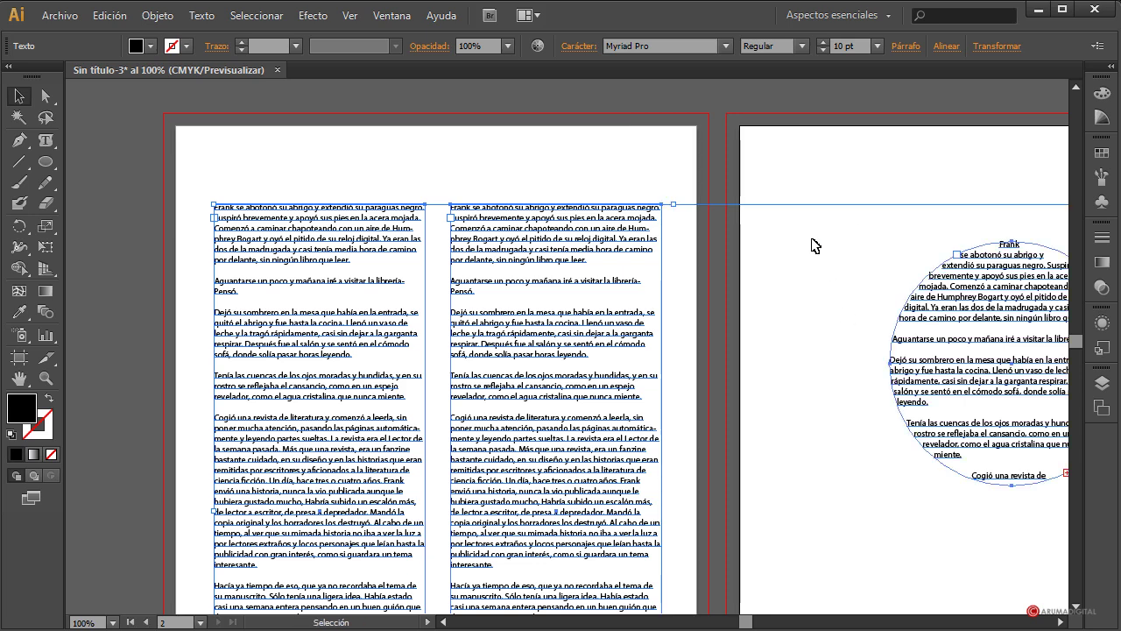
left_click(654, 47)
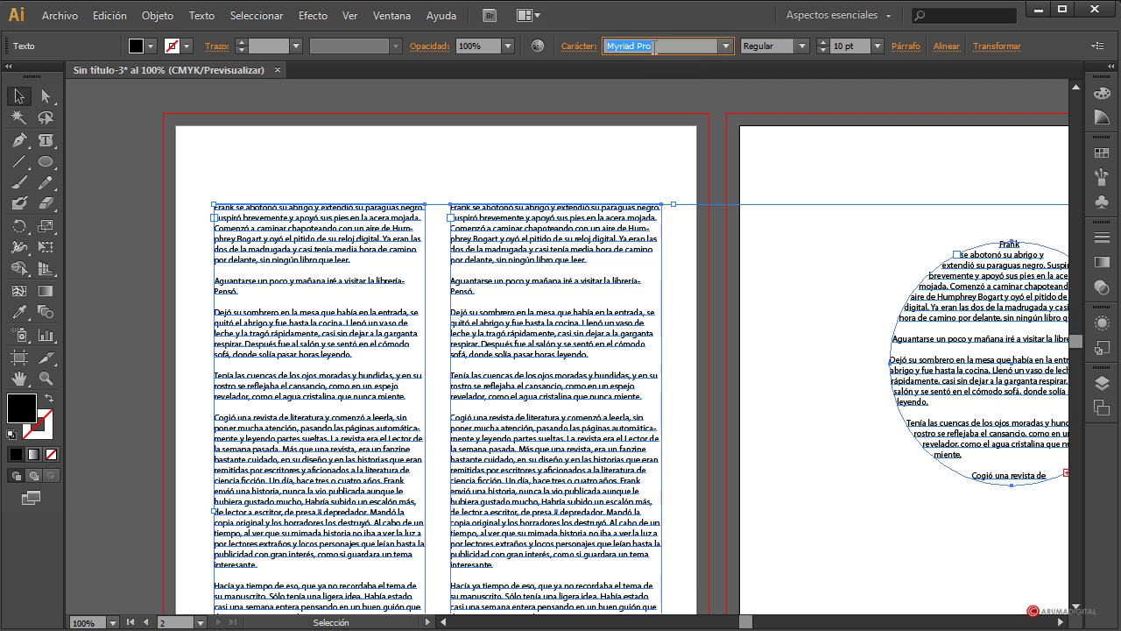
key("Down")
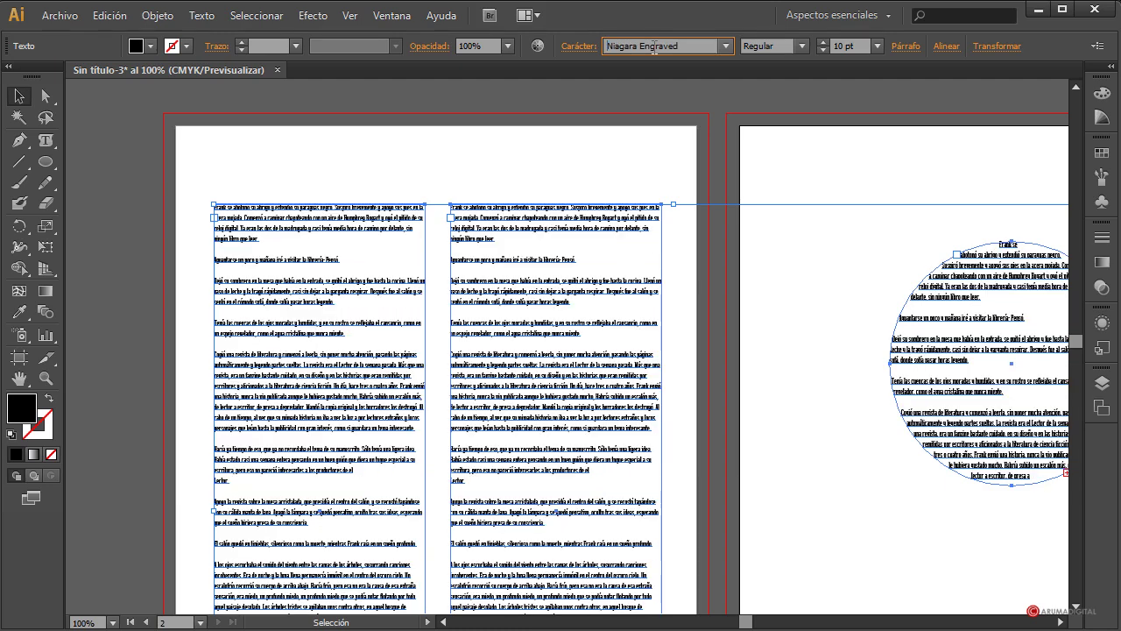
key("Down")
key("Down")
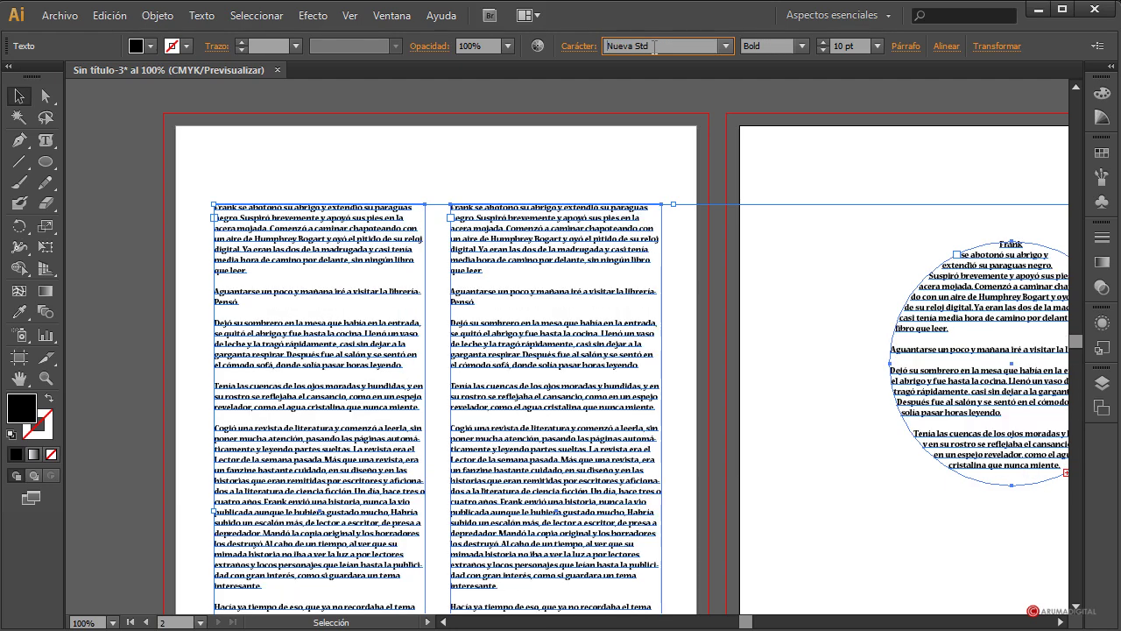
key("Down")
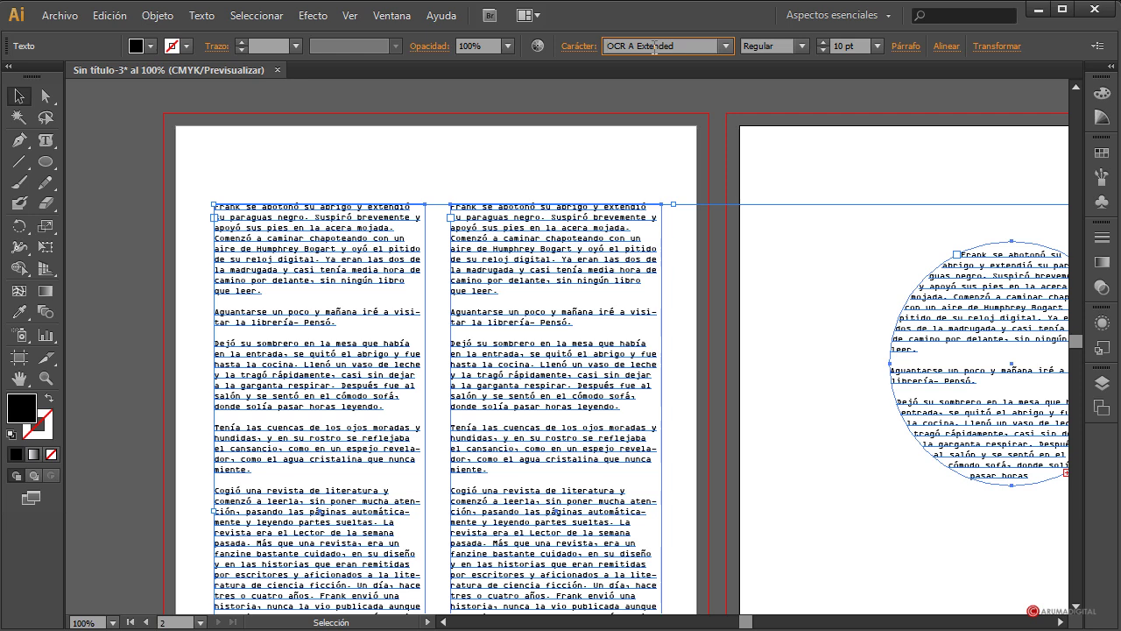
key("Up")
key("Up")
key("Up")
key("Up")
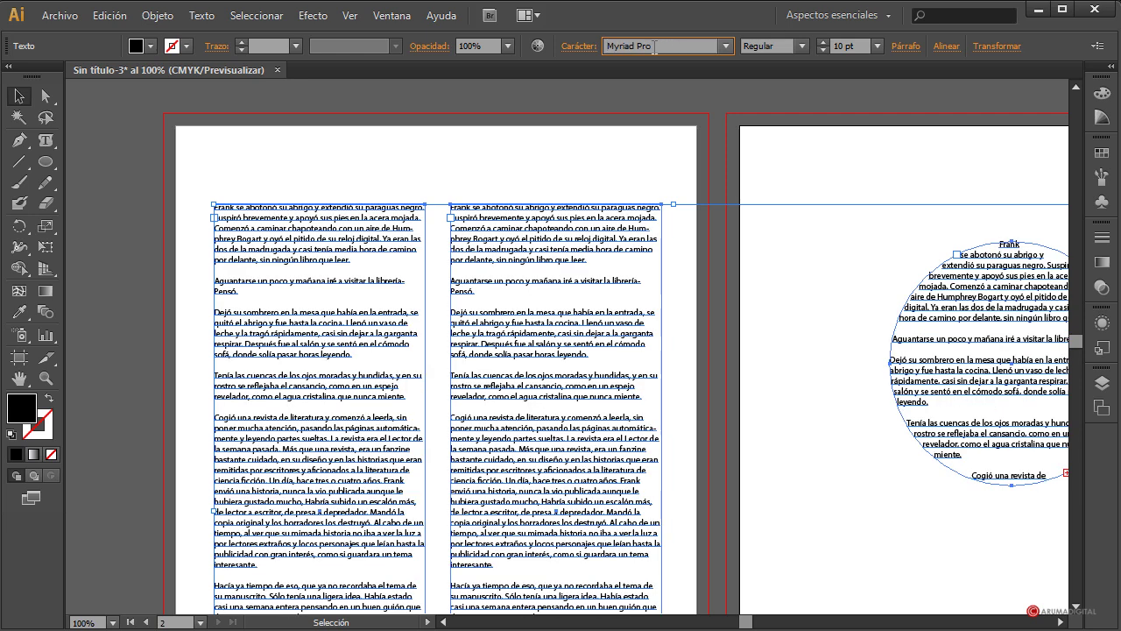
left_click(678, 93)
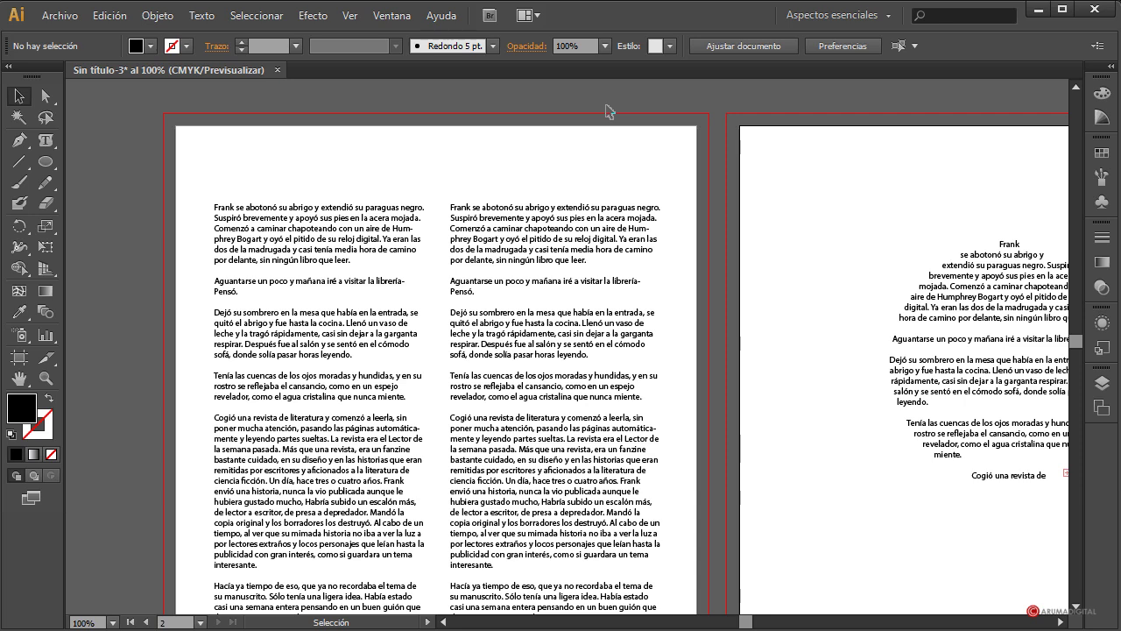
- Select both column text areas and the circle text area, and show the two columns at 150% zoom
left_click(267, 249)
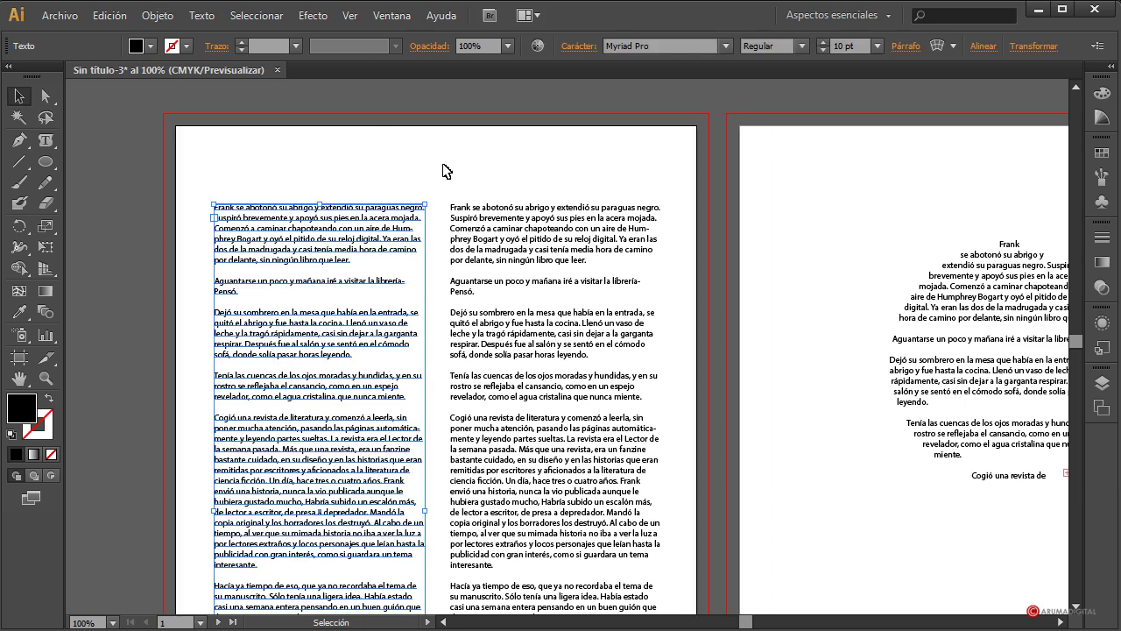
left_click(516, 218, "shift")
left_click(912, 286, "shift")
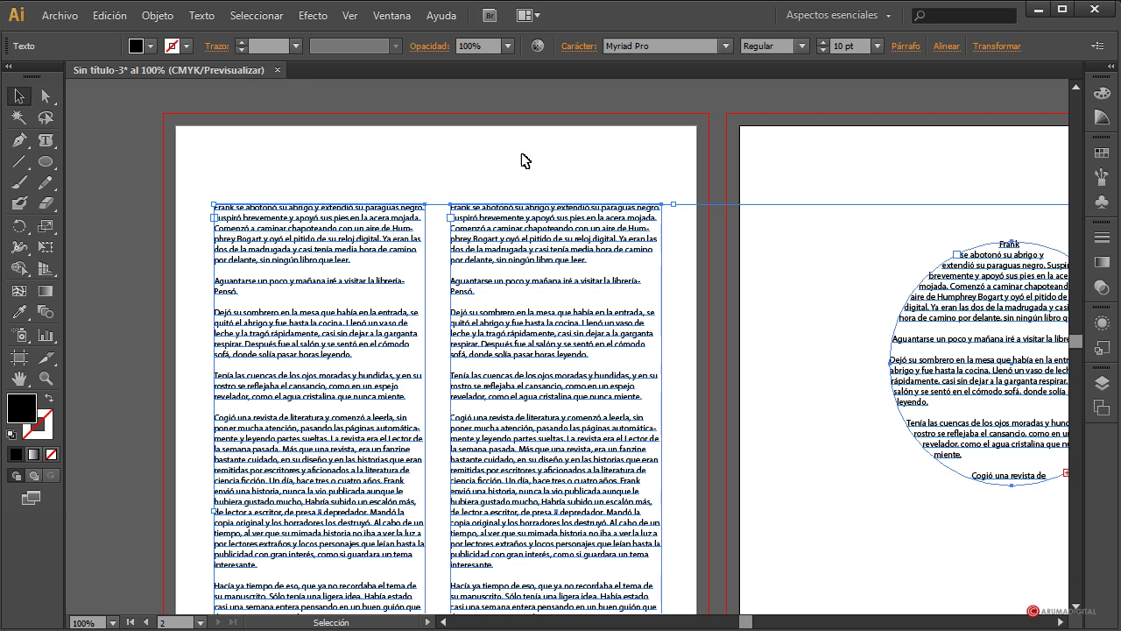
left_click(92, 622)
type("15")
key("Return")
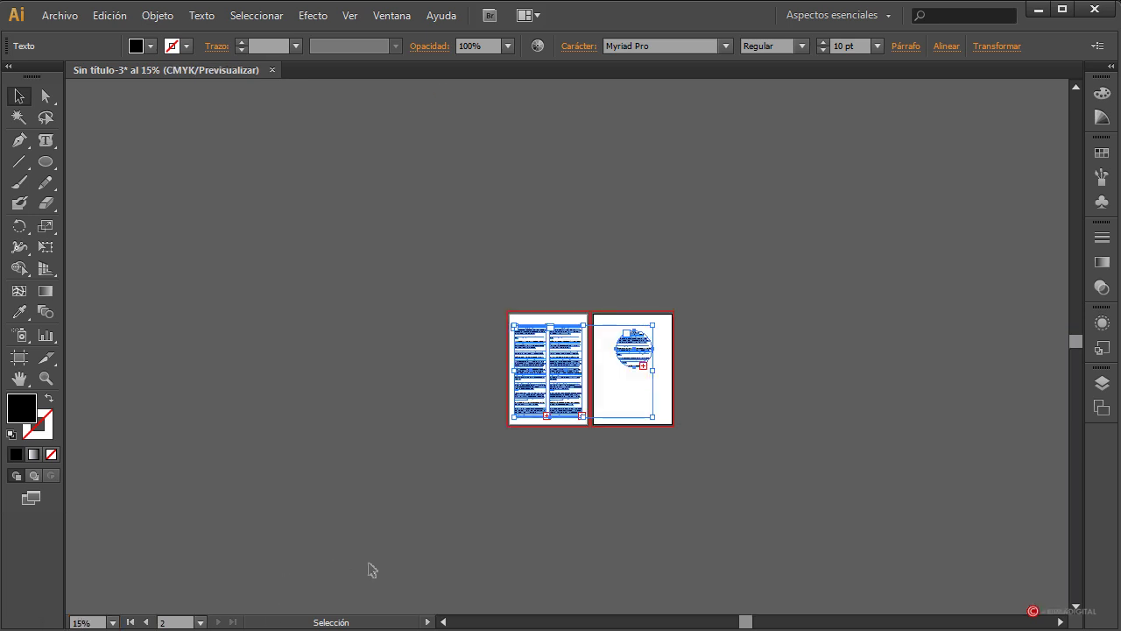
left_click(92, 622)
type("150")
key("Return")
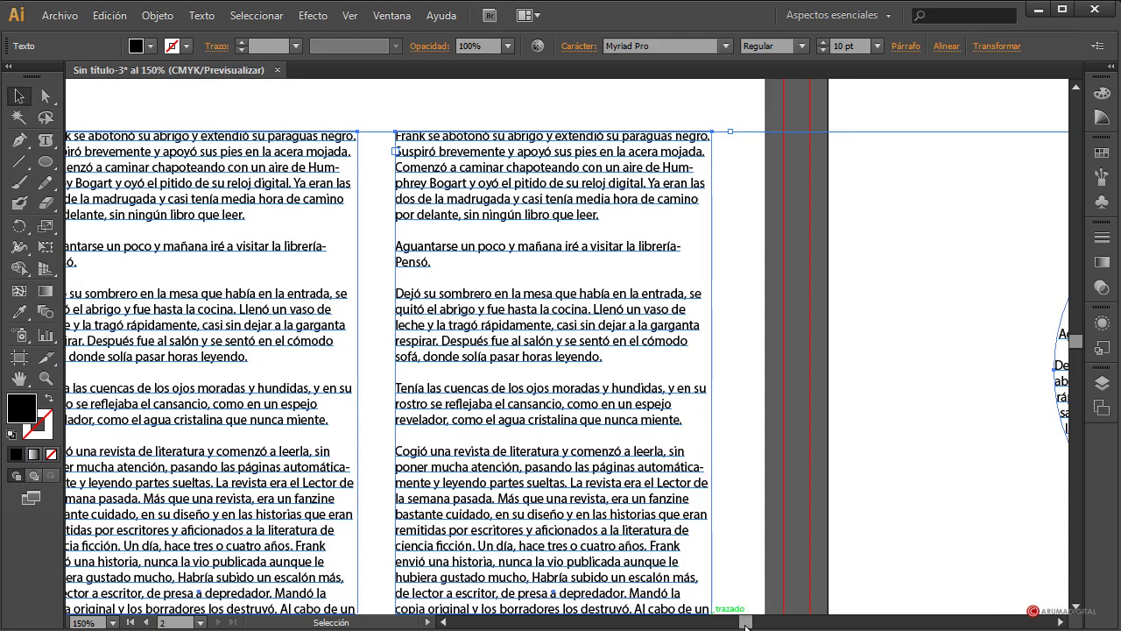
left_click_drag(746, 622, 736, 622)
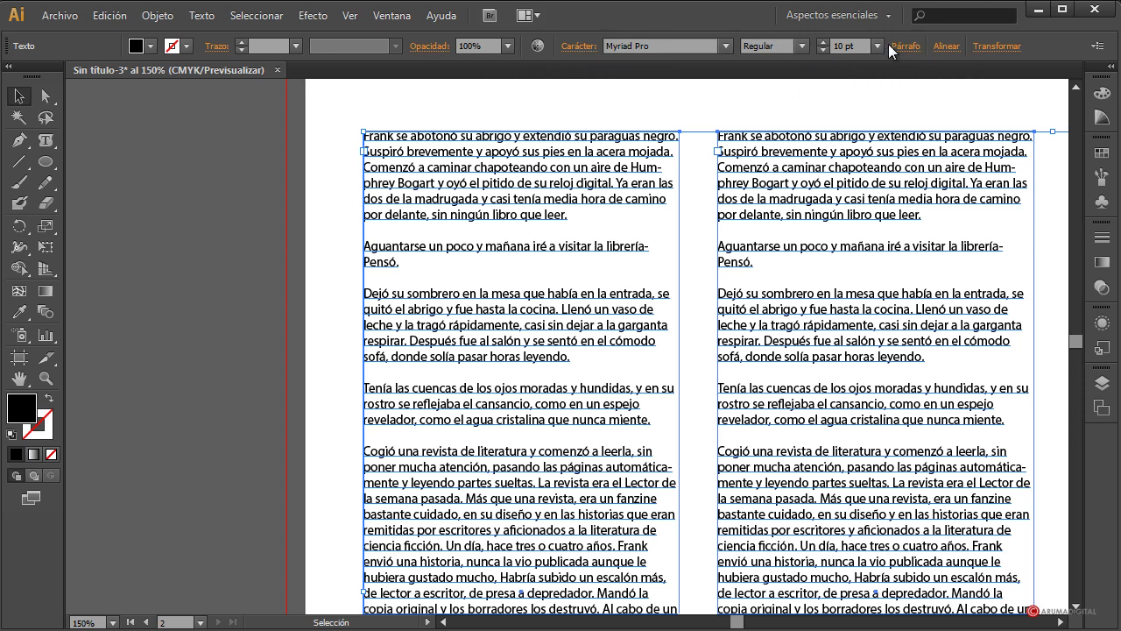
- Try a wider leading of 18 pt on the three selected text areas
left_click(566, 51)
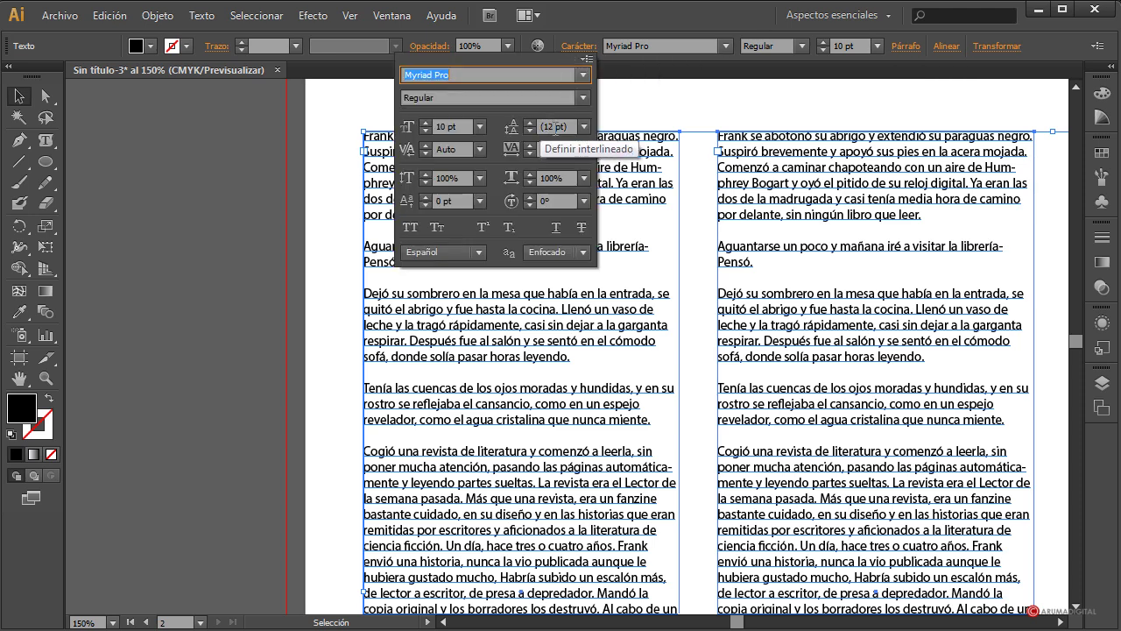
left_click(529, 123)
left_click(529, 122)
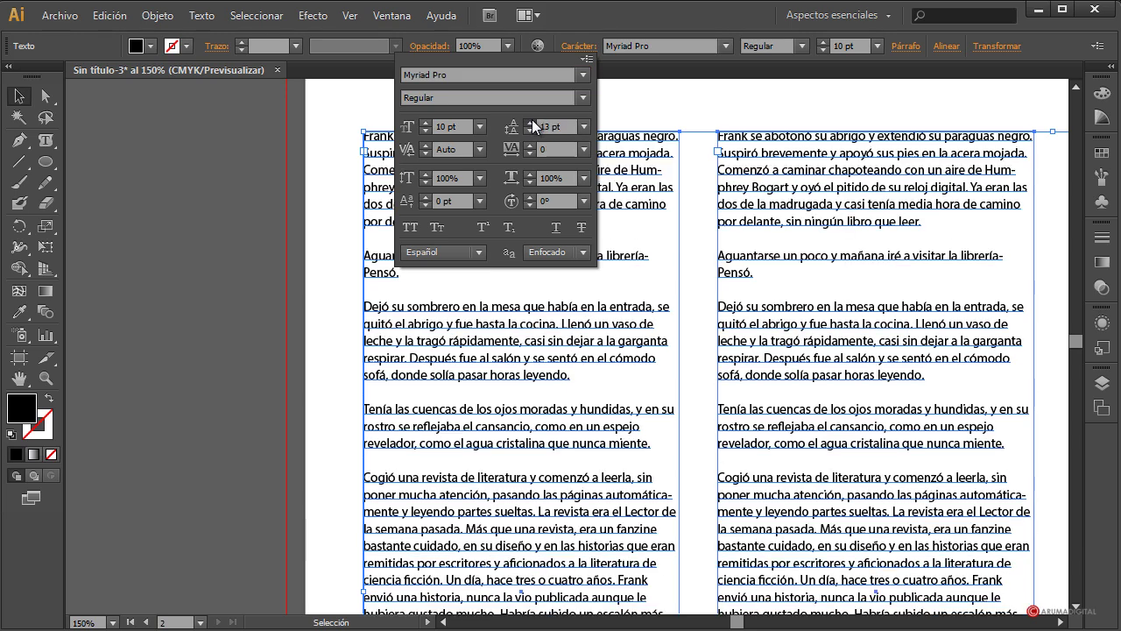
left_click(529, 123)
left_click(529, 123)
left_click(529, 122)
left_click(529, 123)
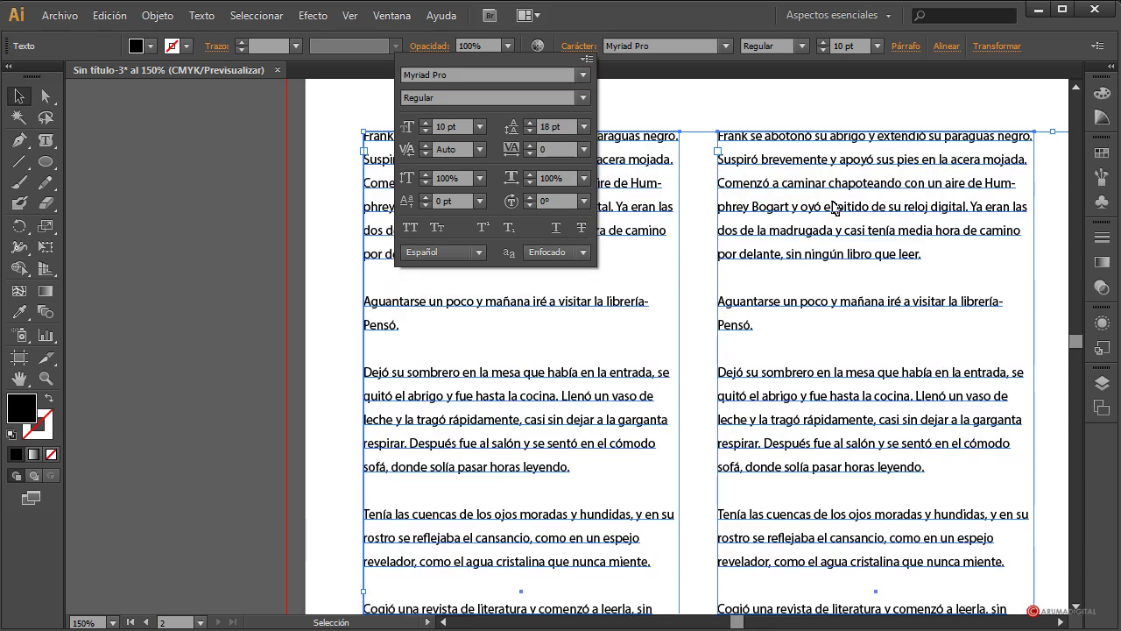
- Tighten the leading of the three selected text areas to 10 pt
left_click(527, 131)
left_click(528, 131)
left_click(527, 131)
left_click(527, 131)
left_click(527, 131)
left_click(530, 131)
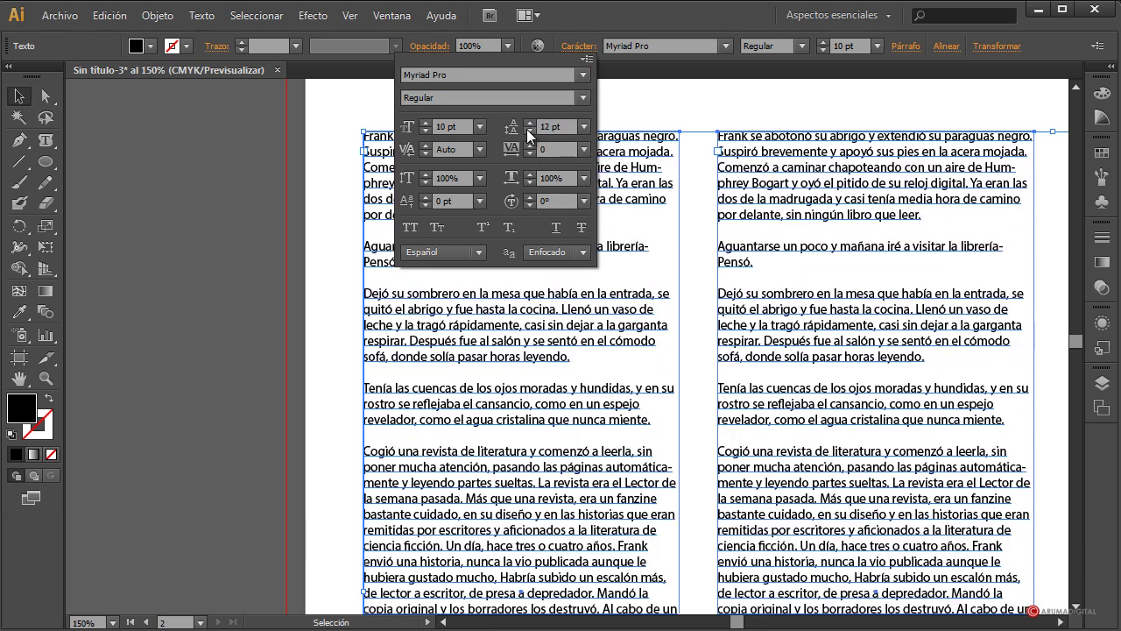
left_click(529, 130)
left_click(529, 130)
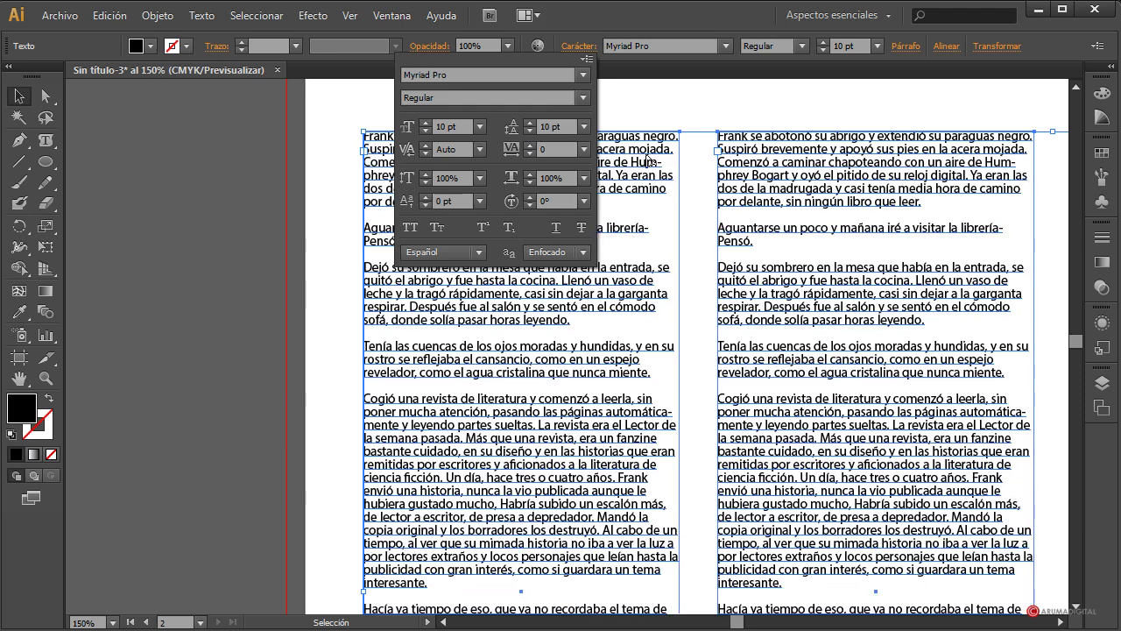
- Set the leading of the three selected text areas to 12 pt
left_click(530, 123)
left_click(530, 123)
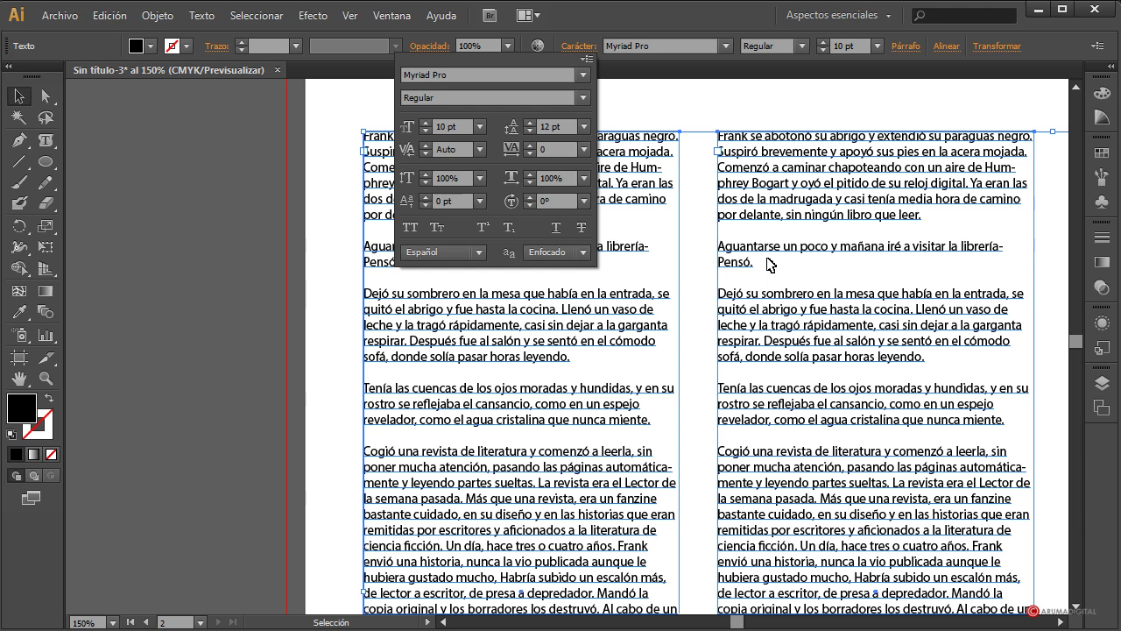
left_click(709, 13)
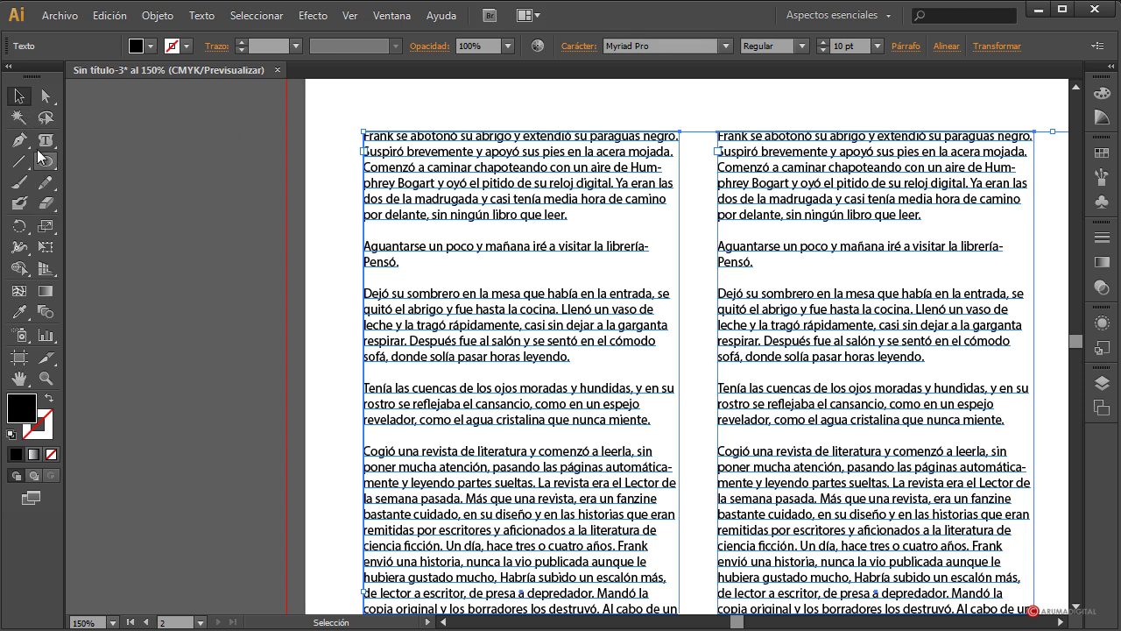
- Select the initial letter F of the first column with the Type tool and set its font size to 12 pt
left_click_drag(45, 137, 142, 140)
left_click(369, 133)
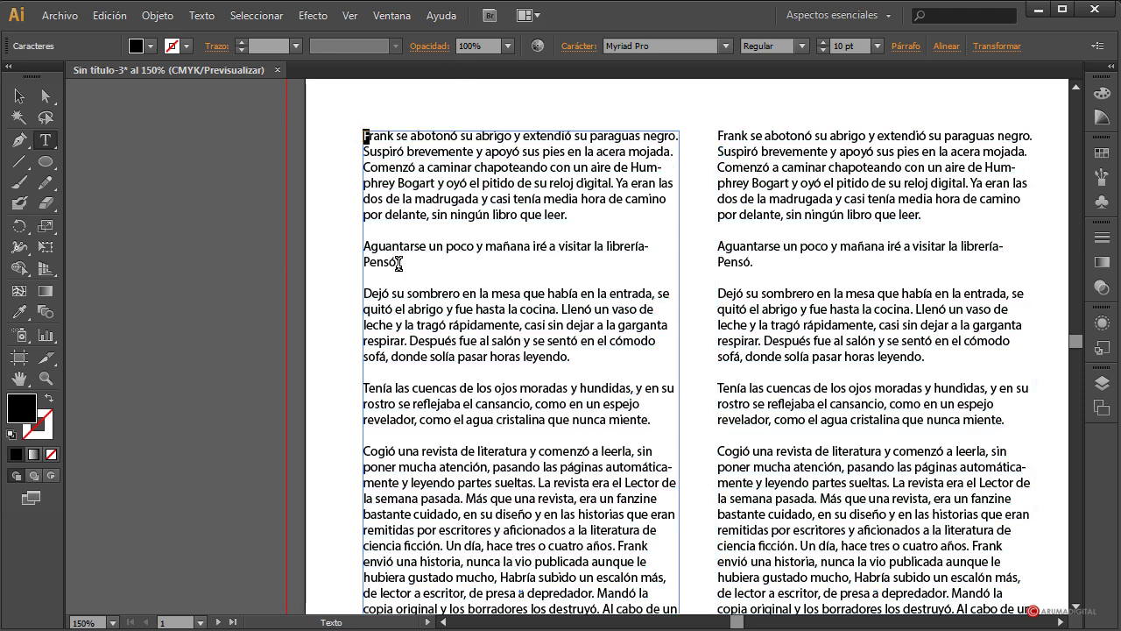
left_click(877, 45)
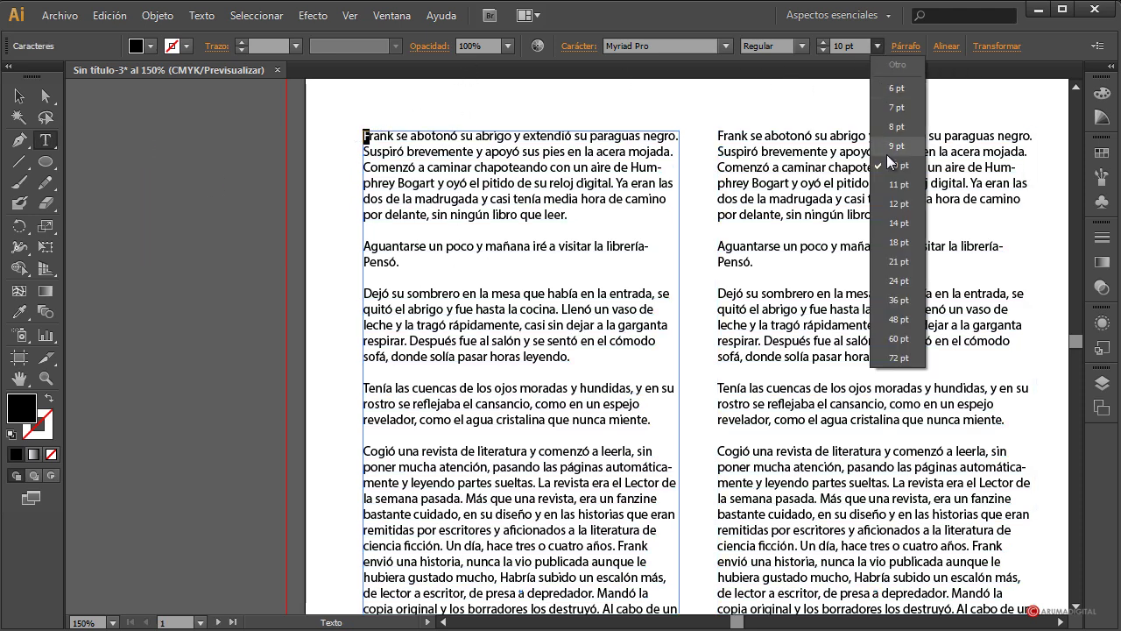
left_click(897, 204)
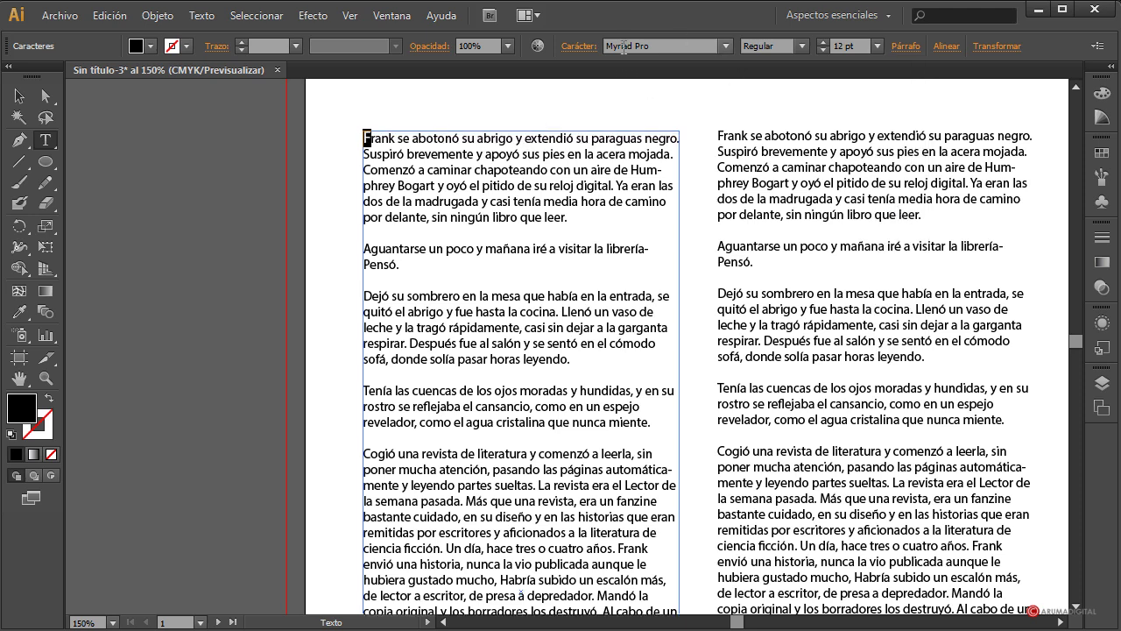
- Set the font style of the first column's initial F to Bold and keep only that letter selected
left_click(580, 45)
left_click(492, 100)
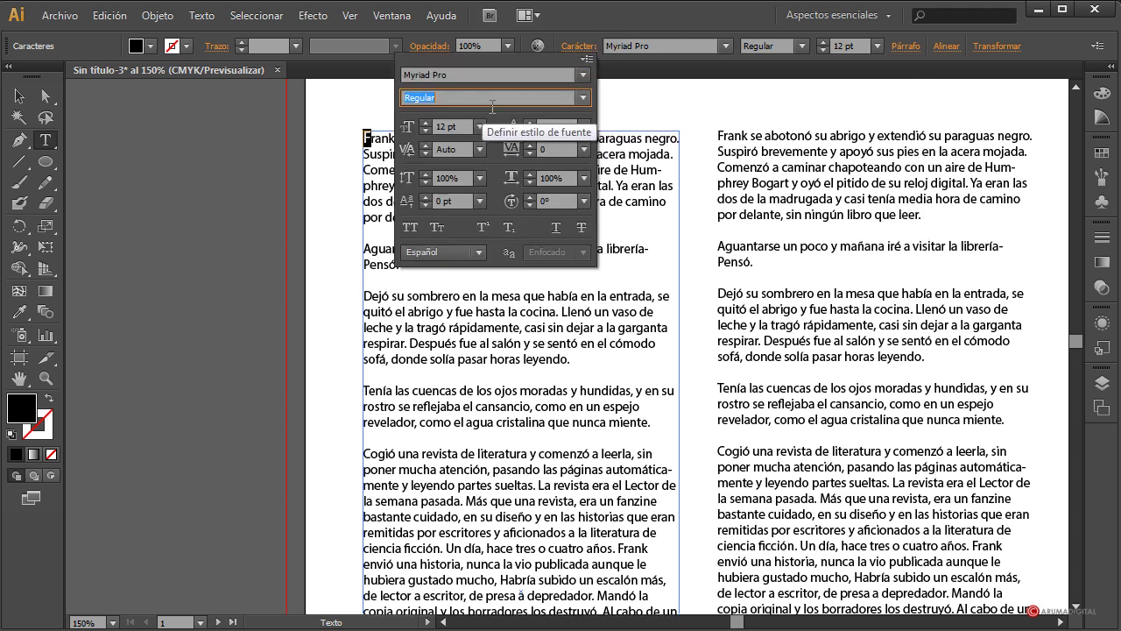
left_click(583, 98)
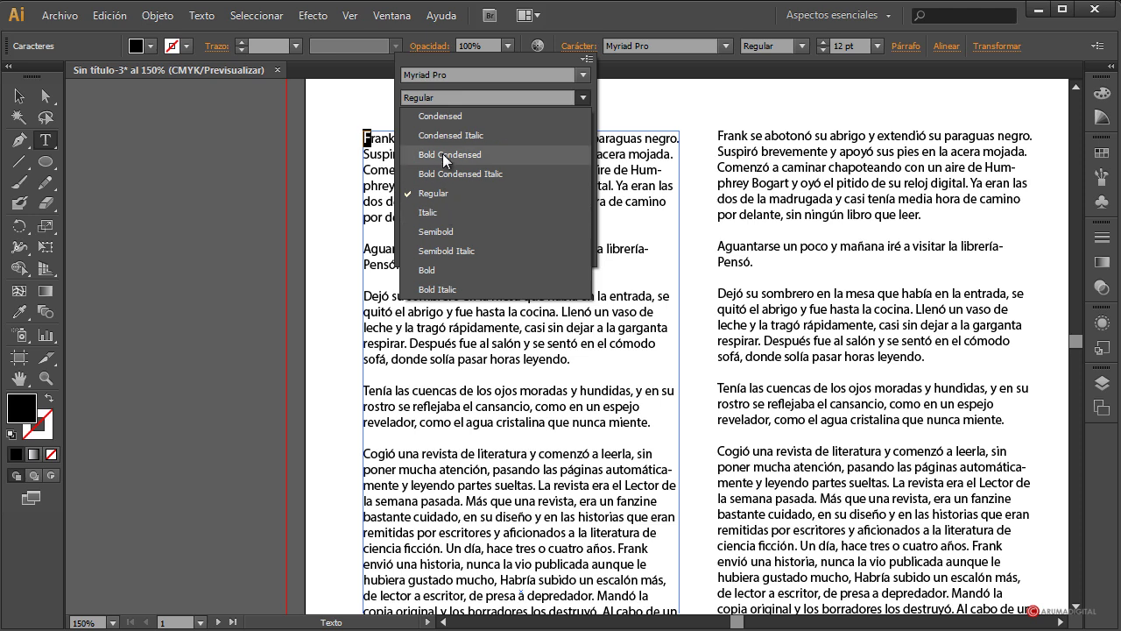
left_click(441, 268)
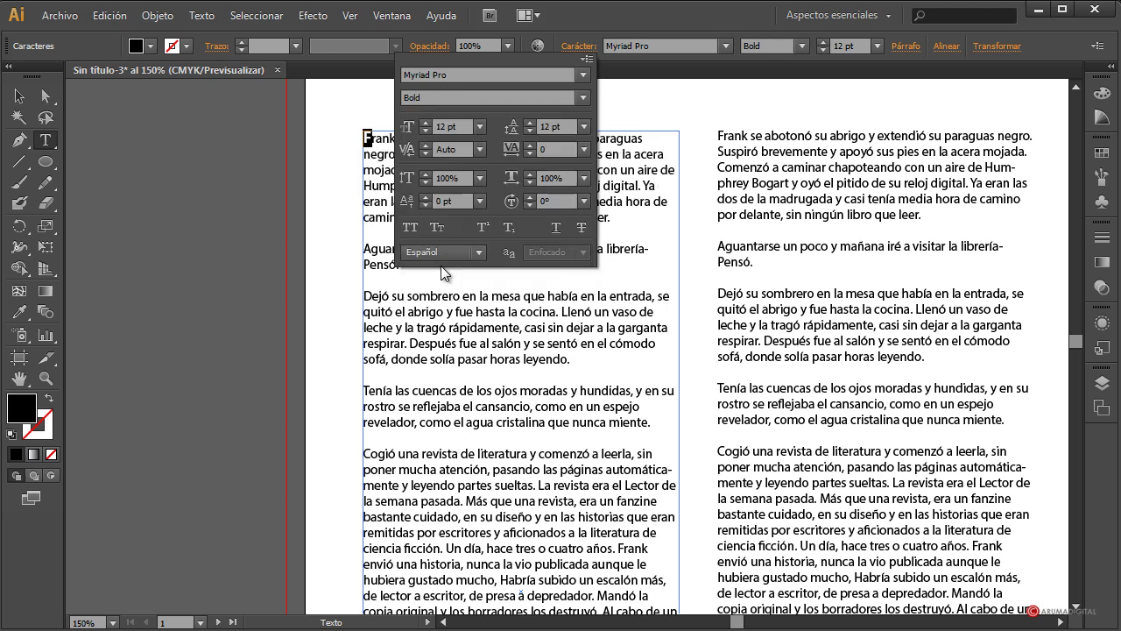
left_click(368, 138)
left_click_drag(367, 137, 374, 138)
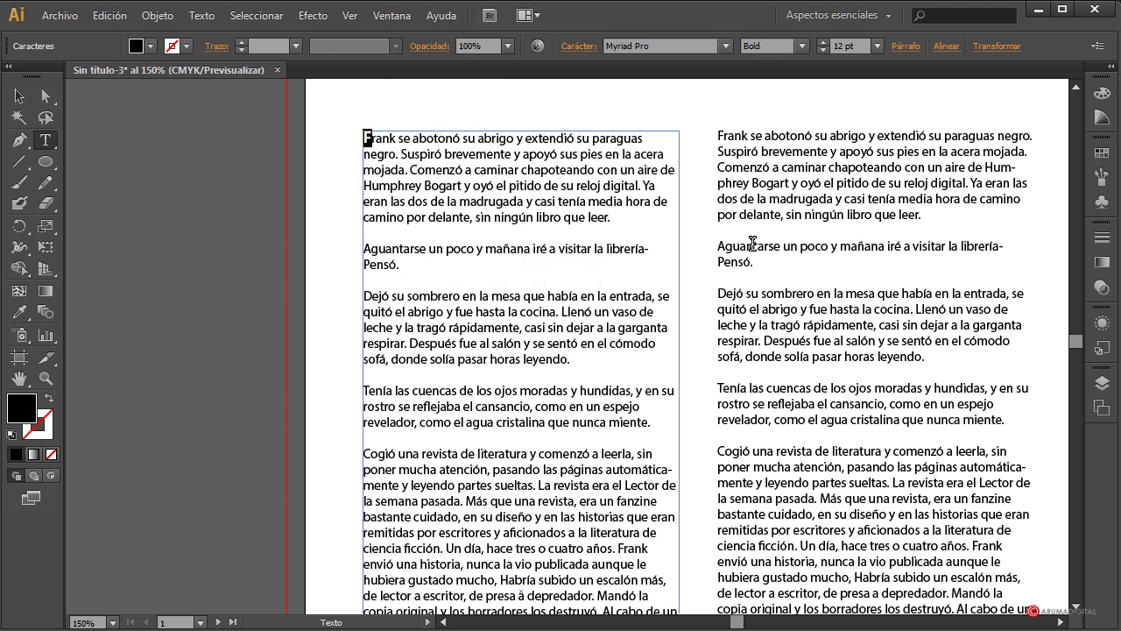
- Set the vertical scale of the first column's initial F to 131%
left_click(575, 46)
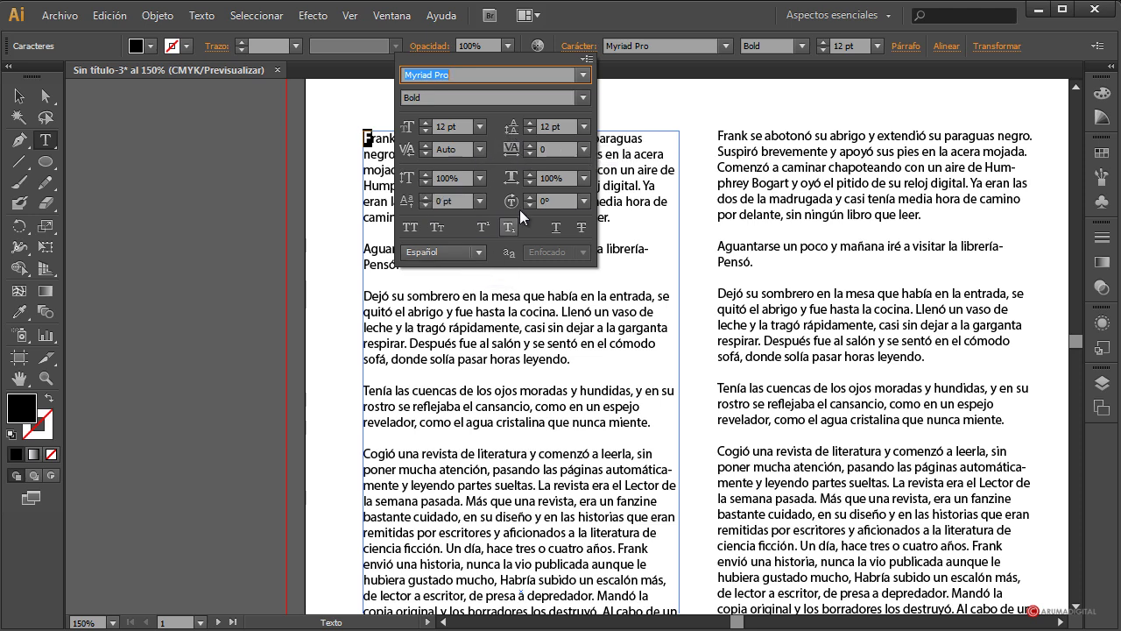
left_click(425, 174)
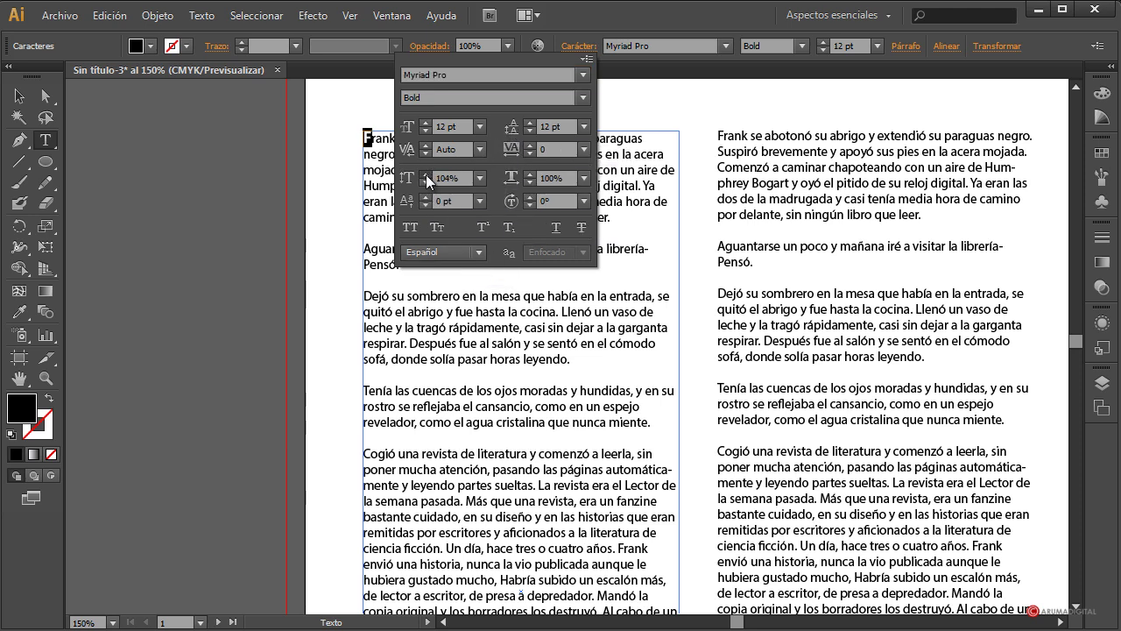
left_click(426, 175)
left_click(424, 175)
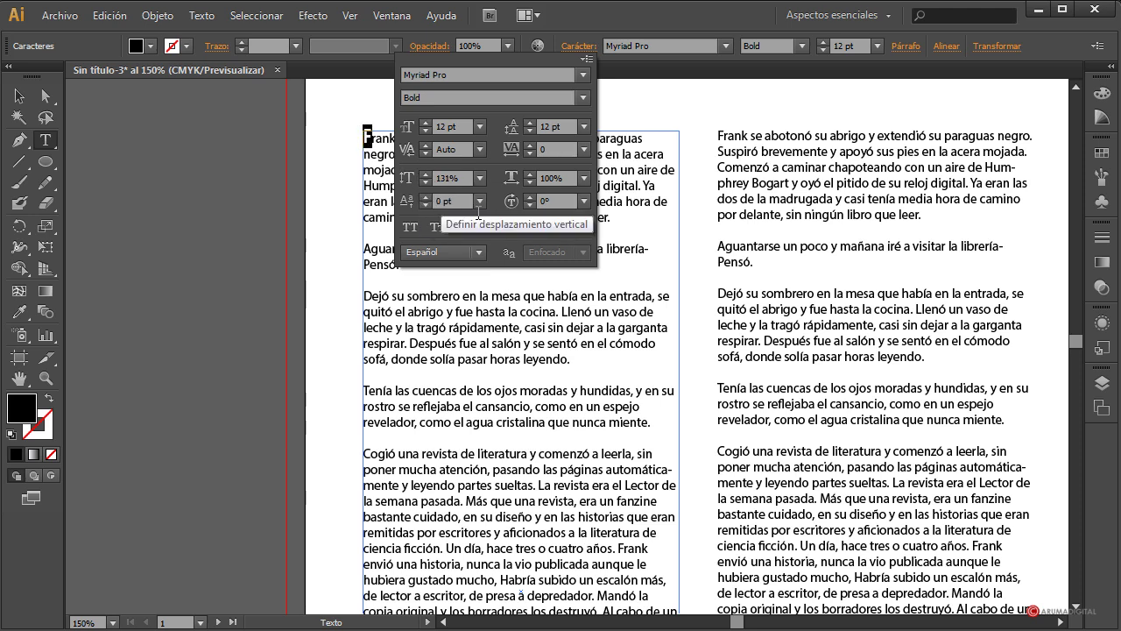
- Increase the horizontal scale of the first column's initial F above 100% and deselect the text
left_click(529, 173)
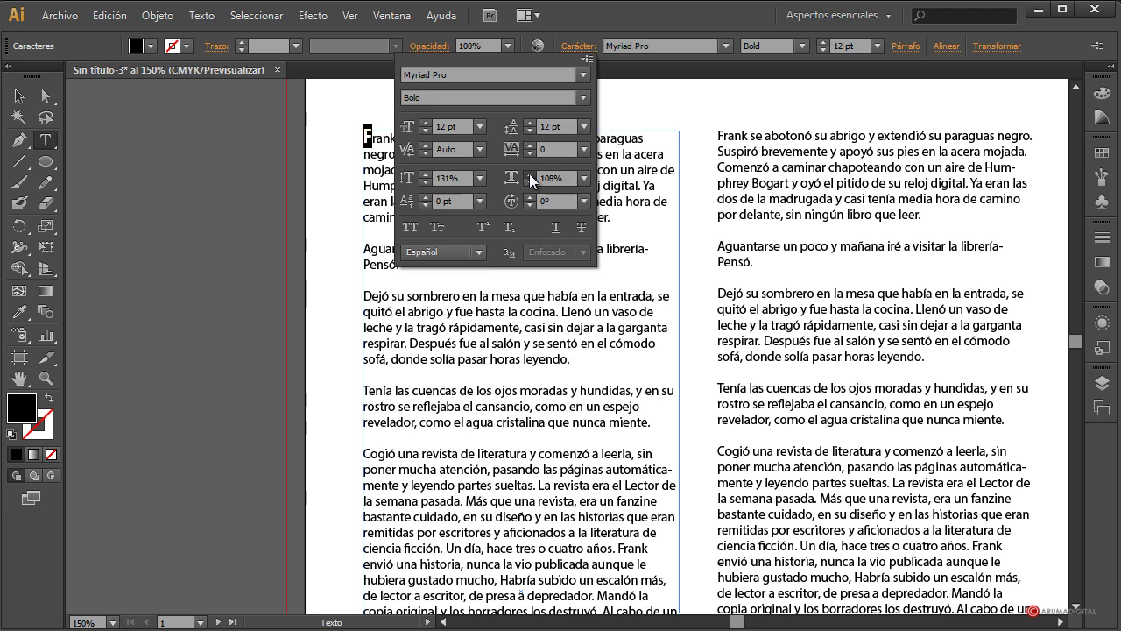
left_click(529, 173)
left_click(408, 171)
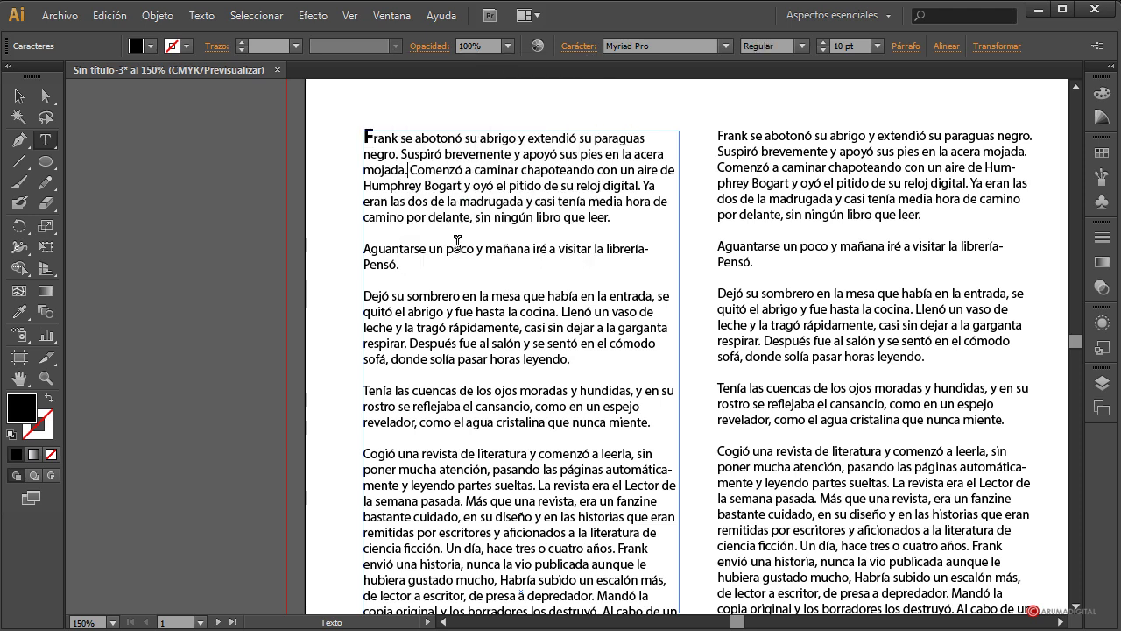
left_click_drag(371, 137, 362, 137)
key("Escape")
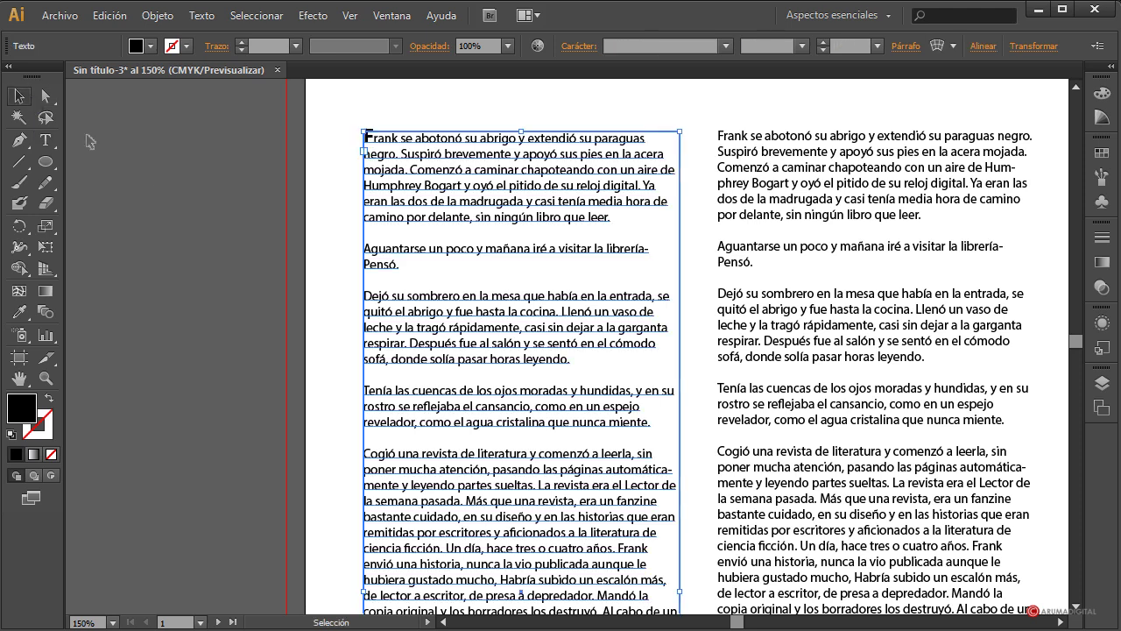
left_click(337, 279)
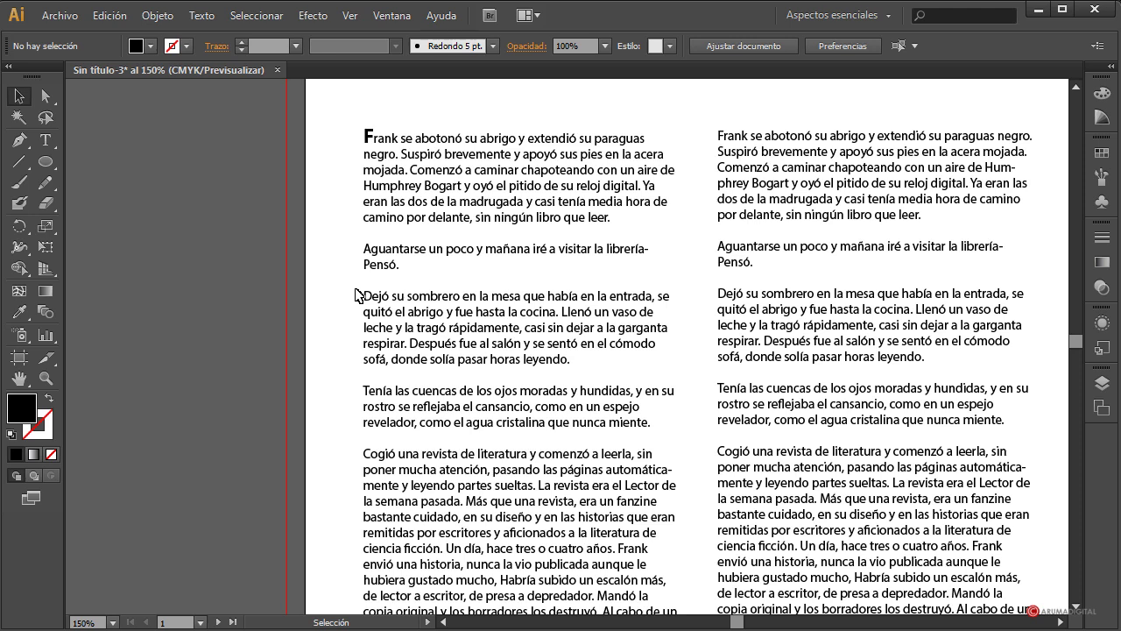
- Select both columns and the circle text, justify their paragraphs with the last line aligned left, and deselect them
left_click(709, 596)
left_click_drag(738, 622, 749, 624)
left_click(201, 311)
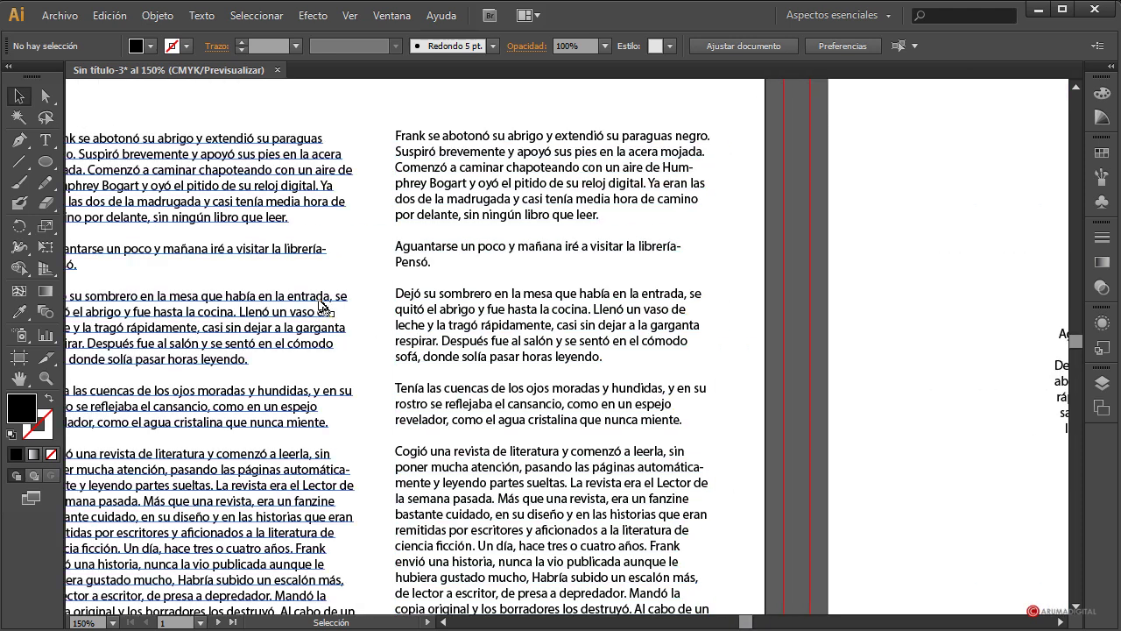
left_click(632, 329)
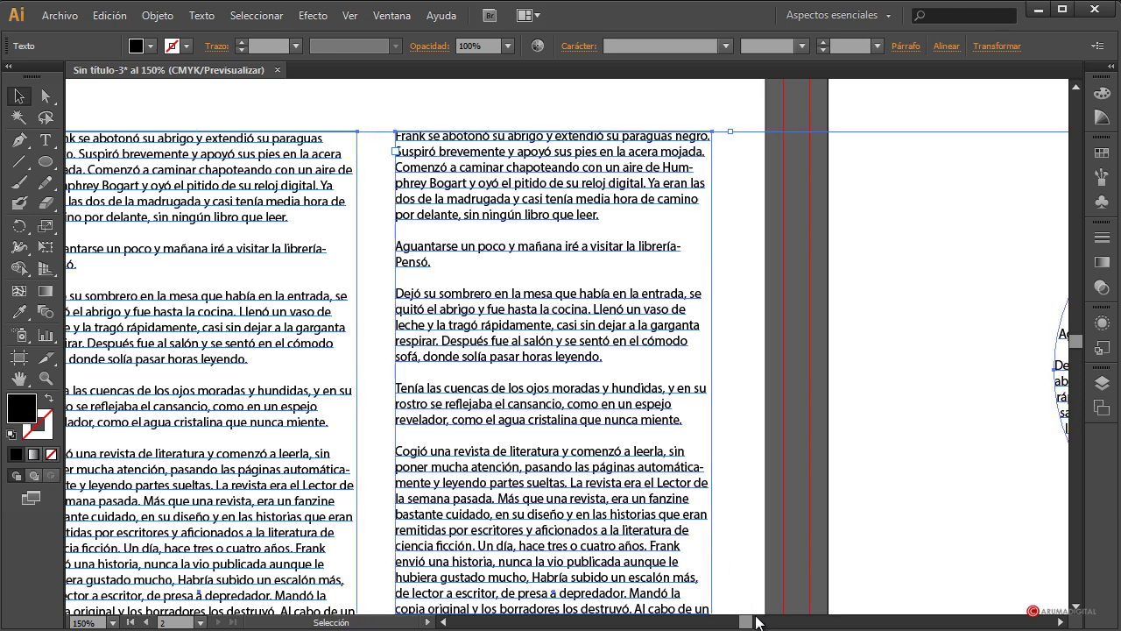
left_click_drag(749, 623, 747, 623)
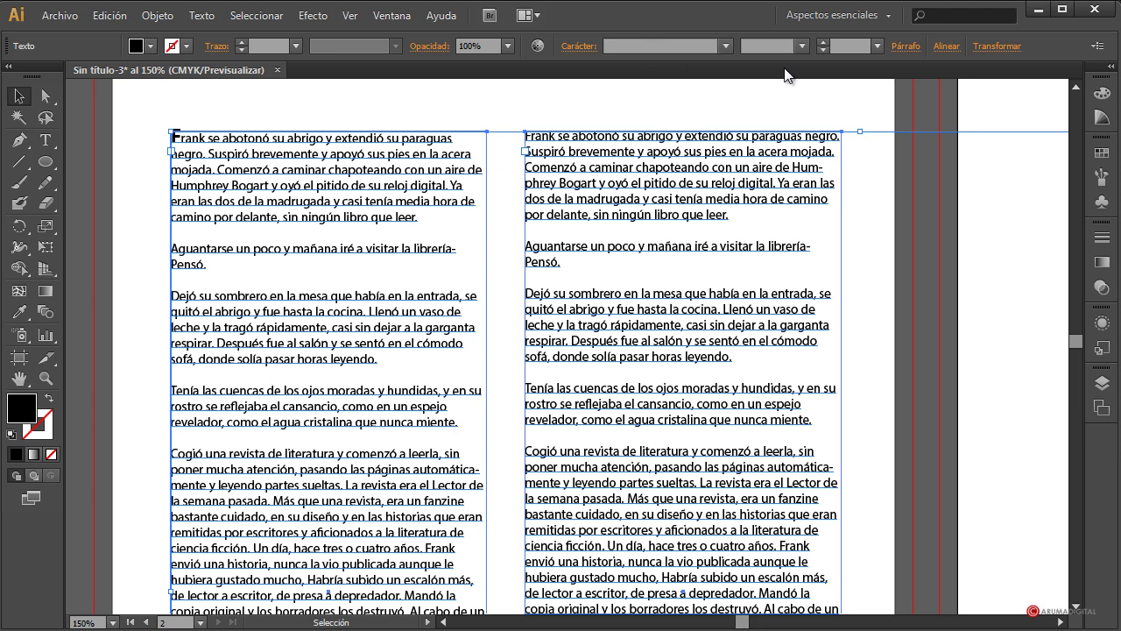
left_click(906, 49)
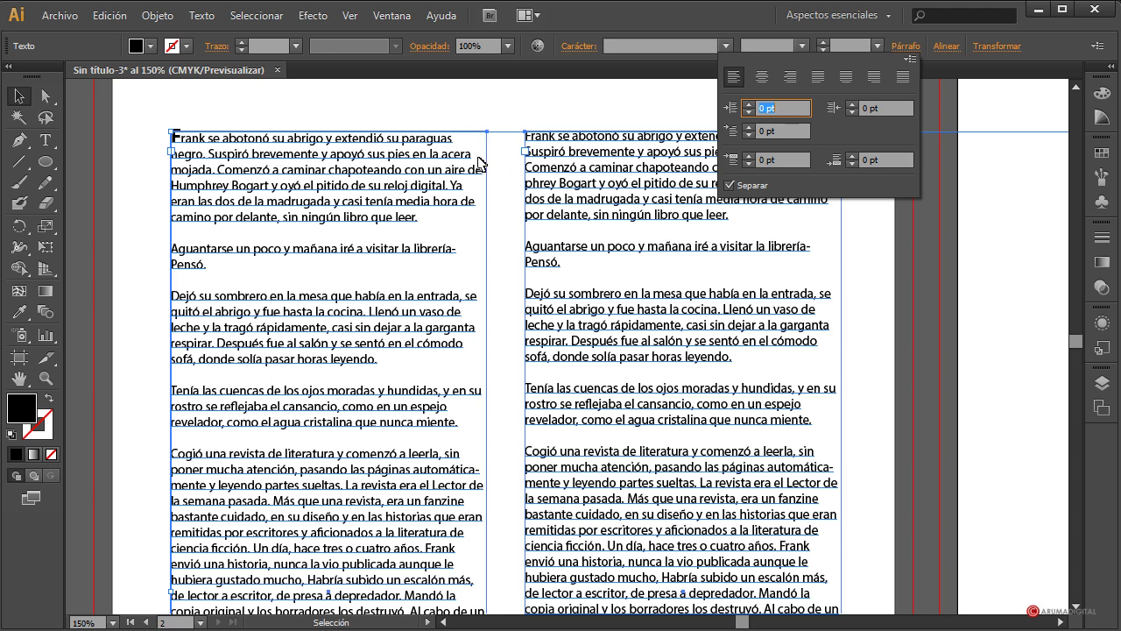
left_click(813, 82)
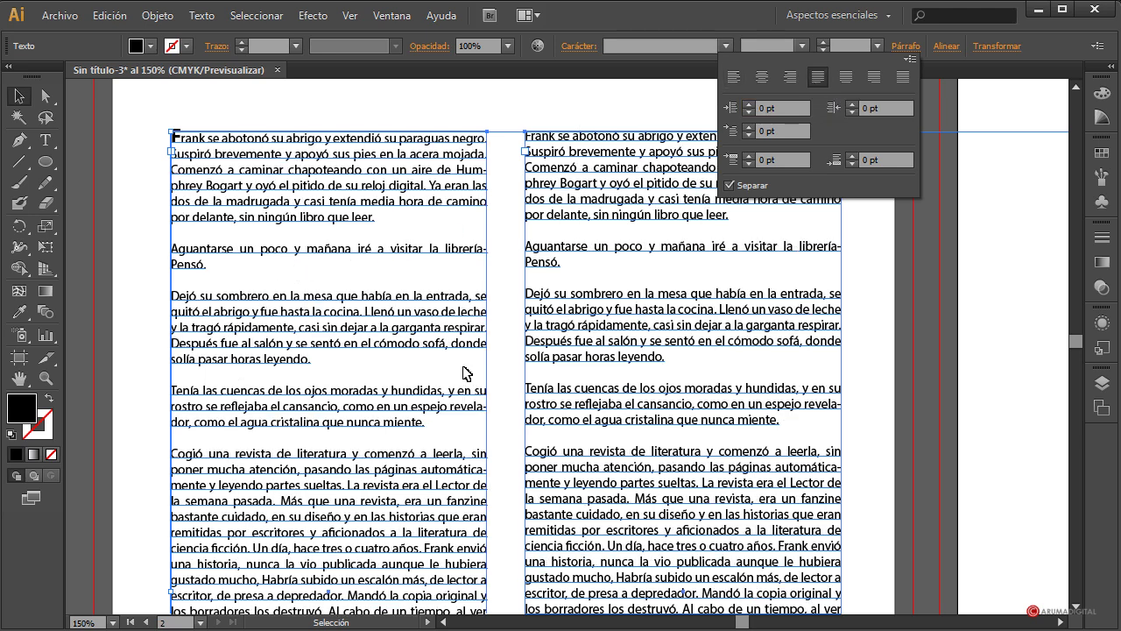
left_click(500, 364)
left_click(501, 364)
- Examine the justified paragraphs along the full height of both columns on the first artboard
scroll(500, 363, "down", 4)
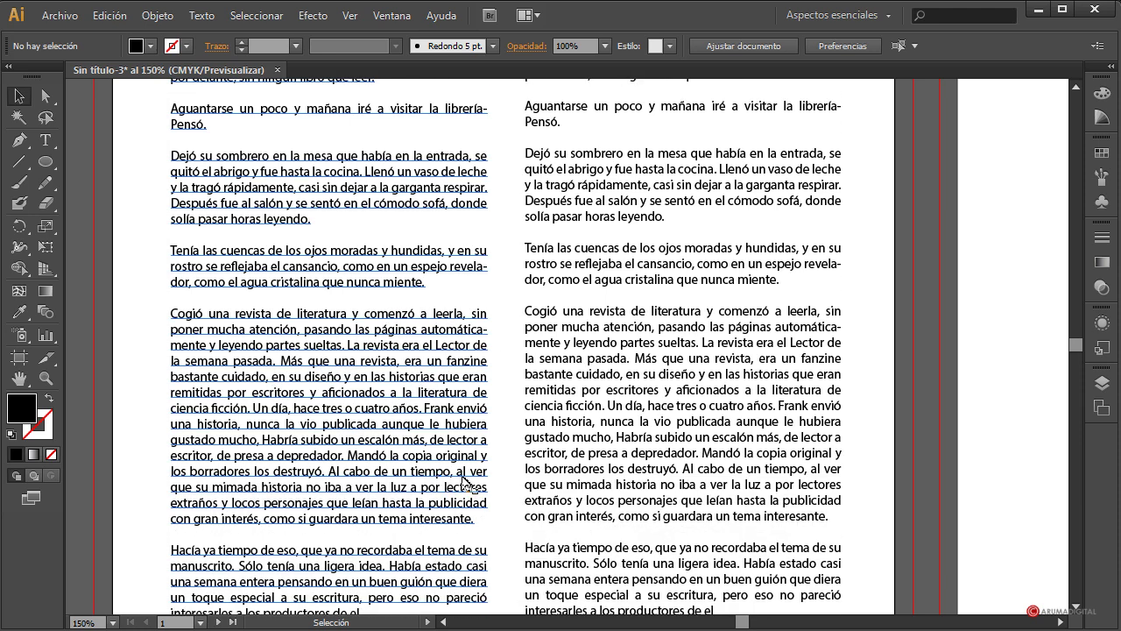
scroll(511, 488, "down", 1)
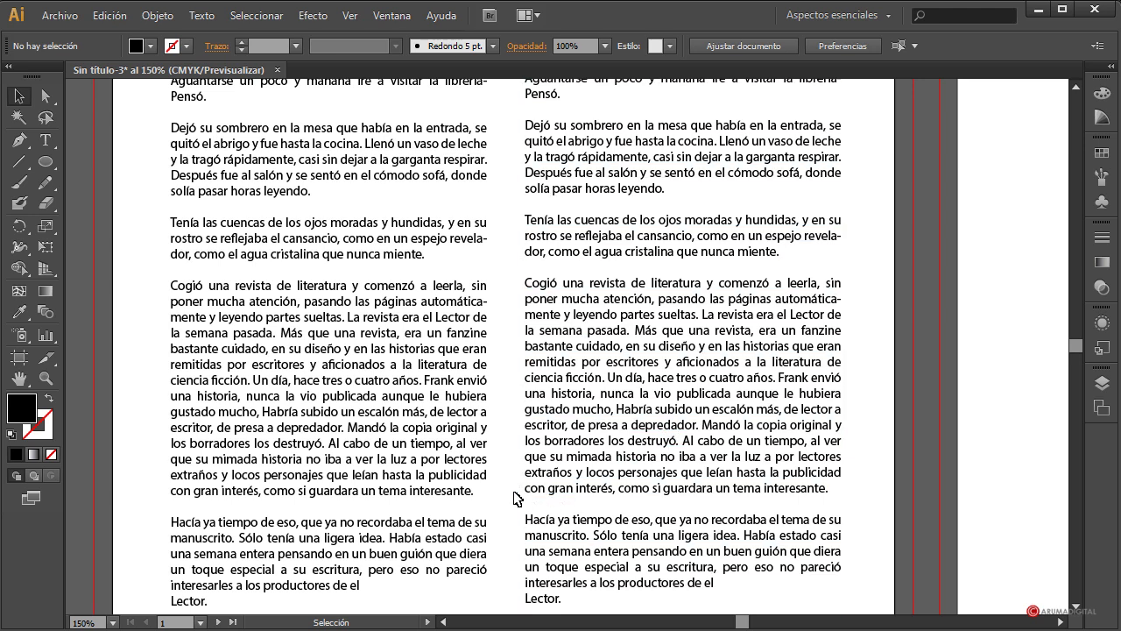
scroll(491, 487, "down", 1)
scroll(503, 495, "down", 3)
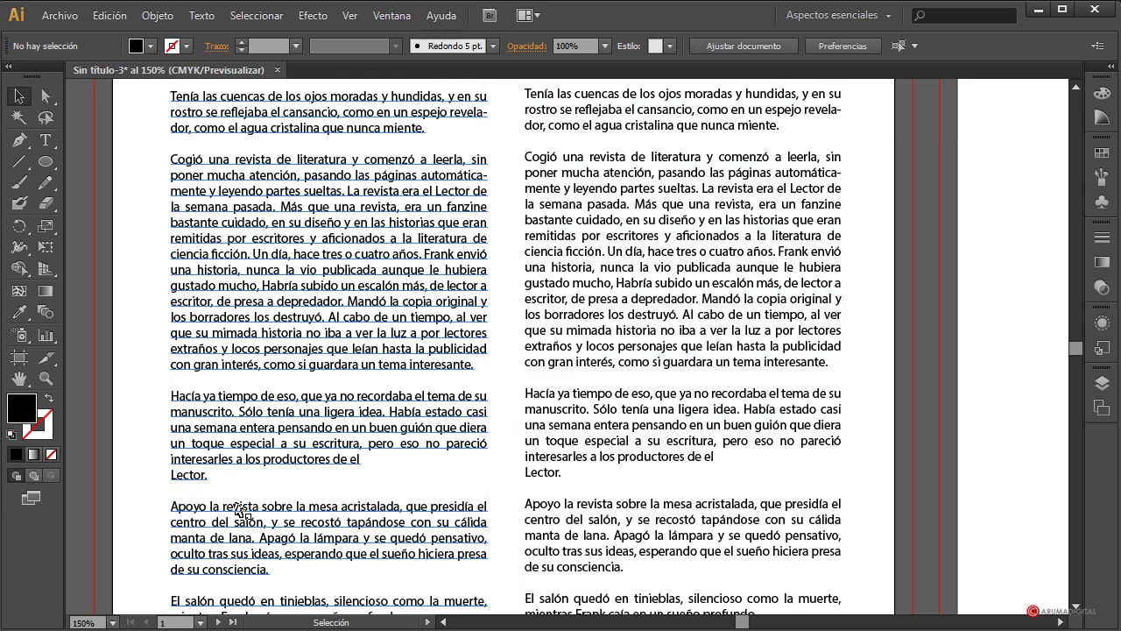
scroll(503, 480, "up", 5)
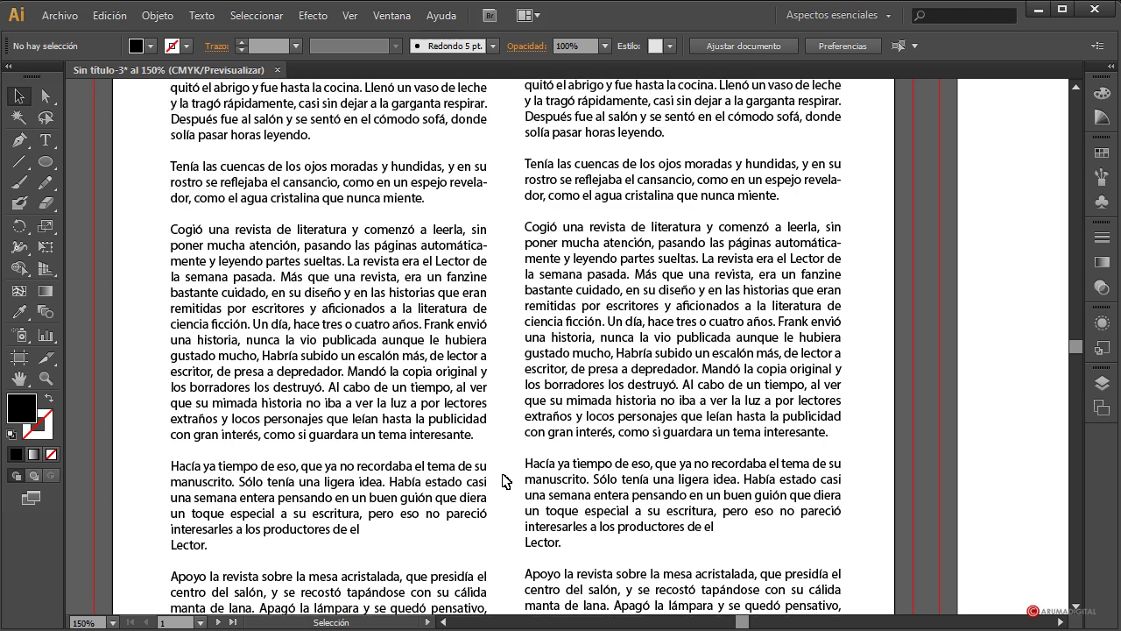
scroll(504, 480, "up", 5)
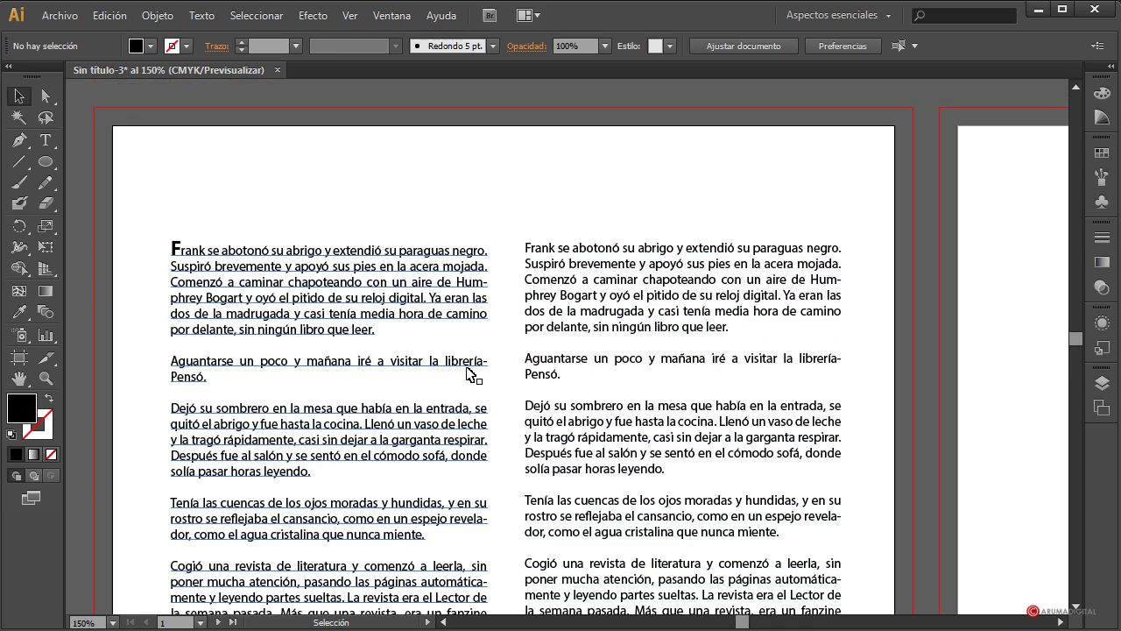
scroll(513, 351, "down", 1)
scroll(513, 350, "down", 2)
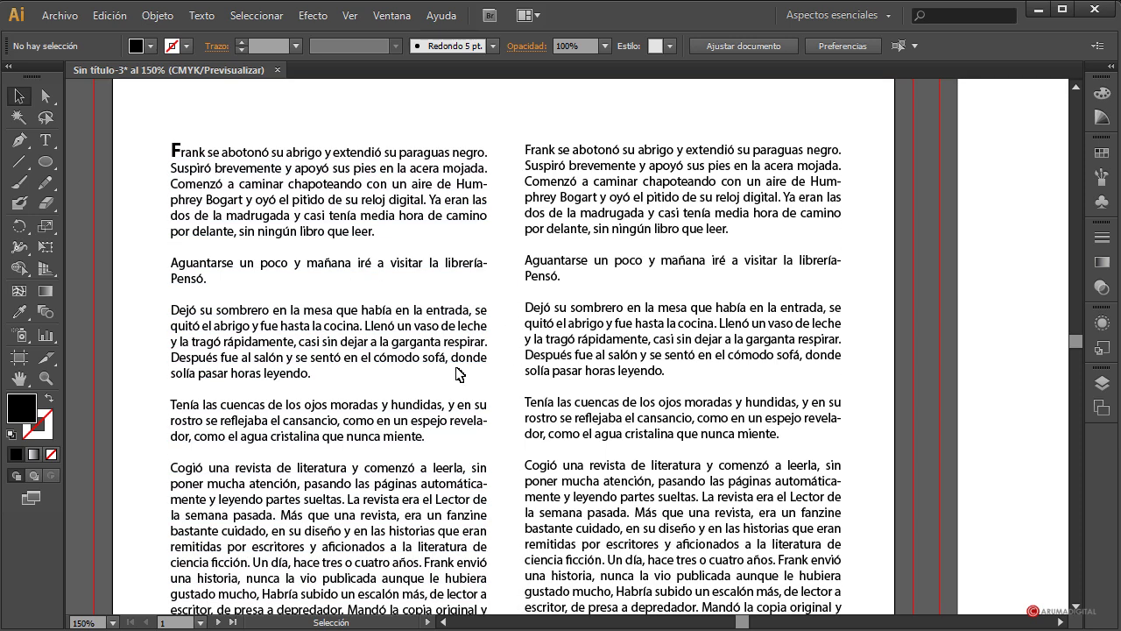
scroll(460, 374, "down", 5)
scroll(629, 336, "up", 3)
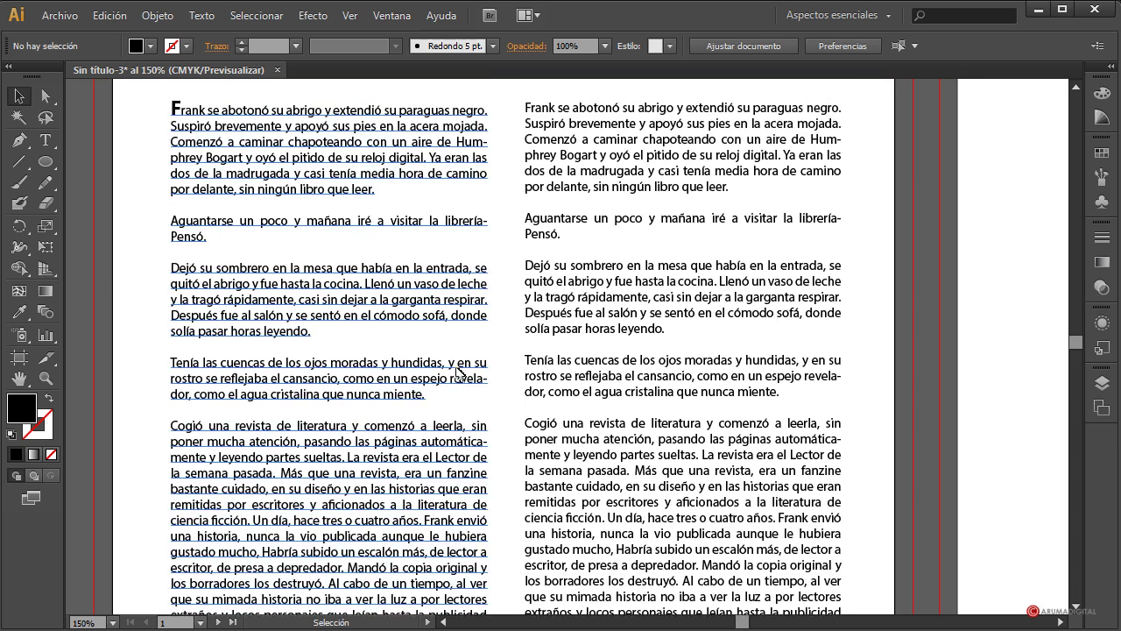
scroll(629, 336, "up", 2)
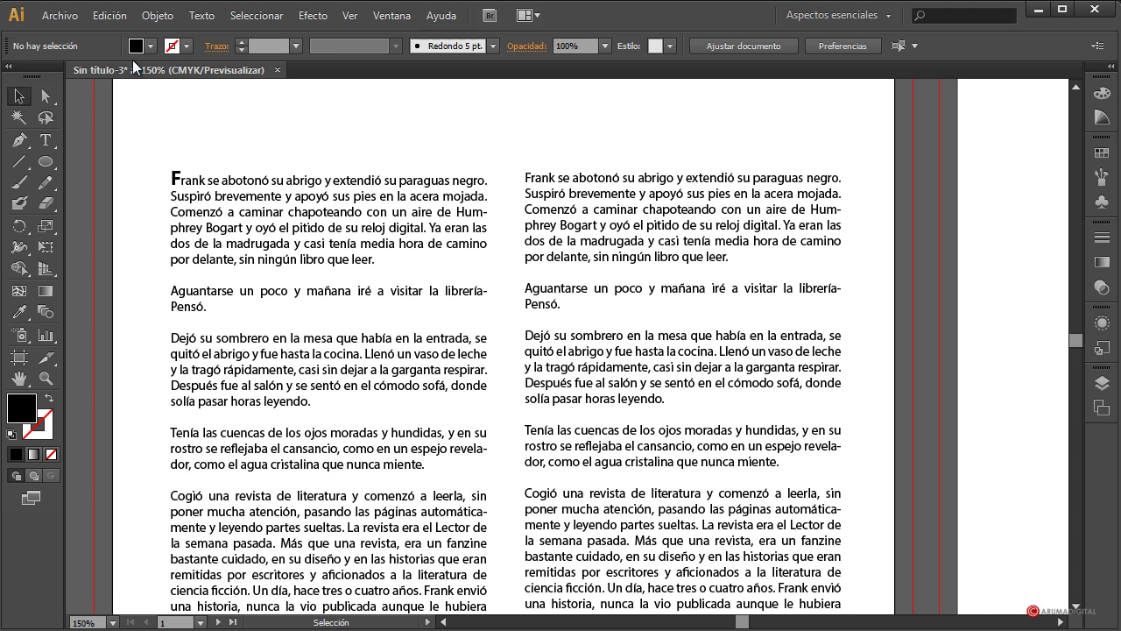
- Replace all the second column's text with the story's continuation starting "Los árboles tristes se apilaban", without a leading space, and deselect it
left_click(45, 140)
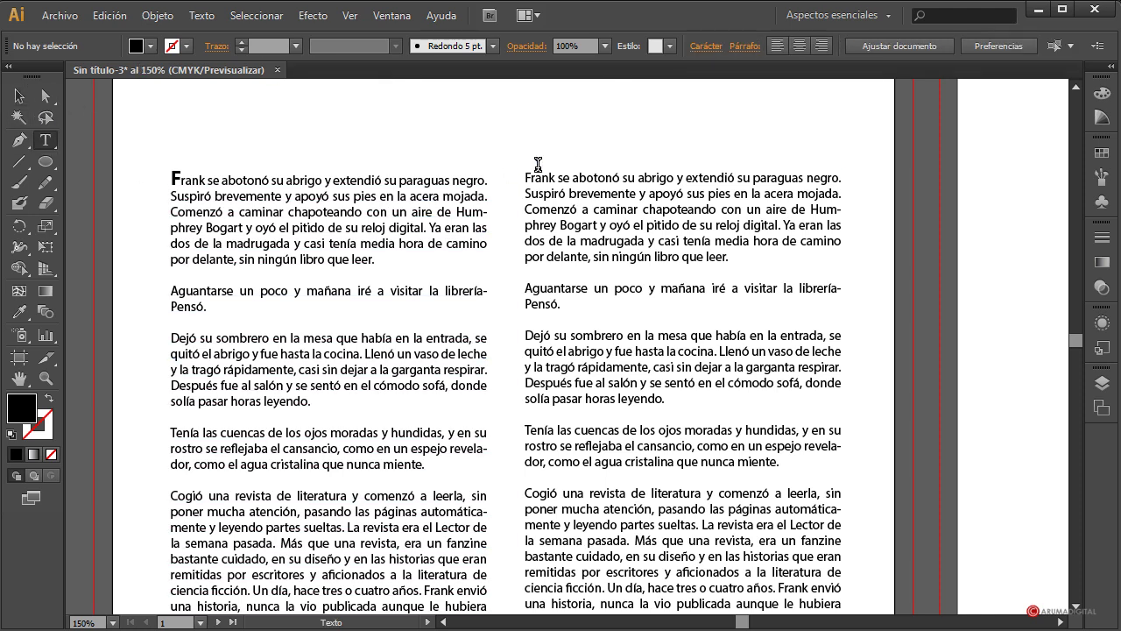
left_click_drag(525, 175, 842, 527)
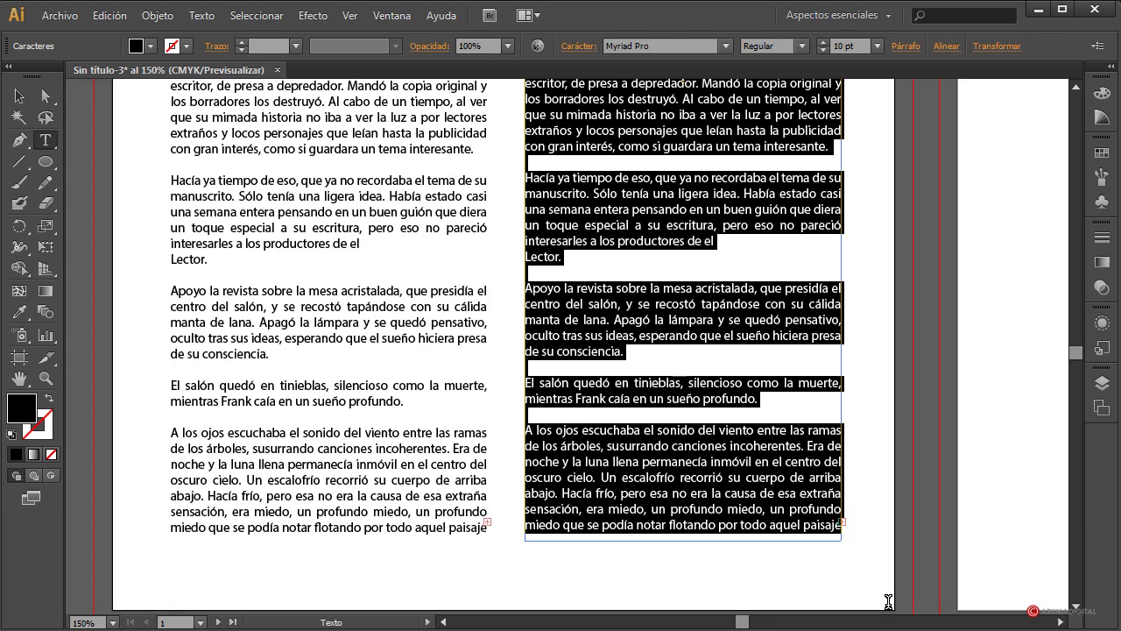
scroll(871, 548, "up", 10)
scroll(794, 538, "down", 2)
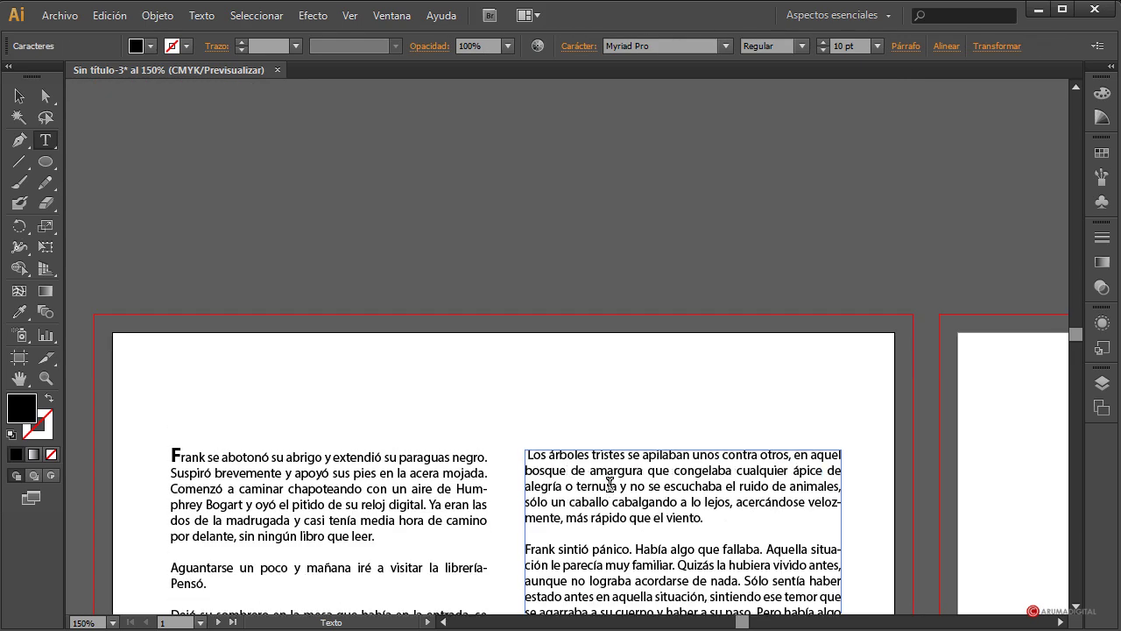
scroll(612, 484, "down", 5)
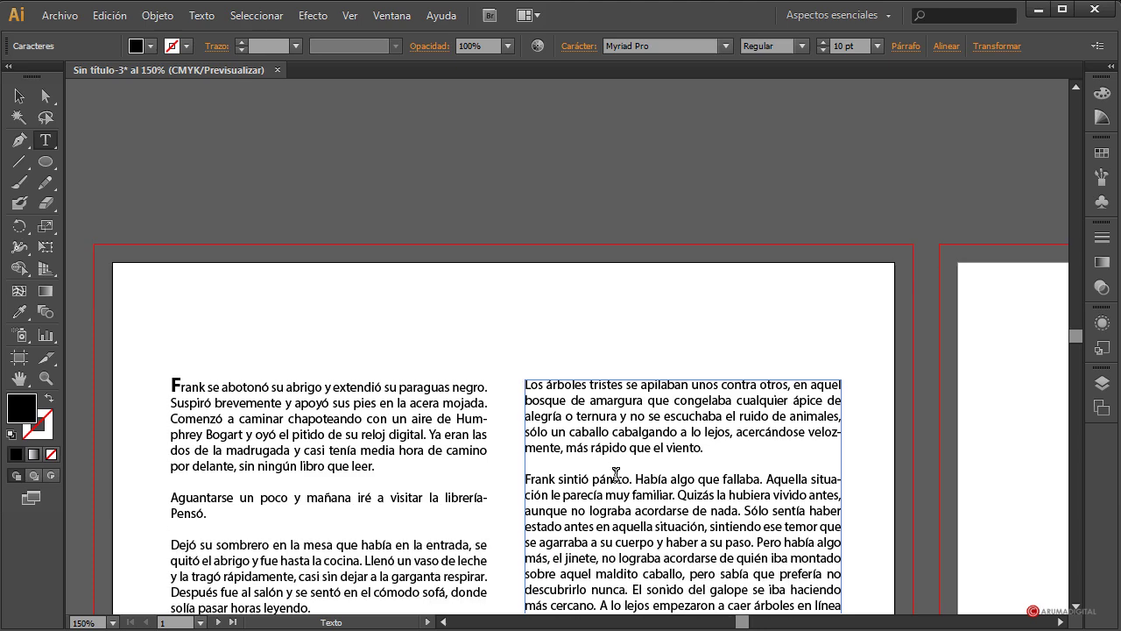
left_click(19, 95)
left_click(158, 129)
- Examine the end of both columns and the justified text inside the circle on the second artboard
scroll(233, 205, "down", 10)
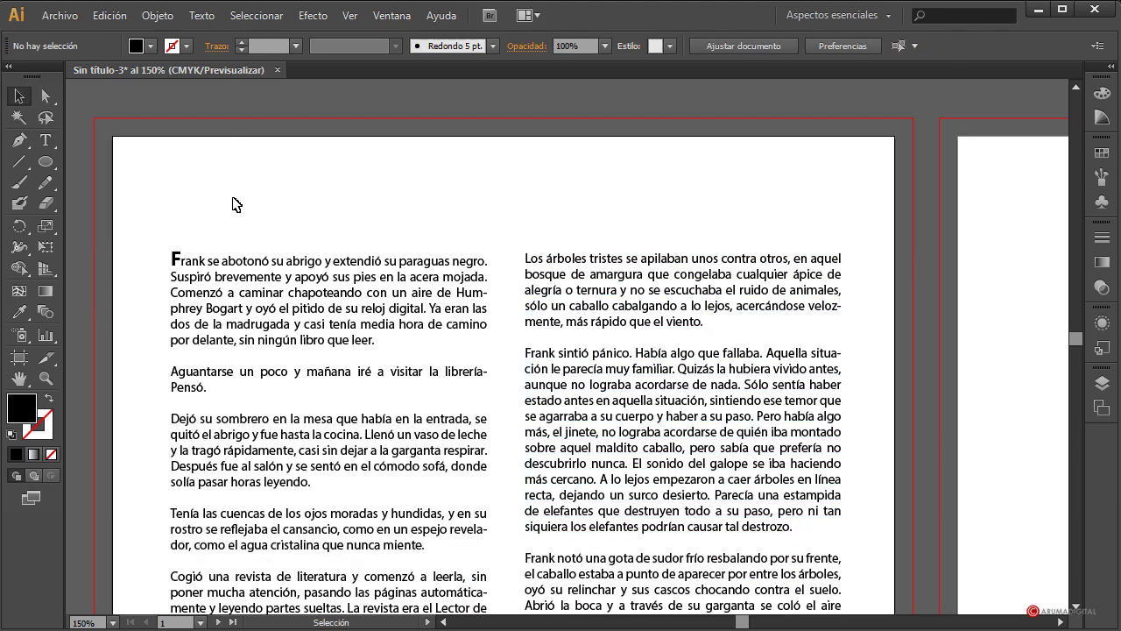
scroll(637, 331, "down", 12)
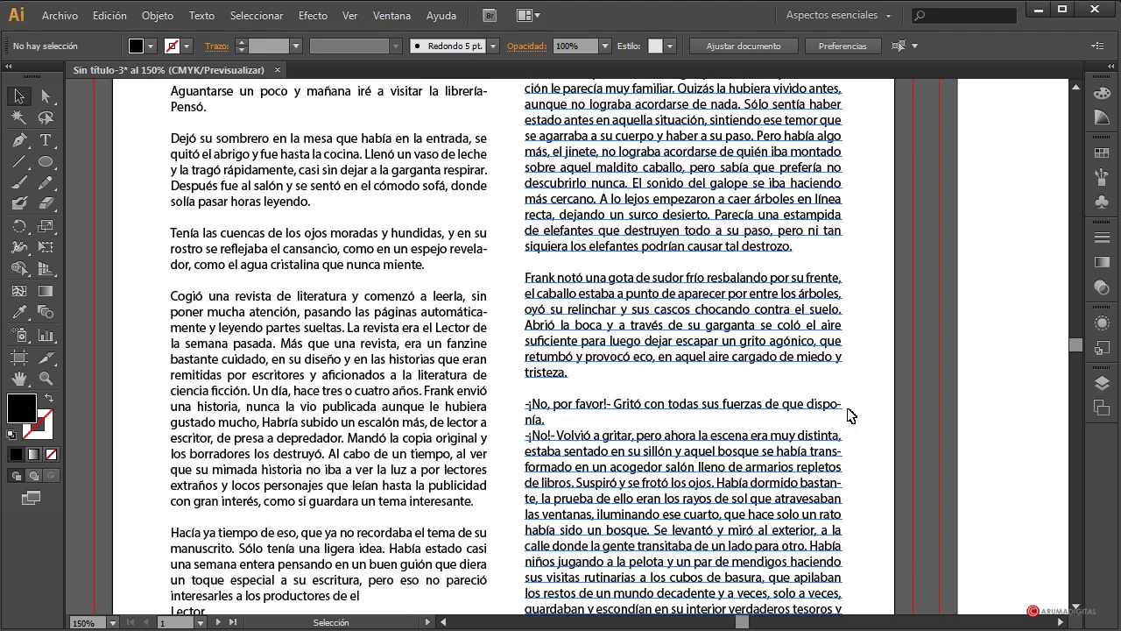
scroll(798, 407, "down", 3)
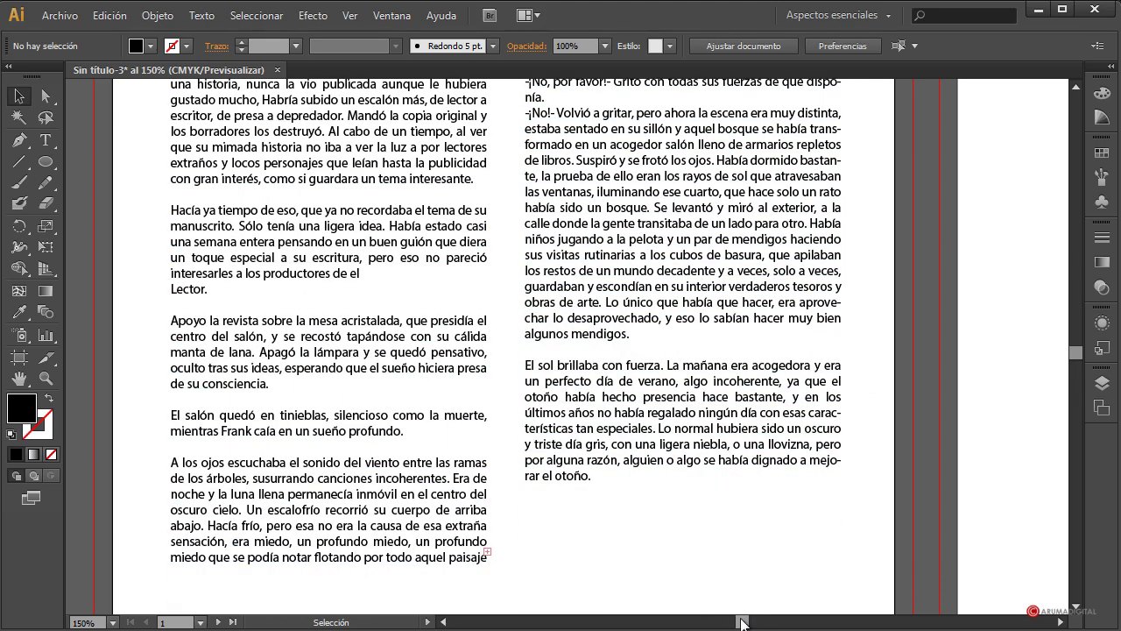
left_click_drag(743, 622, 756, 621)
scroll(847, 536, "up", 16)
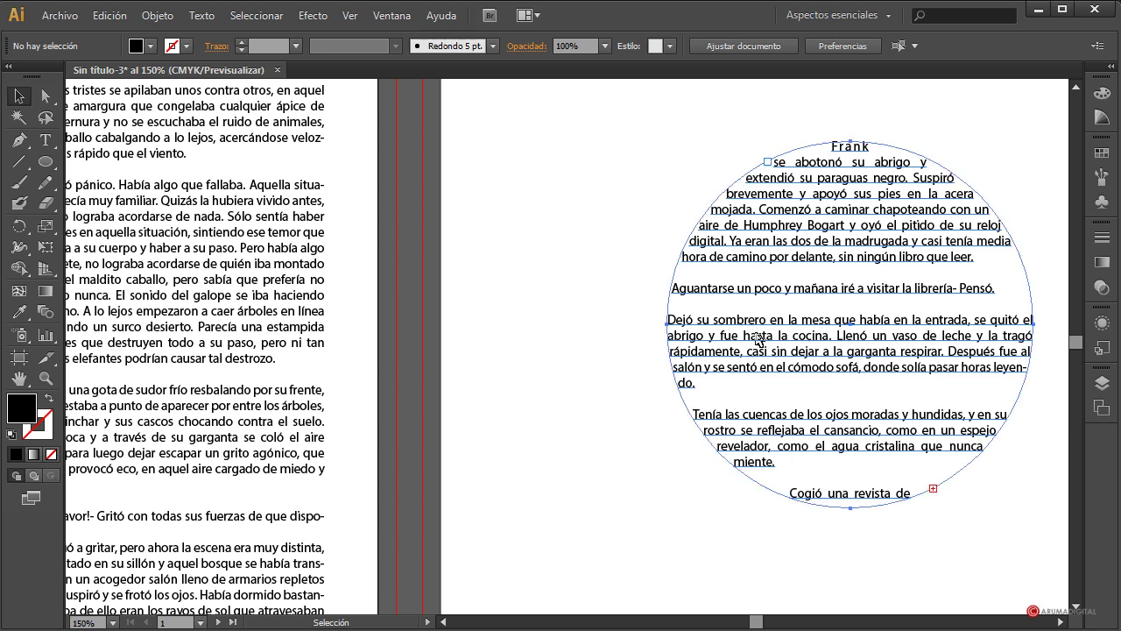
left_click(758, 273)
scroll(481, 425, "down", 2)
left_click(481, 426)
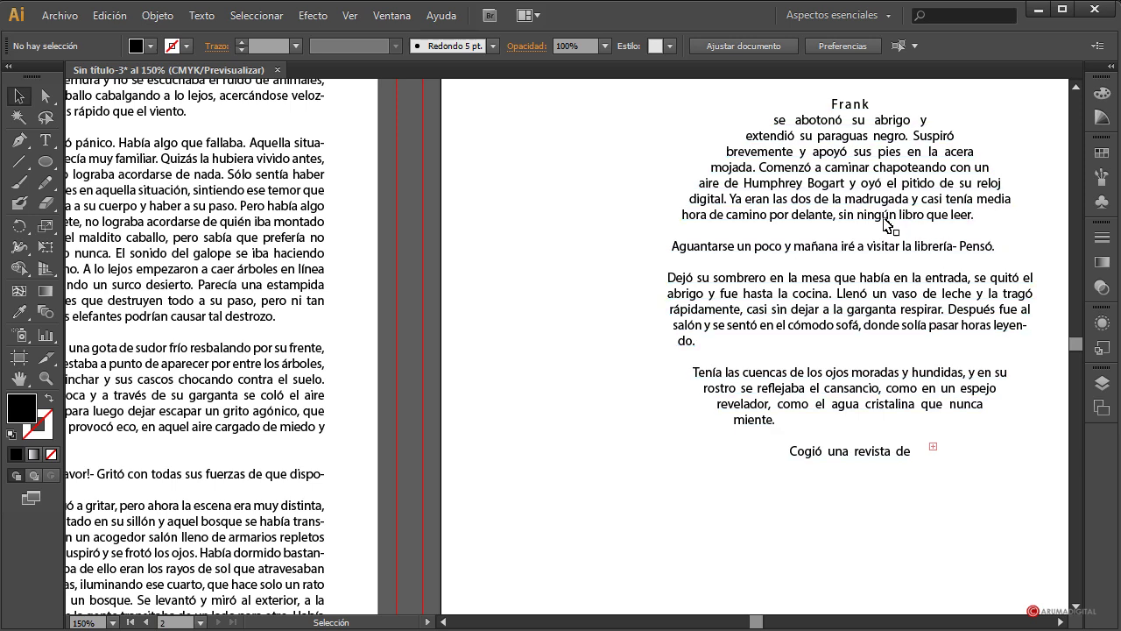
left_click(836, 325)
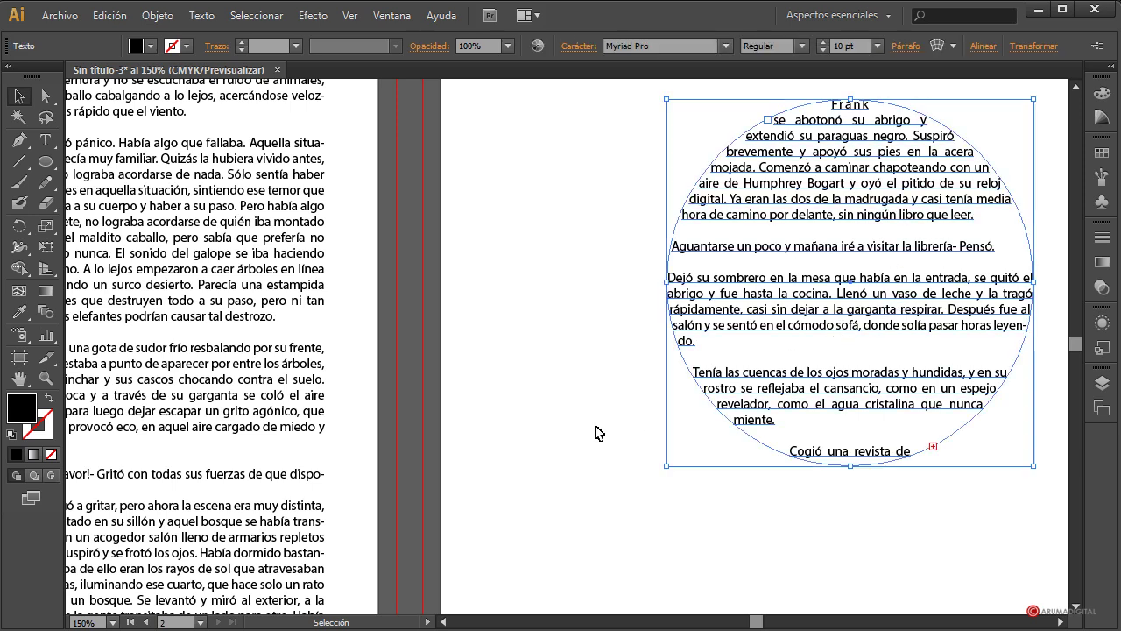
left_click(536, 442)
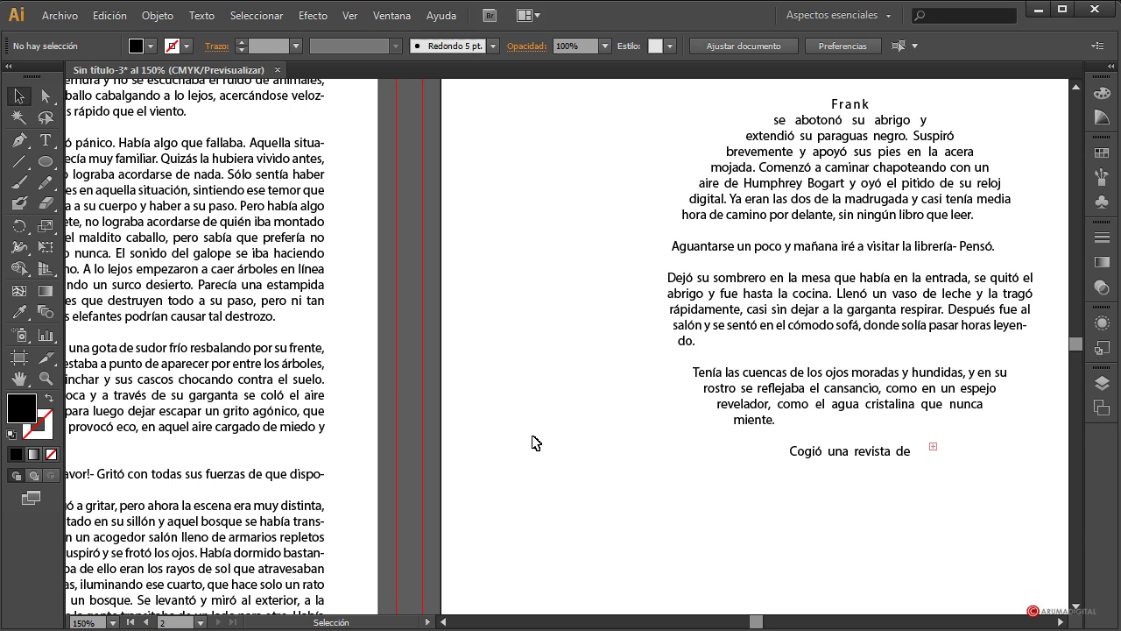
- Add the page label "Pag 02" as a separate text in the bottom margin of the first artboard, between the two columns
left_click(103, 622)
type("100")
key("Return")
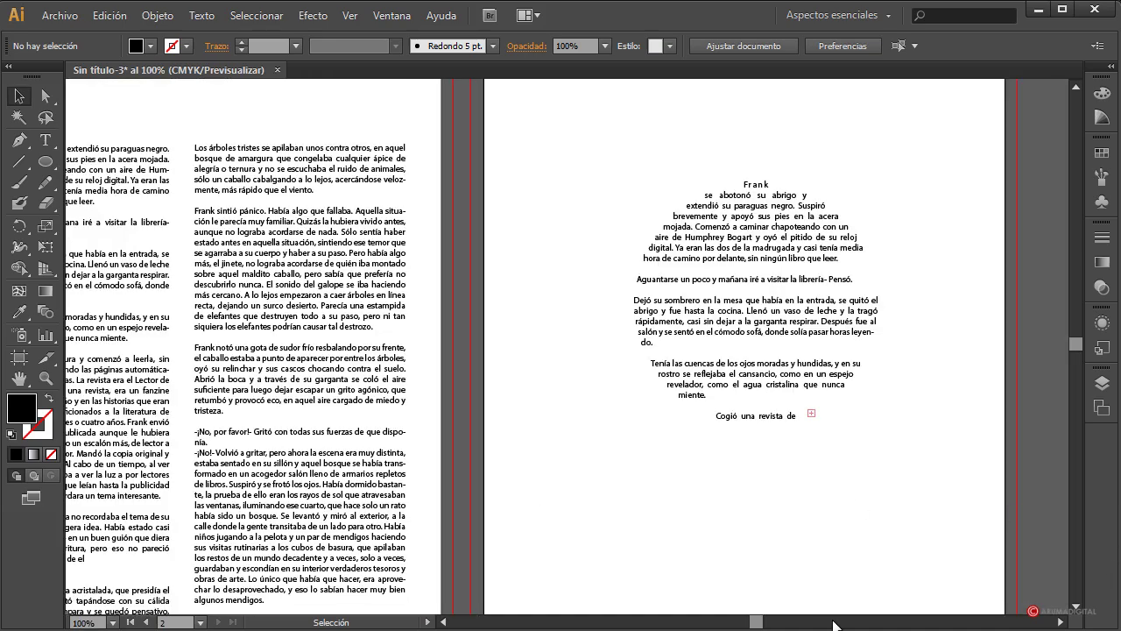
mouse_move(756, 622)
left_mouse_down()
mouse_move(731, 622)
mouse_move(745, 622)
left_mouse_up()
scroll(739, 465, "up", 3)
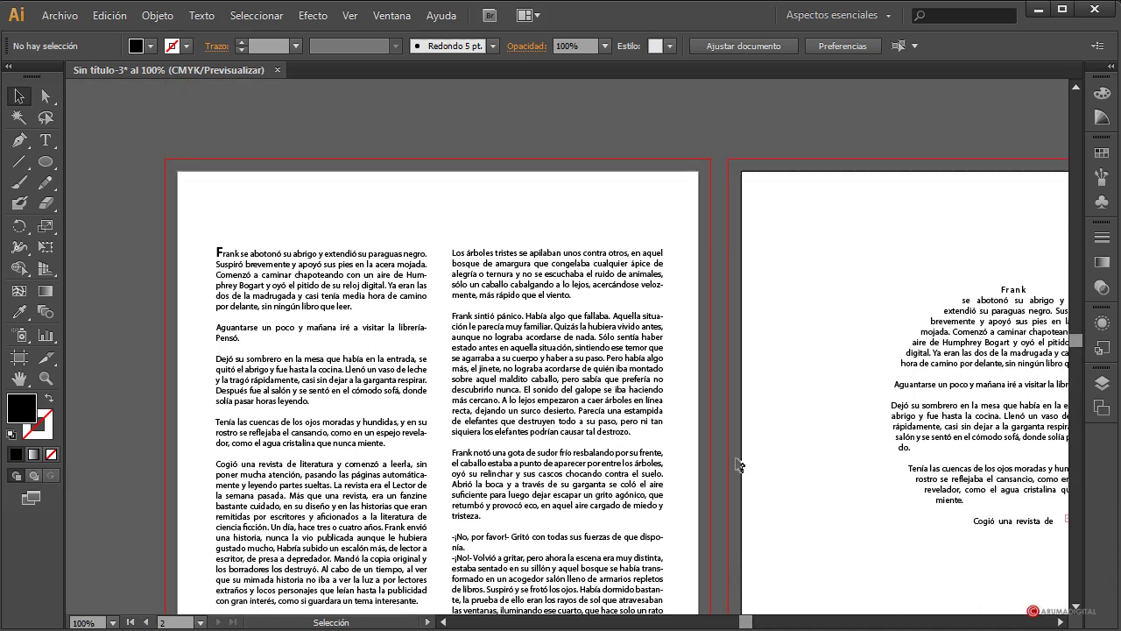
scroll(738, 464, "down", 10)
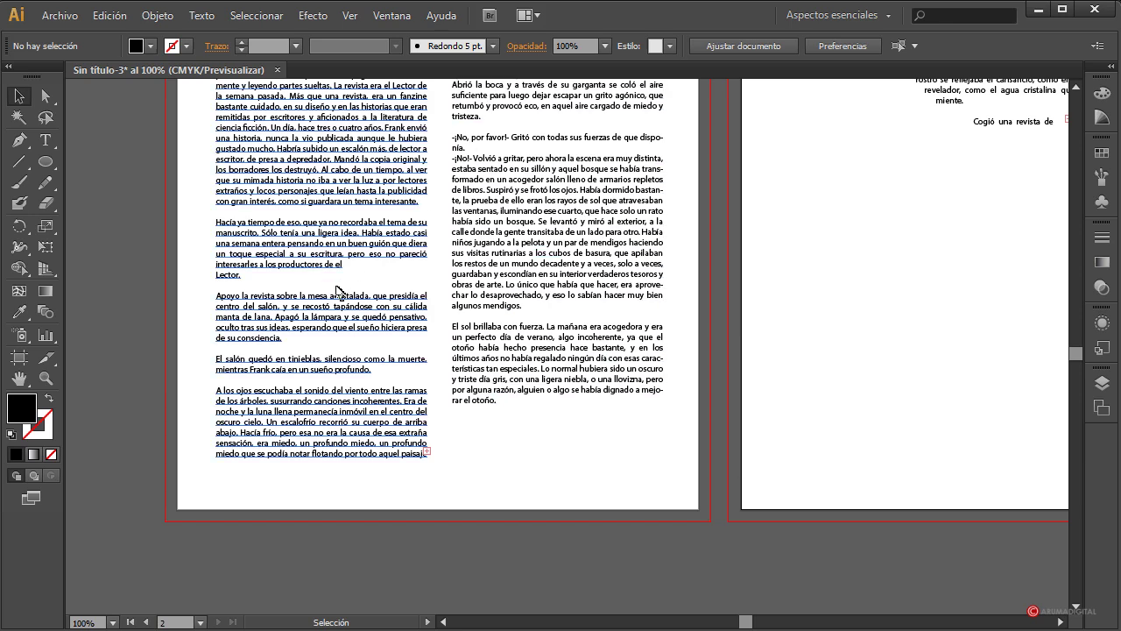
left_click(46, 140)
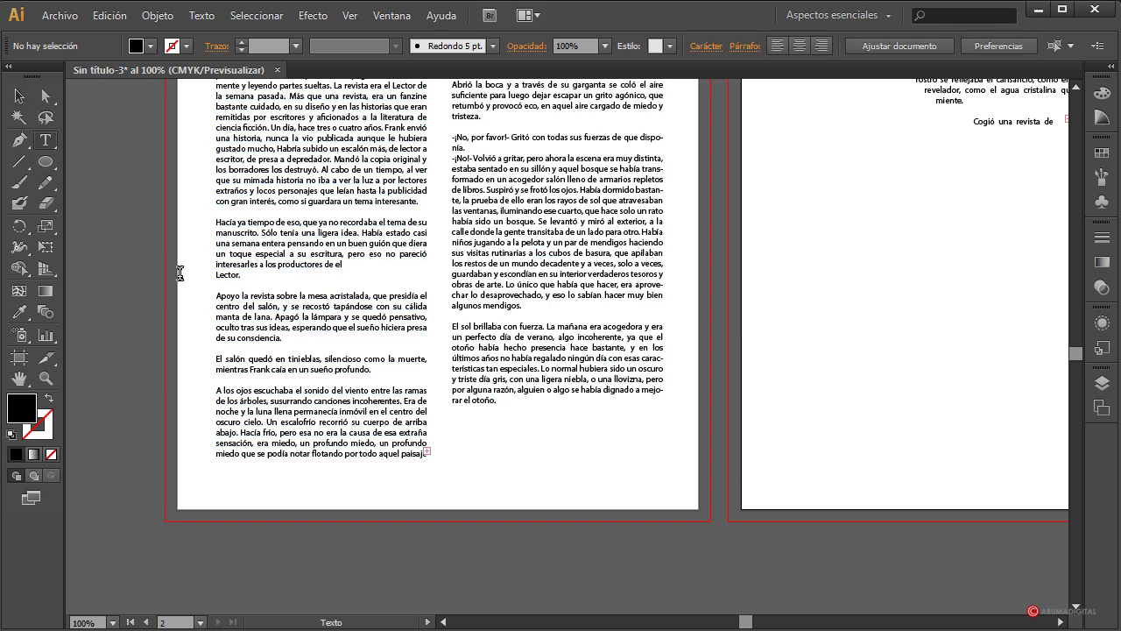
left_click(425, 482)
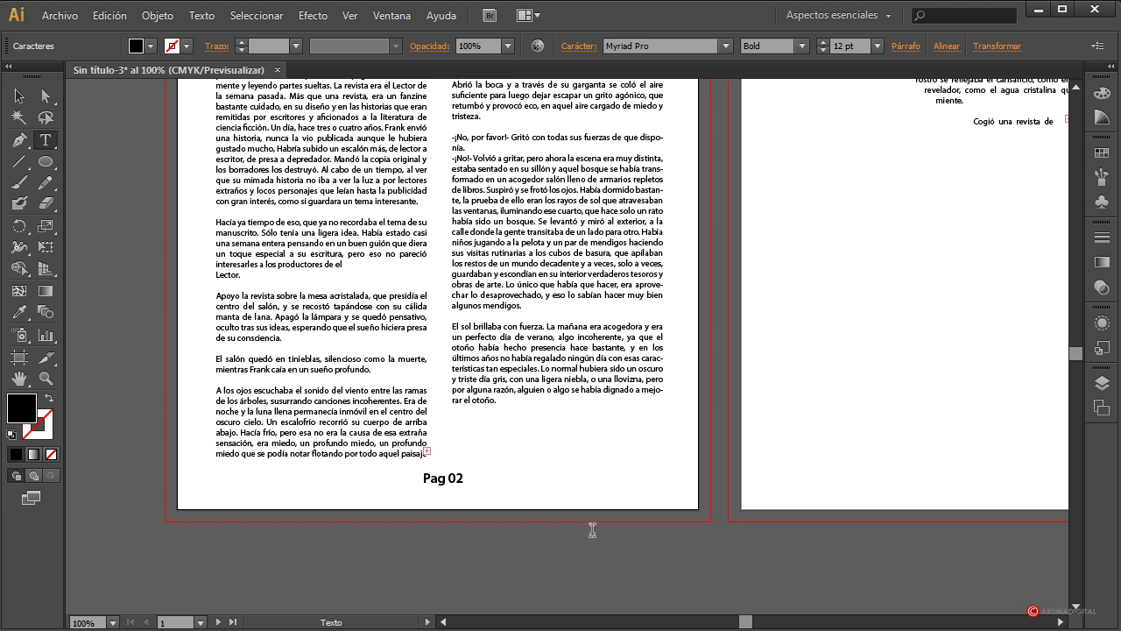
- Set the "Pag 02" label to 8 pt in the Regular style, move it slightly down and deselect it
left_click_drag(470, 485, 404, 478)
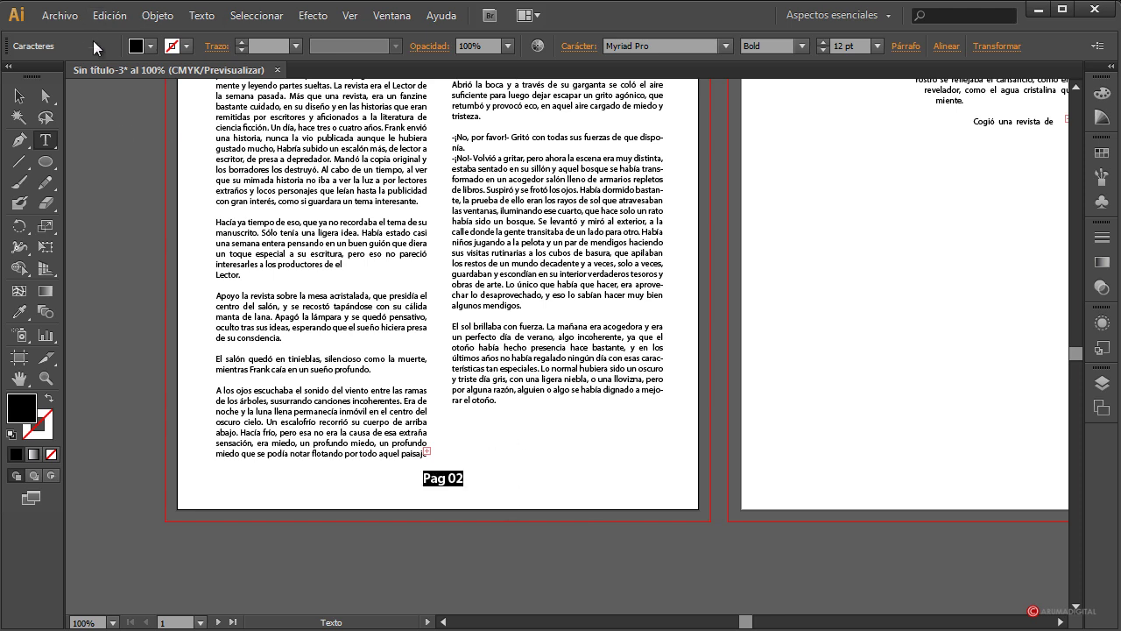
left_click(876, 46)
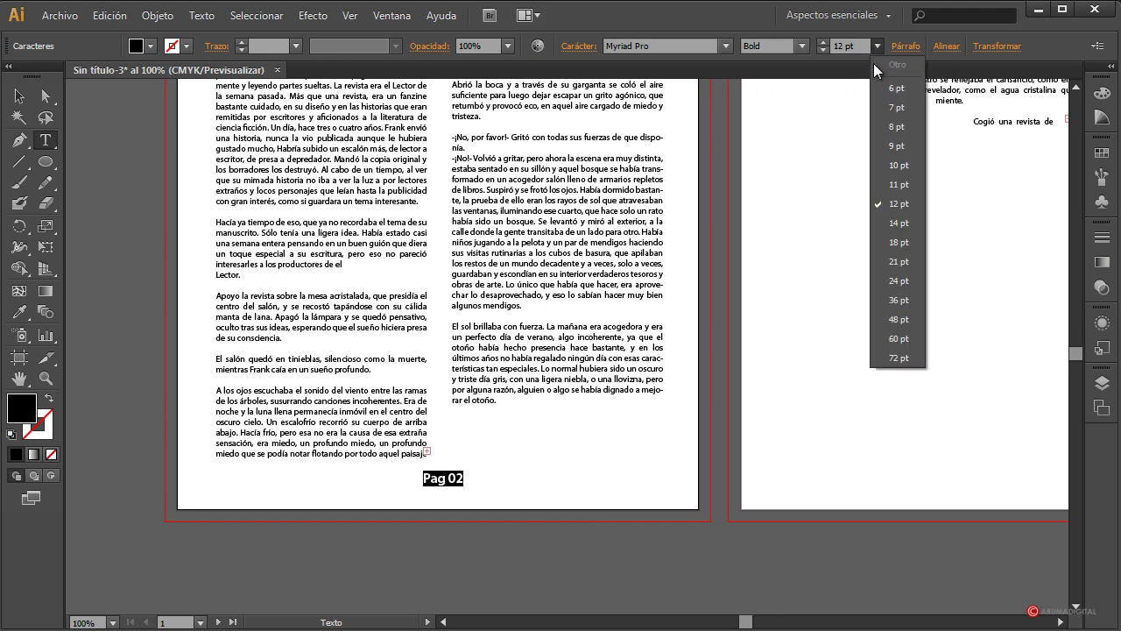
left_click(897, 126)
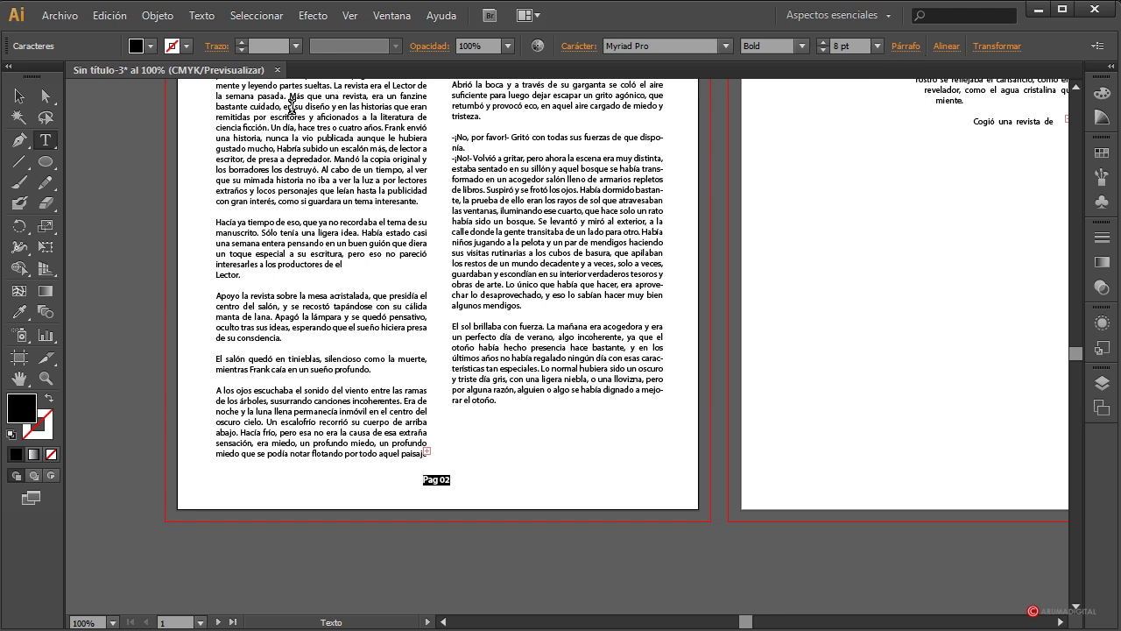
left_click(578, 46)
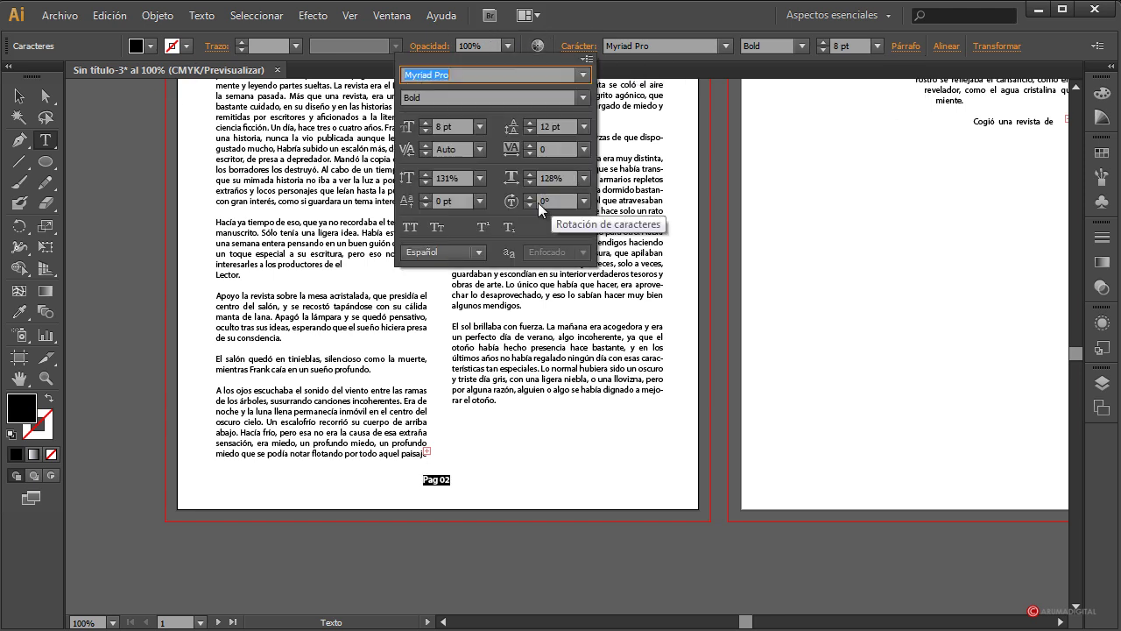
left_click(583, 97)
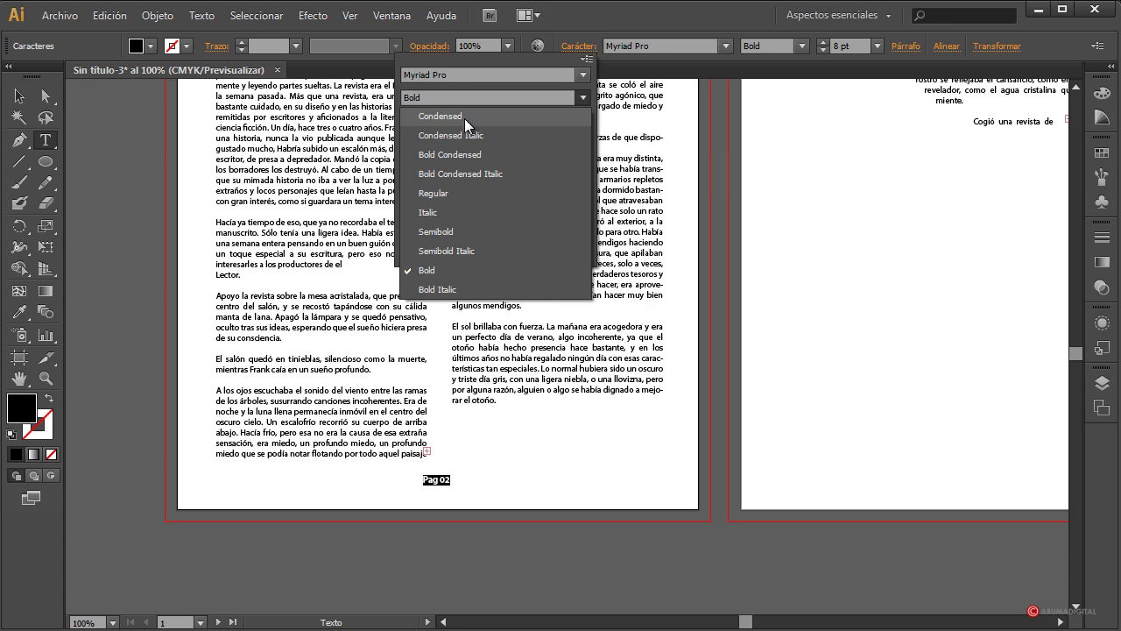
left_click(438, 192)
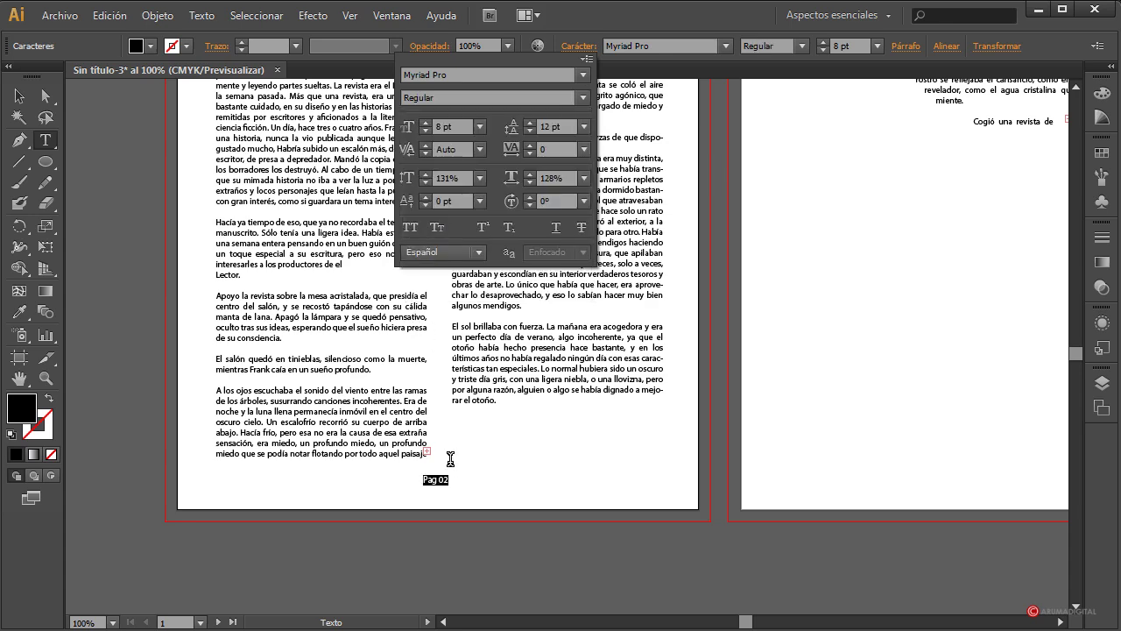
key("Escape")
key("Escape")
left_click(20, 96)
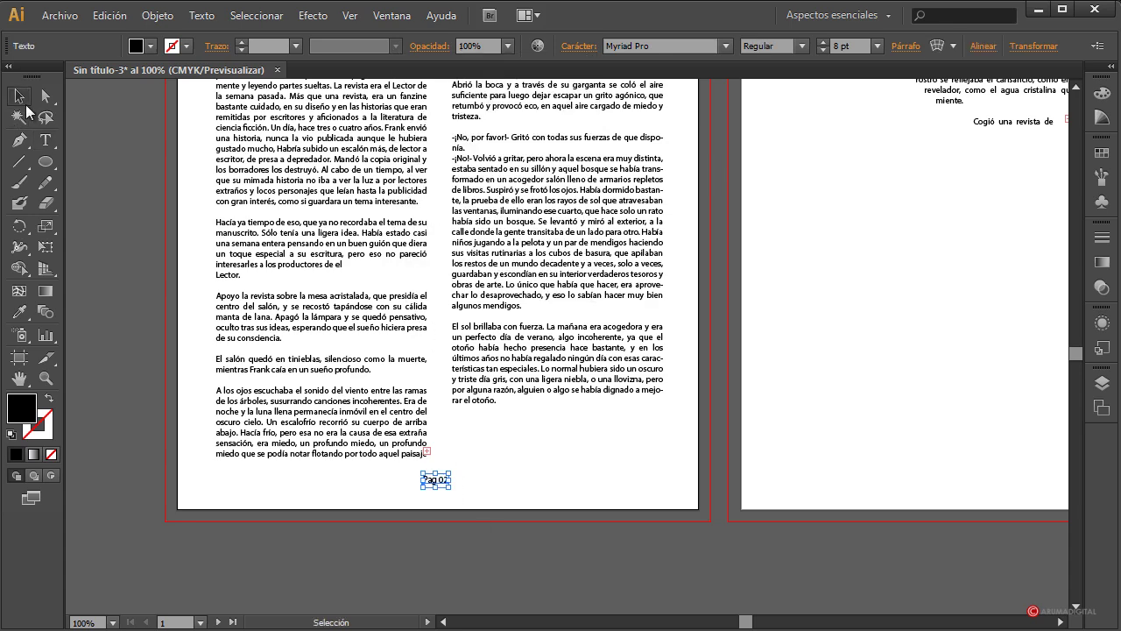
left_click_drag(443, 484, 444, 487)
left_click(482, 504)
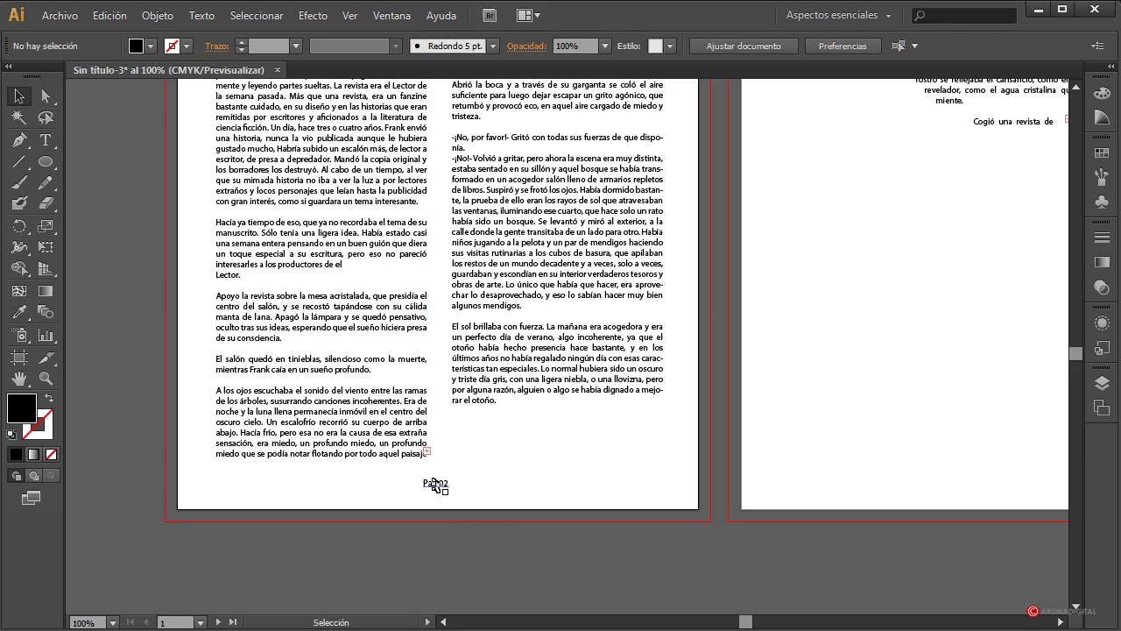
- Draw a thin rectangle across the first artboard's bottom edge and centre it and the page label horizontally on the artboard
left_click(132, 161)
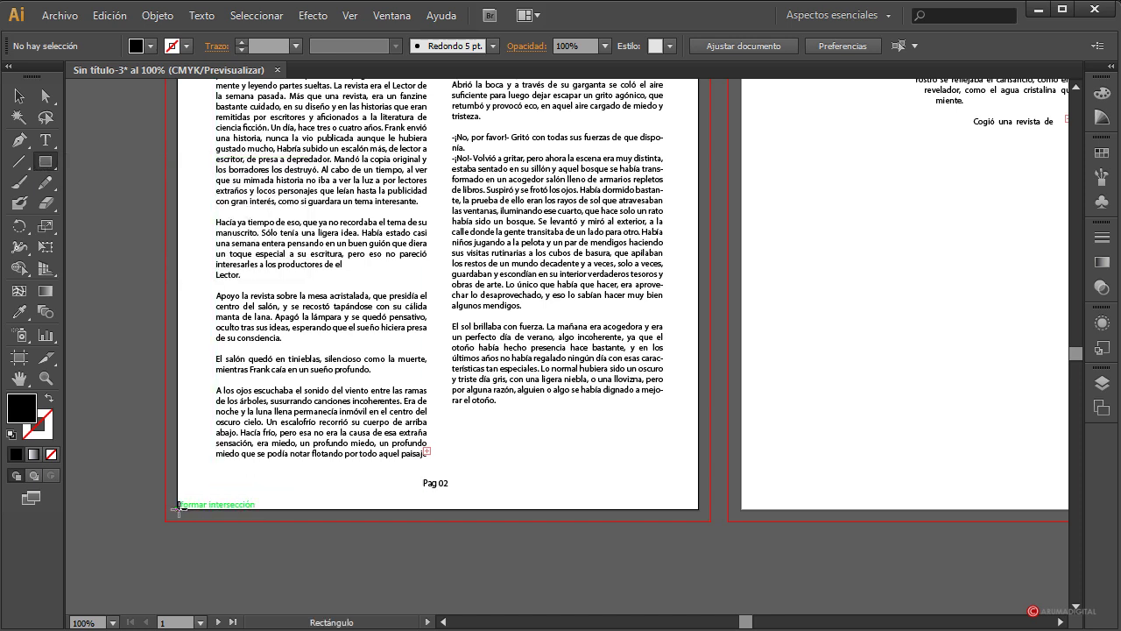
left_click_drag(178, 508, 698, 495)
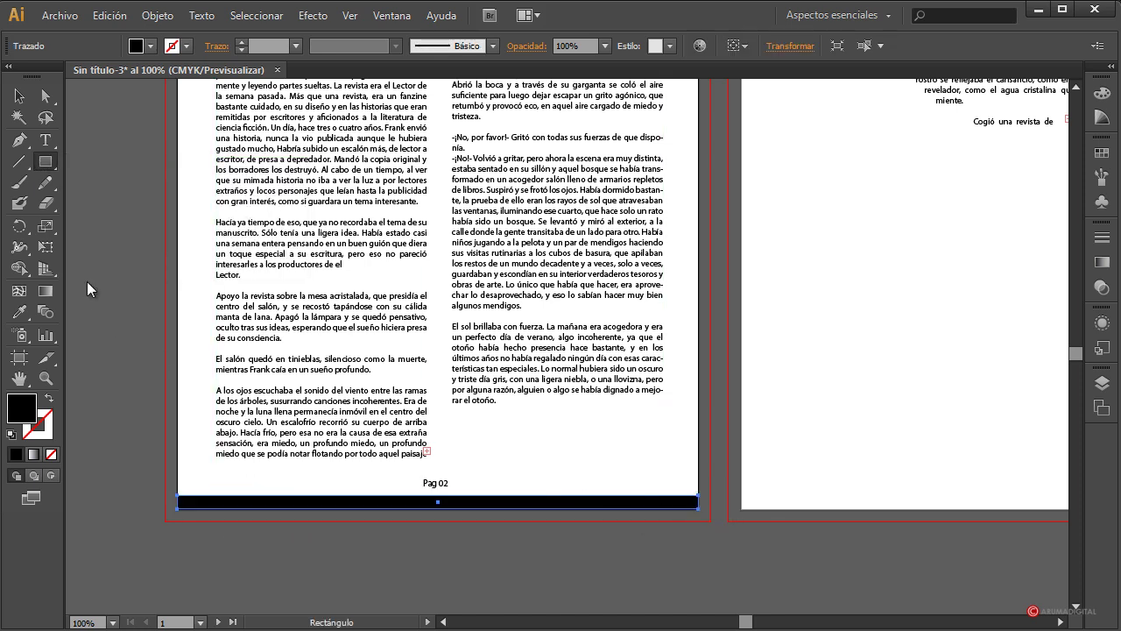
left_click(19, 97)
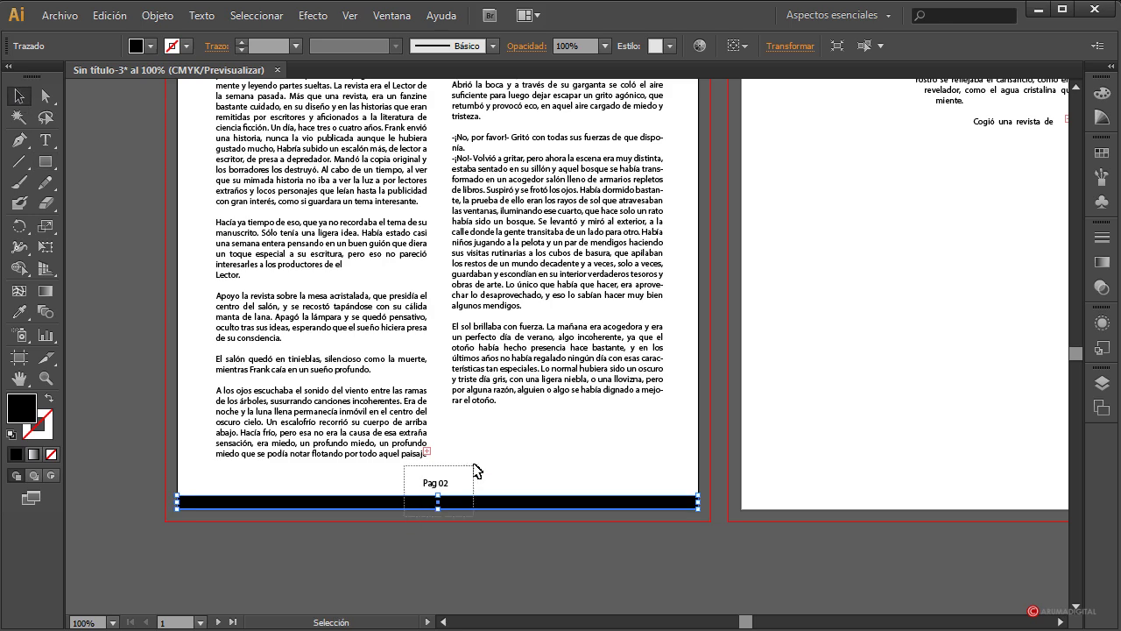
left_click(431, 483, "shift")
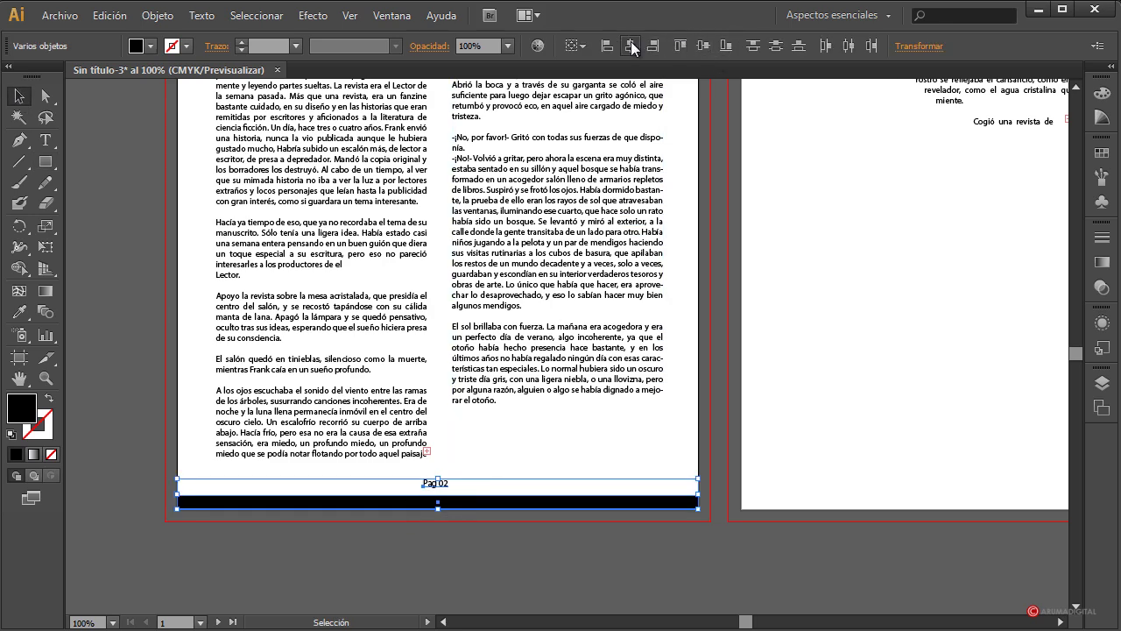
left_click(632, 556)
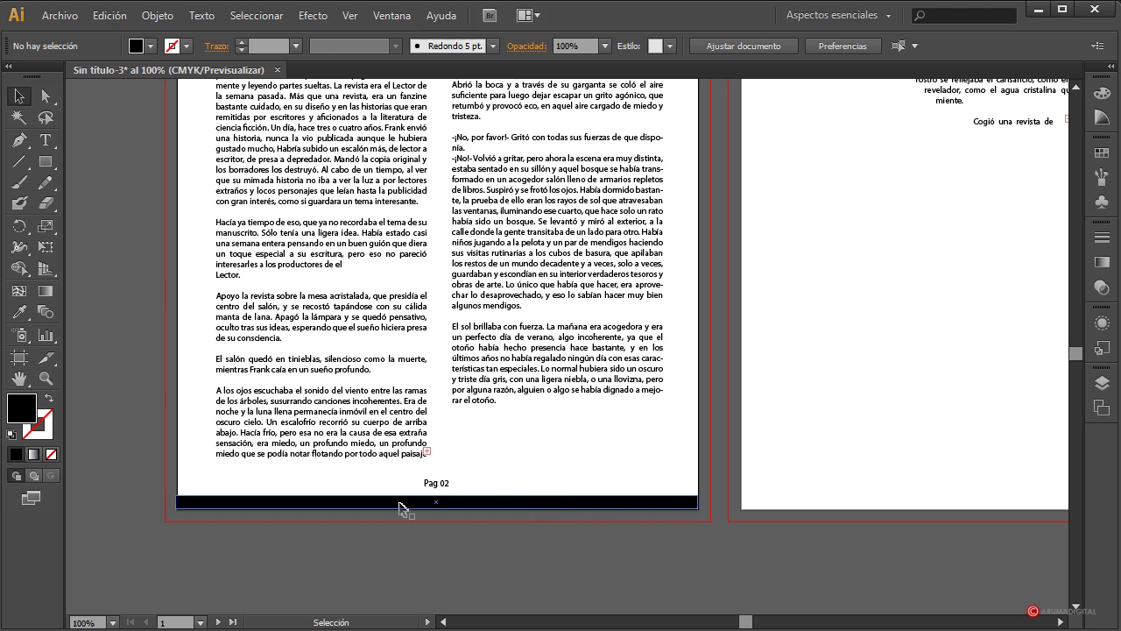
left_click_drag(417, 478, 462, 512)
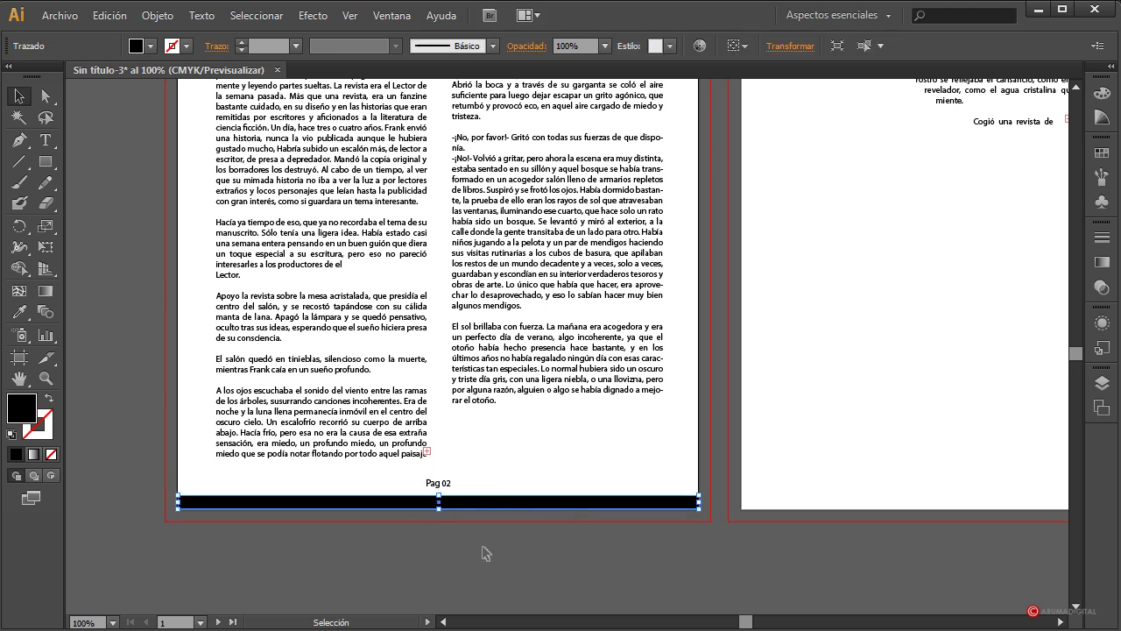
- Delete the thin bottom rectangle and lower the "Pag 02" label slightly within the bottom margin
key("Delete")
left_click(438, 488)
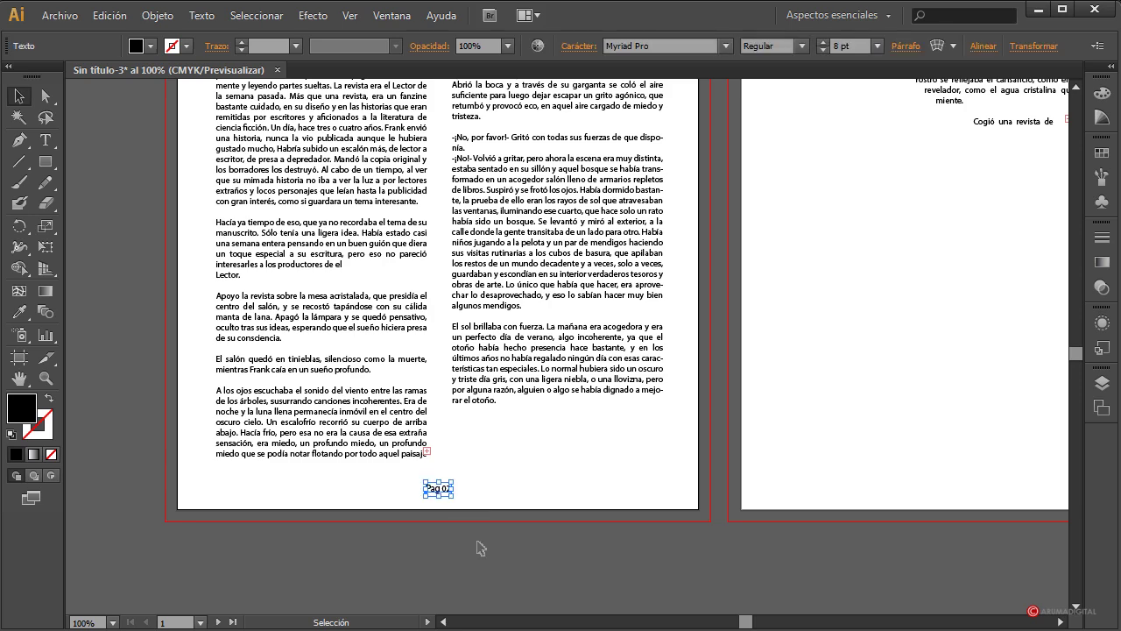
left_click(542, 603)
left_click(441, 491)
left_click(521, 584)
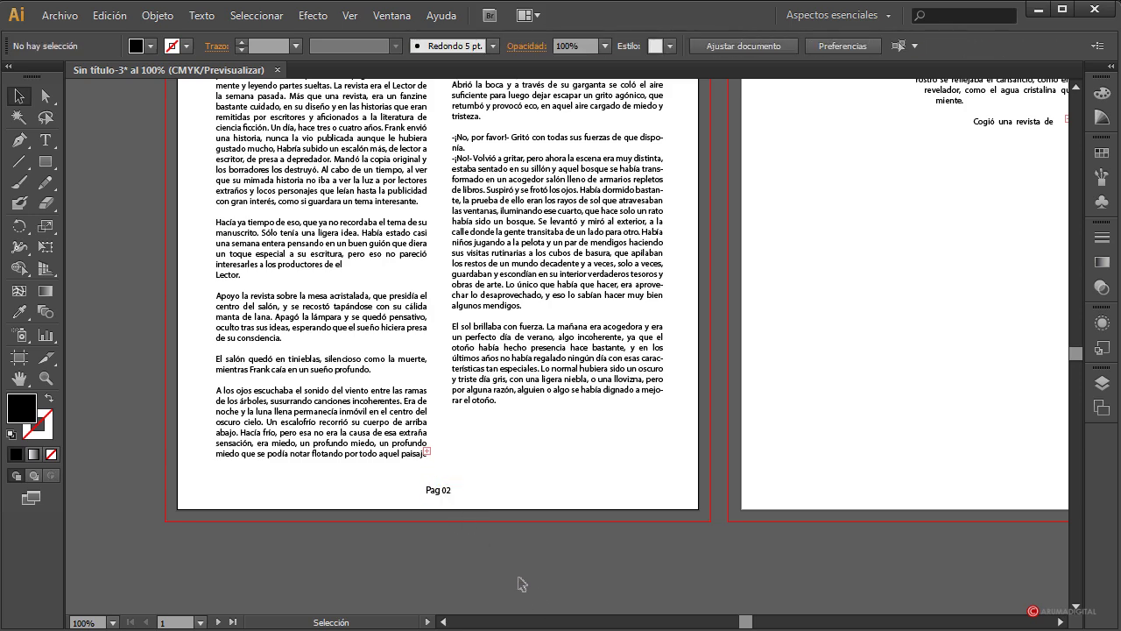
- Draw a black header rectangle across the full width of the first artboard's top edge, above the columns, and deselect it
scroll(521, 569, "up", 2)
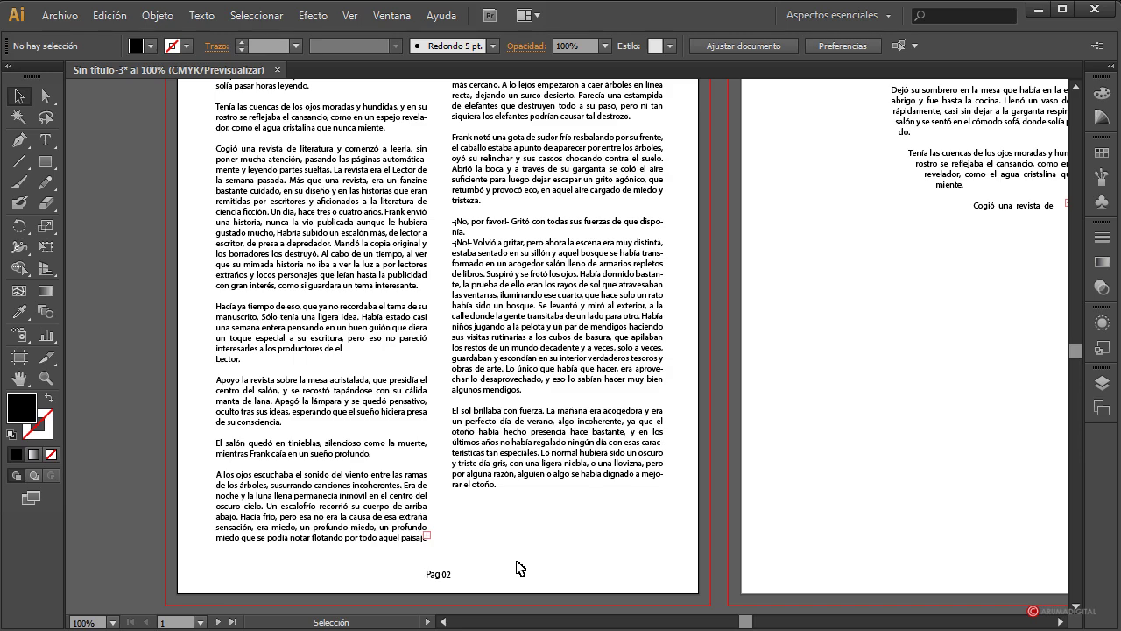
scroll(517, 569, "up", 4)
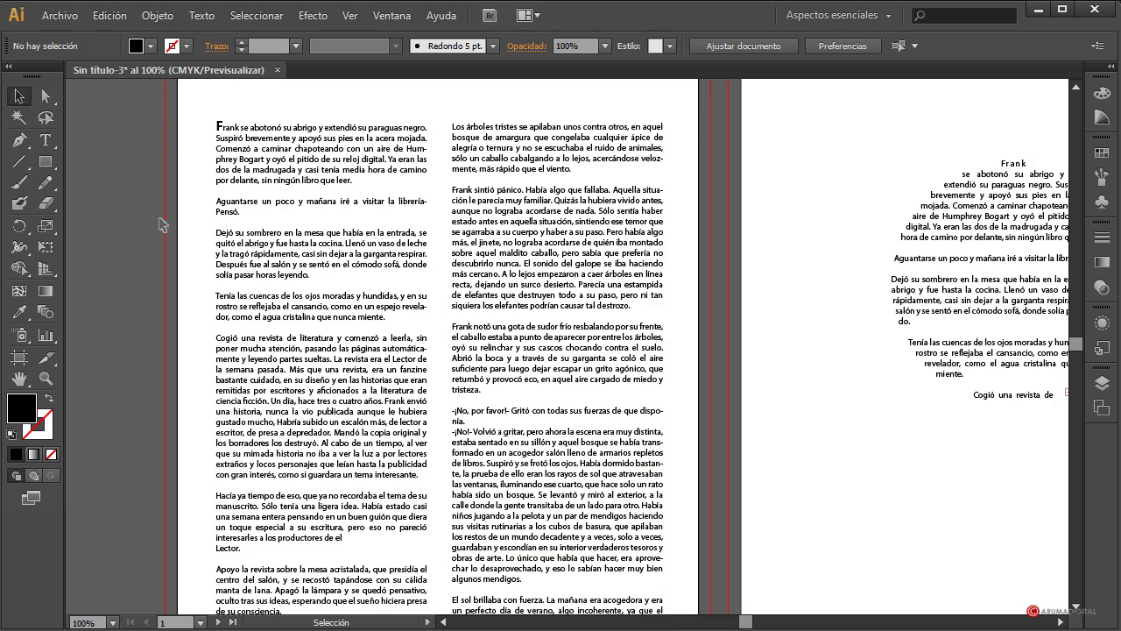
scroll(162, 225, "up", 2)
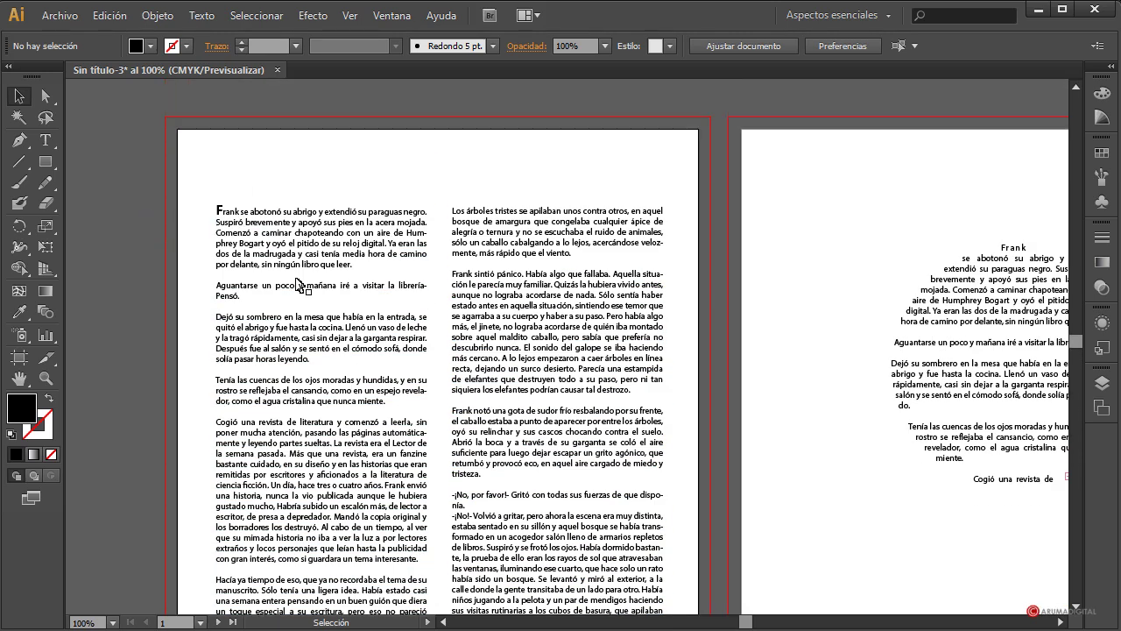
scroll(298, 283, "up", 2)
scroll(312, 278, "down", 2)
left_click_drag(46, 161, 119, 157)
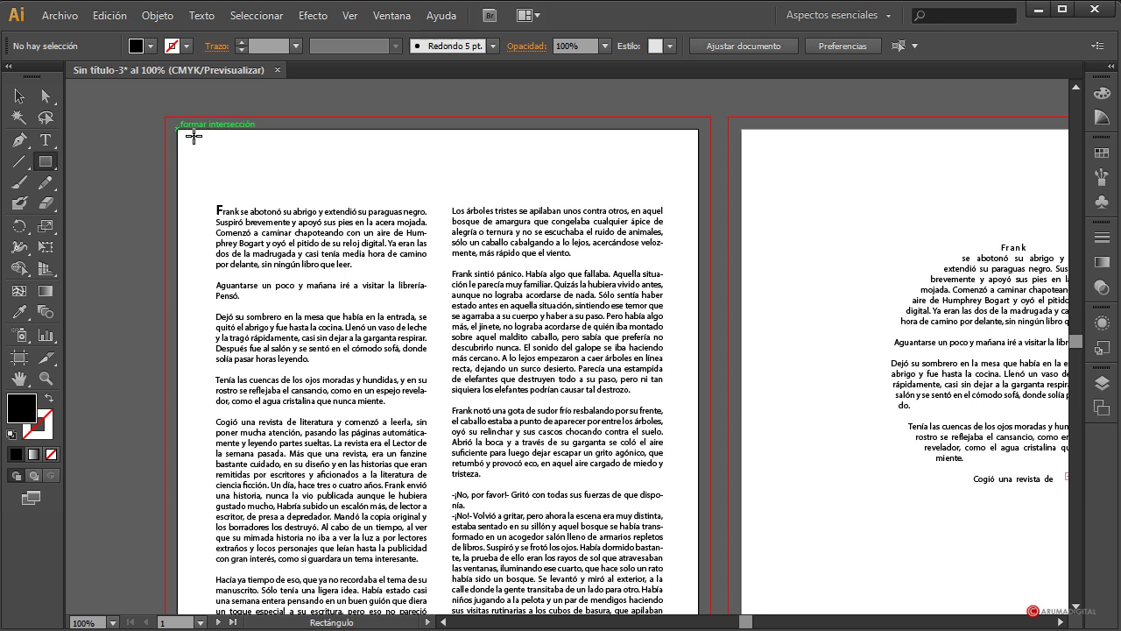
left_click_drag(178, 130, 698, 168)
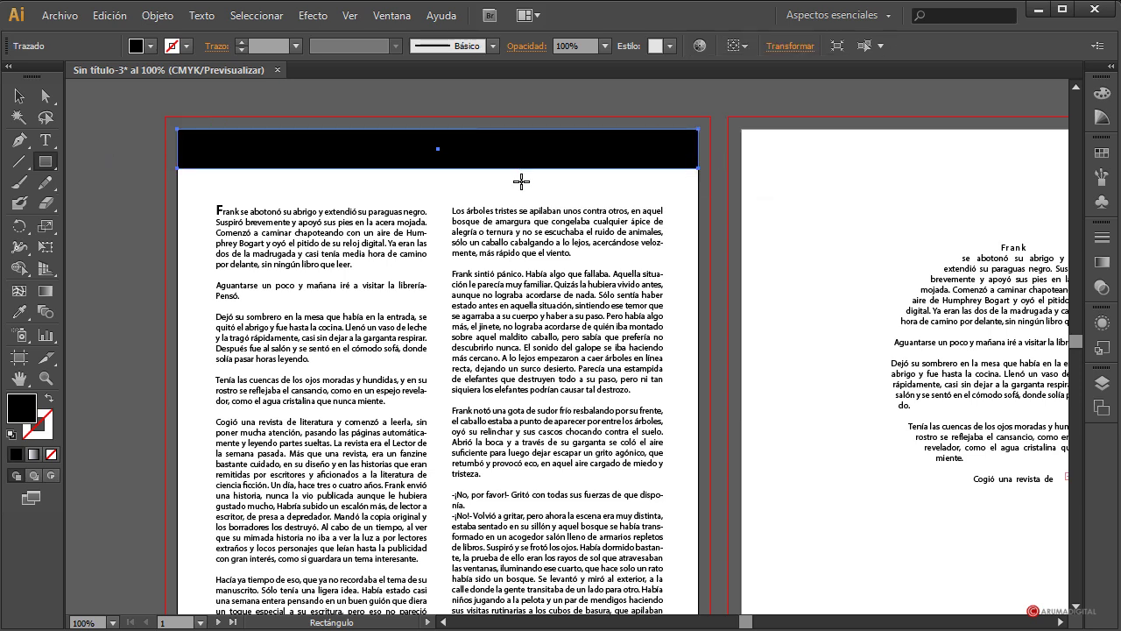
left_click(18, 96)
left_click(102, 200)
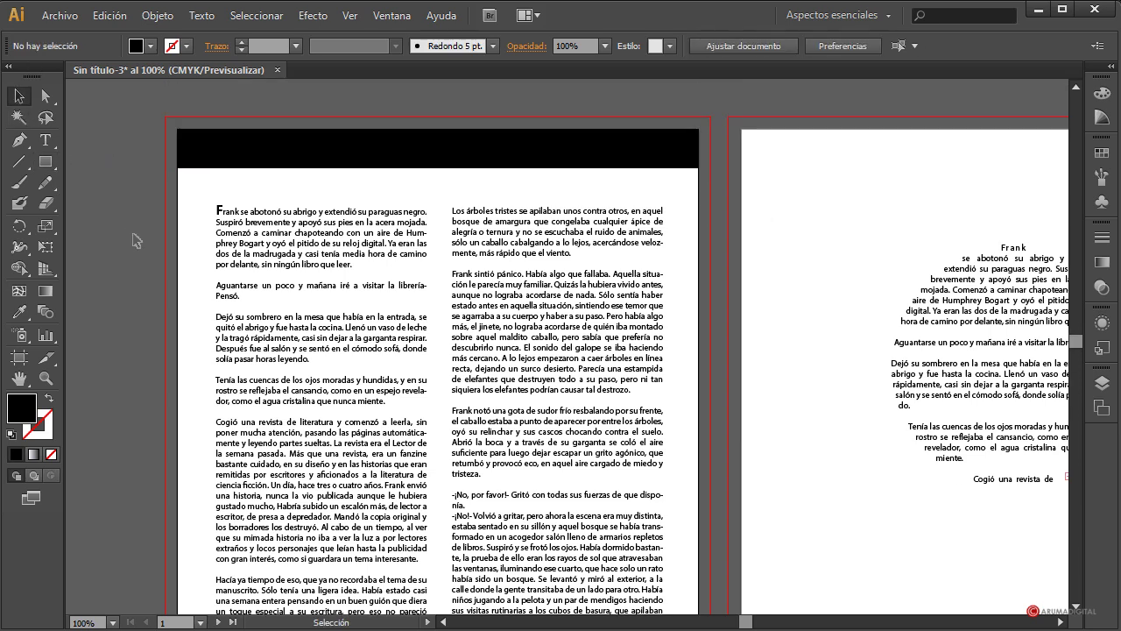
left_click(294, 164)
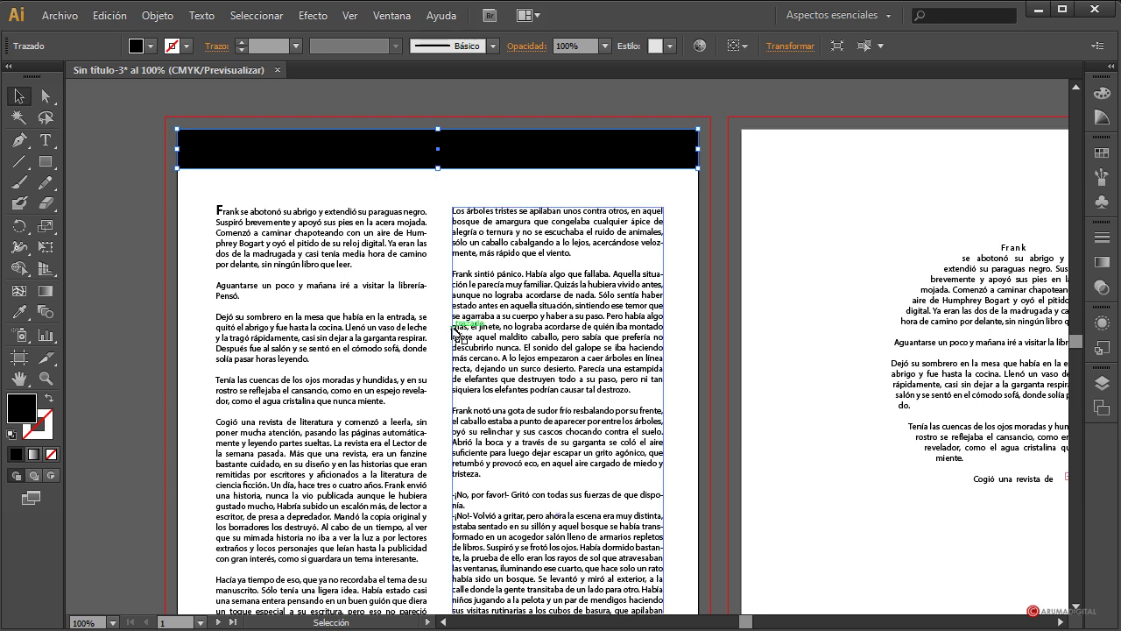
scroll(155, 384, "down", 2)
left_click(127, 287)
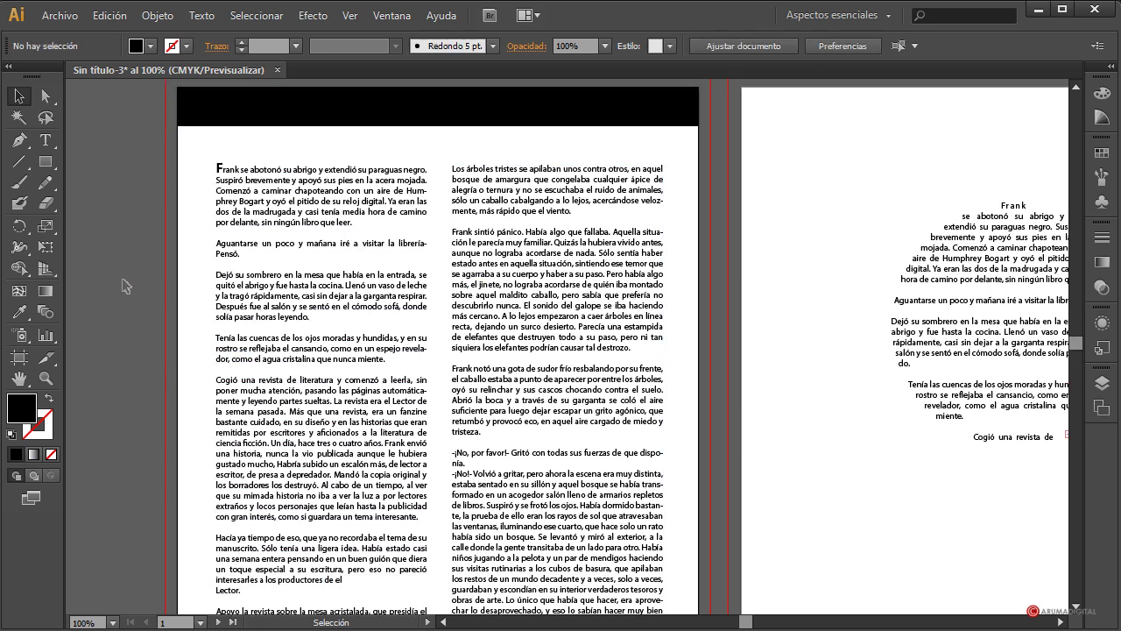
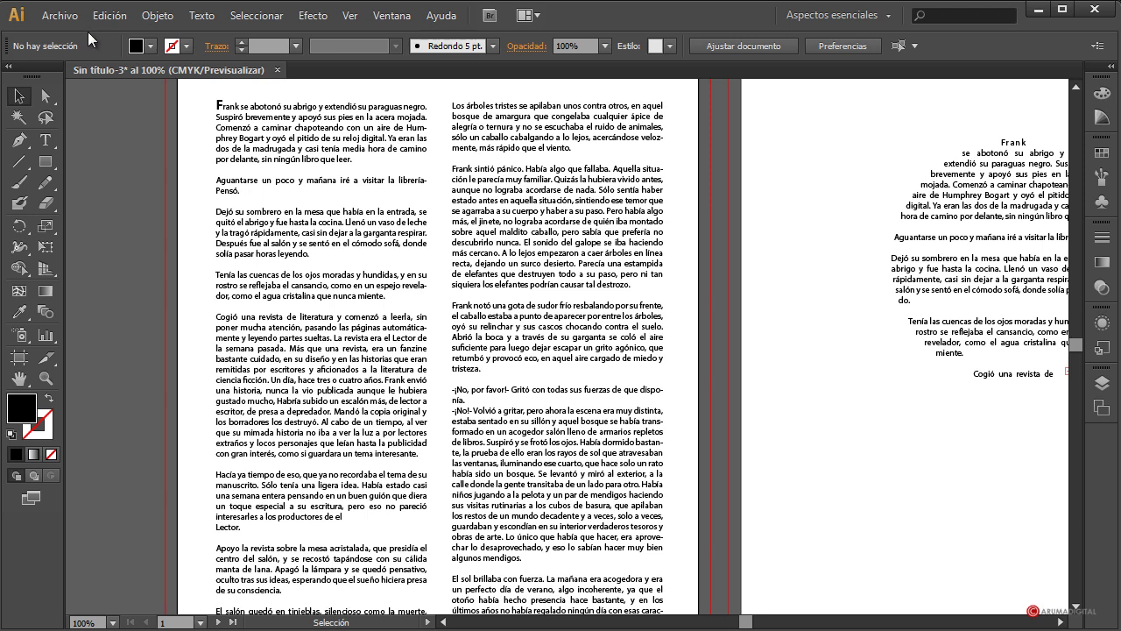
- Place the image 004.jpg from the Recursos folder into the document as a linked file
left_click(58, 16)
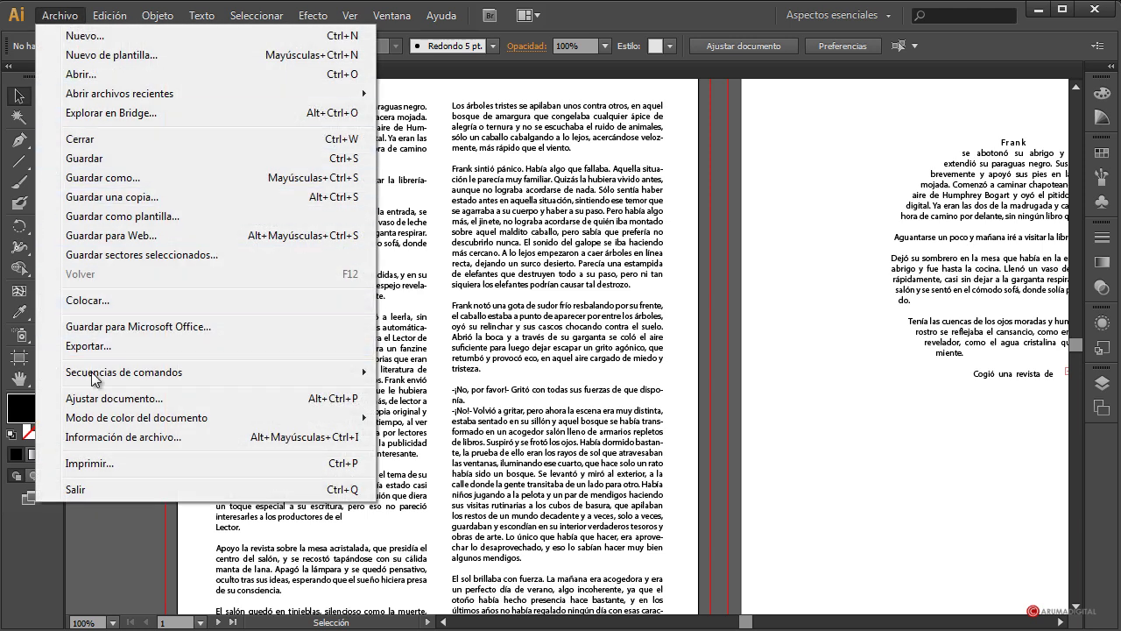
left_click(101, 300)
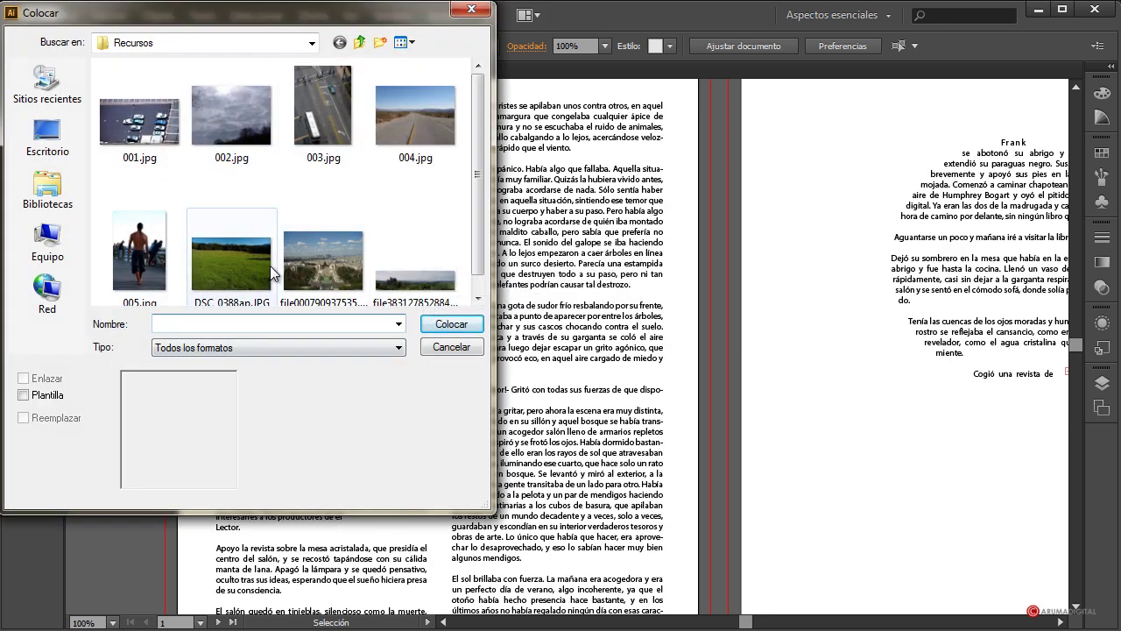
left_click(445, 120)
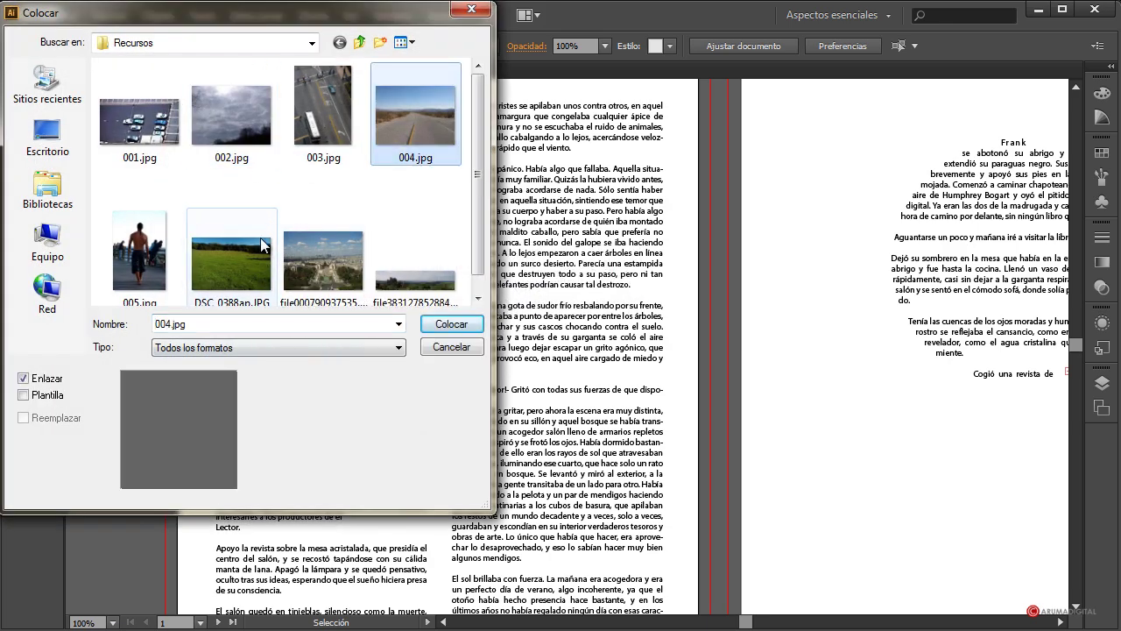
left_click(447, 325)
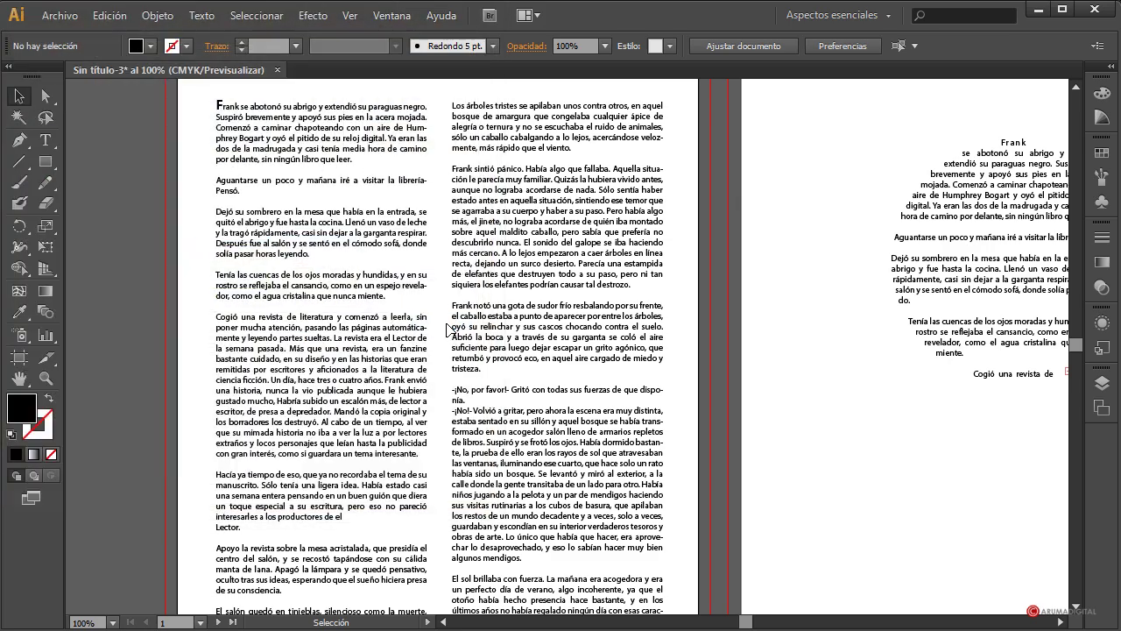
scroll(431, 318, "up", 8)
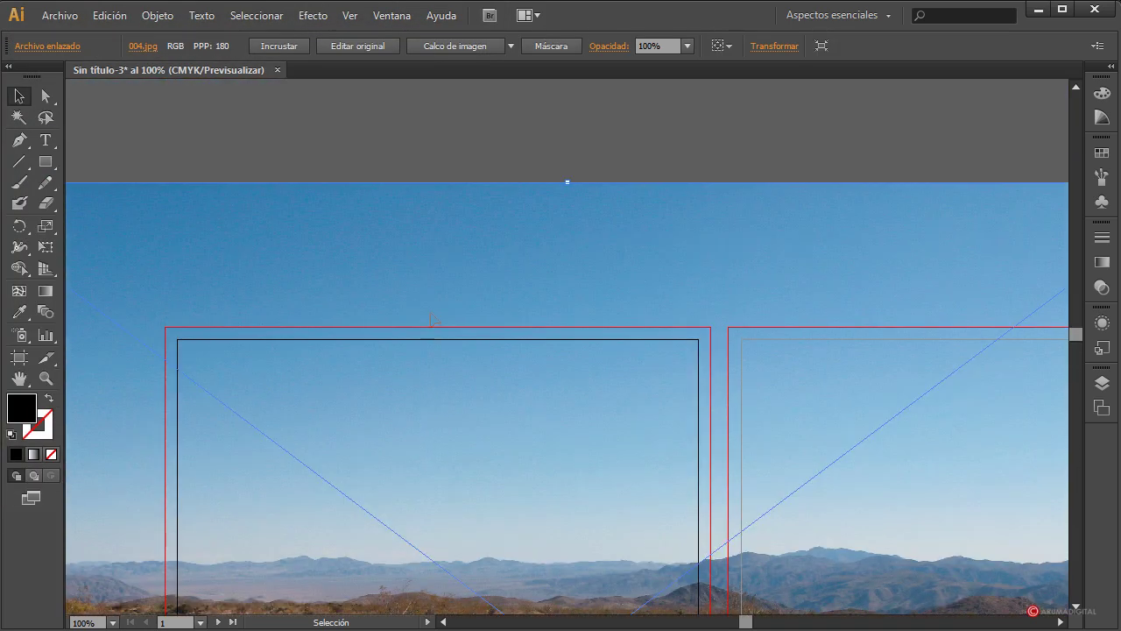
- Scale the photo down proportionally to the first column's width, fit it in that column below the "Pensó." line and deselect it
left_click_drag(742, 624, 733, 623)
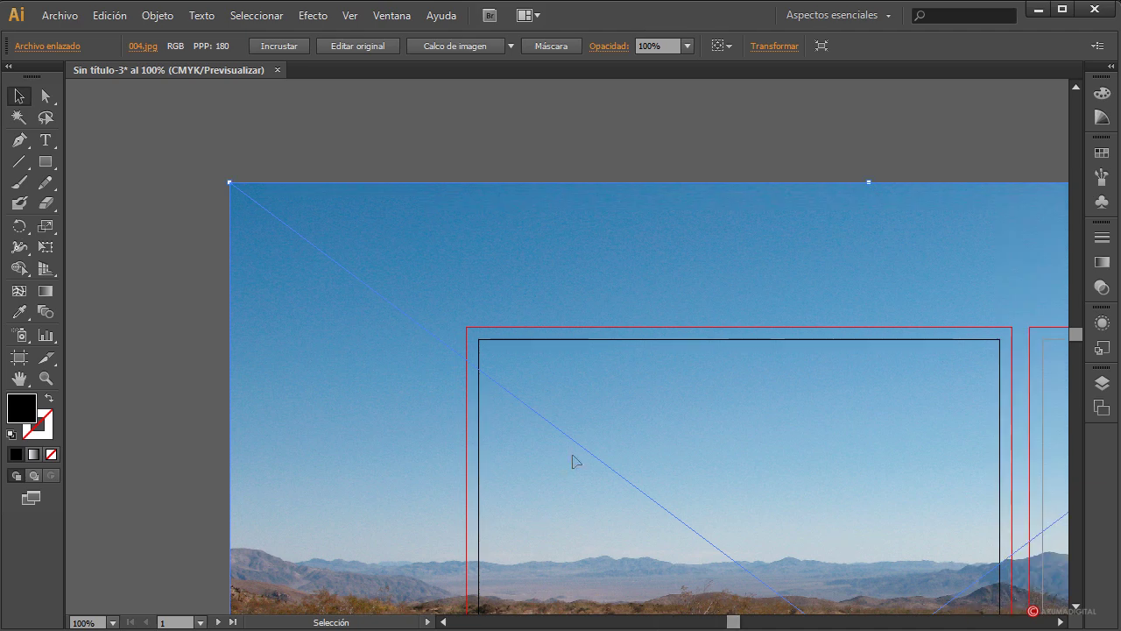
key("shift")
left_click_drag(230, 182, 819, 564)
scroll(734, 502, "down", 4)
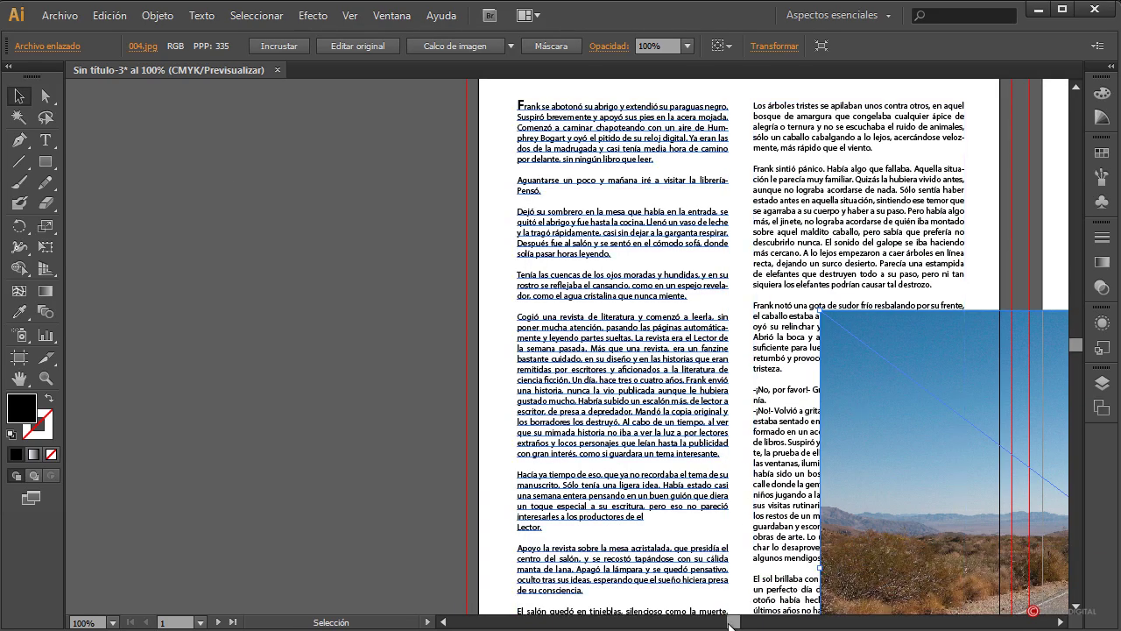
scroll(734, 503, "right", 7)
left_click_drag(263, 313, 85, 241)
left_click_drag(756, 622, 745, 622)
left_click_drag(367, 235, 444, 290)
left_click_drag(608, 378, 402, 299)
left_click_drag(488, 393, 447, 361)
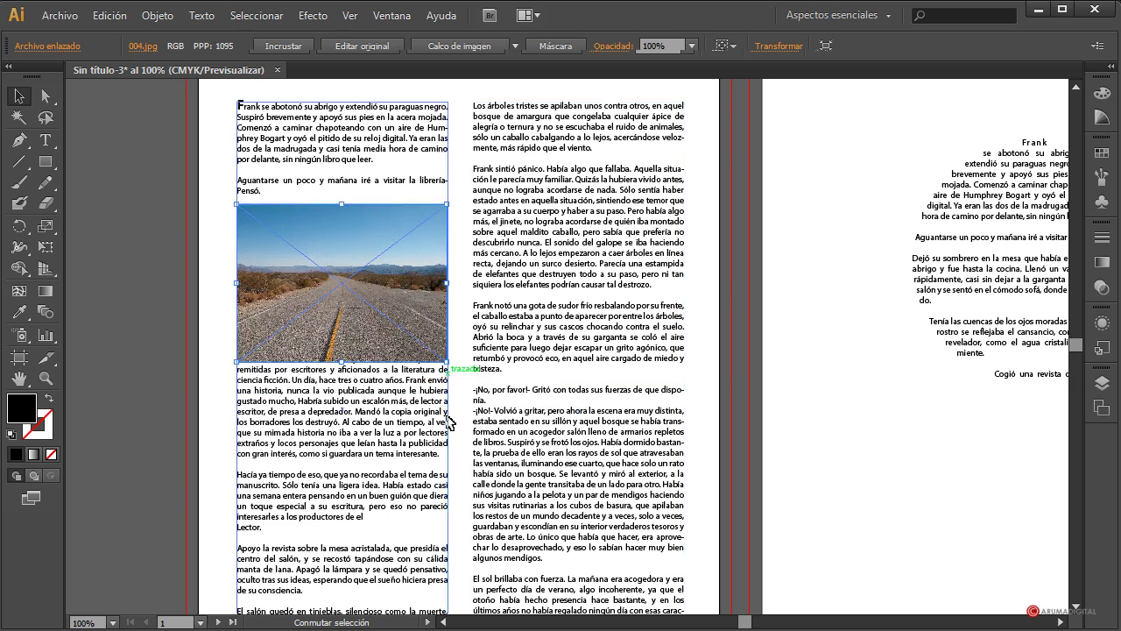
left_click(175, 333)
scroll(163, 336, "up", 2)
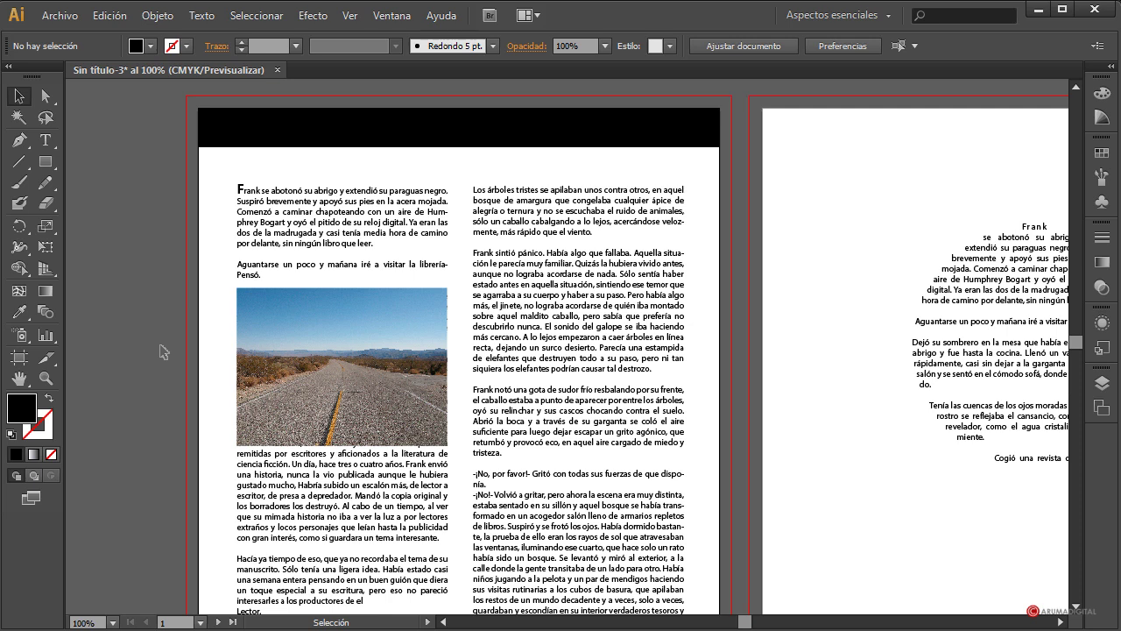
- Try to make room for the photo by inserting a run of blank lines after "Pensó." in the first column
left_click(407, 329)
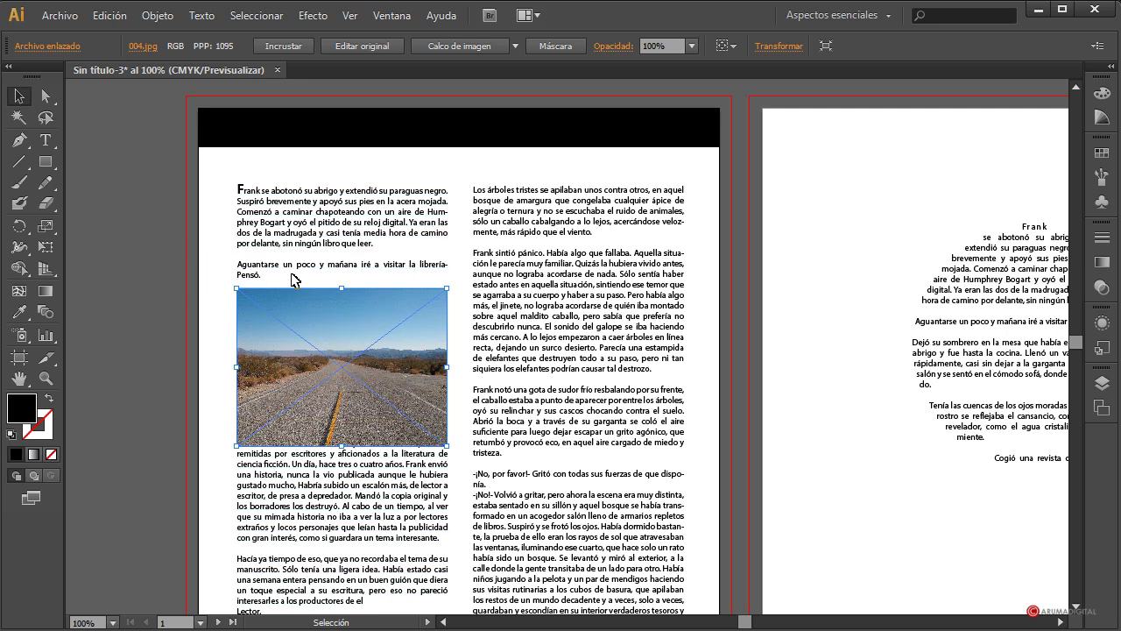
left_click(45, 139)
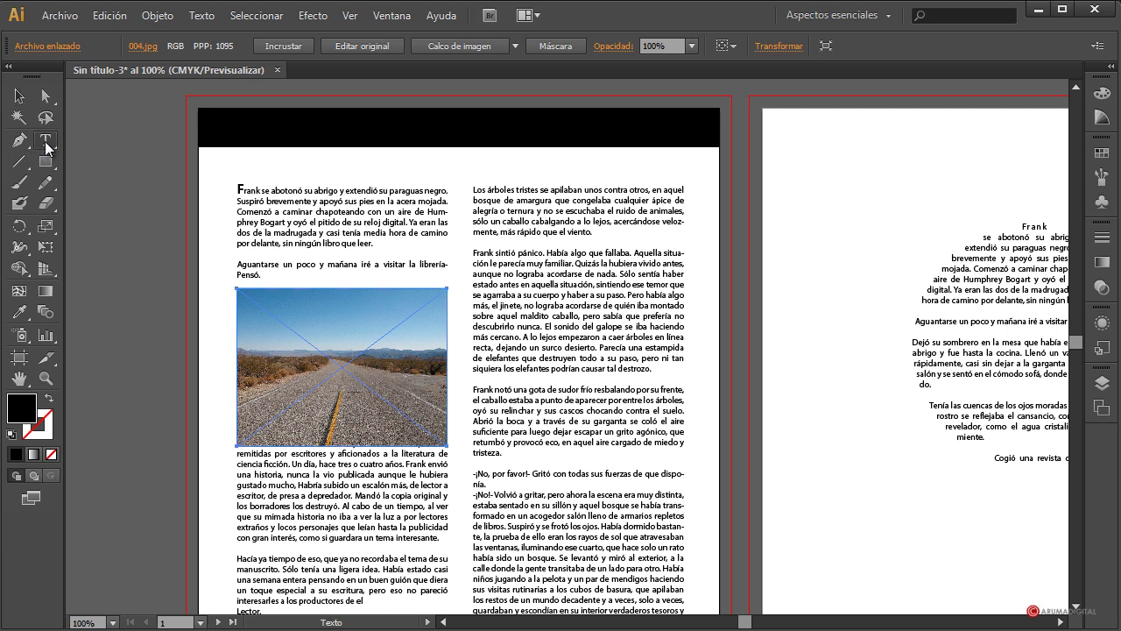
left_click(261, 276)
key("Return")
key("Return")
key("Return")
key("Return")
key("Return")
key("Return")
key("Return")
key("Return")
key("Return")
key("Return")
key("Return")
key("Return")
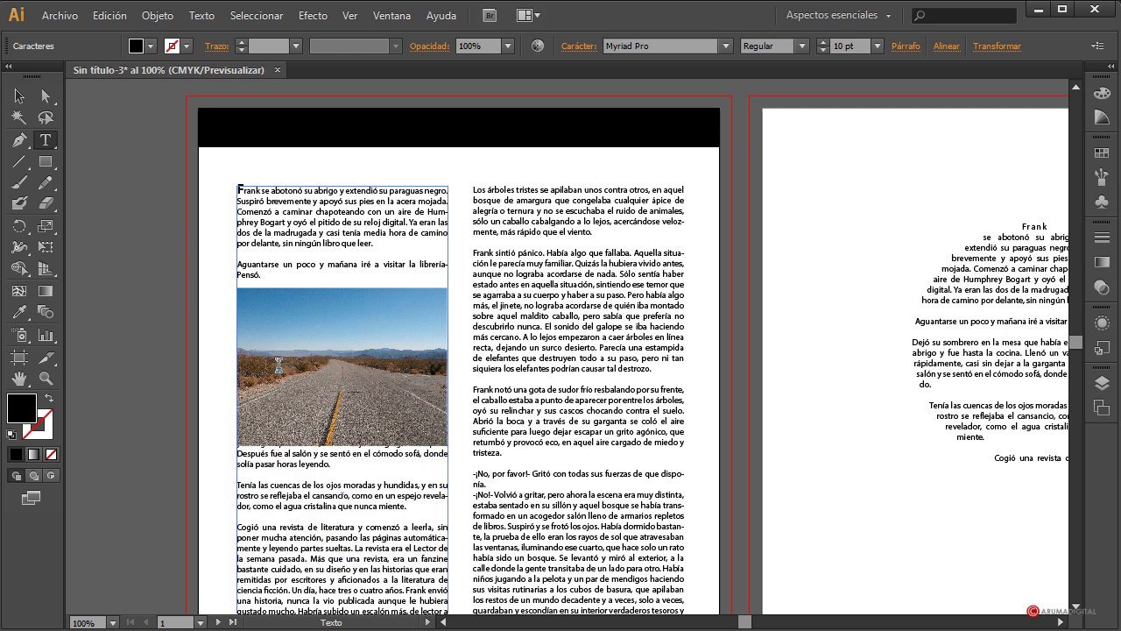
key("Return")
key("Return")
key("Escape")
- Undo the inserted blank lines and the photo's last scaling and placement
left_click_drag(342, 366, 571, 468)
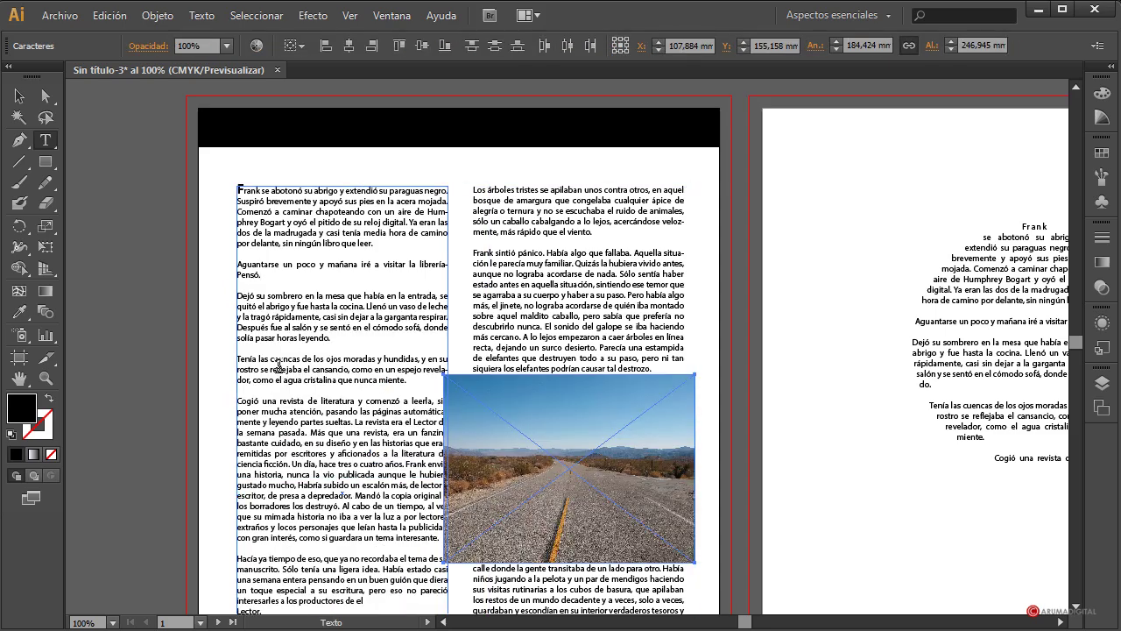
key("Escape")
key("ctrl+a")
left_click_drag(548, 538, 407, 454)
key("ctrl+z")
left_click(536, 446)
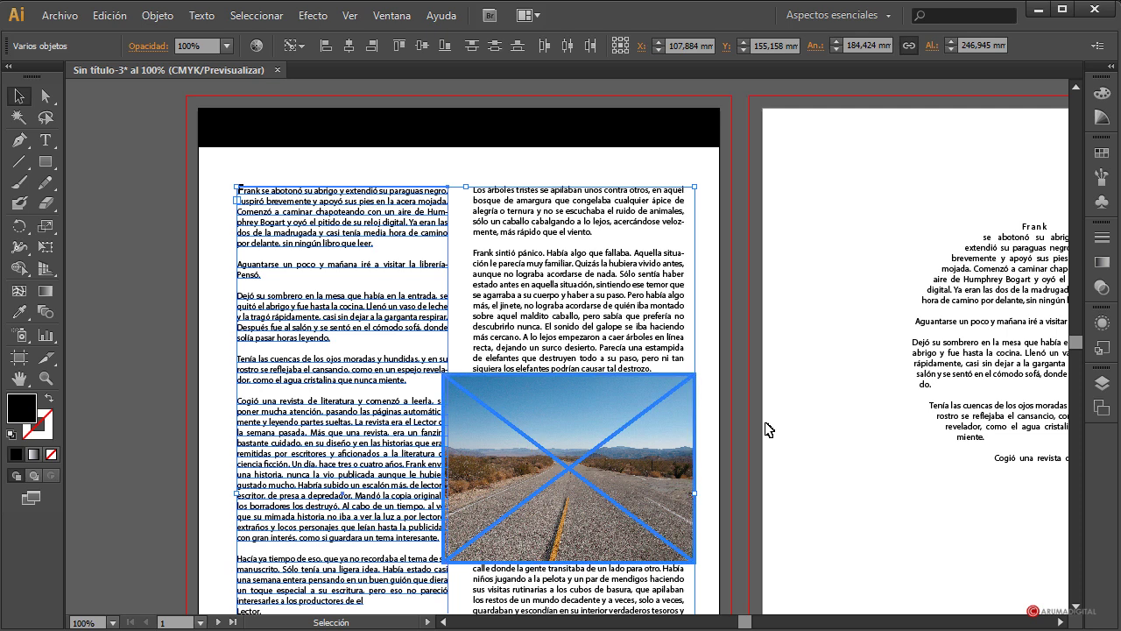
left_click(764, 427)
- Move the photo into the first column below the opening paragraph, scale it proportionally to the column's width and deselect it
left_click_drag(618, 469, 406, 357)
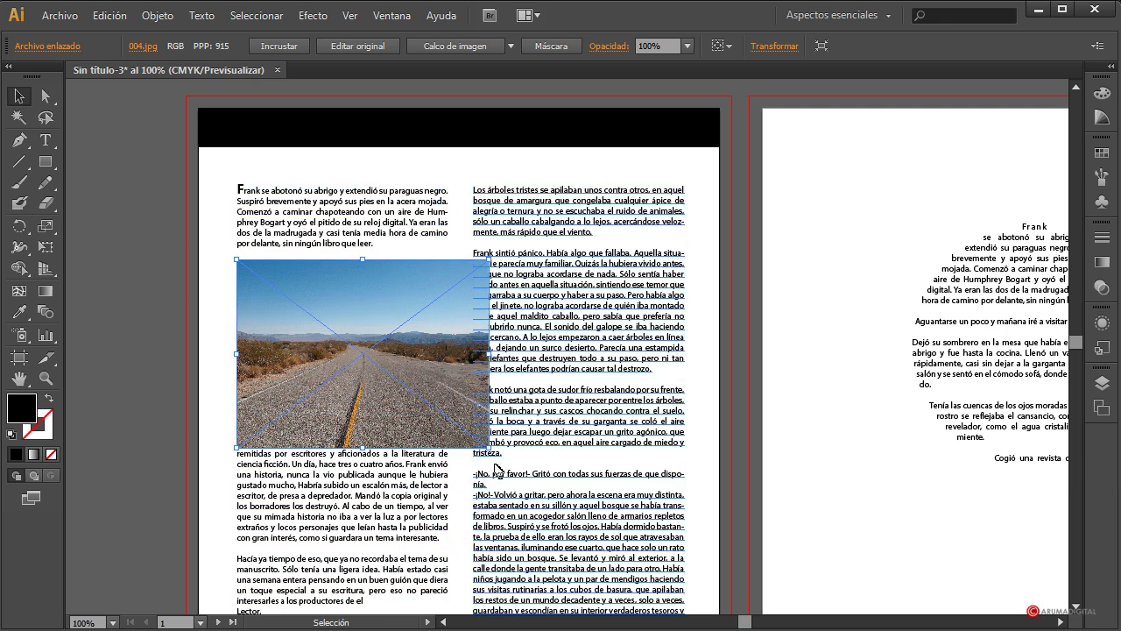
left_click_drag(488, 448, 448, 436)
scroll(178, 361, "up", 1)
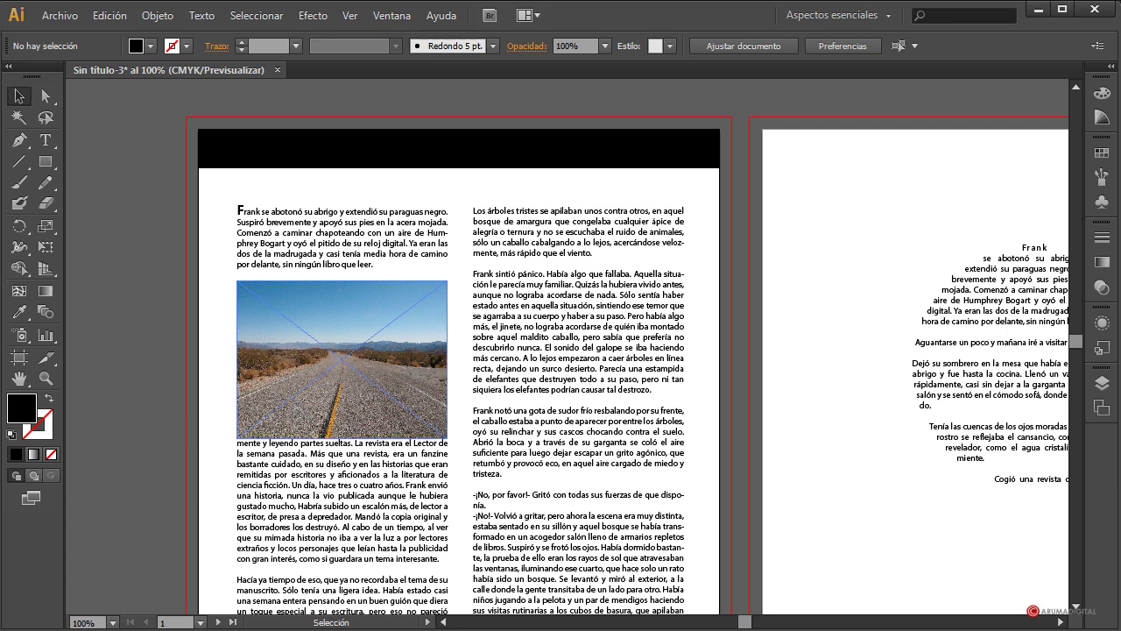
left_click_drag(446, 439, 447, 443)
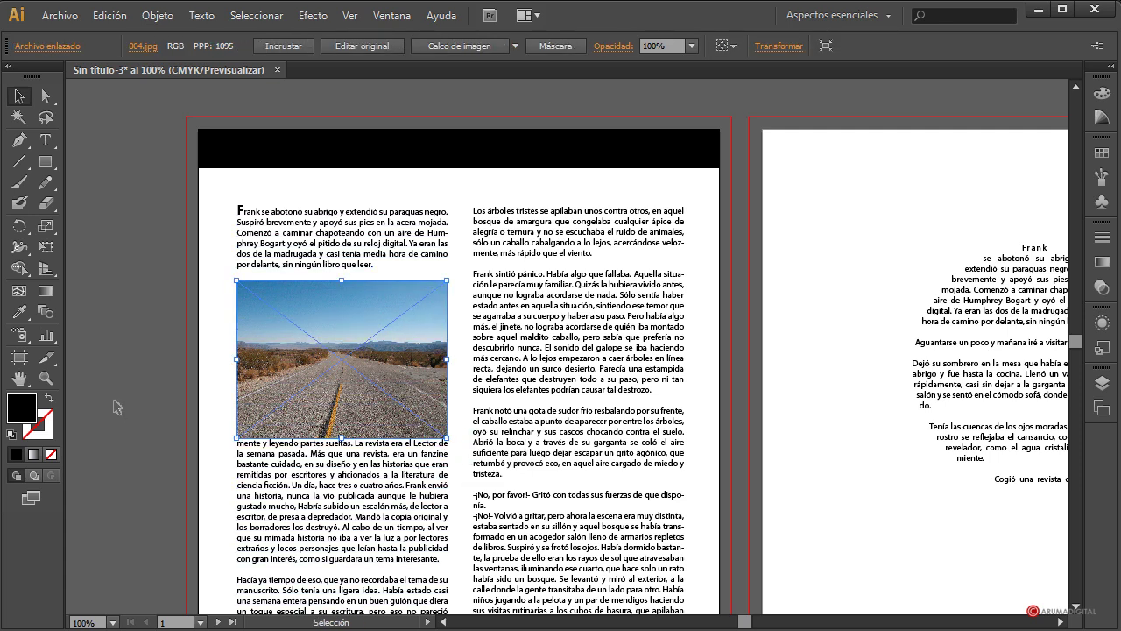
left_click(117, 407)
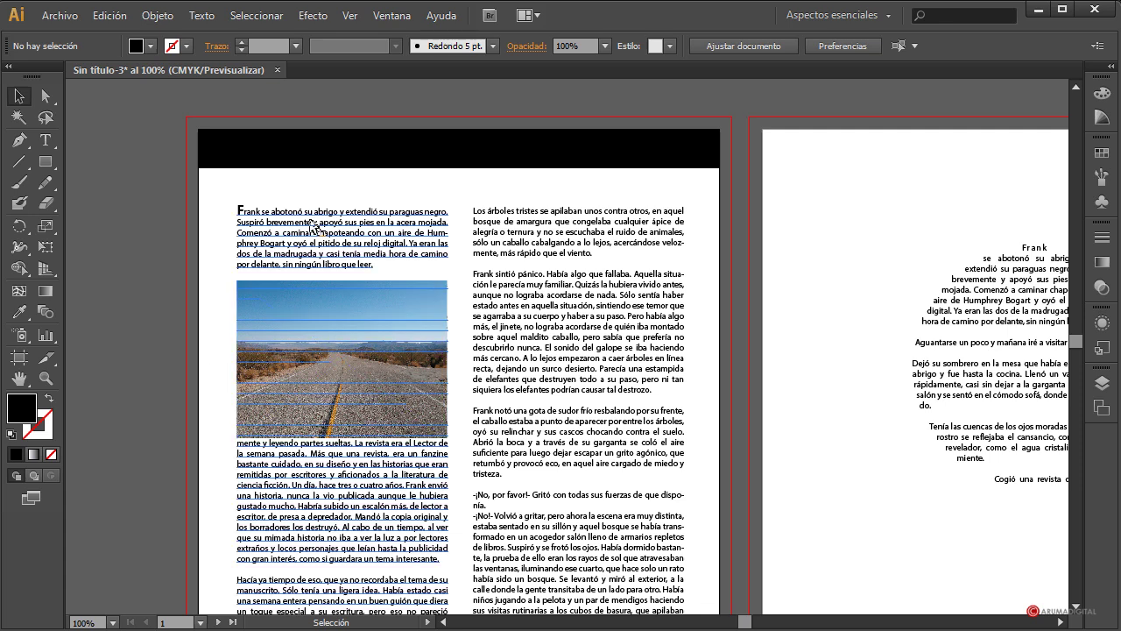
- Select the photo together with the first column's text and create a text wrap around the photo
left_click_drag(223, 194, 340, 437)
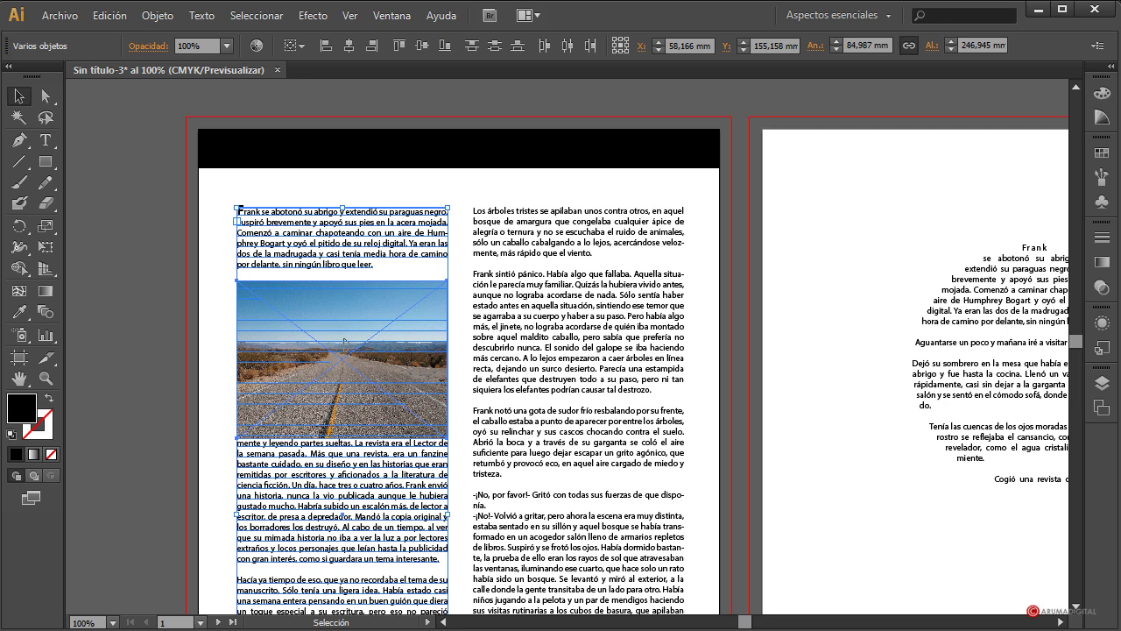
left_click(156, 15)
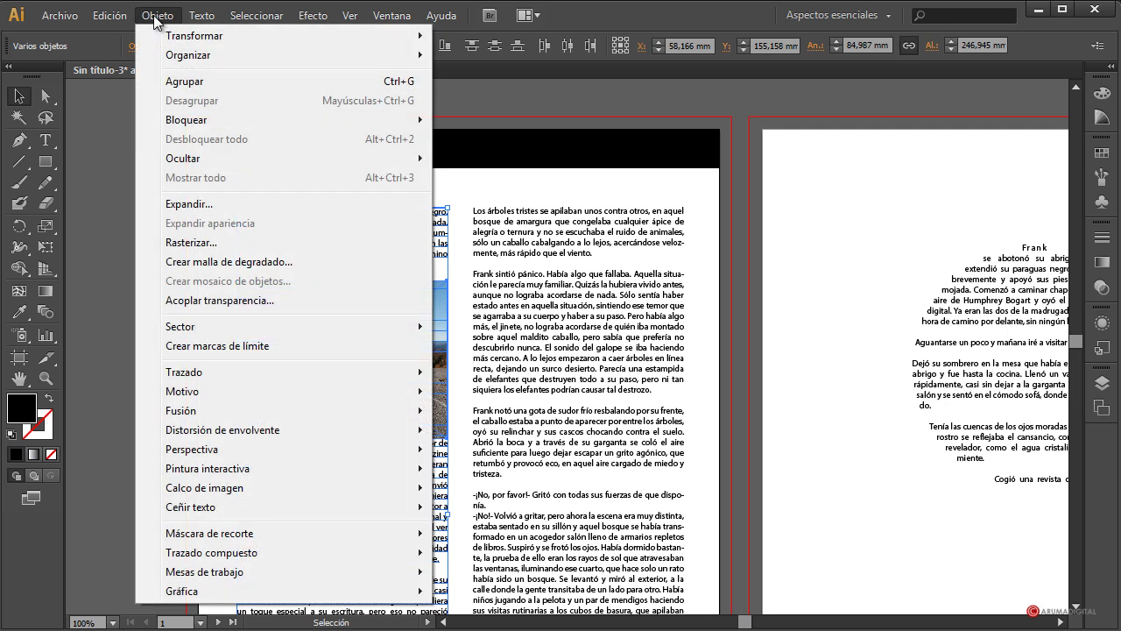
mouse_move(368, 506)
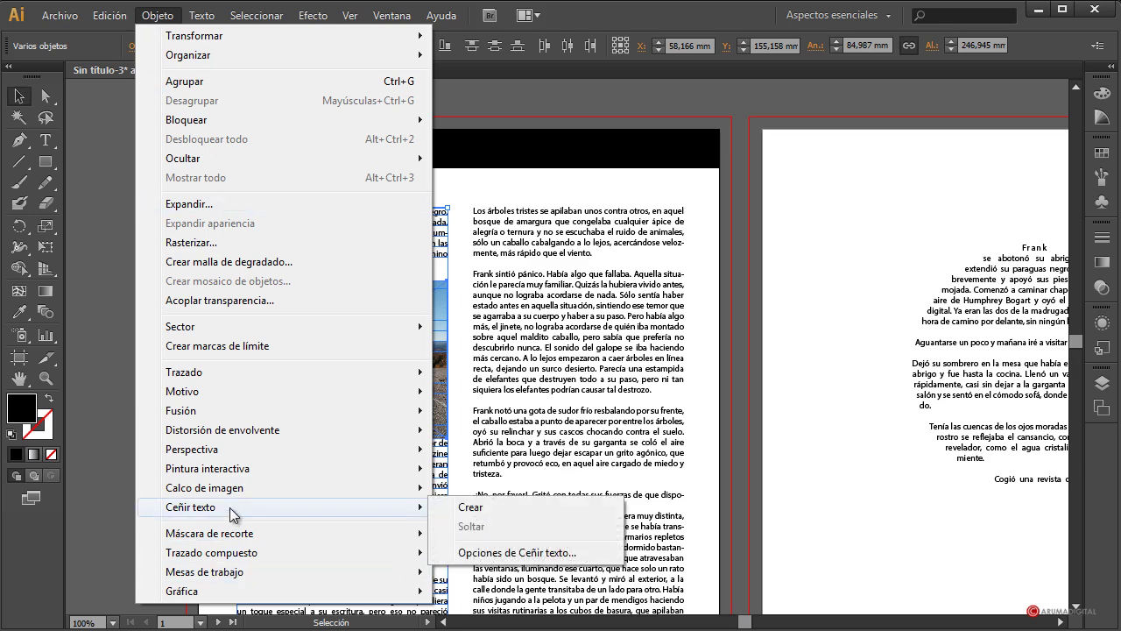
left_click(471, 509)
left_click(633, 350)
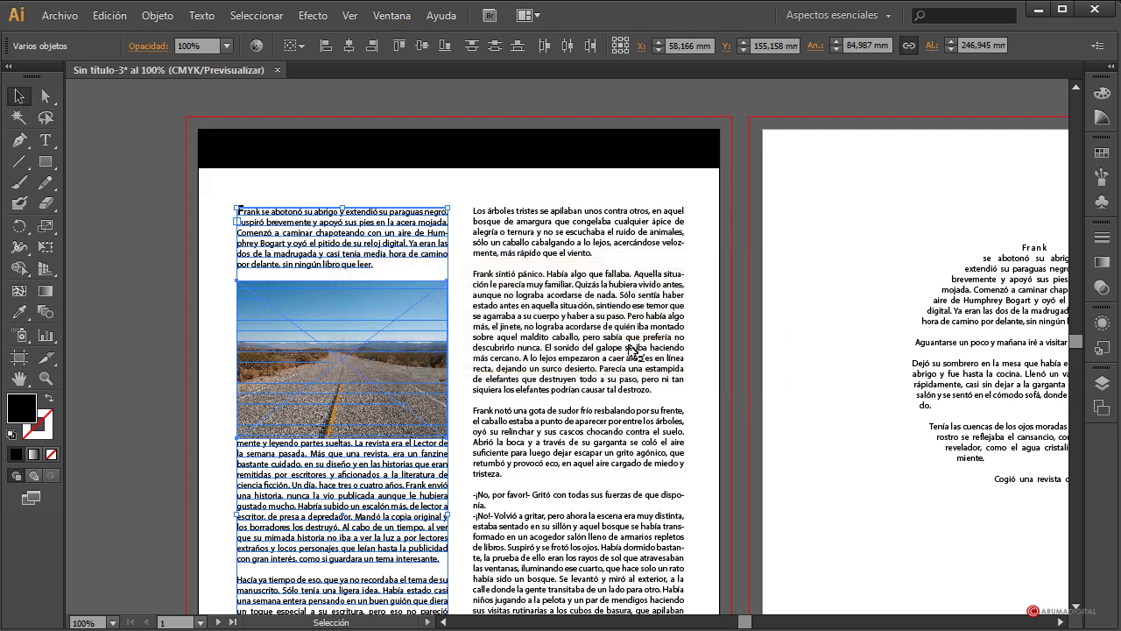
left_click(151, 307)
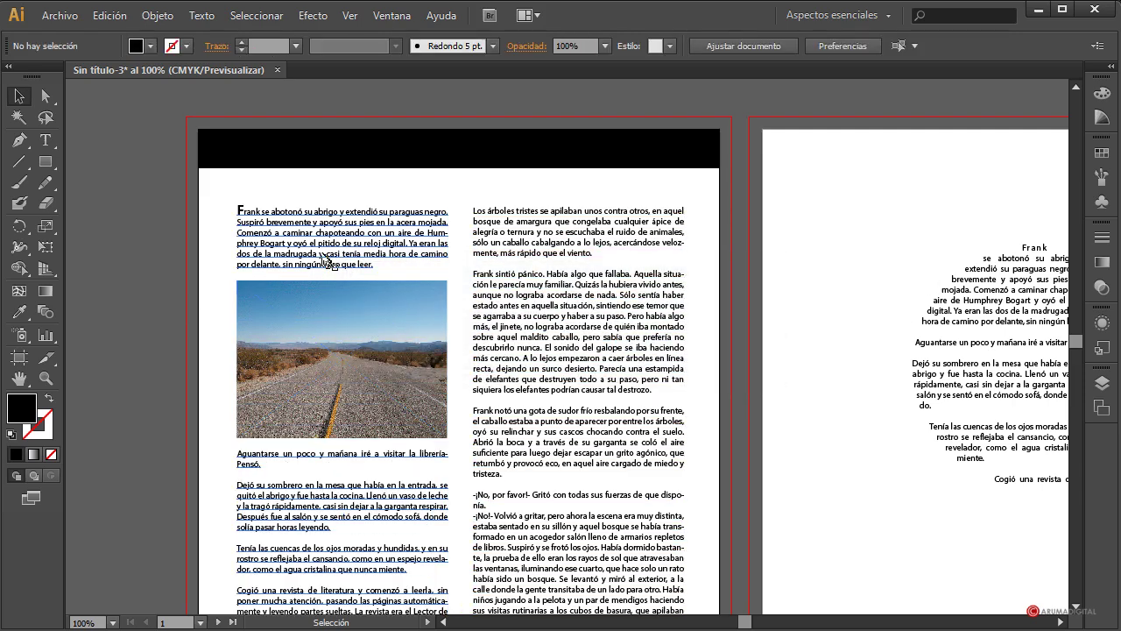
- Open the text wrap options for the photo and the first column's text, with the preview turned on
scroll(280, 395, "down", 3)
scroll(290, 306, "up", 2)
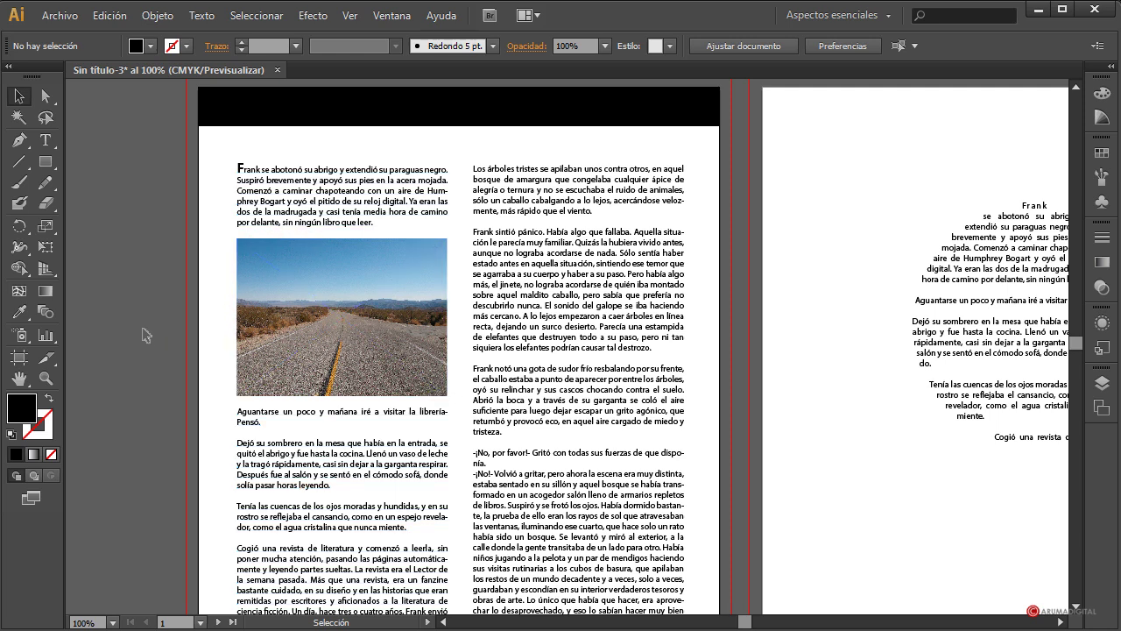
left_click(318, 292)
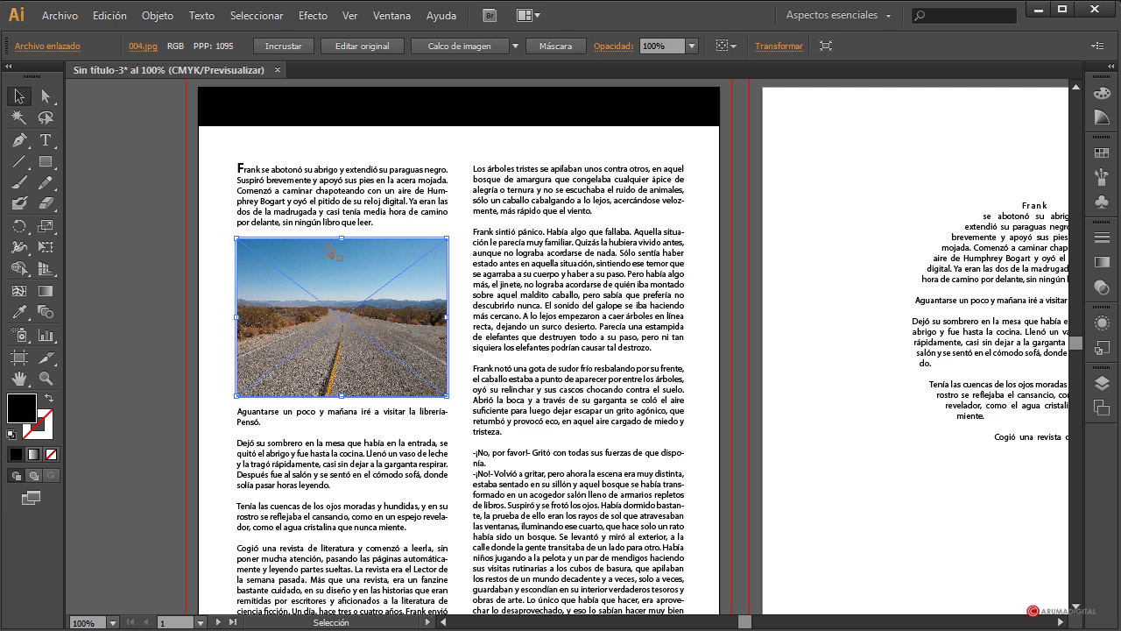
left_click_drag(211, 153, 294, 296)
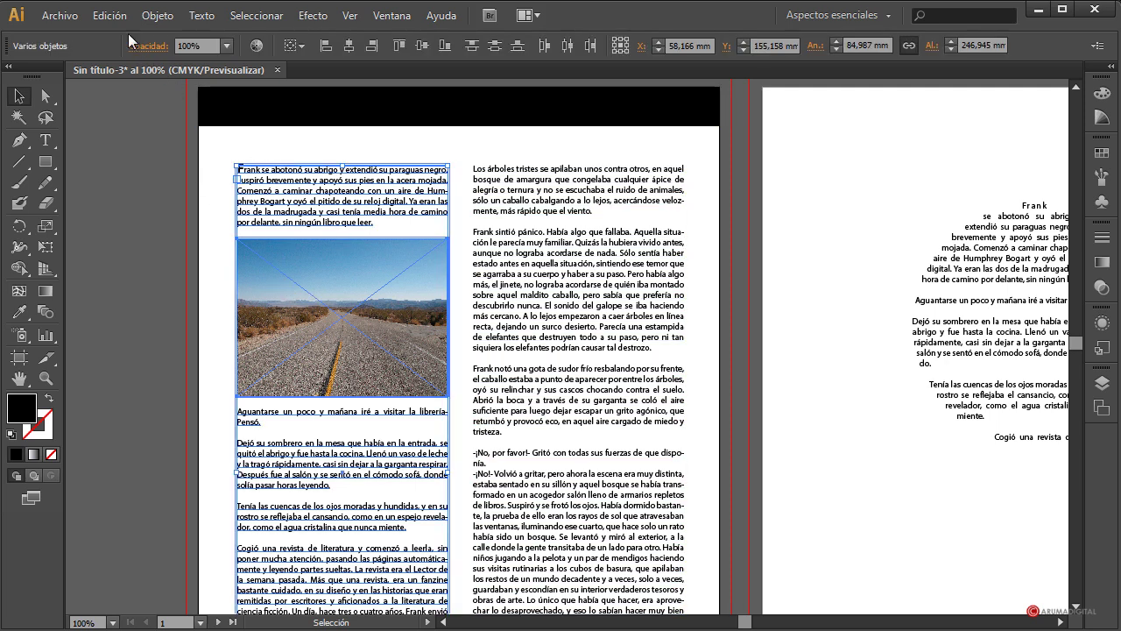
left_click(152, 18)
mouse_move(197, 507)
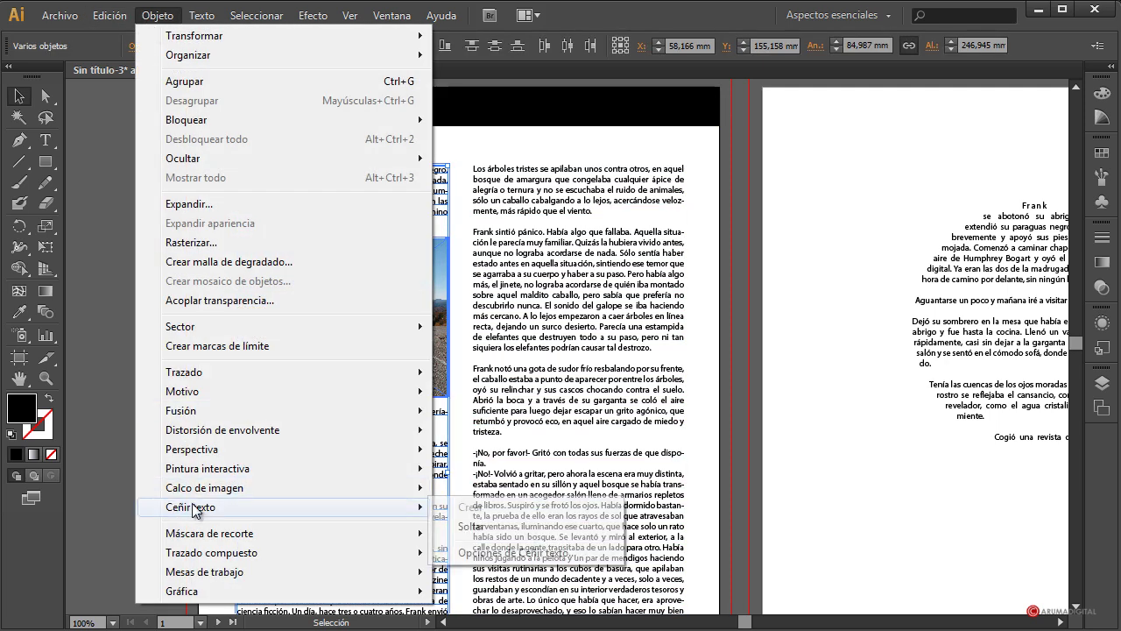
left_click(497, 553)
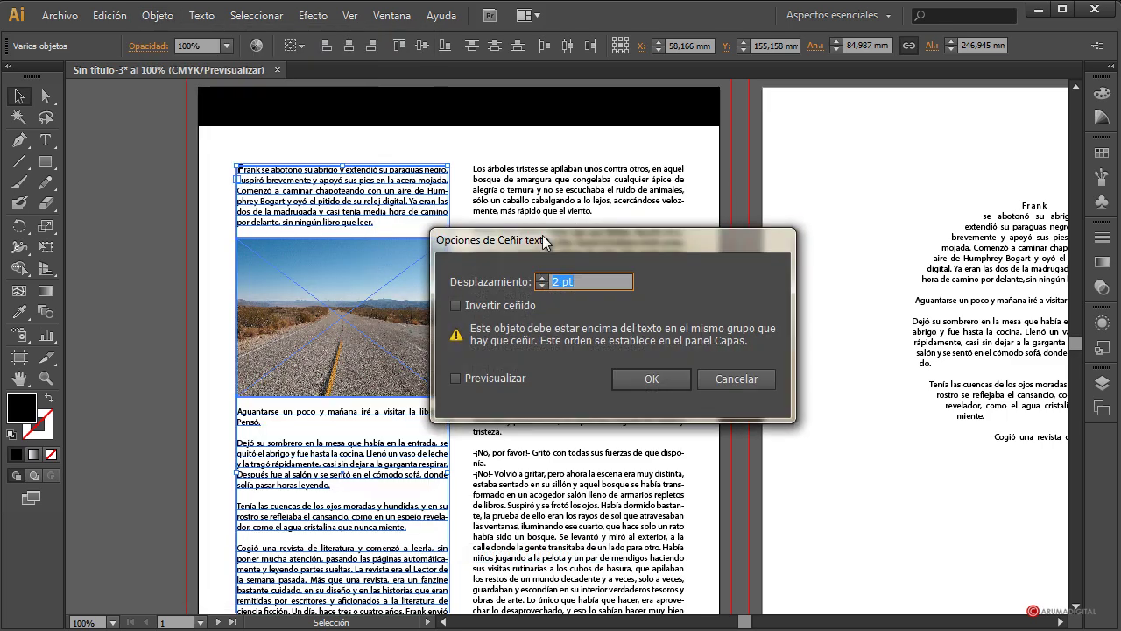
left_click_drag(542, 234, 680, 247)
left_click(612, 382)
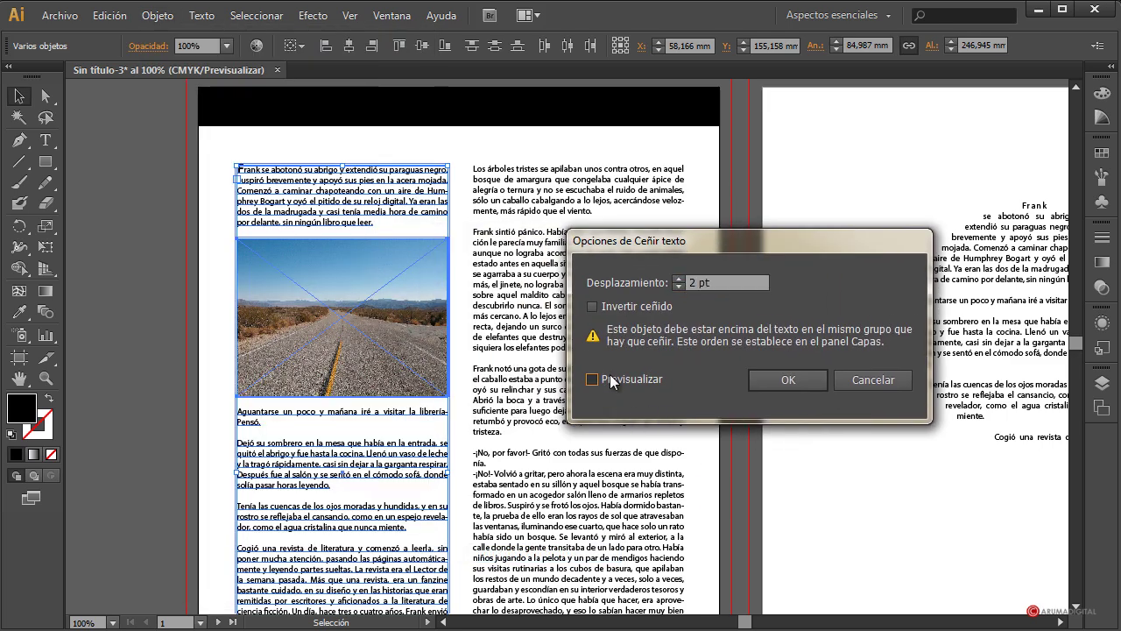
- Try text wrap offsets of 11 pt and 3 pt around the photo
left_click(679, 279)
left_click(679, 279)
left_click(679, 278)
left_click(679, 278)
left_click(679, 279)
left_click(678, 279)
left_click(679, 278)
left_click(679, 279)
left_click(679, 279)
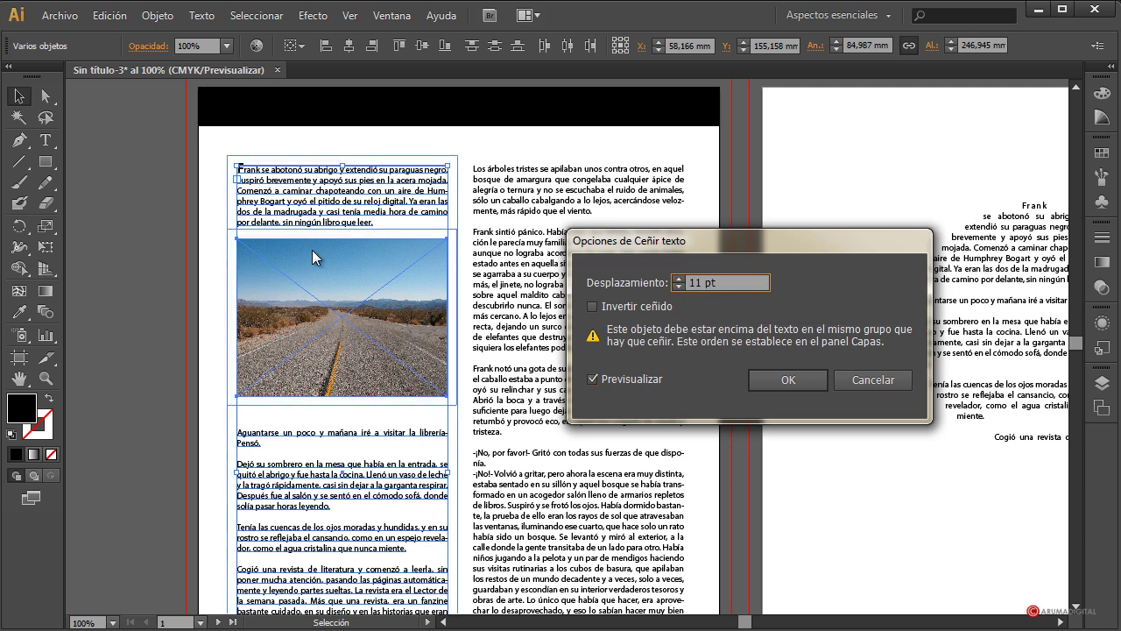
left_click(679, 287)
left_click(679, 286)
left_click(679, 287)
left_click(679, 287)
left_click(679, 287)
left_click(679, 287)
left_click(679, 286)
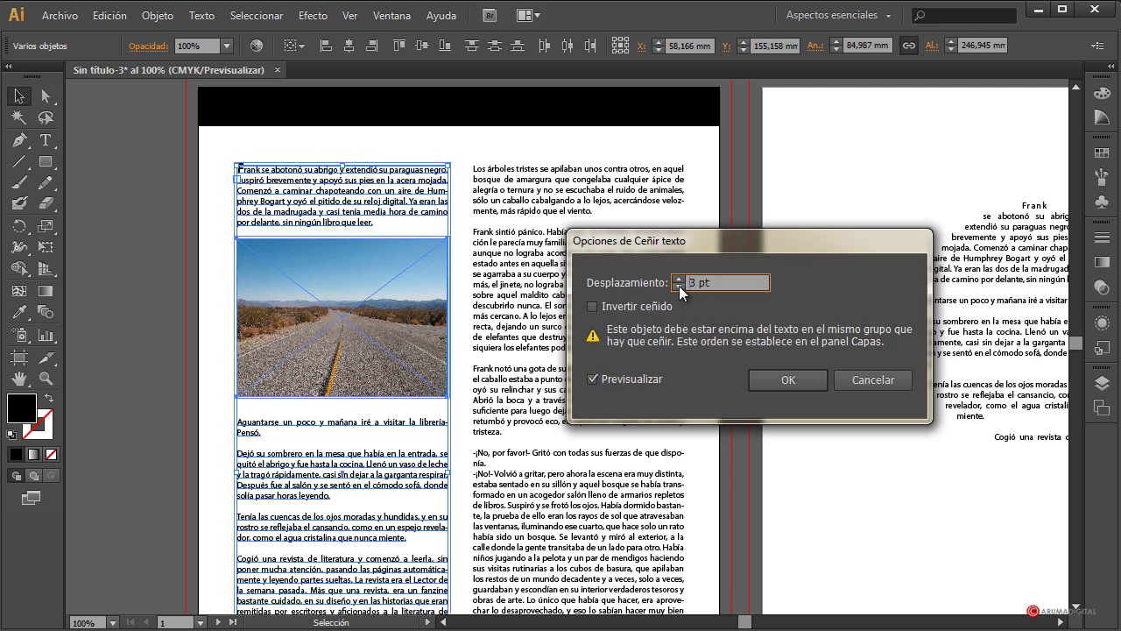
- Set the text wrap offset to 7 pt and apply the options
left_click(680, 277)
left_click(680, 276)
left_click(680, 277)
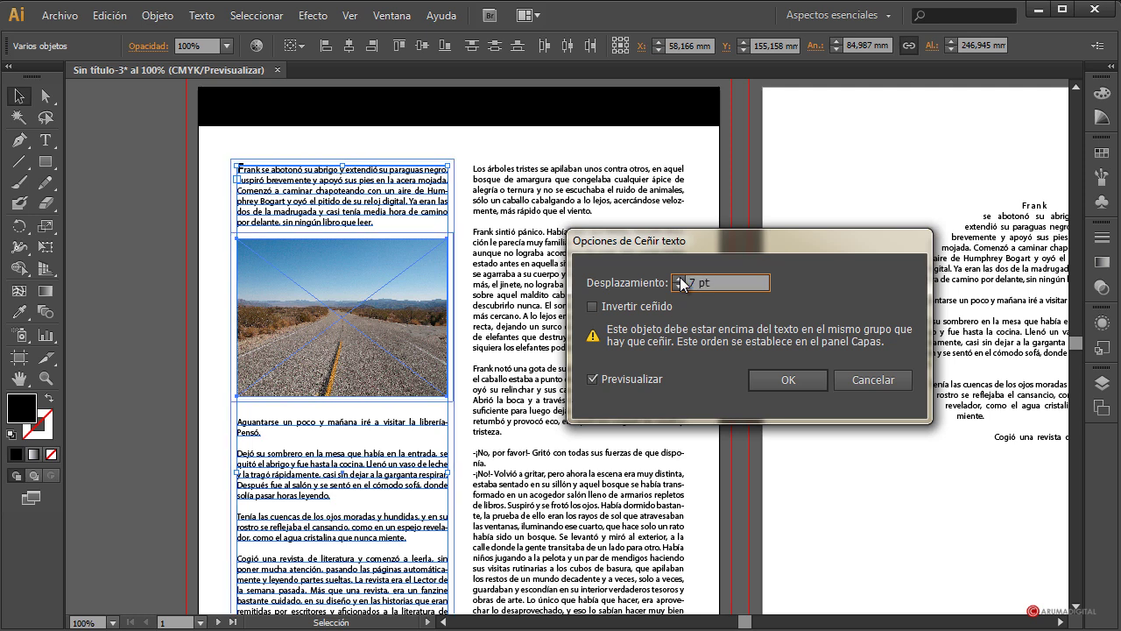
left_click(787, 380)
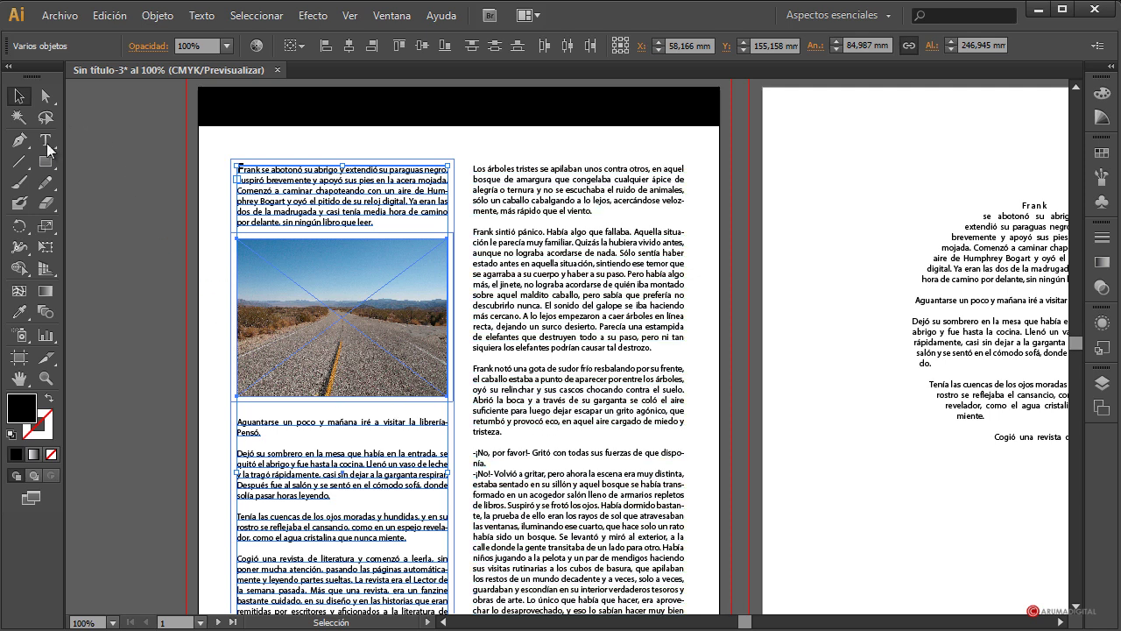
- Delete the blank line between the photo and the "Aguantarse un poco" paragraph, and deselect the text
left_click(46, 140)
left_click(243, 410)
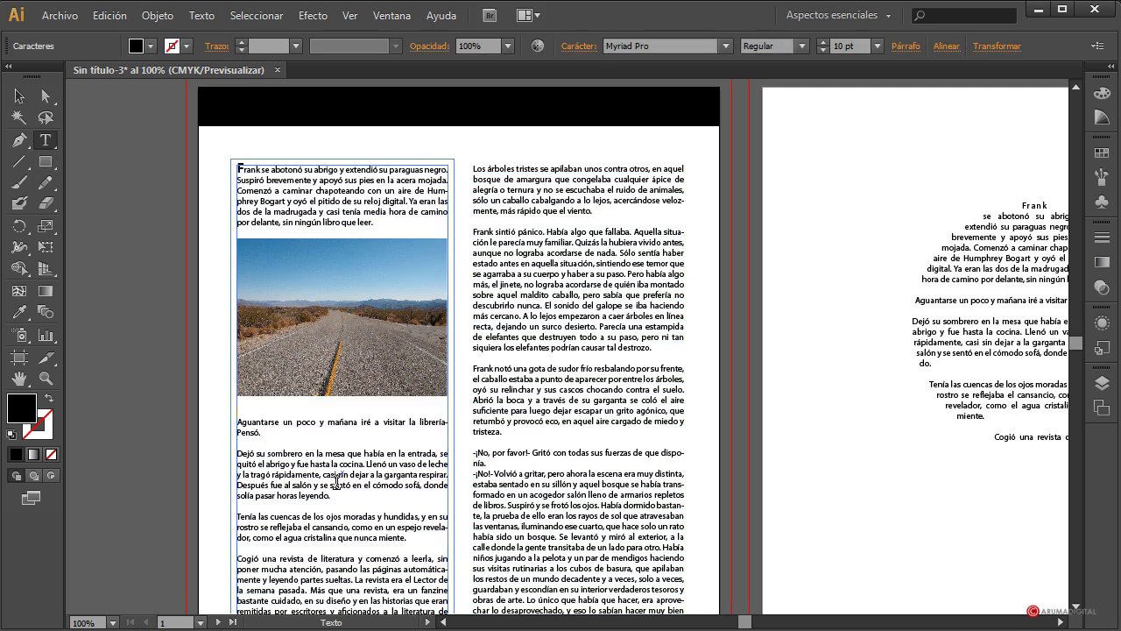
key("BackSpace")
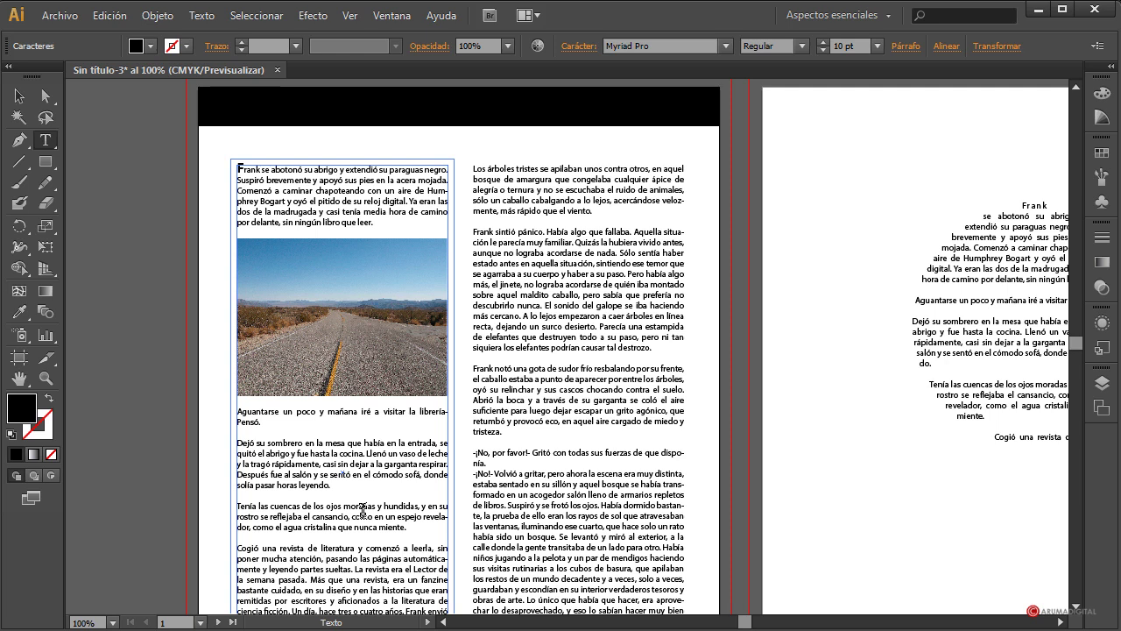
key("Escape")
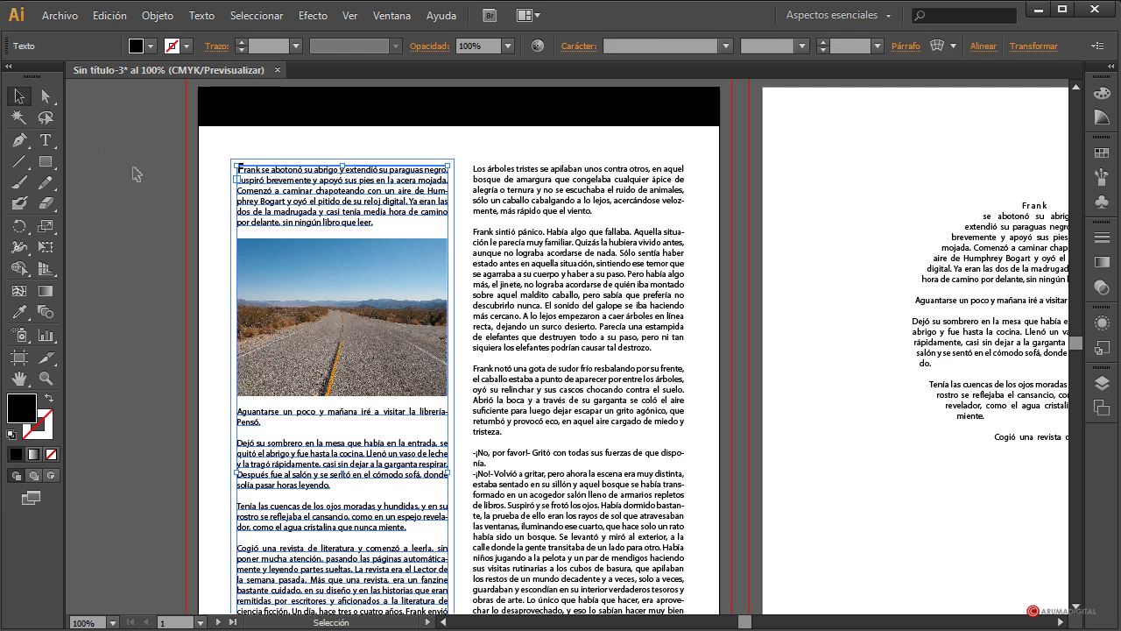
left_click(140, 169)
- Place the image DSC_0388ap.JPG from the Recursos folder into the document as a linked file
scroll(143, 169, "down", 5)
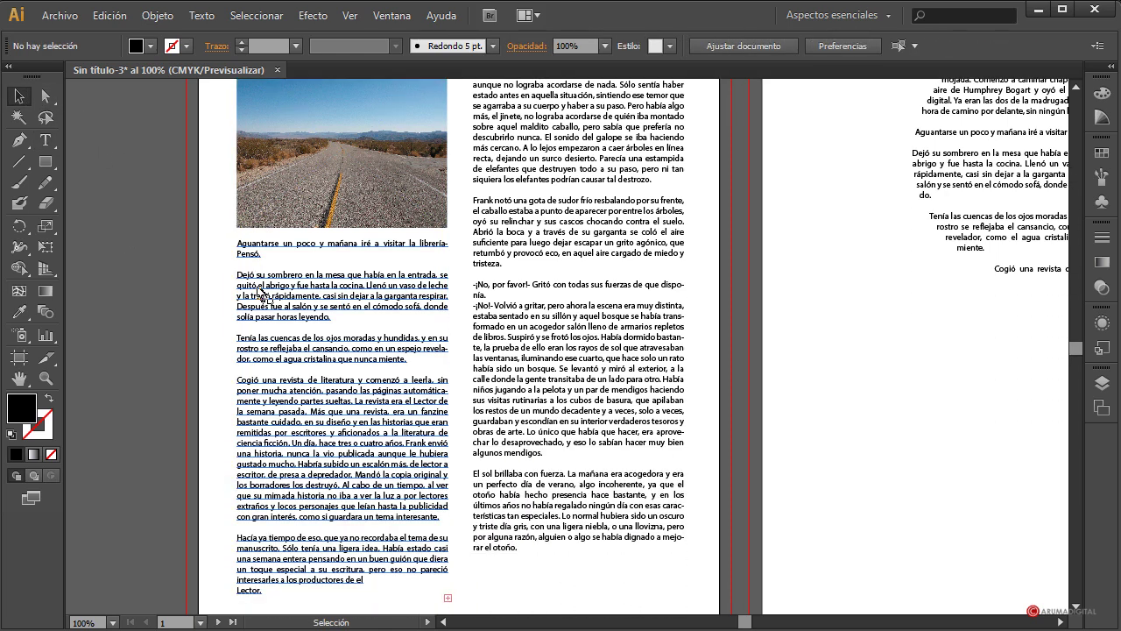
scroll(173, 372, "up", 3)
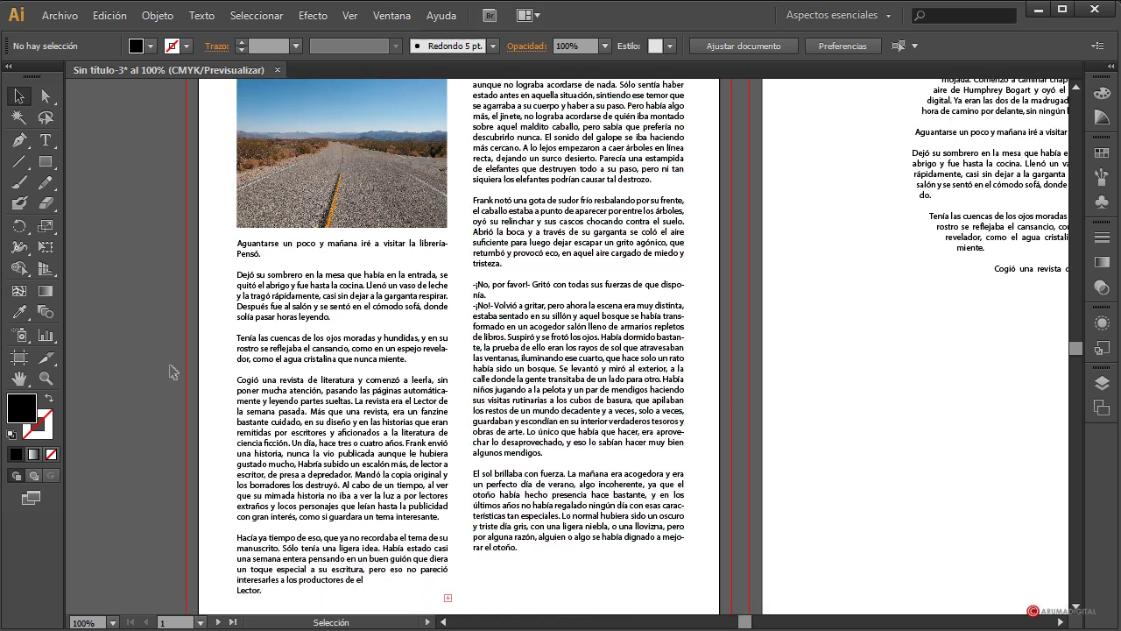
left_click(62, 15)
left_click(89, 301)
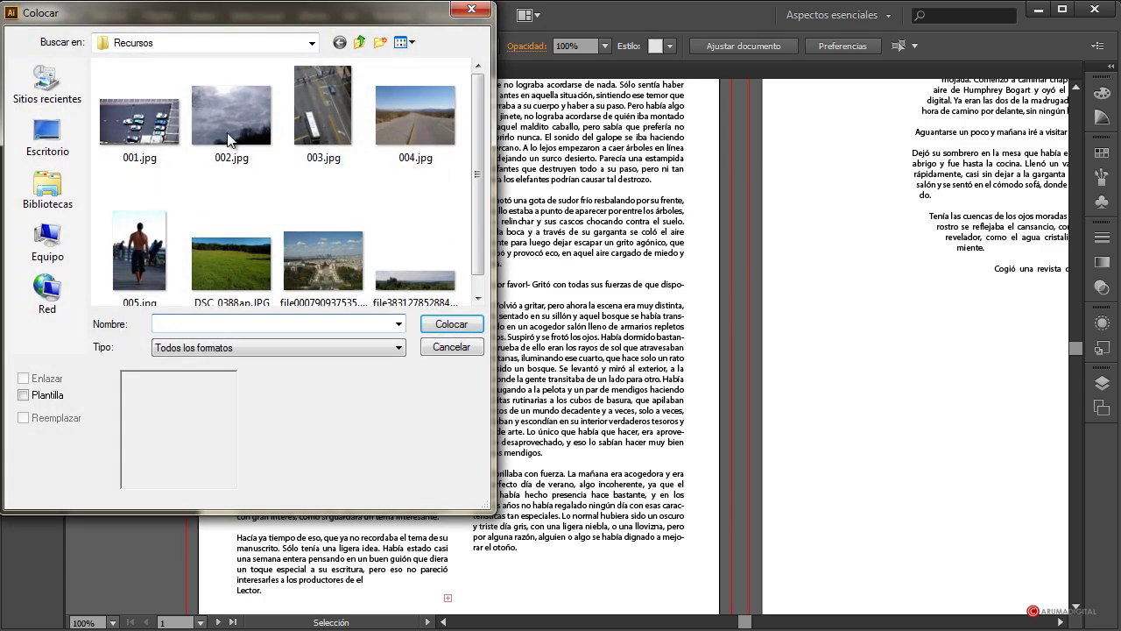
double_click(239, 258)
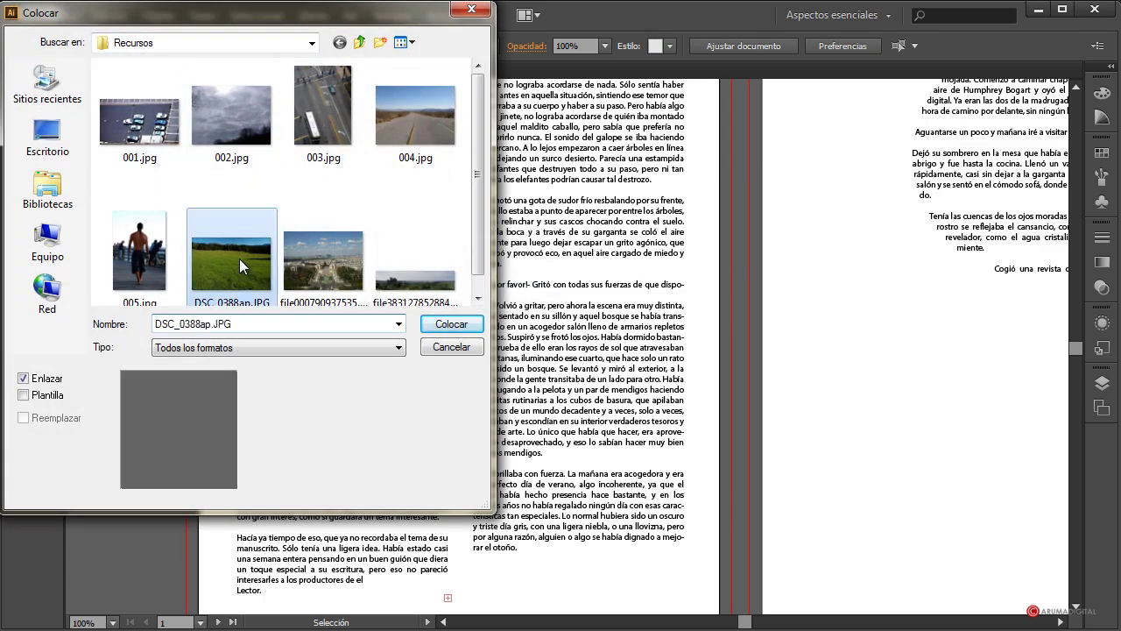
- Scale down the placed meadow photo and position it across both text columns in the lower half of the Pag 02 page
left_click_drag(883, 138, 481, 383)
left_click_drag(411, 457, 505, 364)
left_click_drag(447, 390, 446, 421)
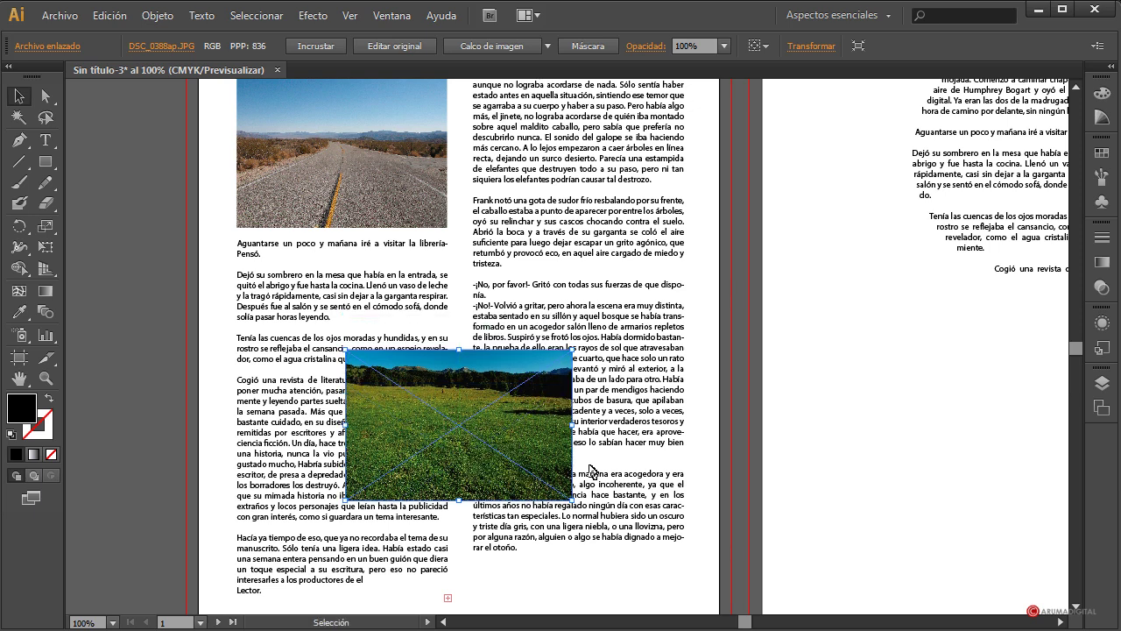
scroll(591, 471, "down", 1)
left_click_drag(422, 357, 424, 378)
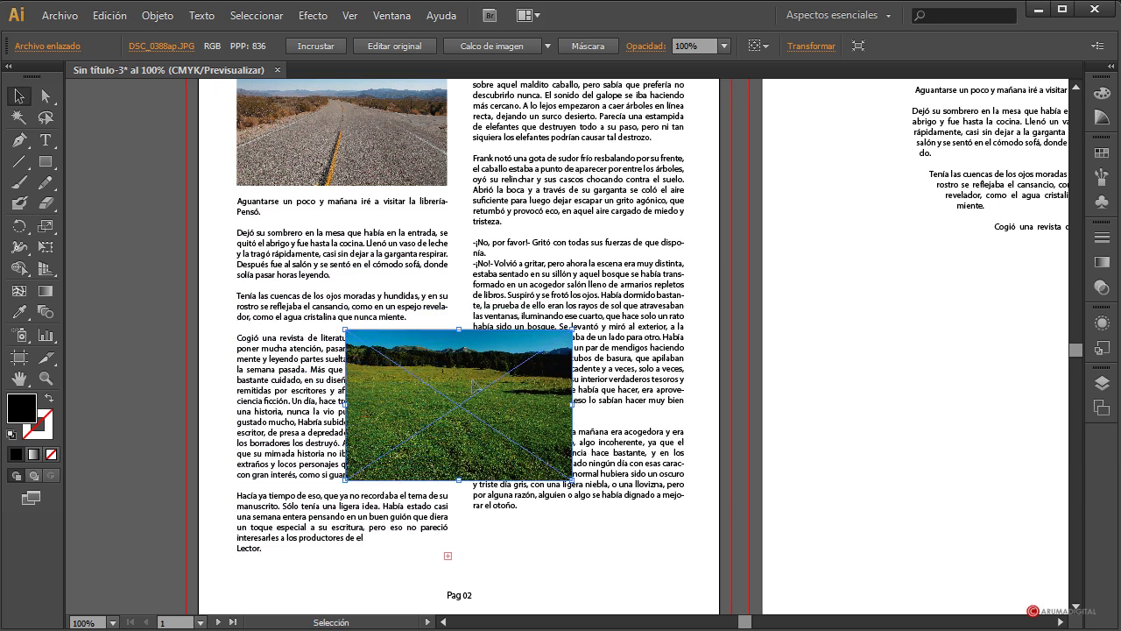
- Reduce the meadow photo slightly more and center it over the gap between the two text columns
left_click_drag(573, 331, 548, 345)
left_click_drag(442, 391, 449, 381)
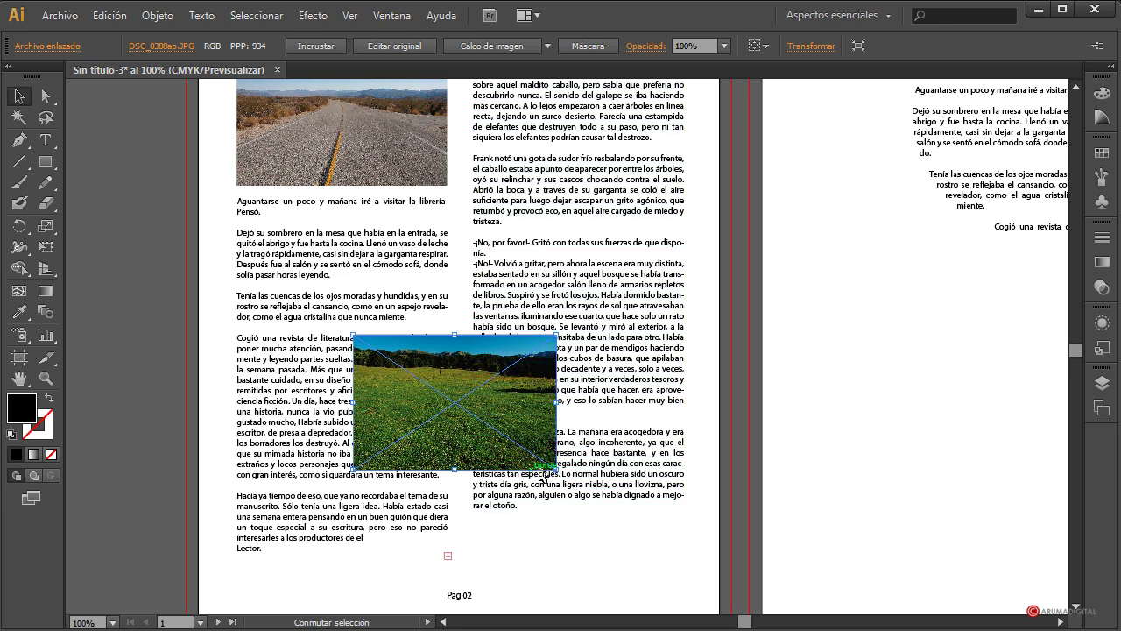
left_click_drag(553, 467, 571, 480)
mouse_move(453, 408)
left_mouse_down()
mouse_move(457, 392)
mouse_move(456, 431)
mouse_move(454, 409)
left_mouse_up()
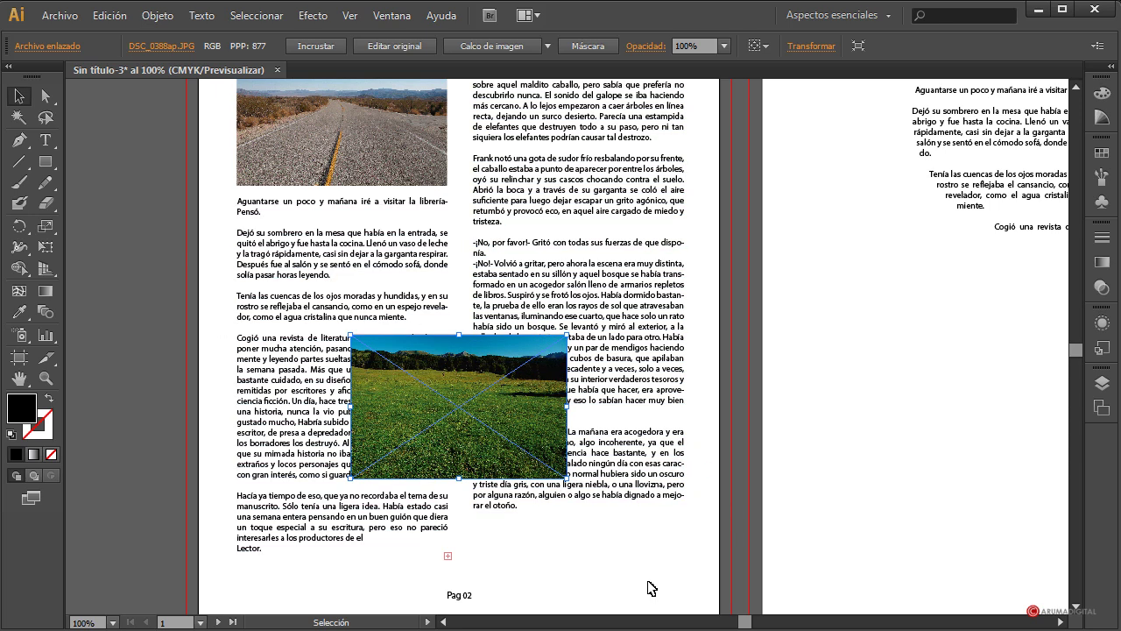
- Make both text columns wrap around the meadow photo and accept wrapping for all selected objects
left_click_drag(649, 588, 315, 438)
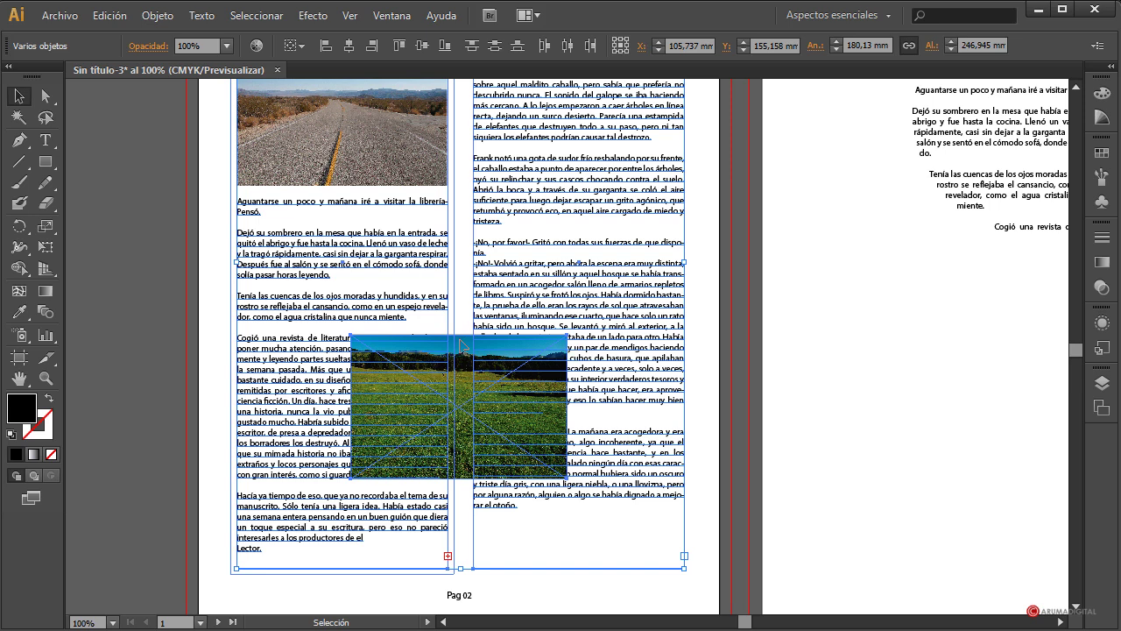
left_click(662, 587)
left_click_drag(695, 557, 311, 371)
left_click(157, 15)
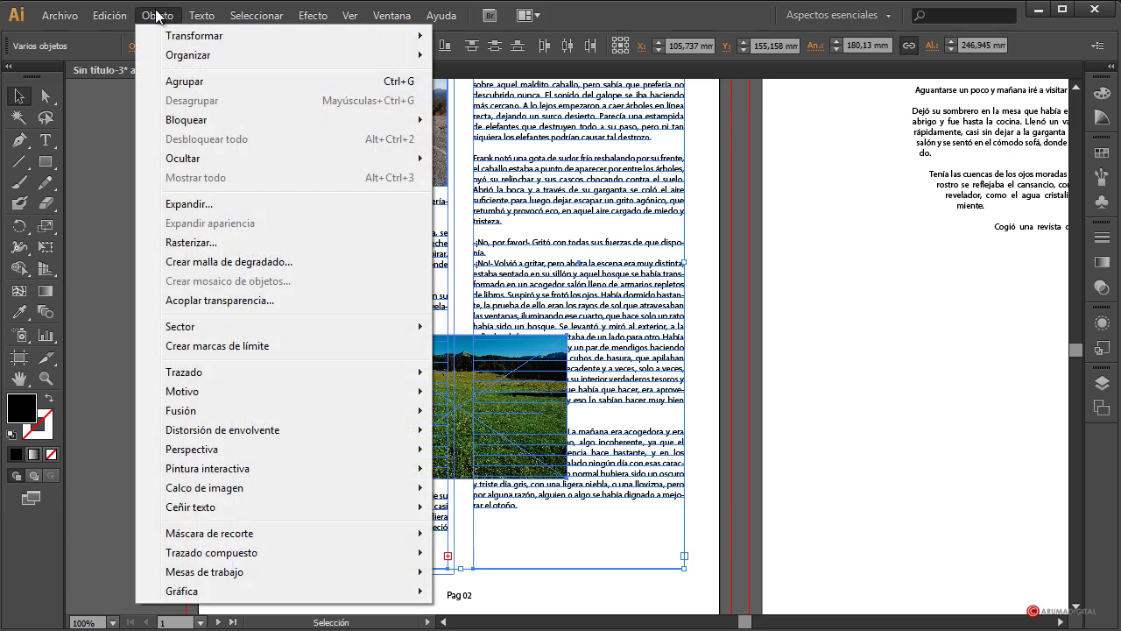
mouse_move(394, 507)
left_click(551, 504)
left_click(649, 348)
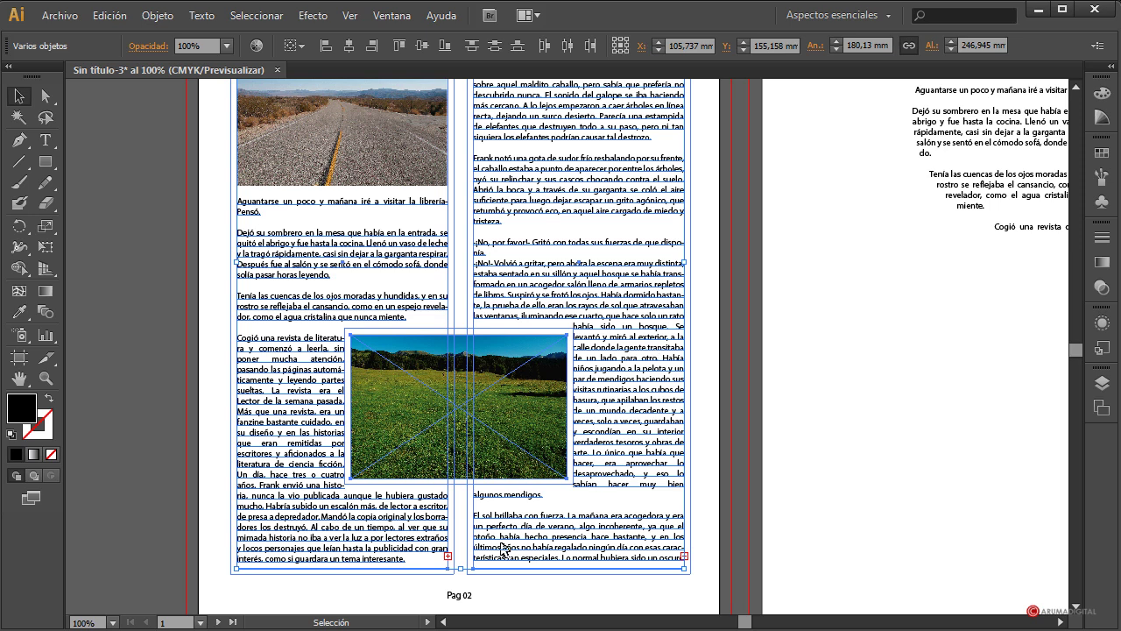
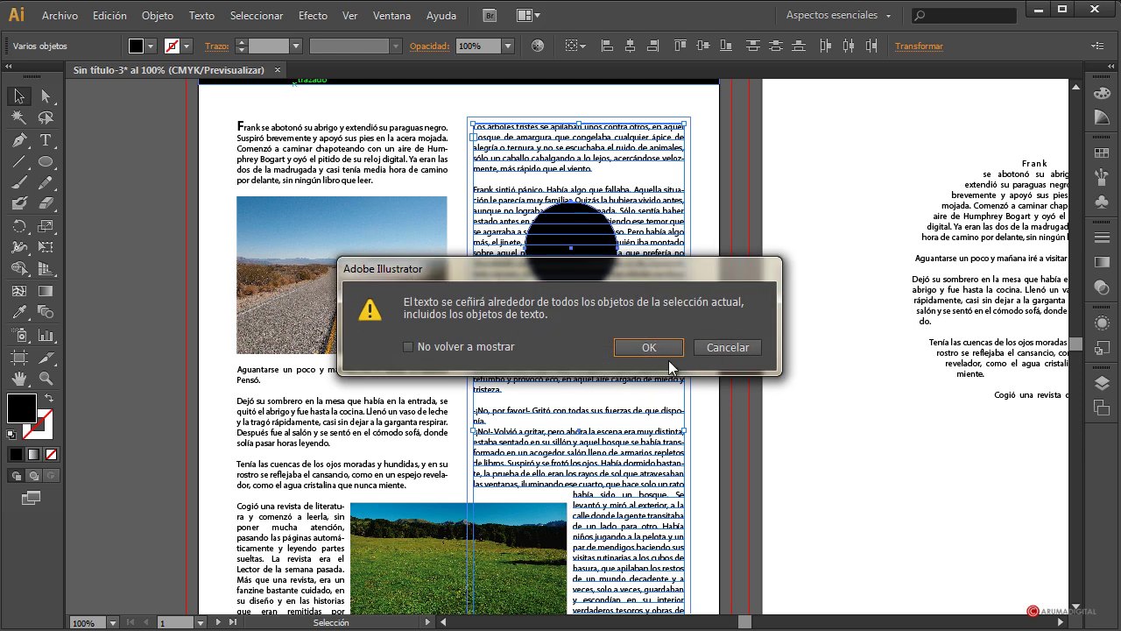
- Confirm the text wrap for the black circle in the second text column and deselect everything
left_click(665, 353)
left_click(146, 342)
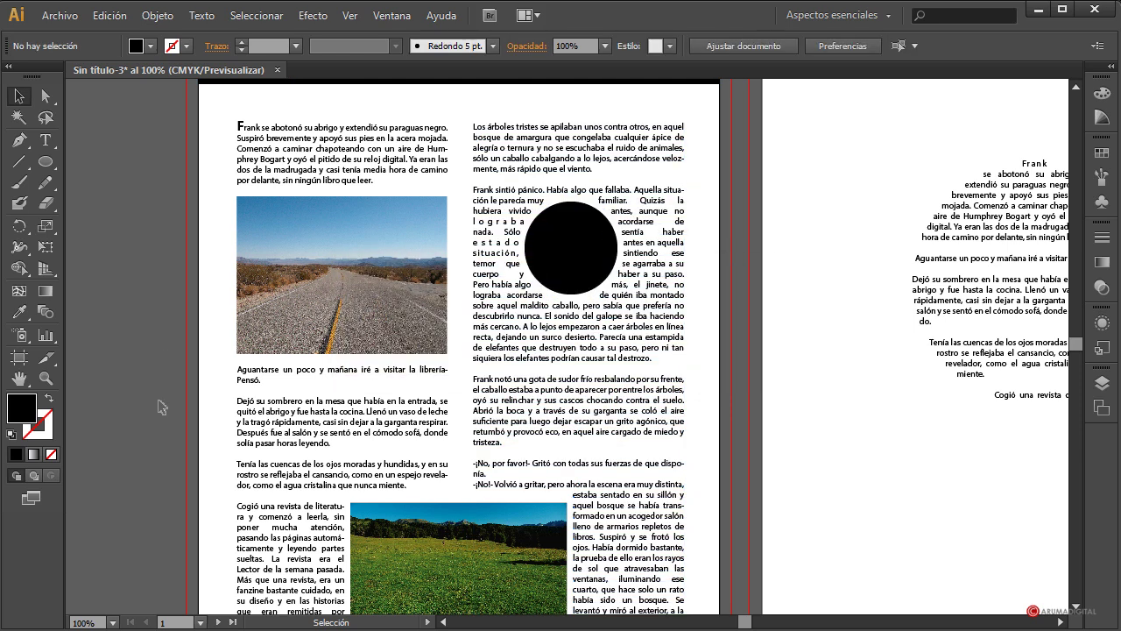
scroll(157, 332, "down", 3)
scroll(158, 333, "up", 2)
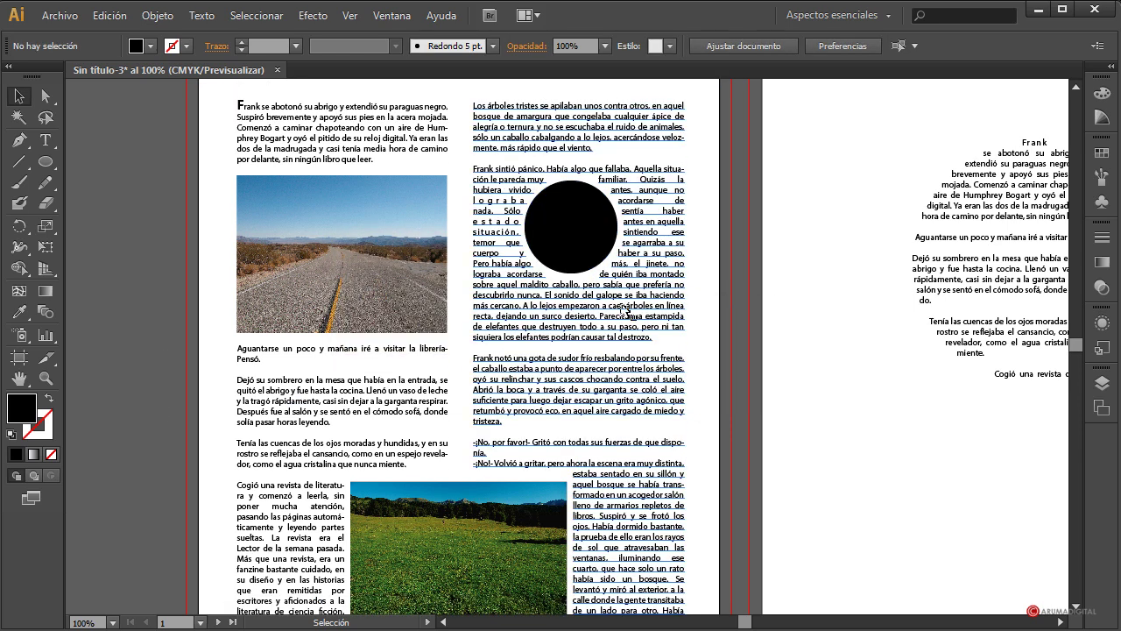
scroll(860, 434, "down", 3)
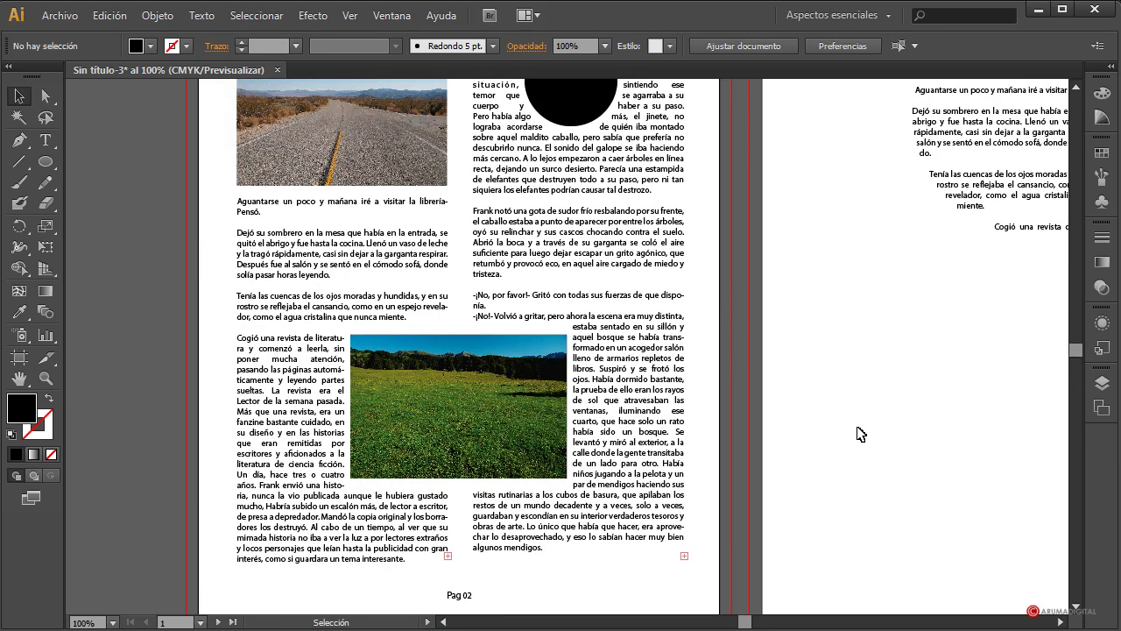
scroll(861, 434, "up", 2)
- Shrink the black circle proportionally about its center so the second column's text reflows around it
left_click(603, 213)
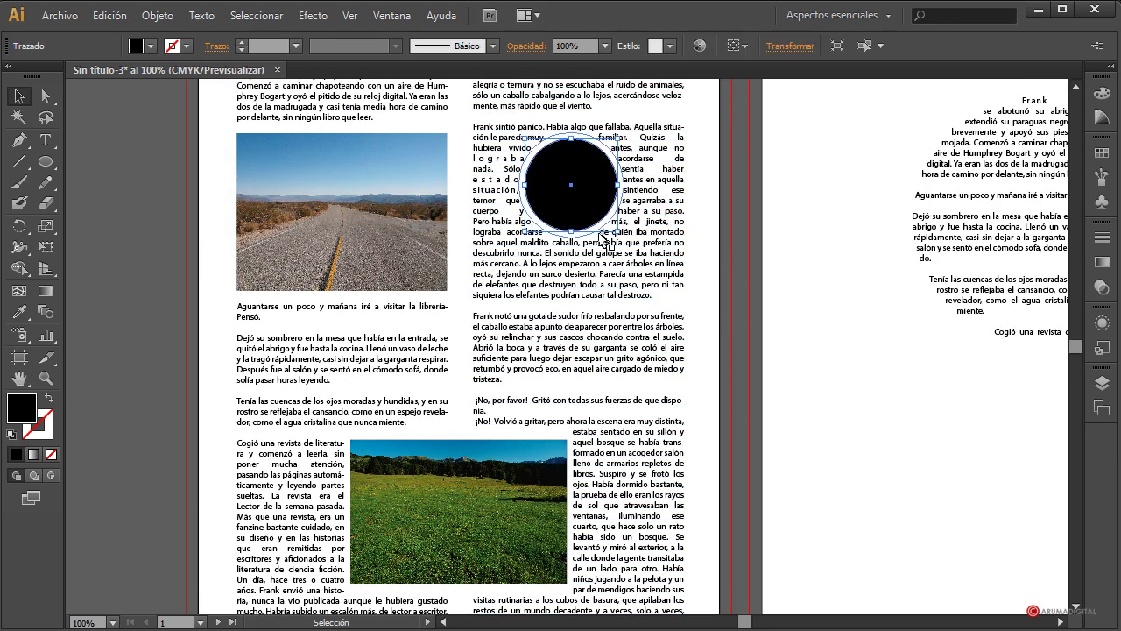
left_click_drag(619, 141, 604, 153)
left_click(733, 279)
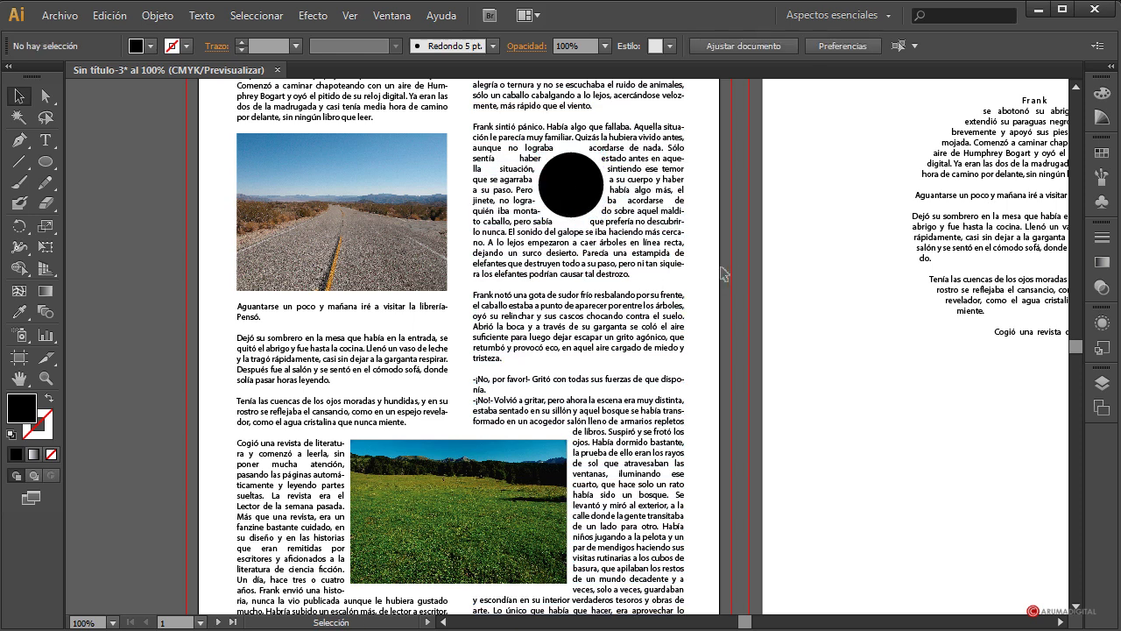
scroll(761, 313, "down", 2)
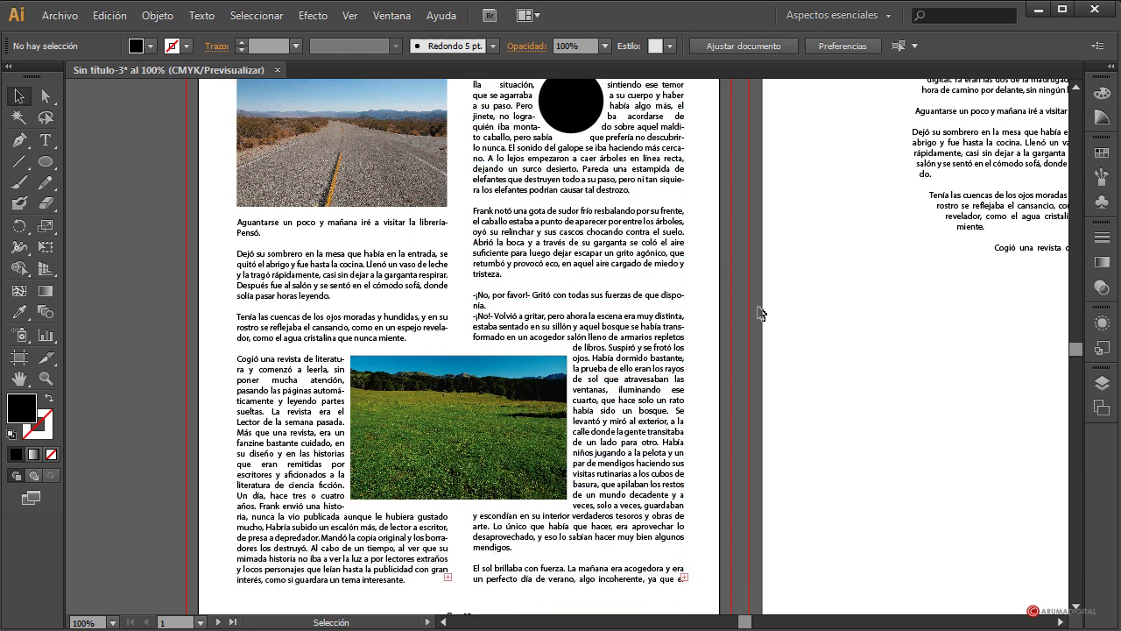
- Select the meadow photo with both text columns and open their text wrap options with preview enabled
left_click(464, 447)
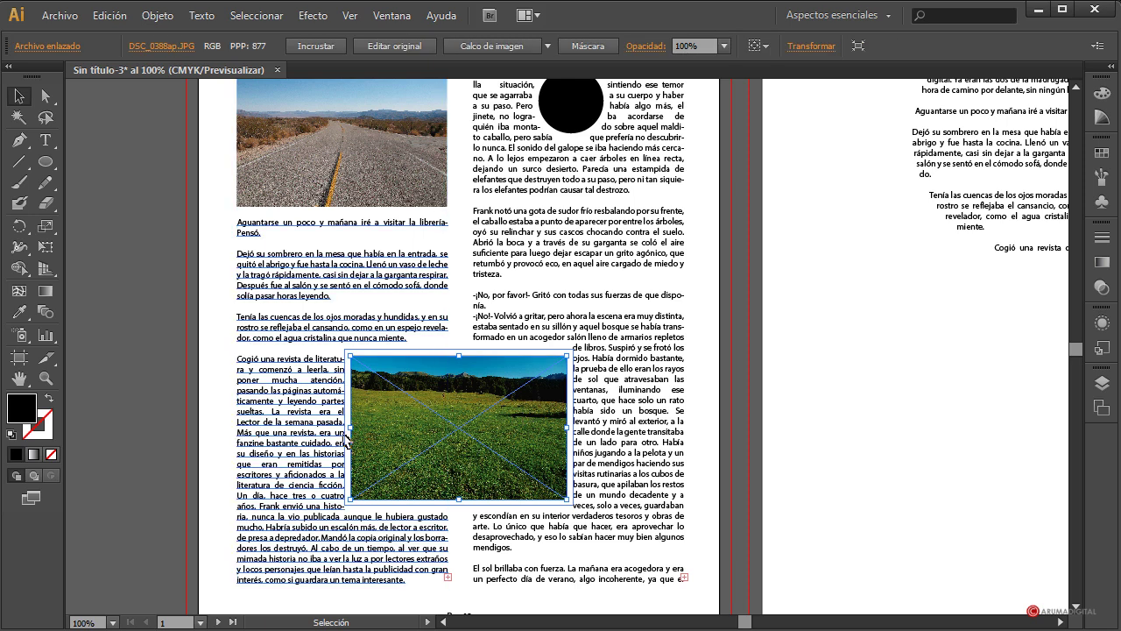
scroll(719, 579, "down", 1)
scroll(719, 579, "up", 1)
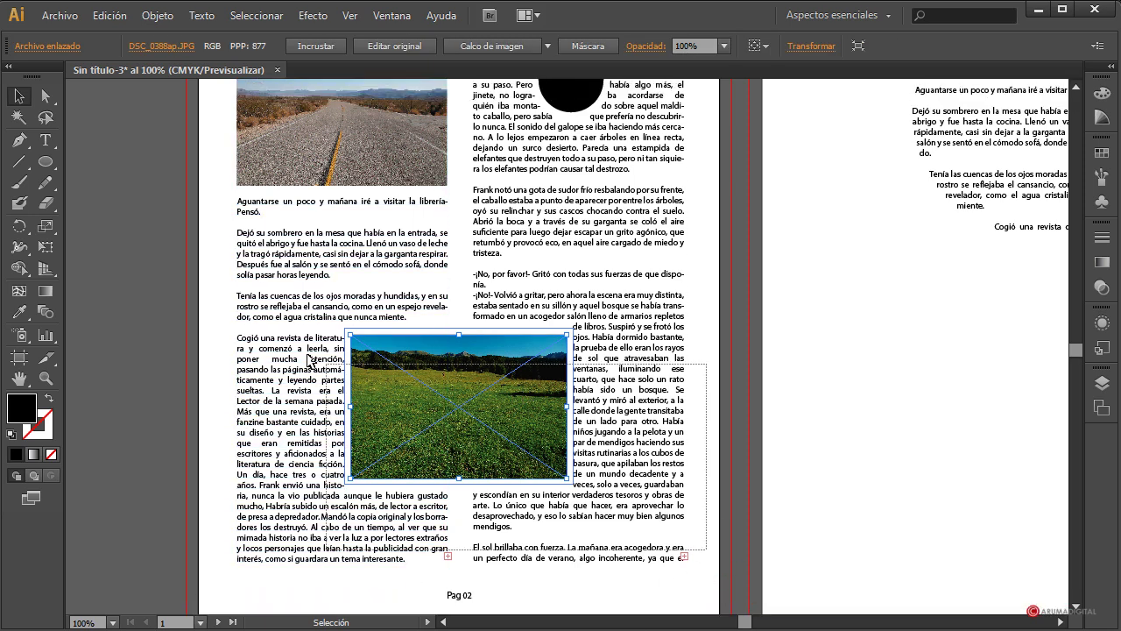
left_click_drag(707, 563, 194, 106)
left_click(157, 15)
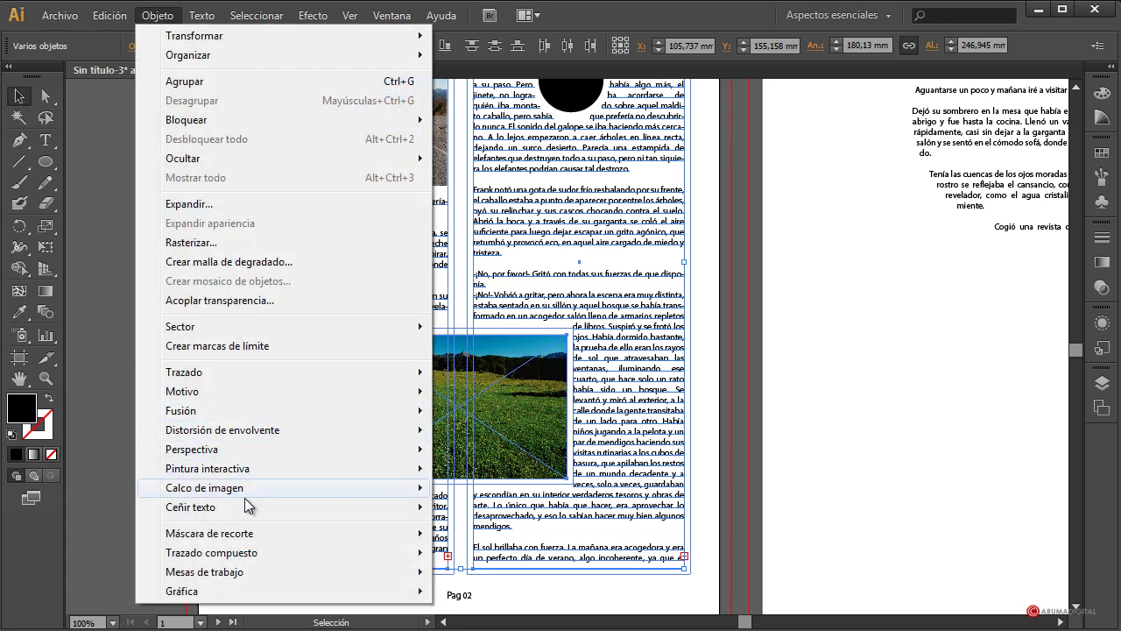
mouse_move(254, 508)
left_click(512, 553)
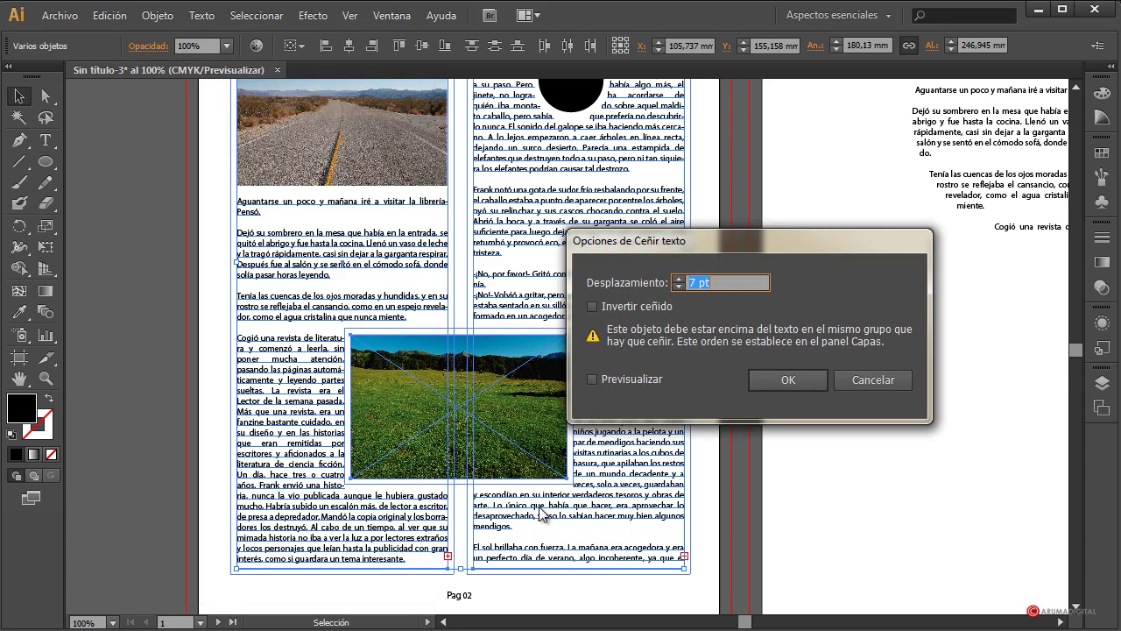
left_click(619, 382)
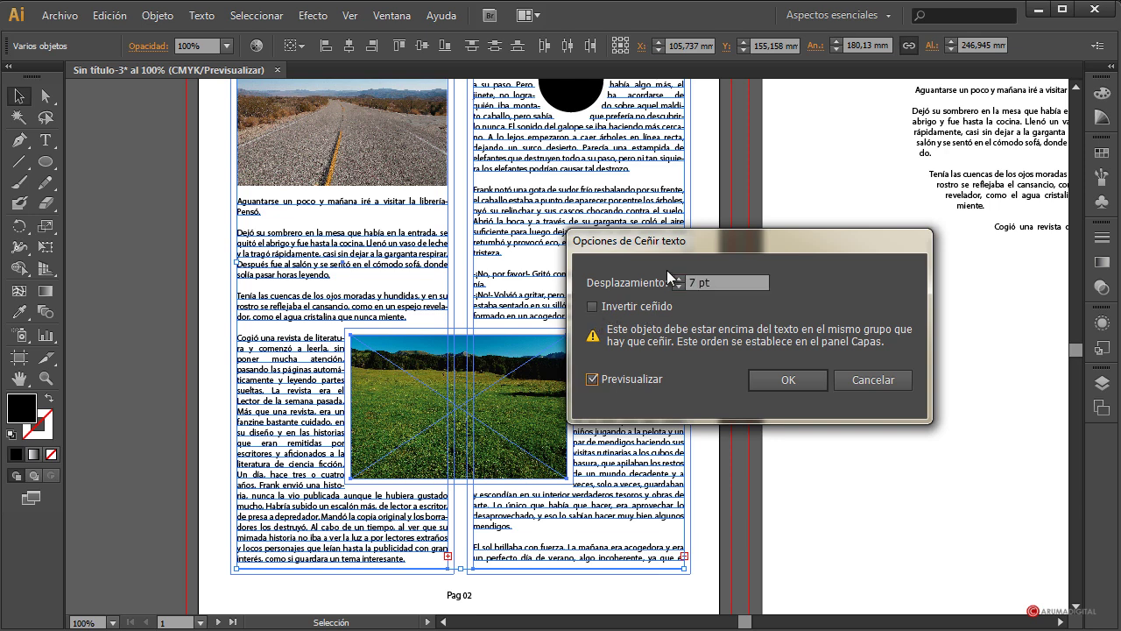
- Set the text wrap offset to 14 pt, apply it, and deselect the objects
left_click(679, 278)
left_click(679, 277)
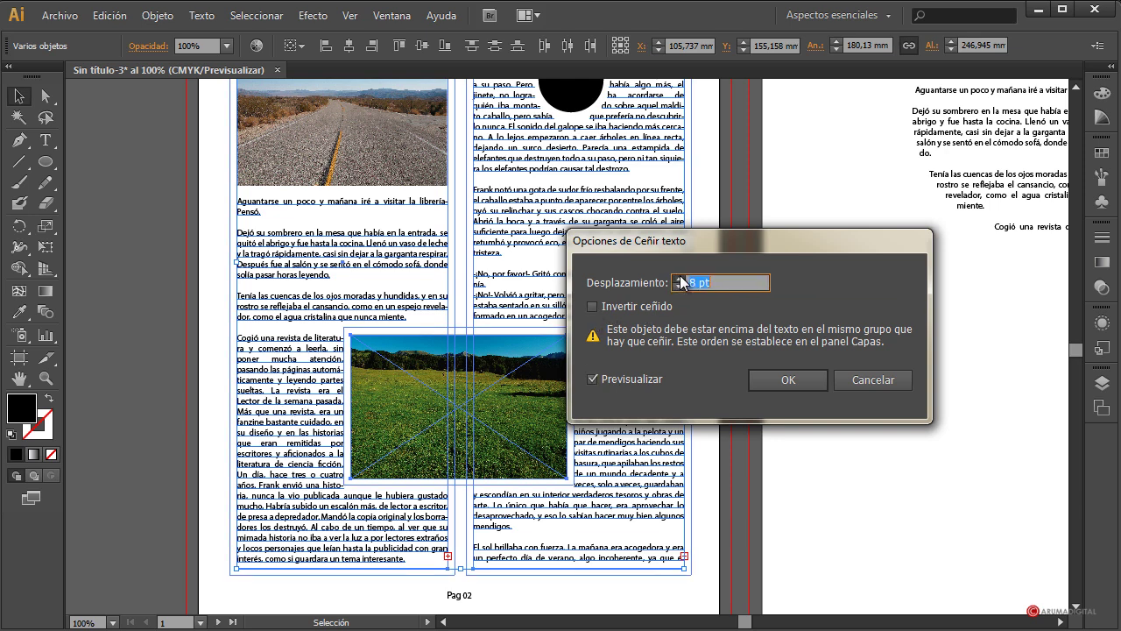
left_click(679, 278)
left_click(679, 278)
left_click(679, 278)
left_click(679, 277)
left_click(679, 278)
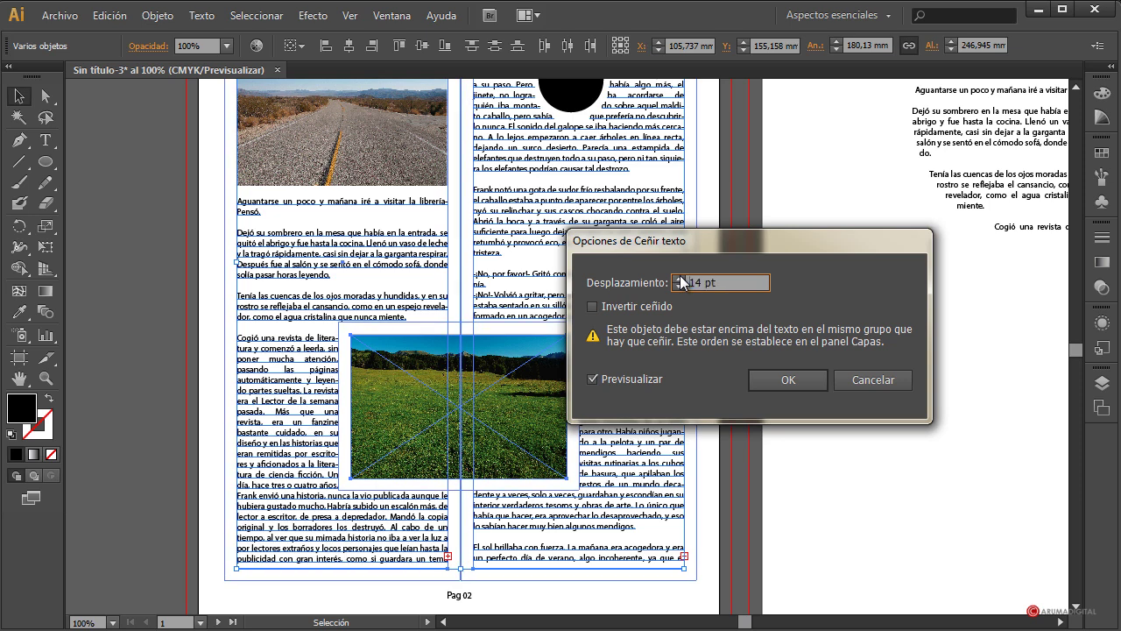
left_click(789, 379)
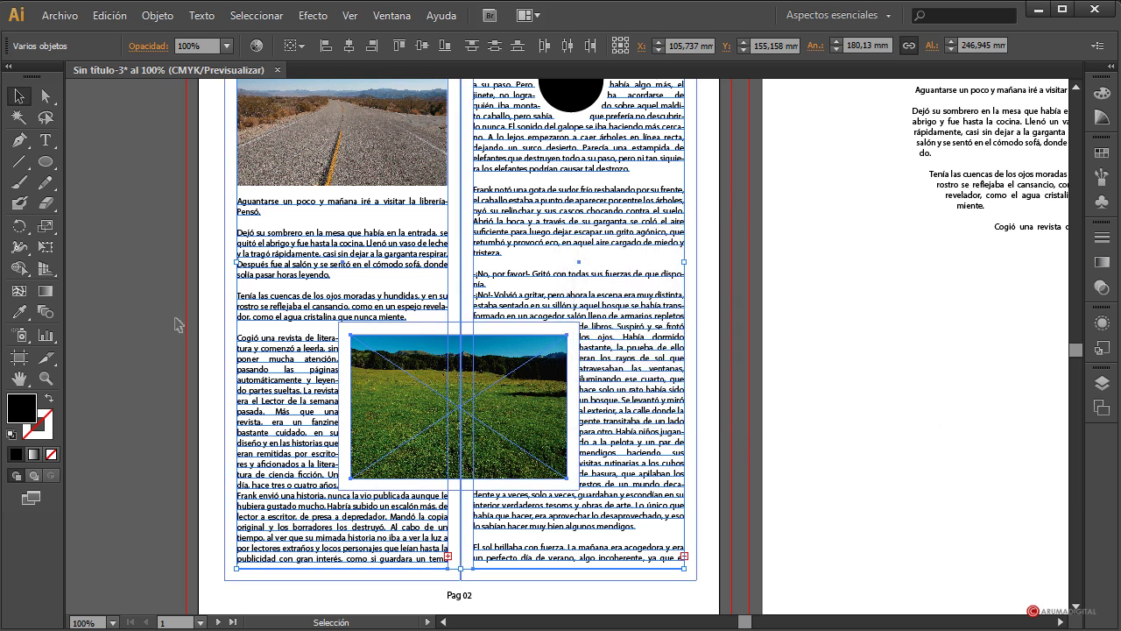
left_click(187, 446)
- Examine how the text flows around the circle and both photos over the whole page
scroll(171, 458, "up", 3)
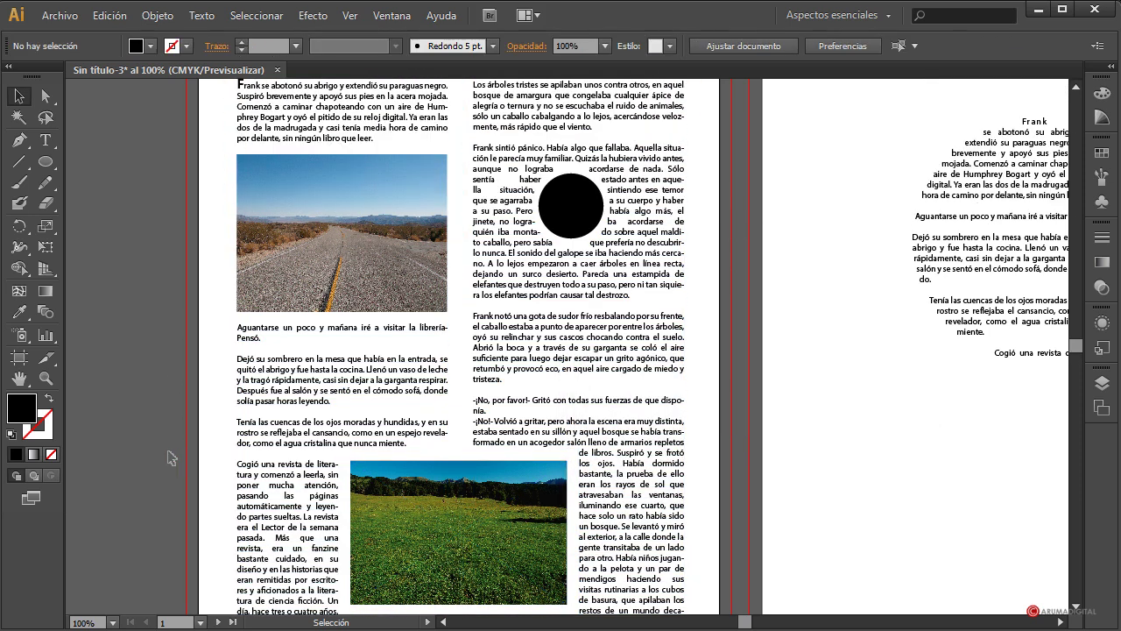
scroll(170, 457, "down", 2)
scroll(117, 407, "up", 5)
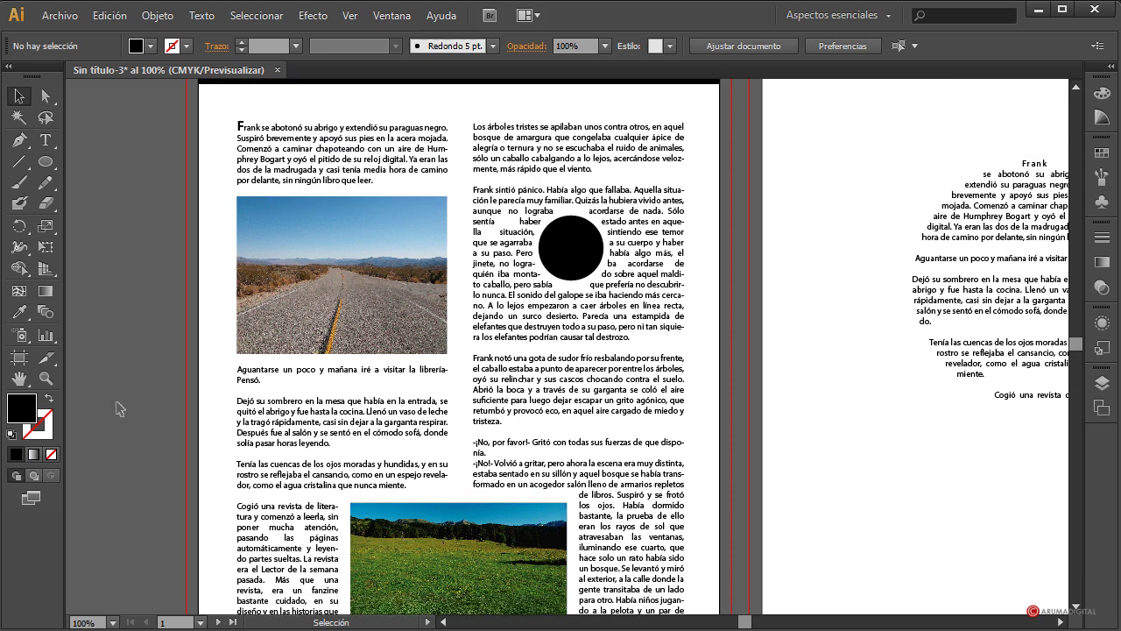
scroll(876, 490, "down", 4)
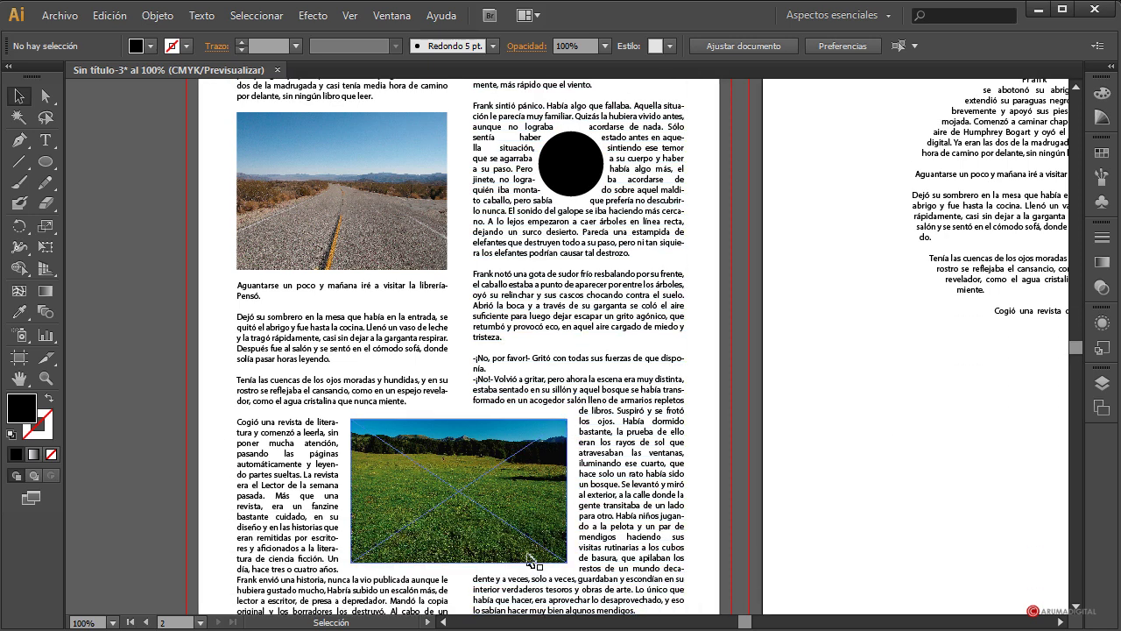
scroll(487, 585, "down", 2)
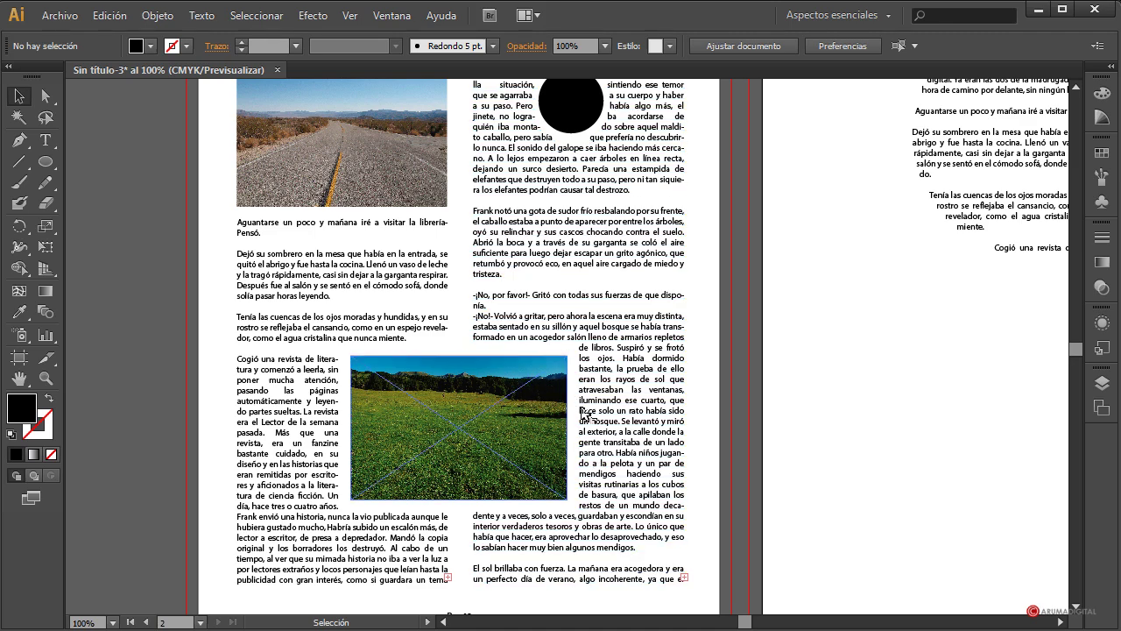
scroll(784, 408, "up", 4)
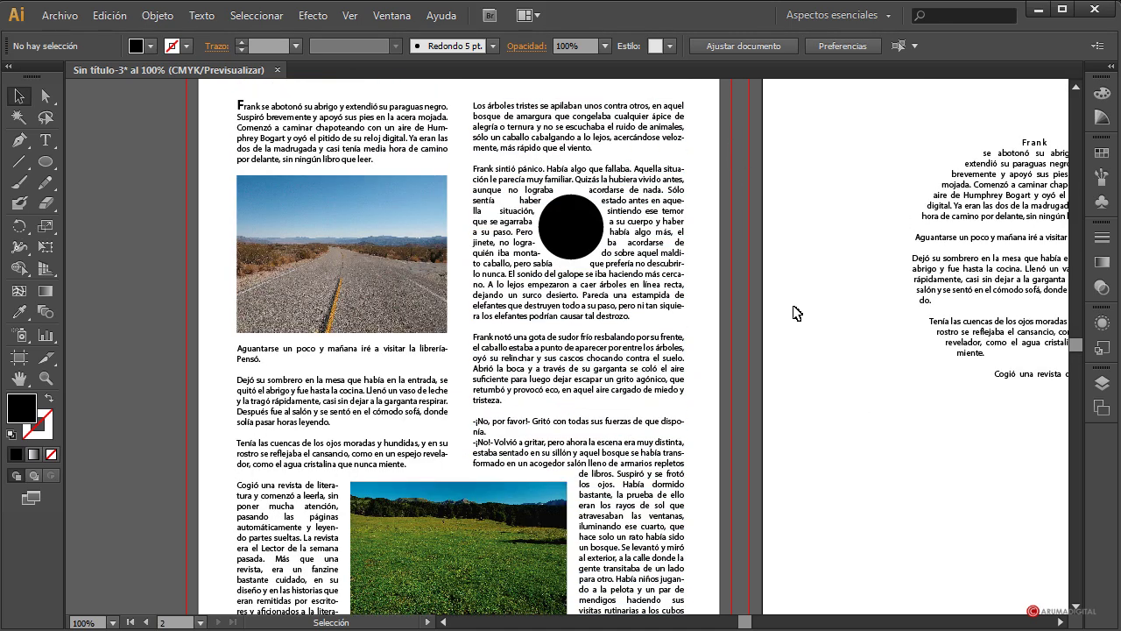
scroll(824, 342, "up", 3)
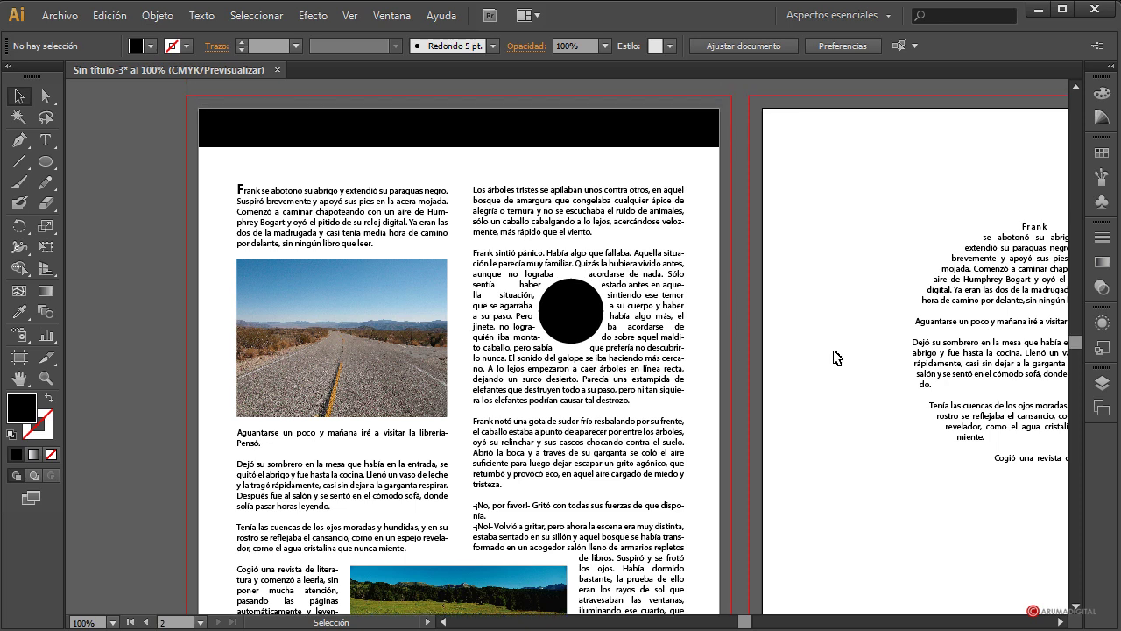
- Try narrowing the second text column by moving its outer edge inward
left_click(686, 304)
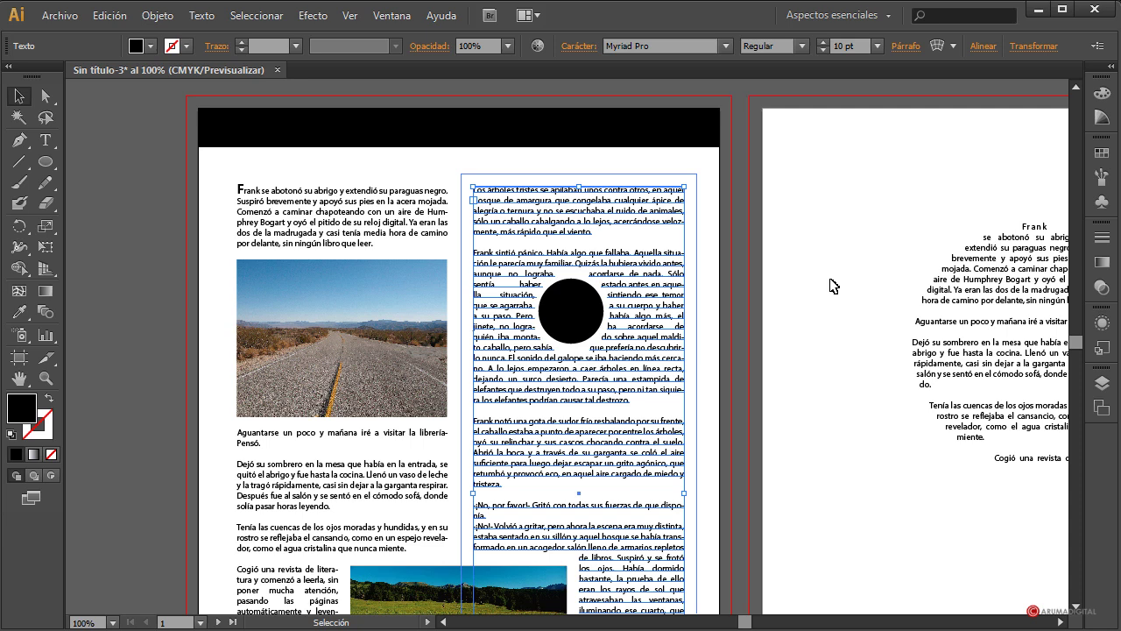
scroll(806, 349, "down", 3)
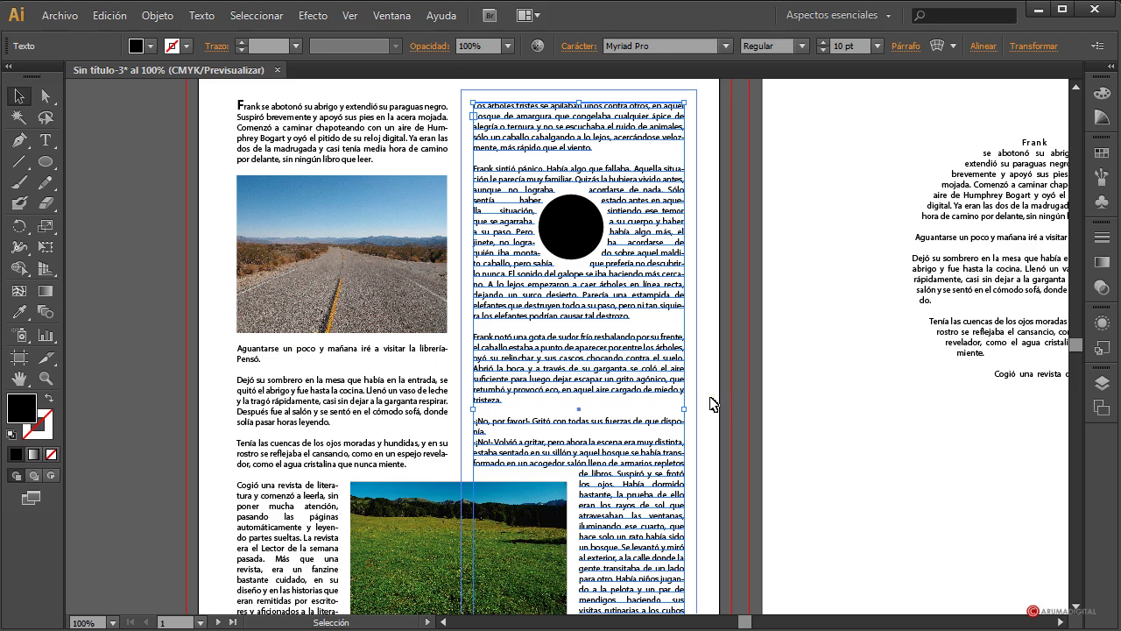
scroll(716, 398, "down", 2)
left_click_drag(685, 347, 650, 347)
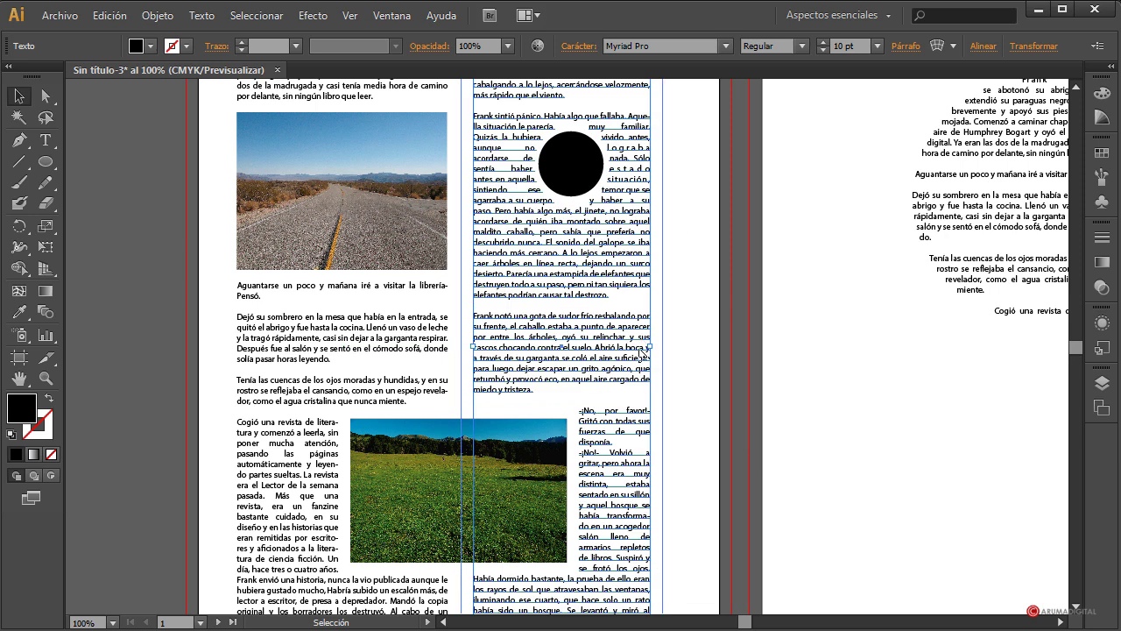
- Widen the second text column so its outer edge lies close to the page edge, and deselect it
scroll(749, 389, "down", 4)
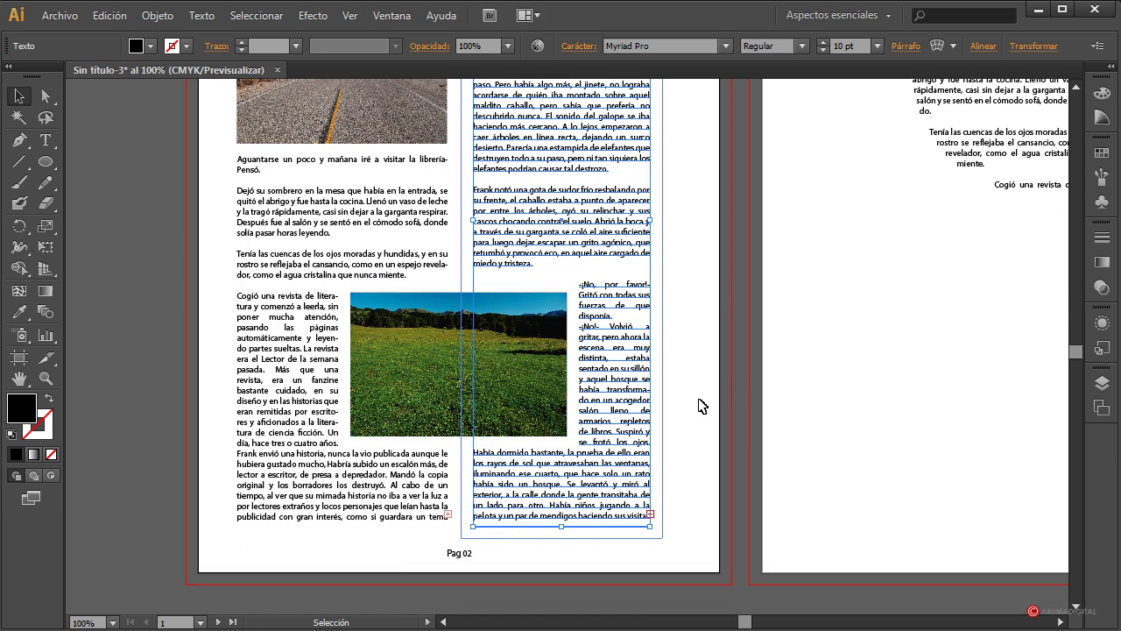
scroll(704, 407, "up", 2)
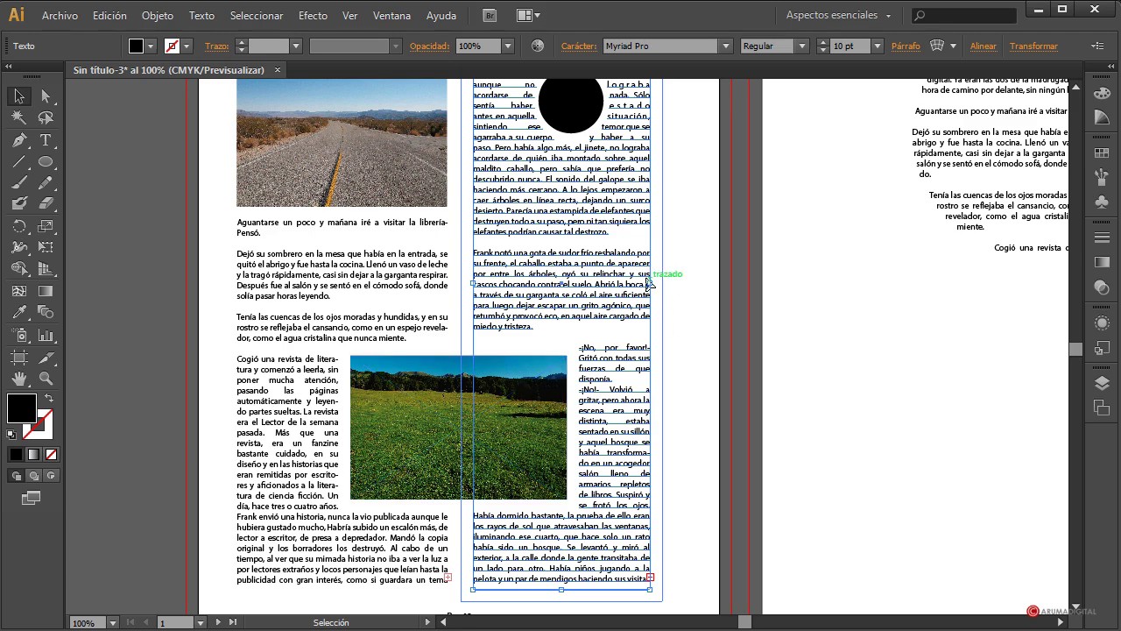
left_click_drag(654, 282, 718, 282)
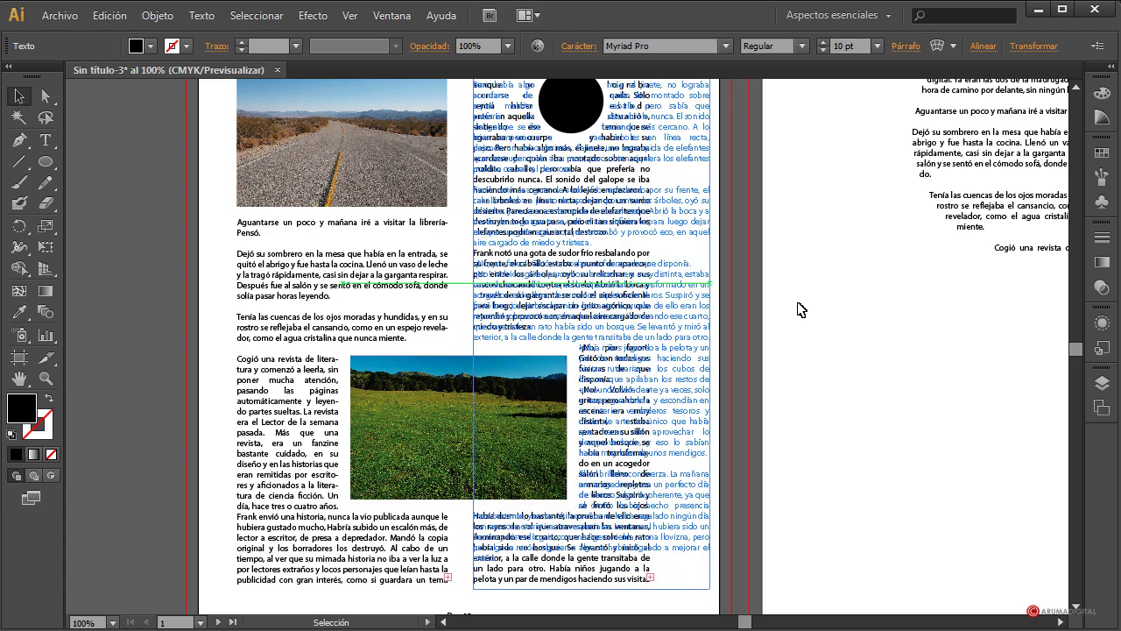
left_click(824, 395)
scroll(823, 395, "up", 4)
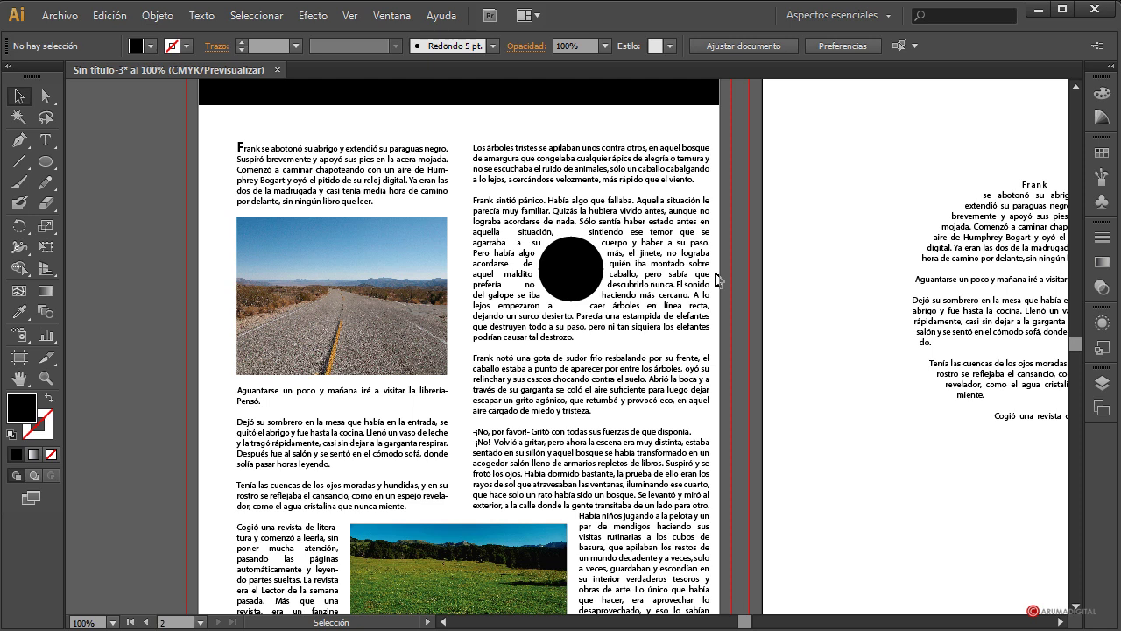
- Try narrowing the second text column again, and undo the column's recent width changes
key("a")
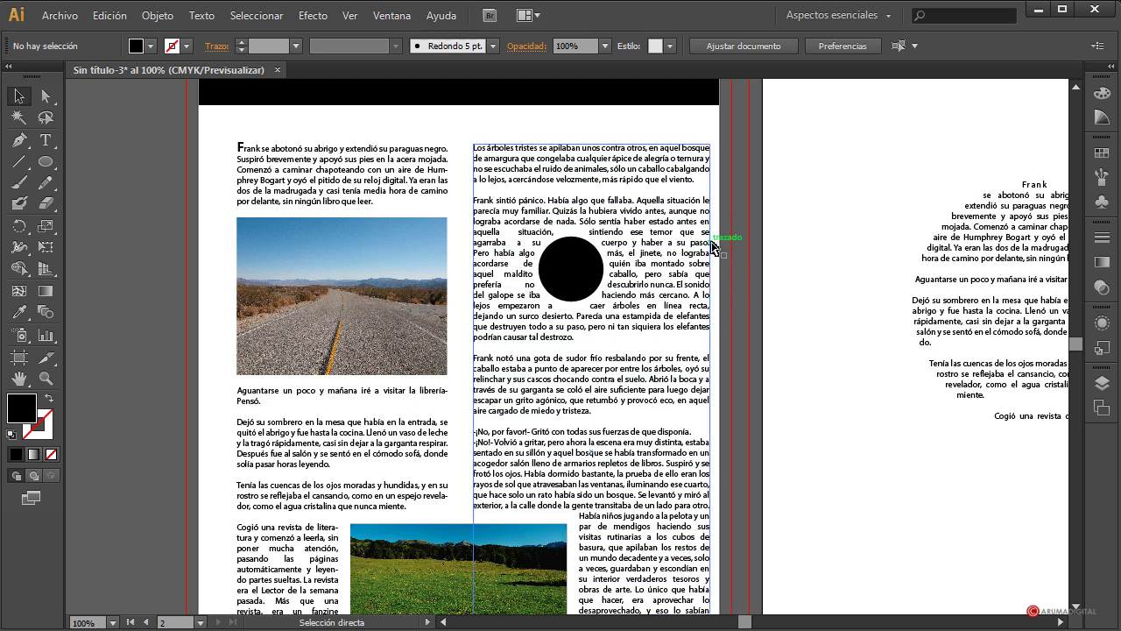
left_click_drag(712, 246, 651, 246)
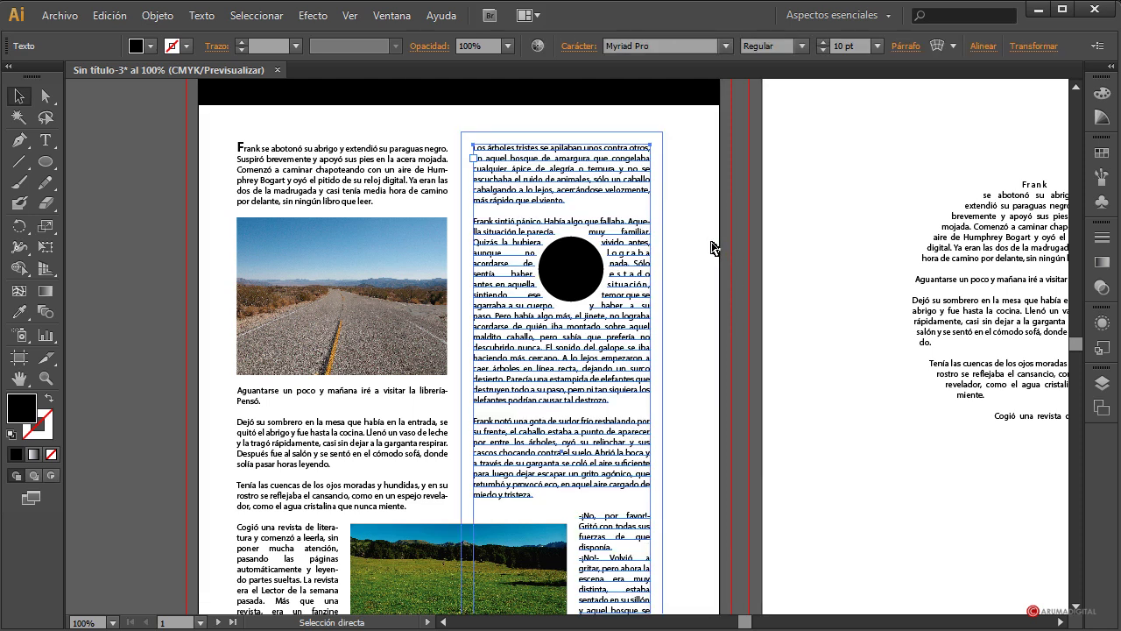
key("ctrl+z")
key("v")
left_click(791, 333)
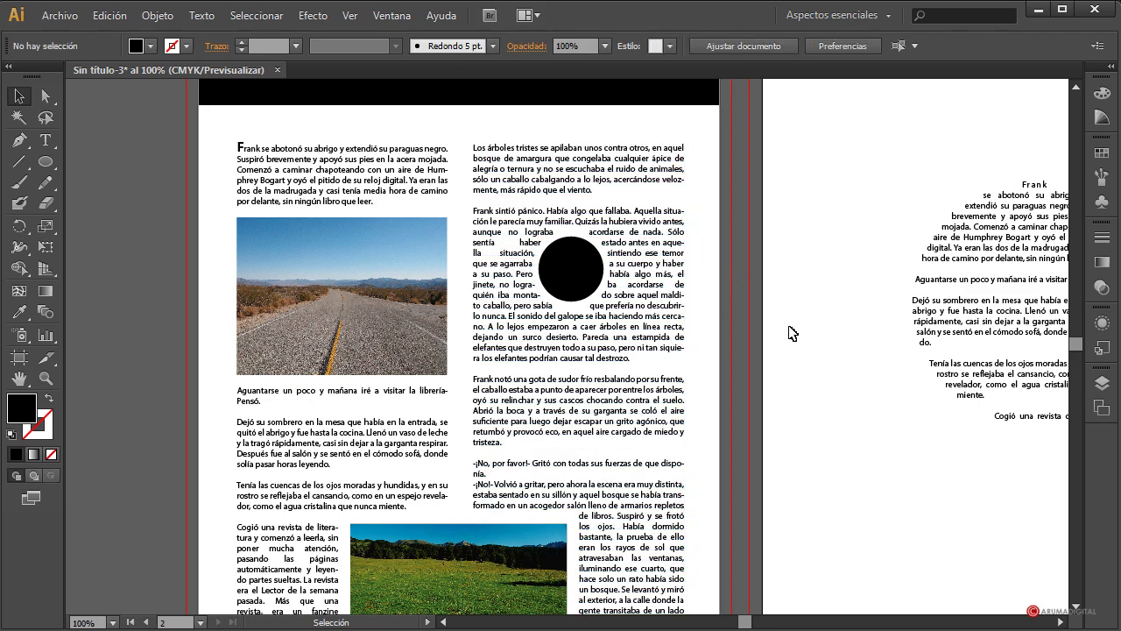
- Add the heading TUTORIALES ARUMADIGITAL inside the black header band and fill it white
scroll(791, 333, "down", 5)
scroll(791, 332, "up", 7)
scroll(153, 269, "down", 1)
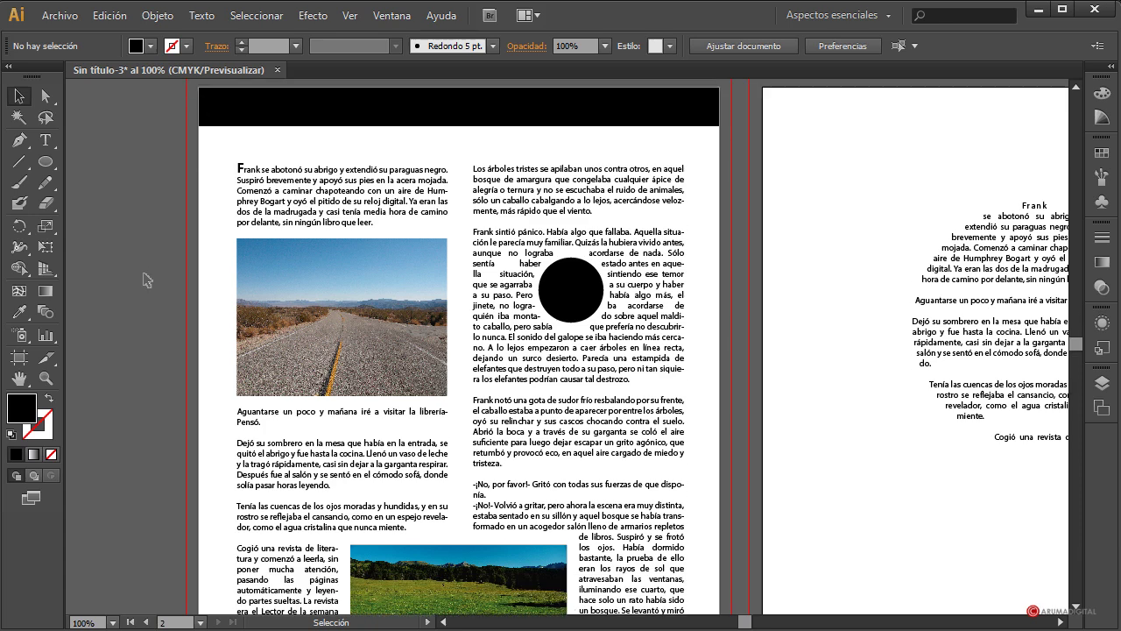
scroll(140, 276, "up", 1)
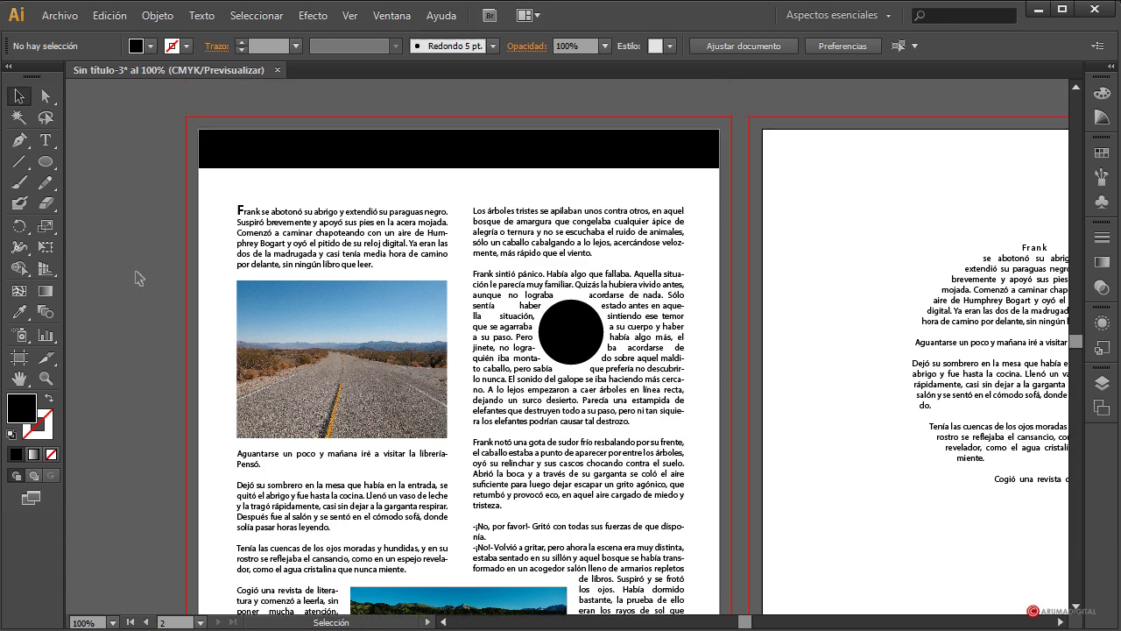
left_click(45, 139)
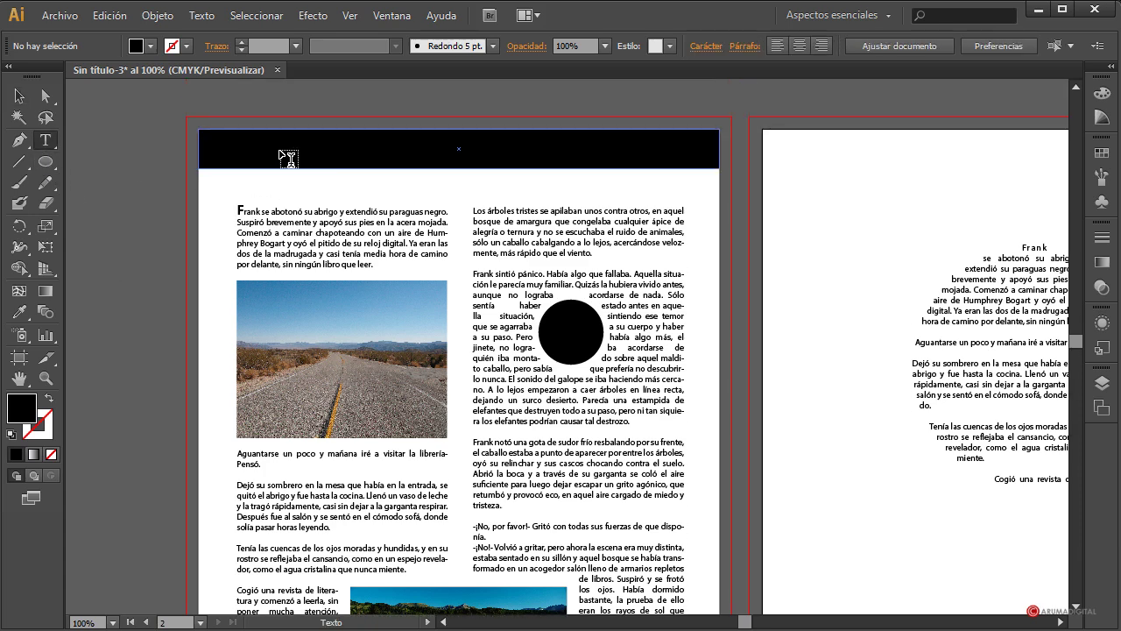
left_click(252, 156)
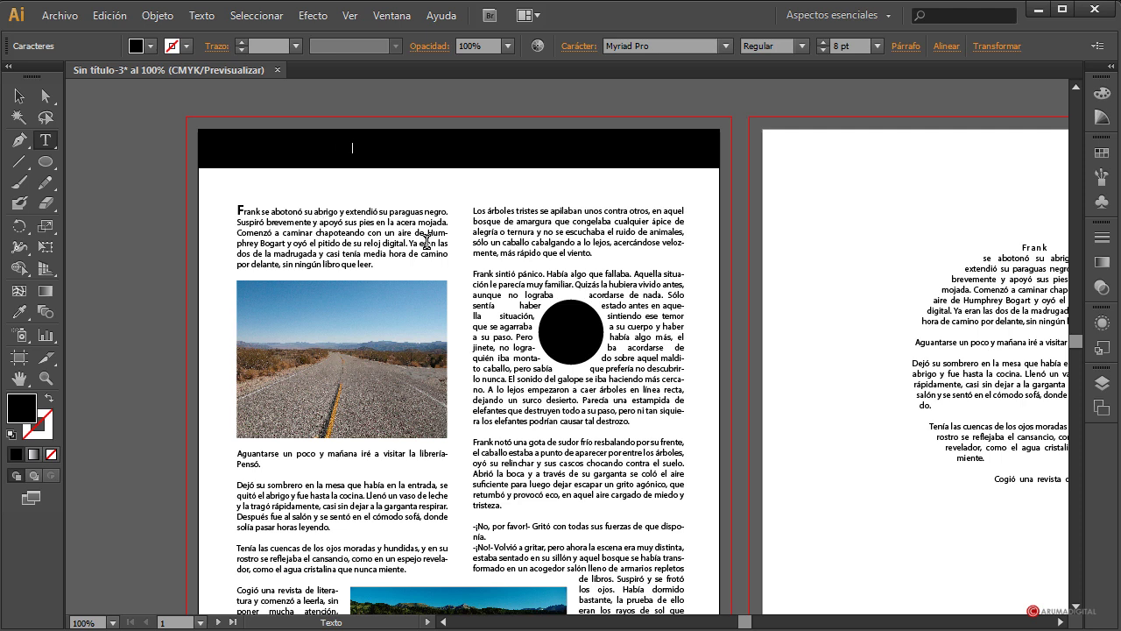
key("ctrl+a")
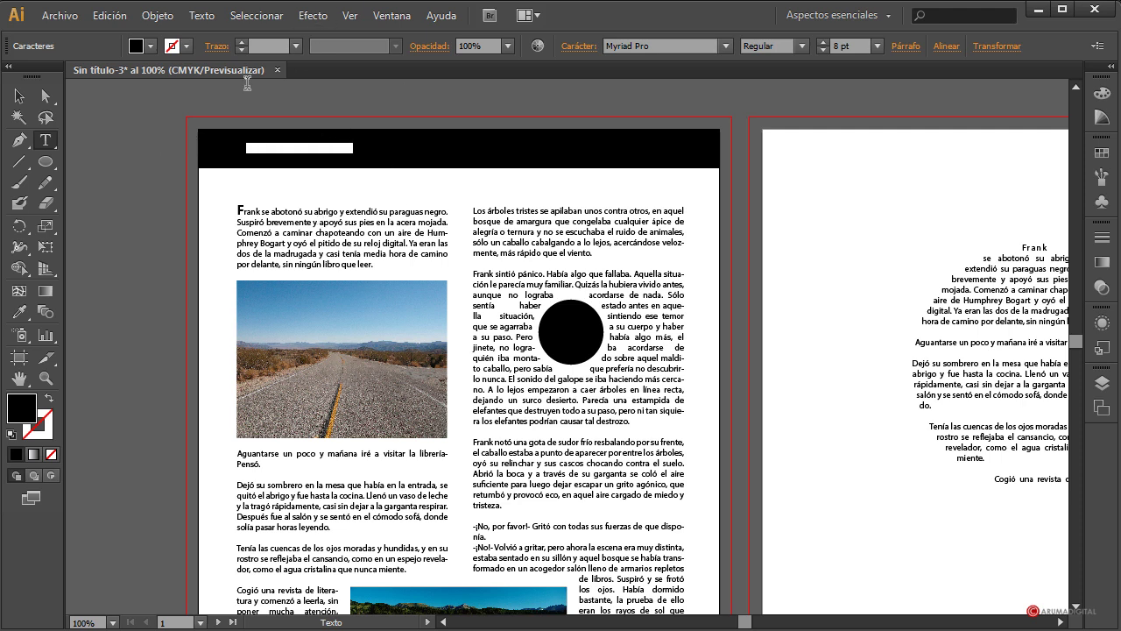
left_click(140, 45)
left_click(106, 114)
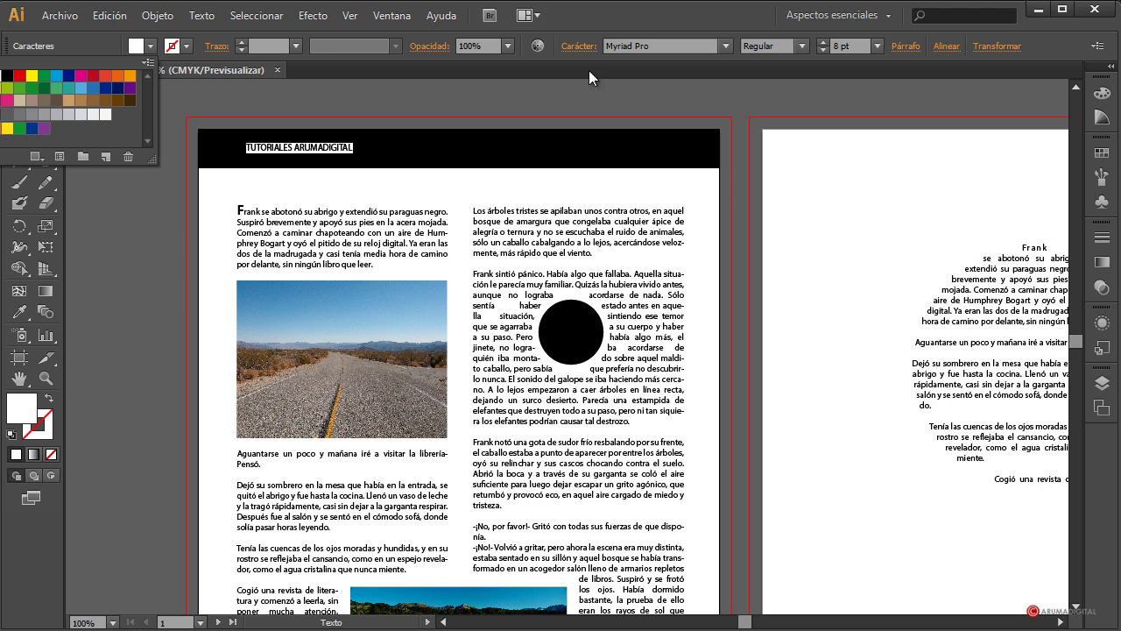
left_click(618, 24)
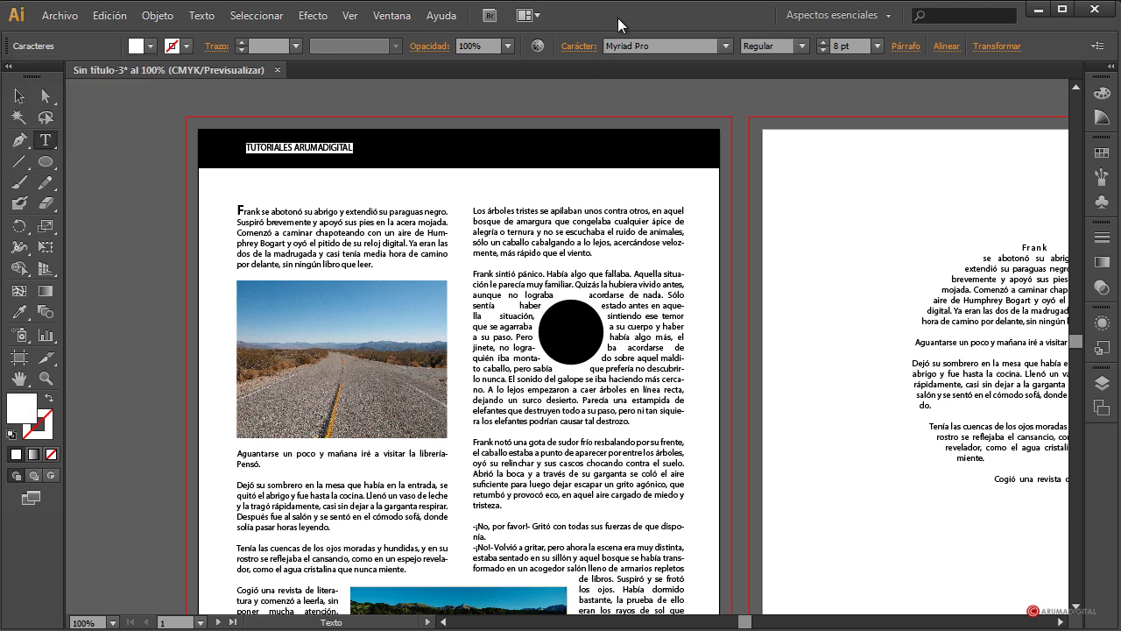
- Enlarge the header text to about 13.8 pt and align its start with the first column's edge
left_click(19, 97)
left_click_drag(352, 156, 382, 153)
left_click(412, 133)
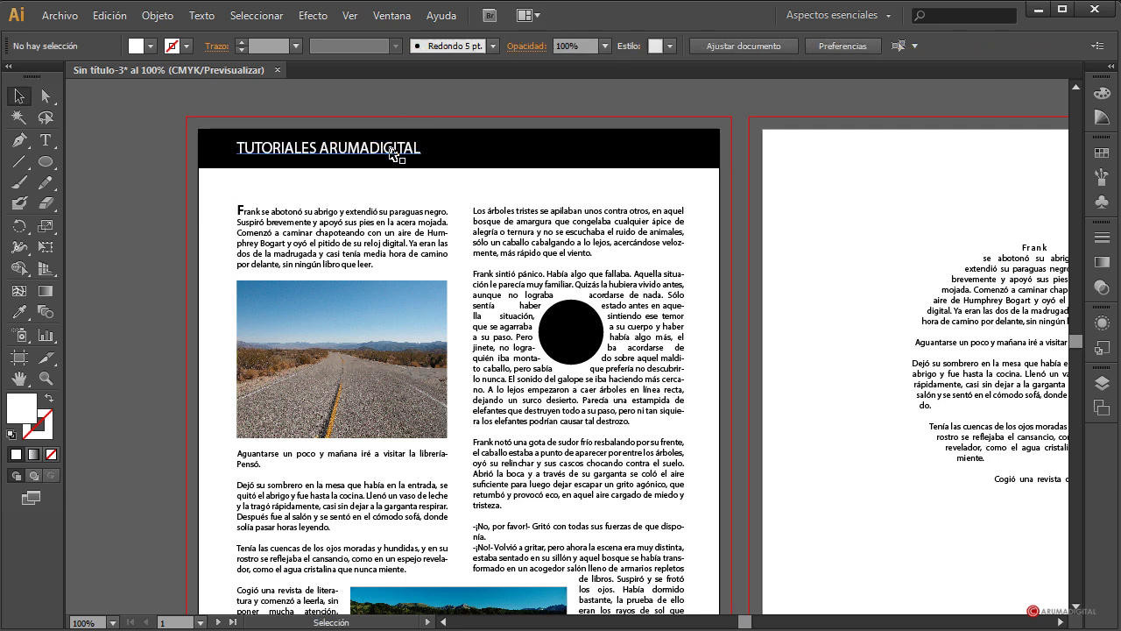
- Browse fonts for the header text, set it to Perpetua, and deselect it
left_click(398, 154)
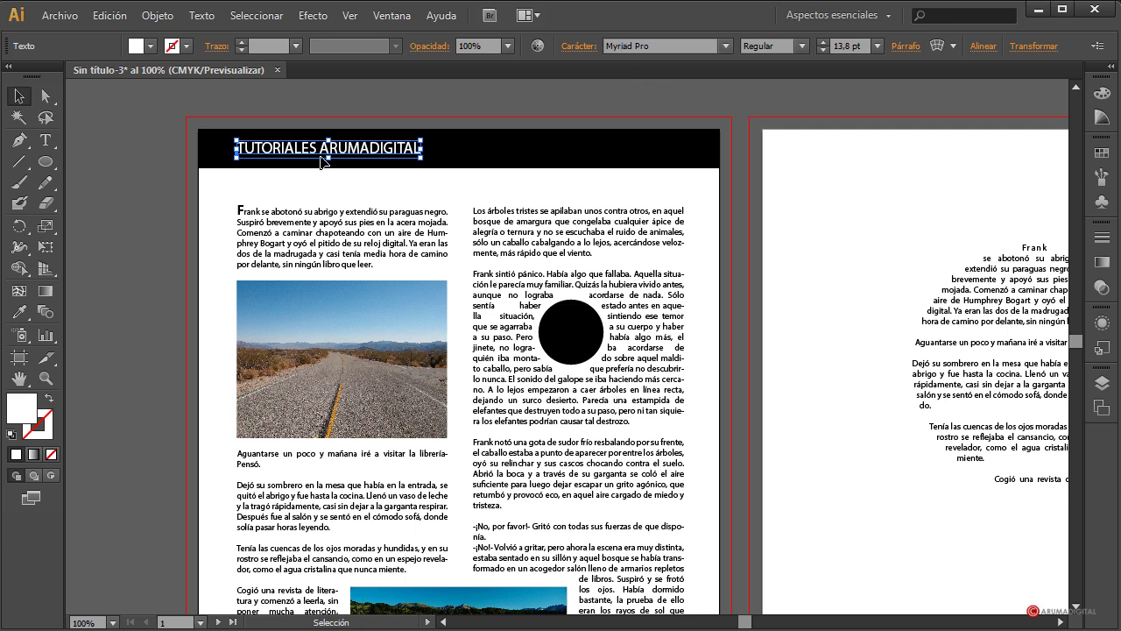
left_click(620, 45)
key("Down")
key("Down")
key("Down")
key("Down")
key("Down")
key("Down")
key("Down")
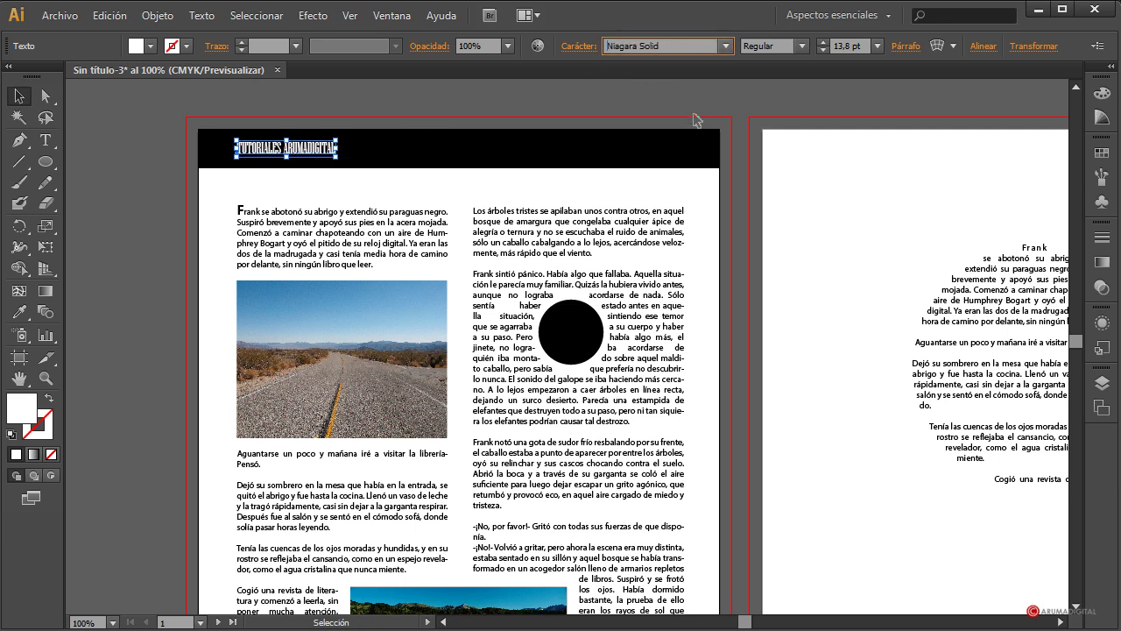
key("Down")
key("Down")
key("Down")
key("Down")
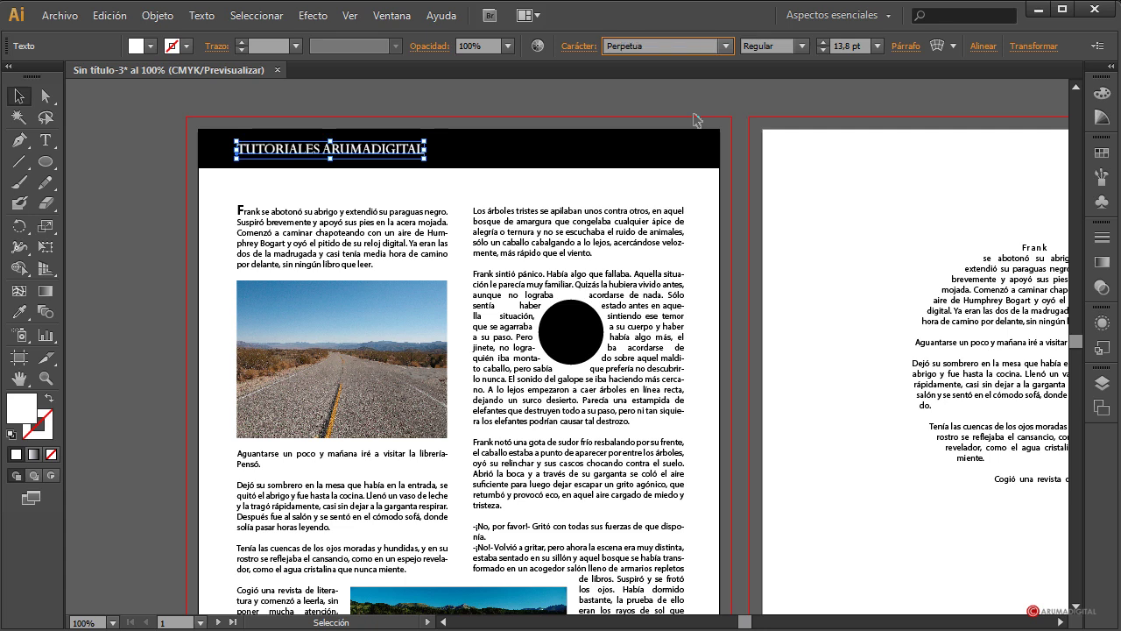
left_click(696, 120)
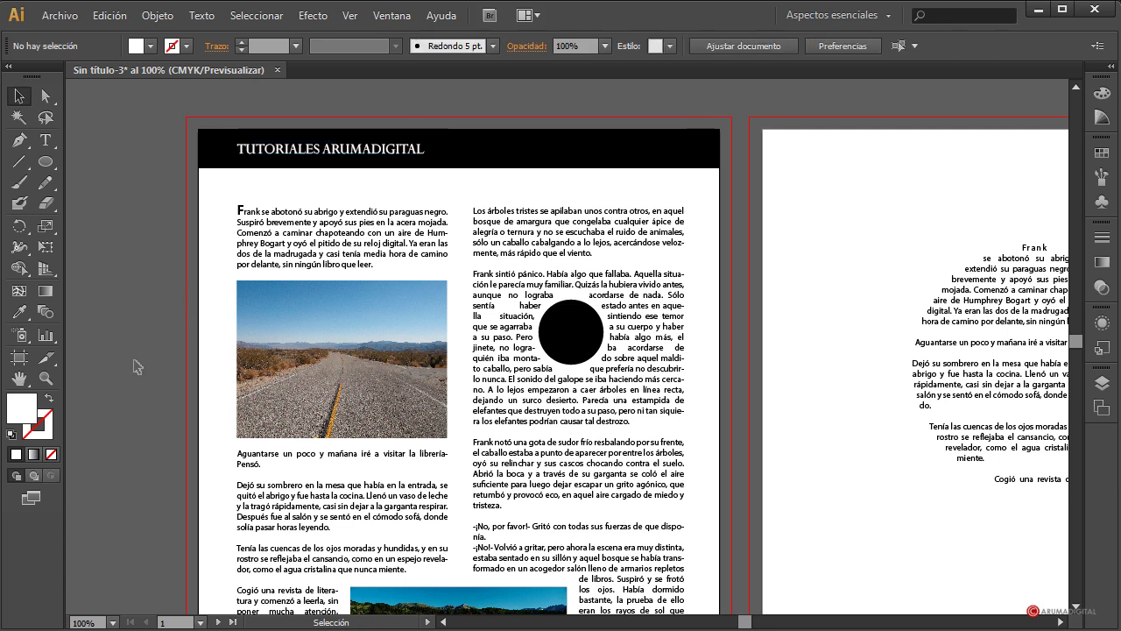
- Duplicate the header text to just above the first story column and fill the copy black
left_click(308, 160)
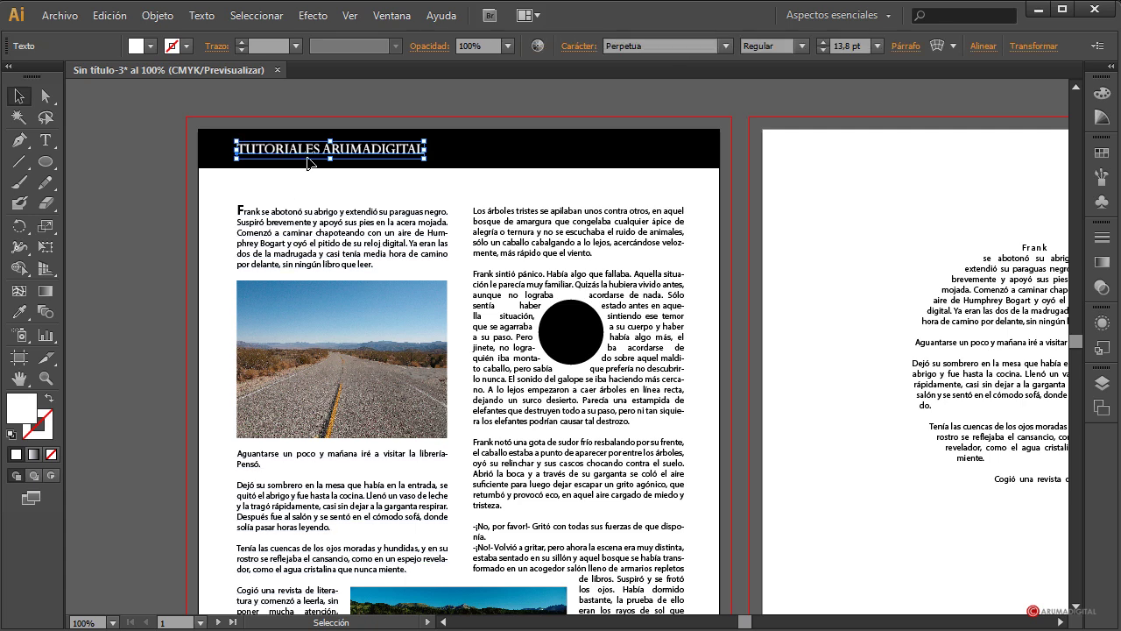
key("a")
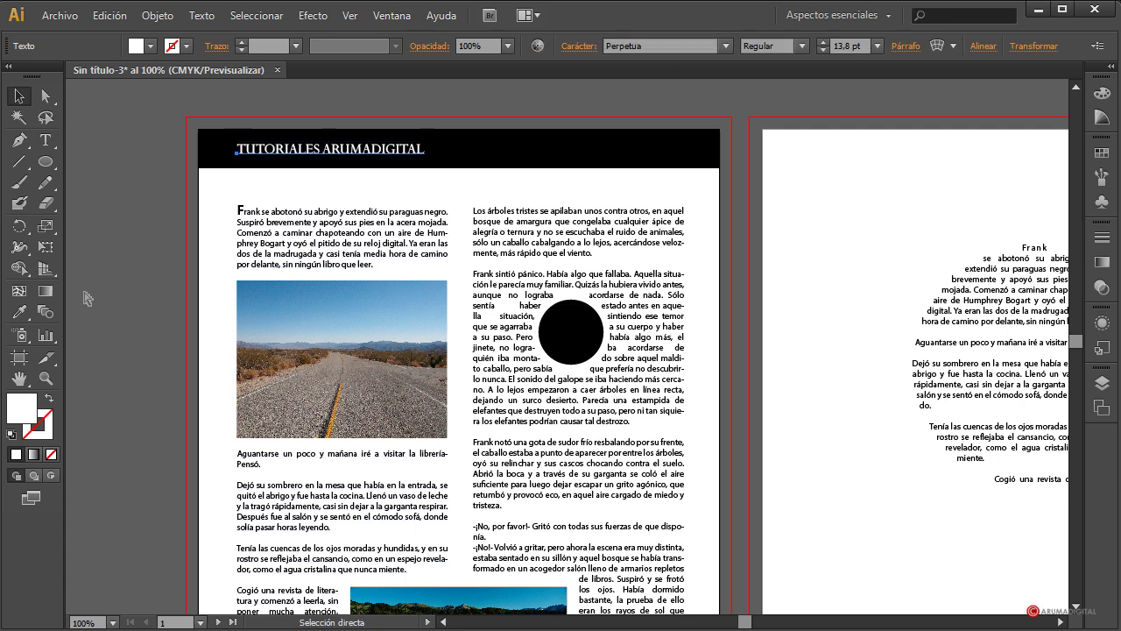
left_click_drag(349, 152, 349, 194)
key("ctrl+z")
left_click(211, 217)
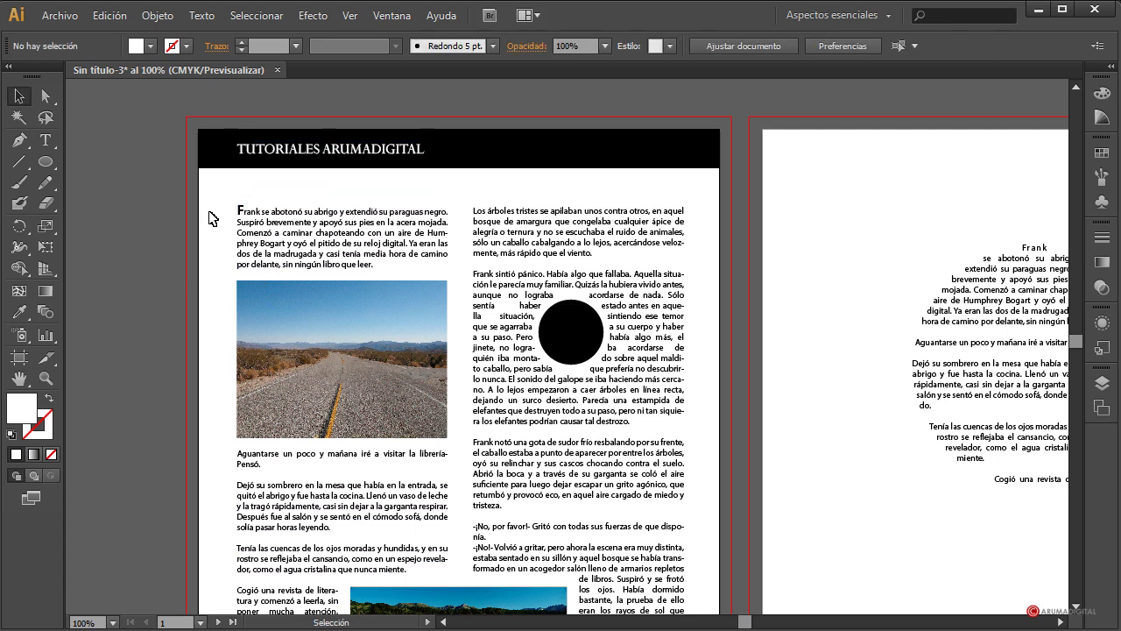
left_click(292, 199)
left_click(150, 45)
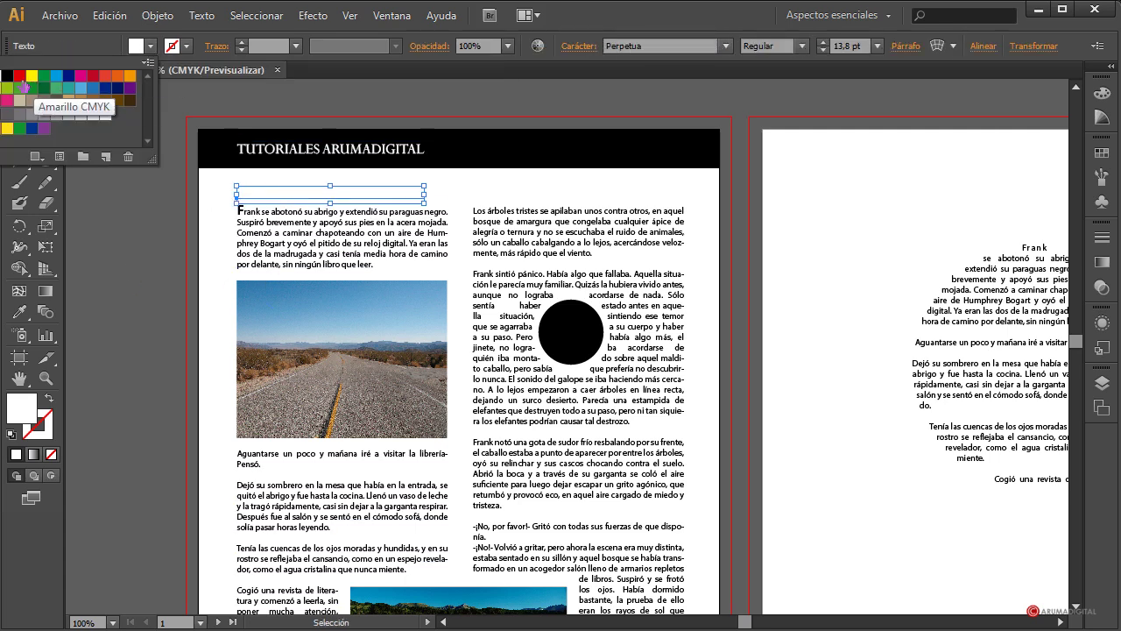
left_click(7, 76)
left_click(121, 461)
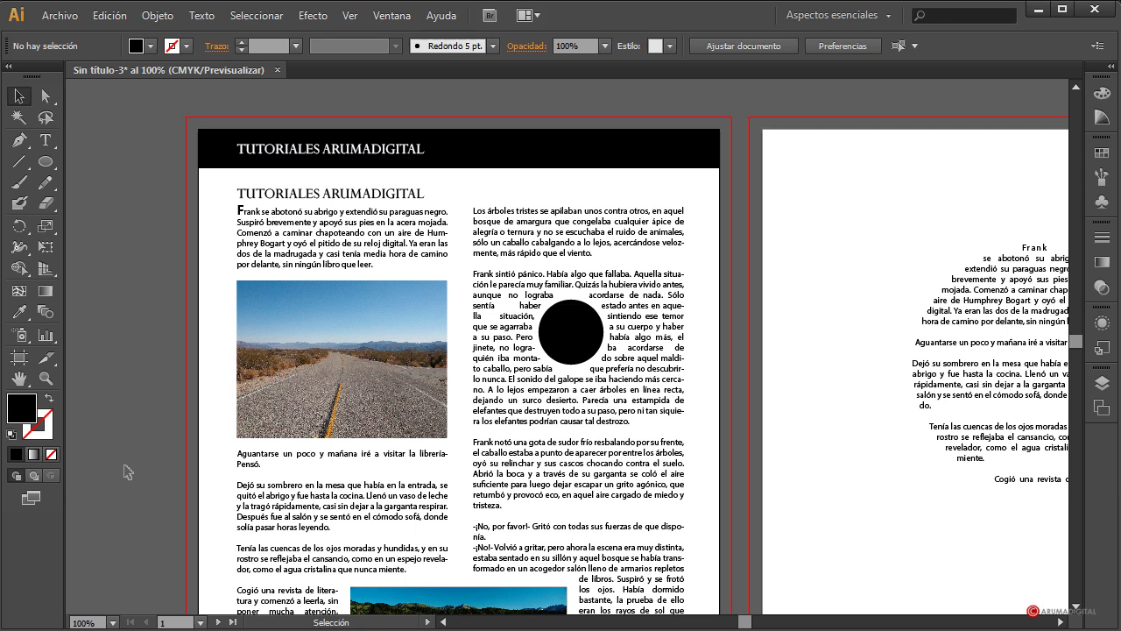
- Move the white header text to the right end of the black band, and deselect it
scroll(156, 397, "up", 2)
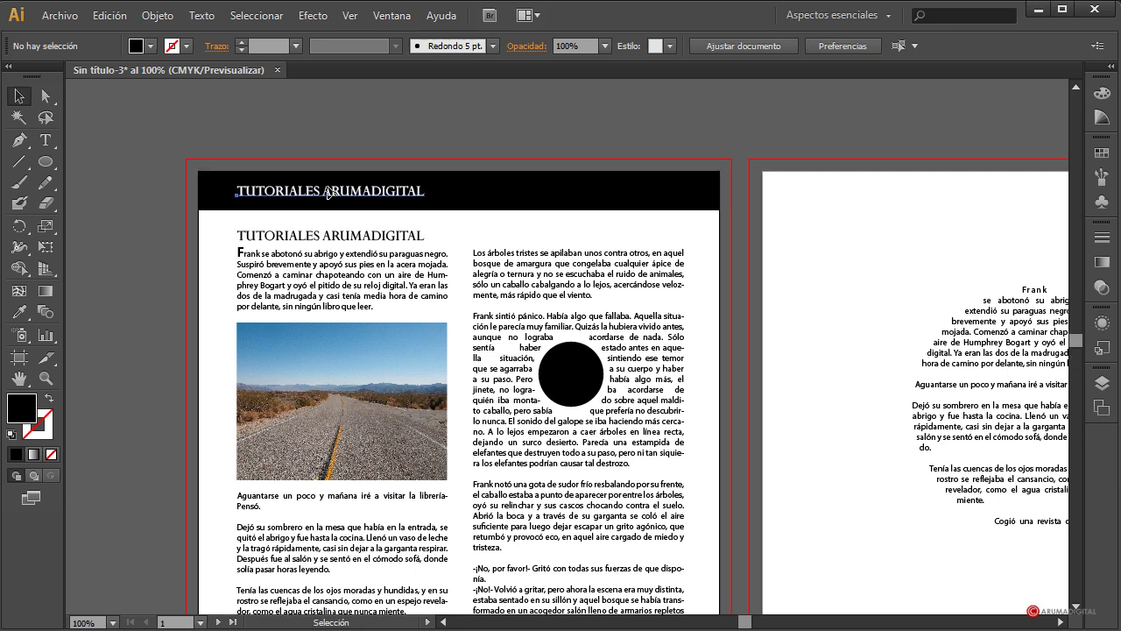
left_click_drag(326, 191, 624, 187)
left_click(70, 429)
scroll(70, 429, "down", 2)
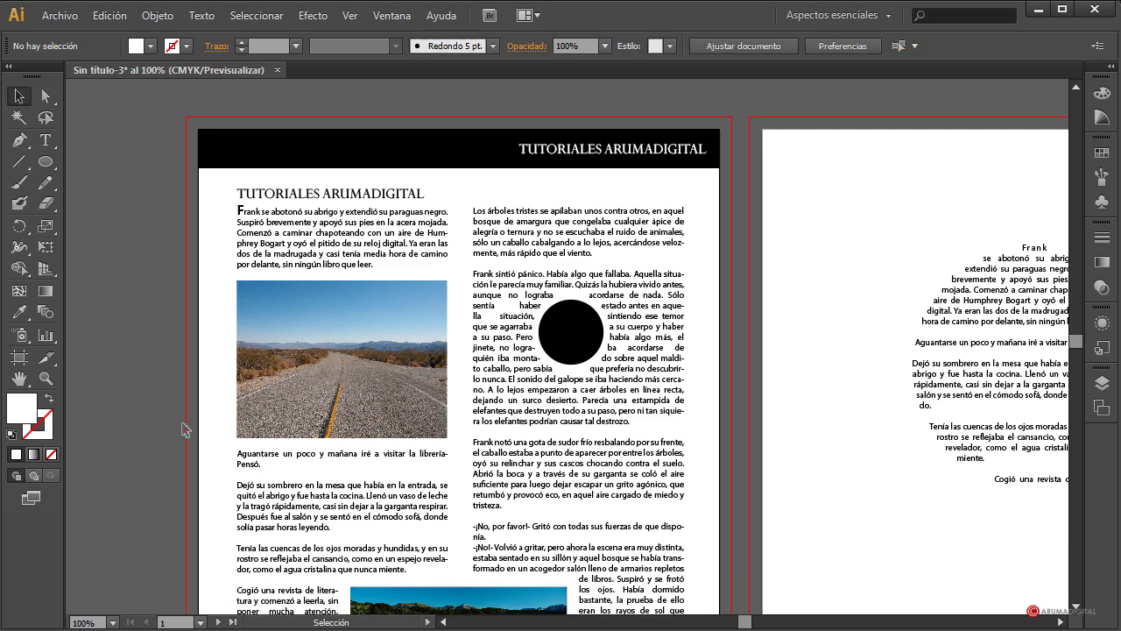
- Scale the black title above the first column to about 13.67 pt and make it Bold
left_click(289, 193)
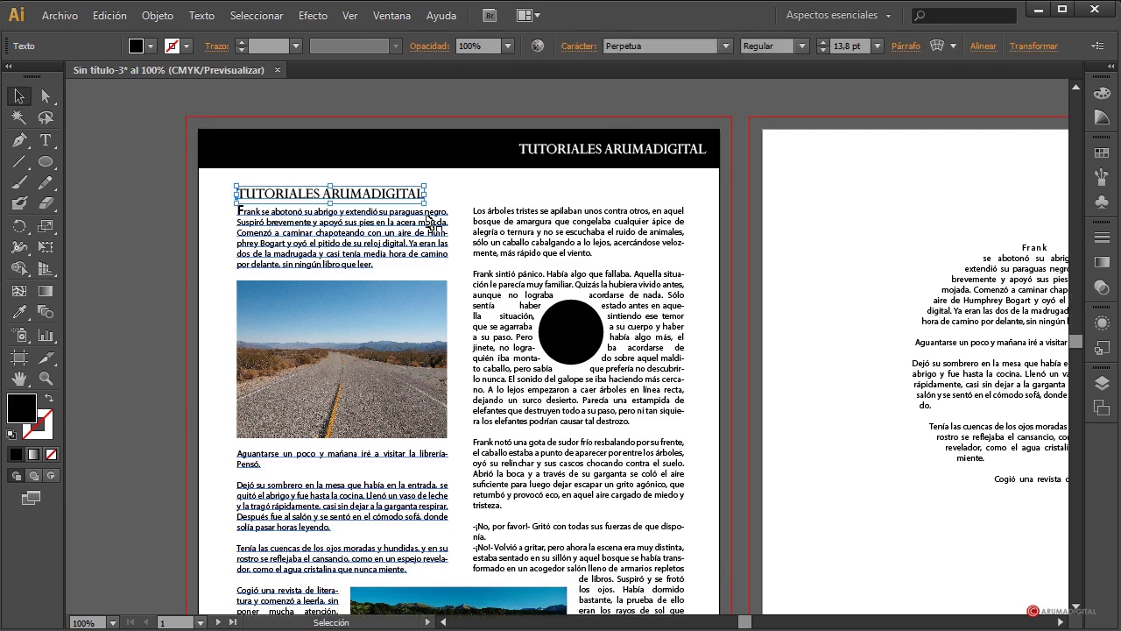
left_click_drag(424, 201, 423, 201)
left_click(236, 162)
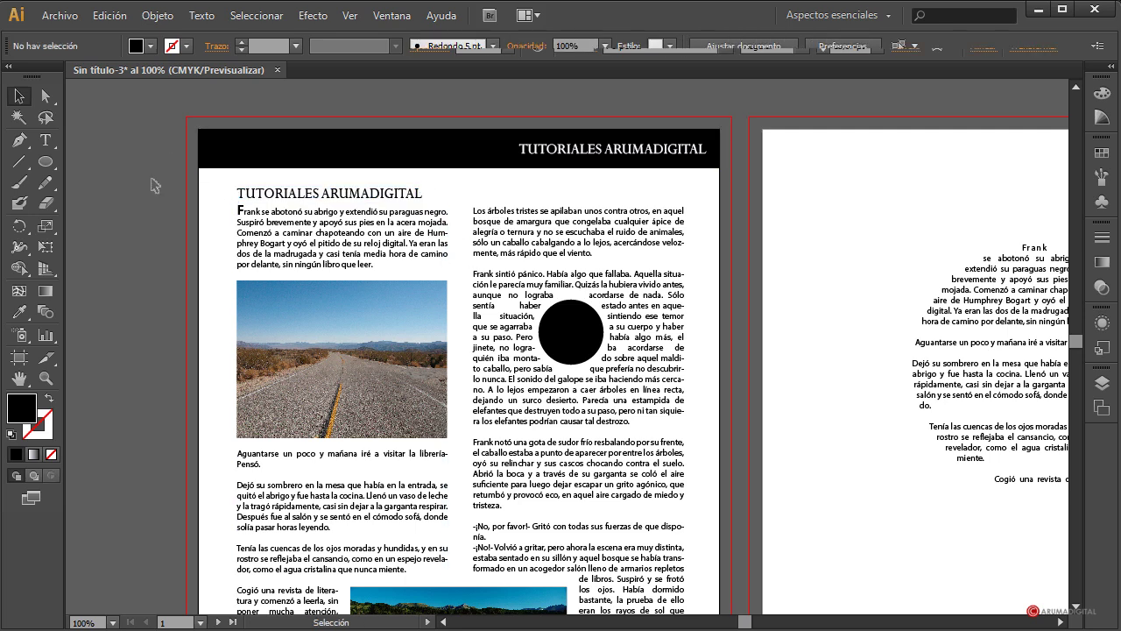
left_click(254, 192)
left_click(570, 49)
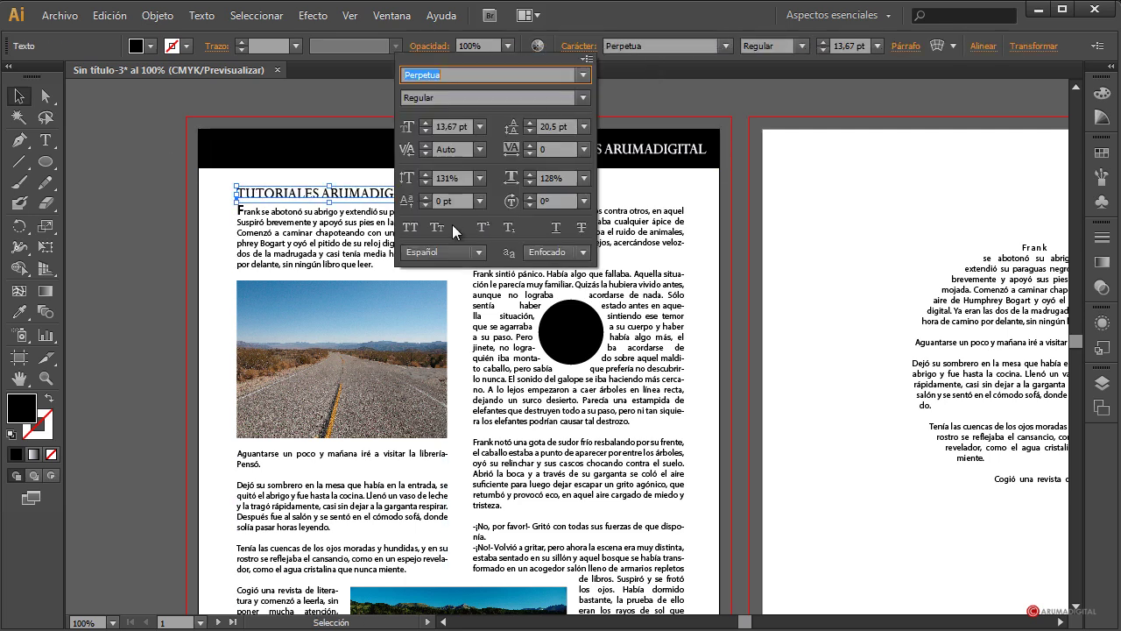
left_click(583, 100)
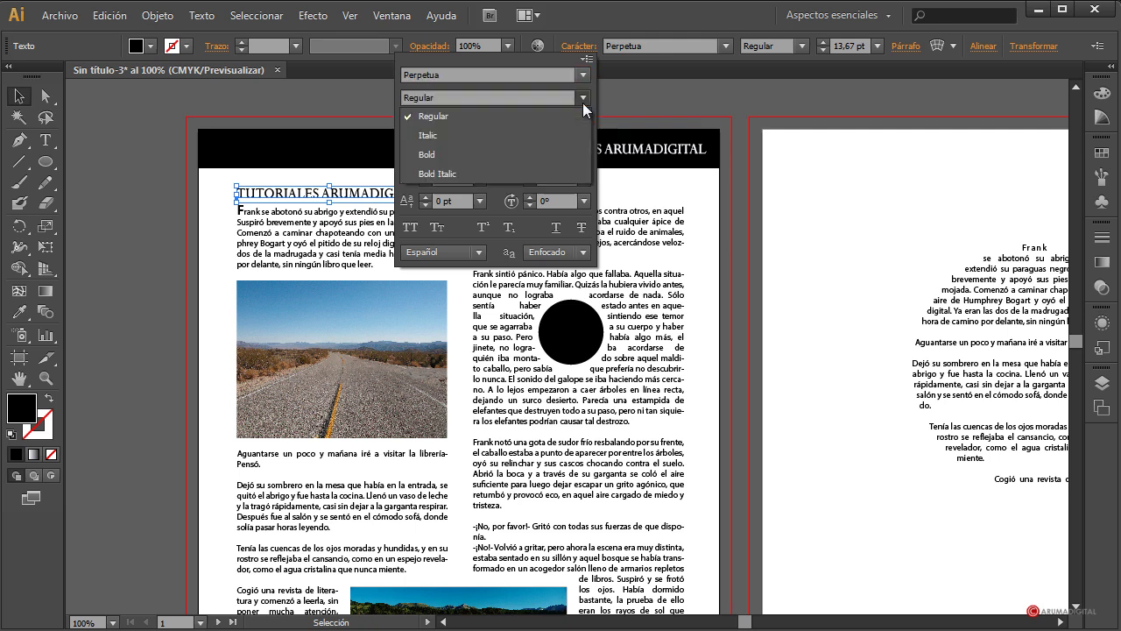
left_click(449, 156)
left_click(124, 253)
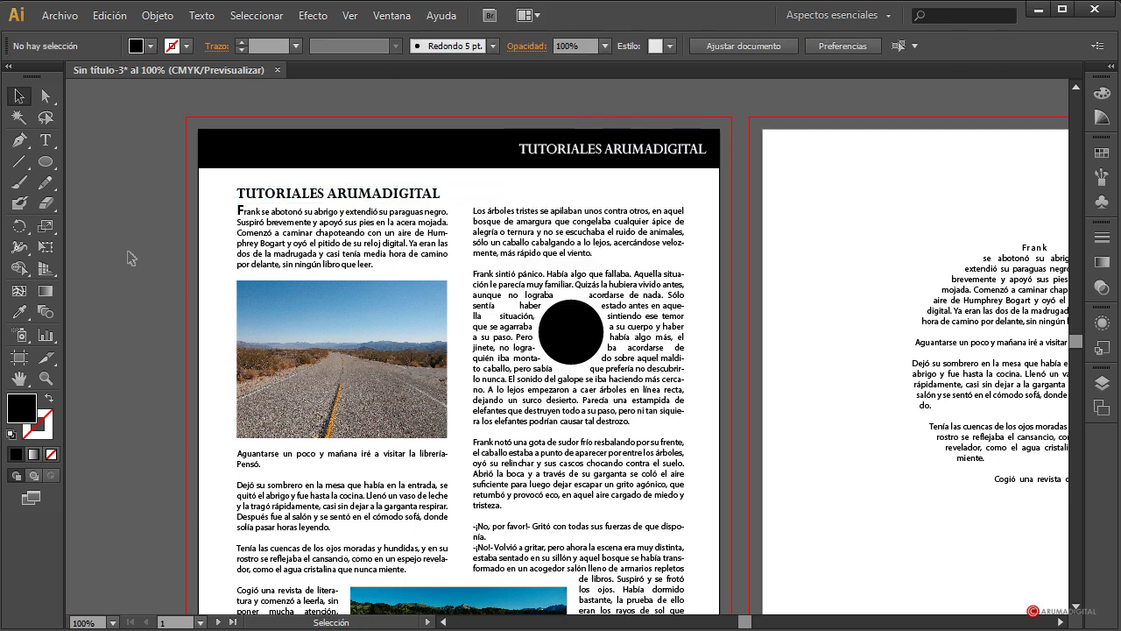
- Draw a small circle at the left end of the black header band and fill it dark red
left_click(44, 161)
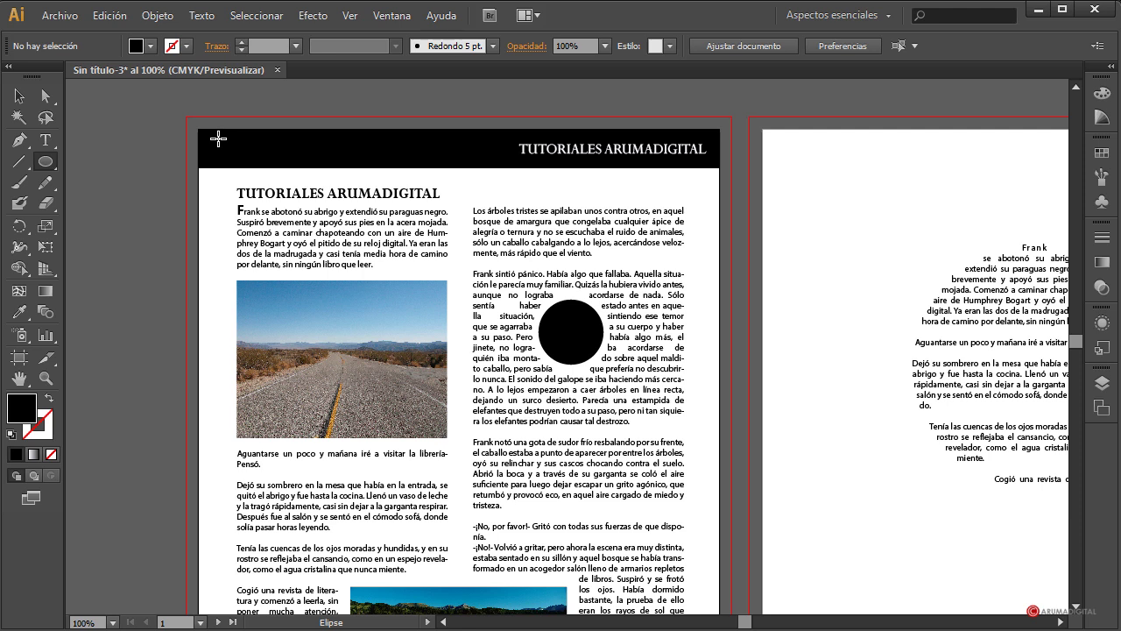
left_click_drag(218, 134, 248, 163)
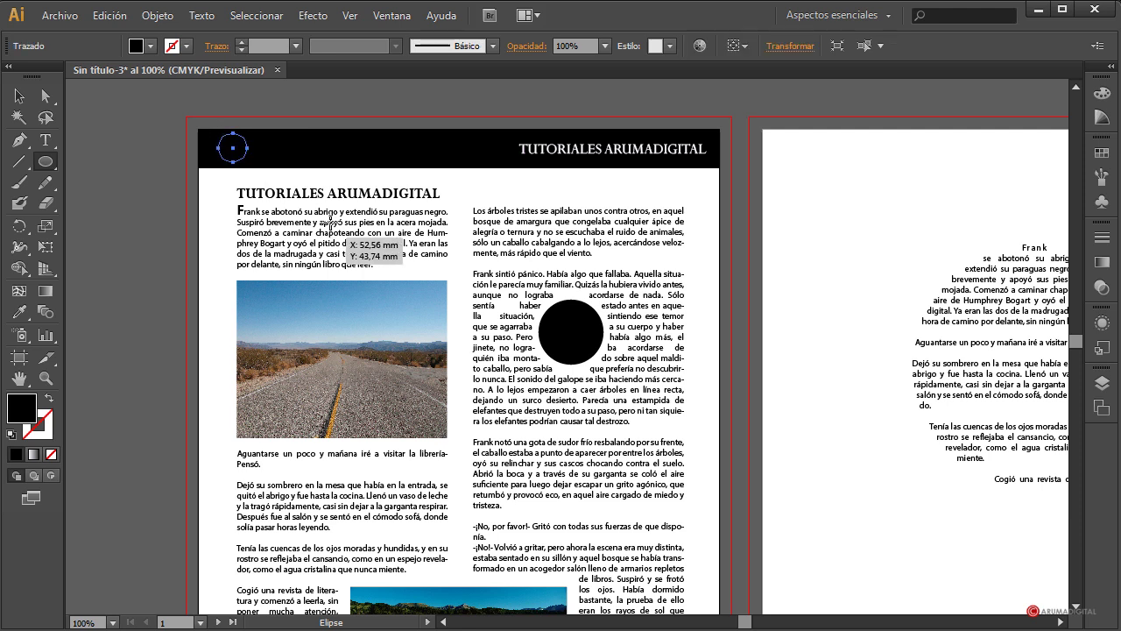
left_click(23, 102)
left_click(150, 46)
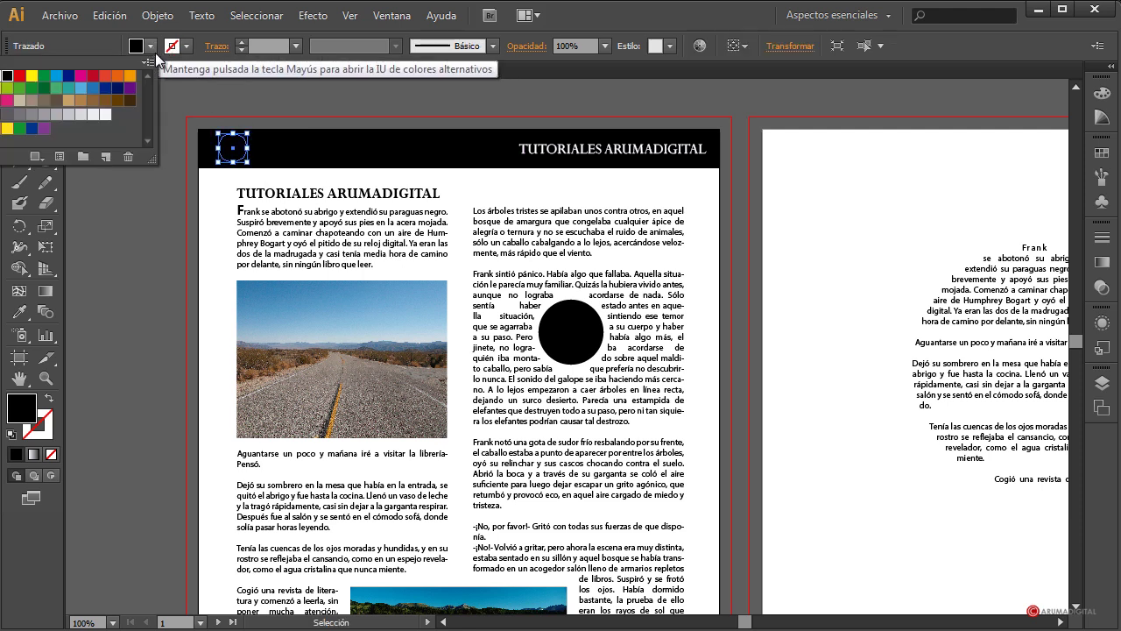
left_click(93, 80)
left_click(173, 231)
left_click(116, 236)
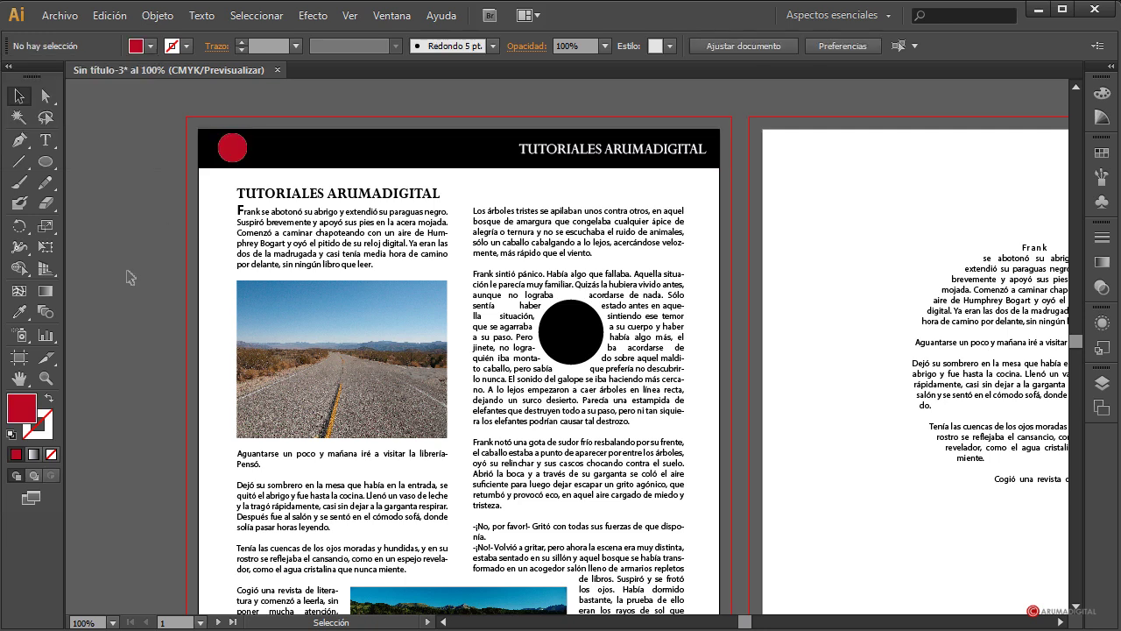
- Examine the overall layout of both artboards at 50% zoom
scroll(146, 333, "down", 1)
scroll(146, 333, "up", 1)
left_click(101, 622)
key("Return")
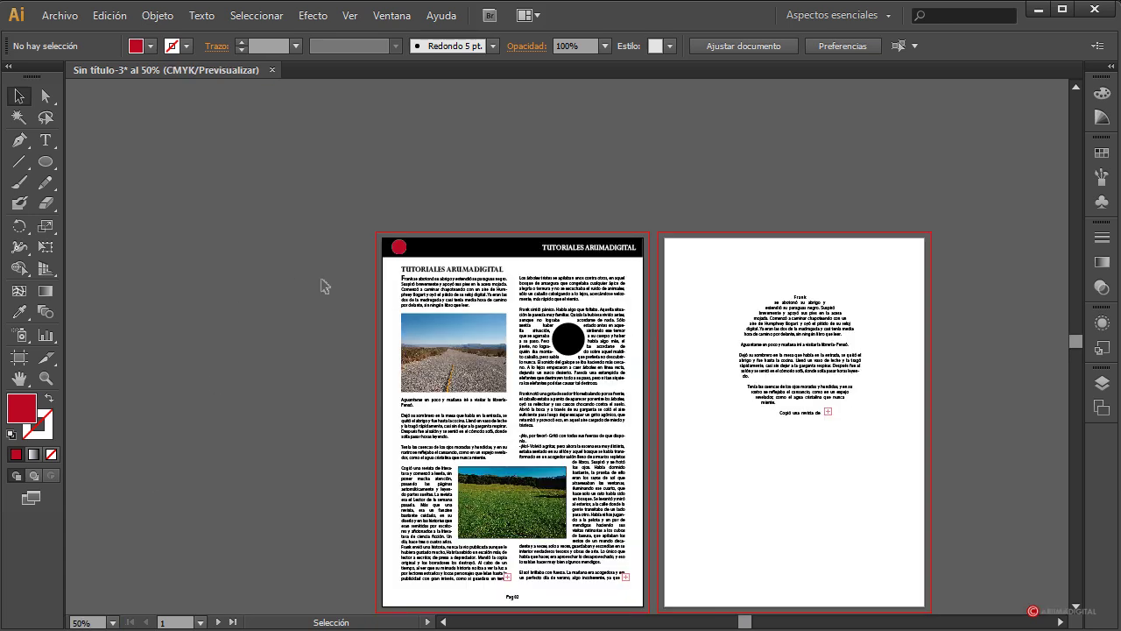
scroll(291, 284, "down", 1)
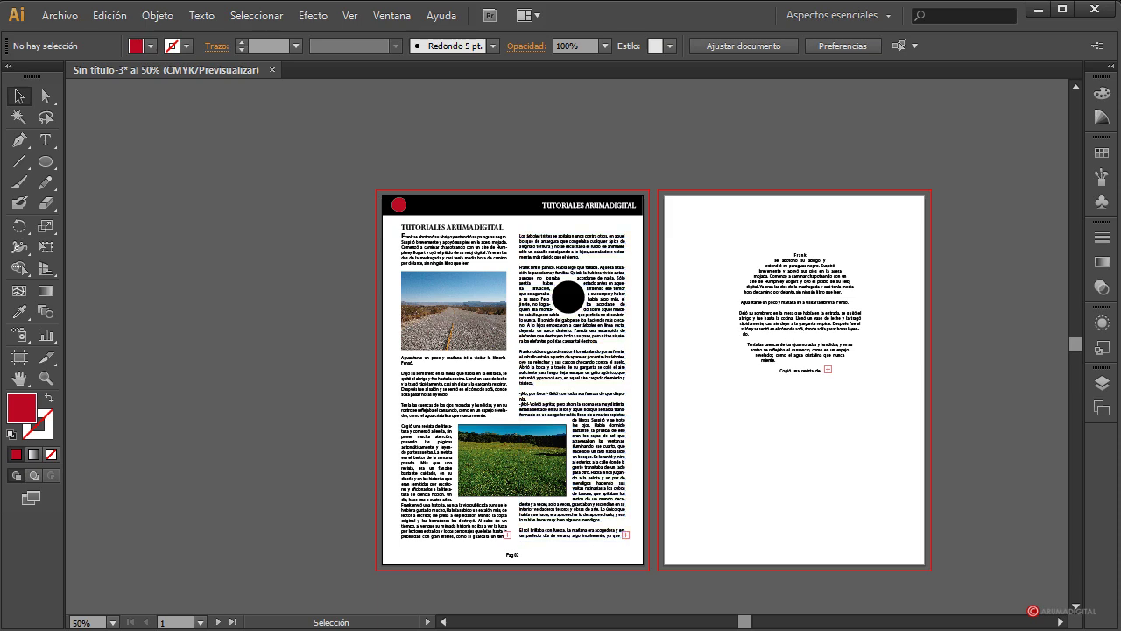
- Bring the circle-shaped text on the second artboard into view at 100% zoom
left_click(87, 623)
type("100")
key("Return")
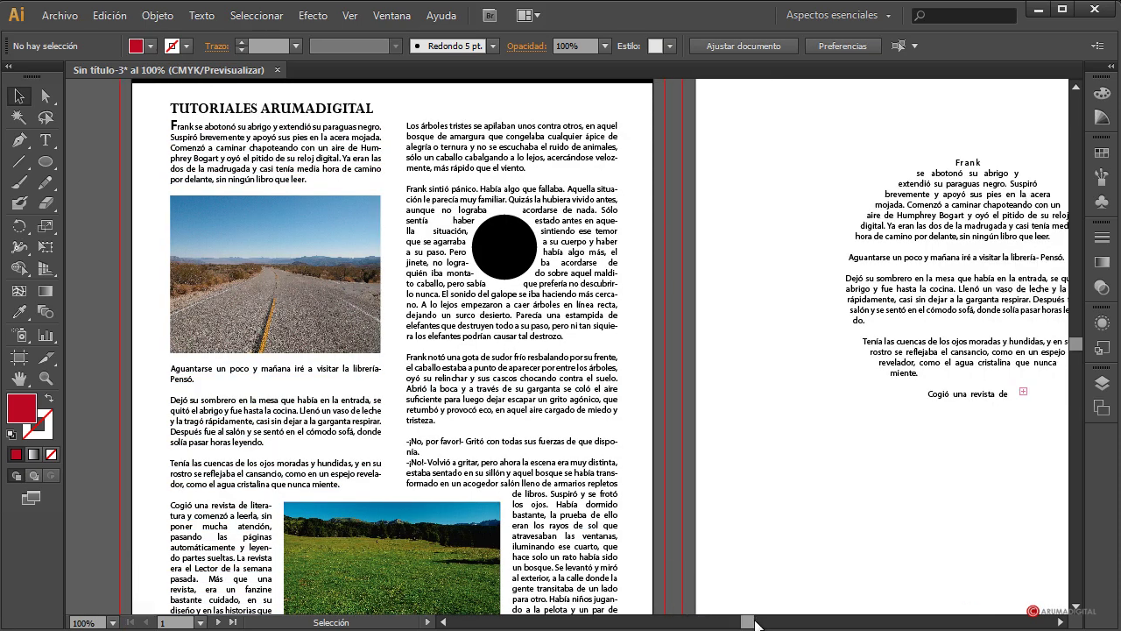
left_click_drag(755, 624, 768, 624)
scroll(846, 488, "up", 2)
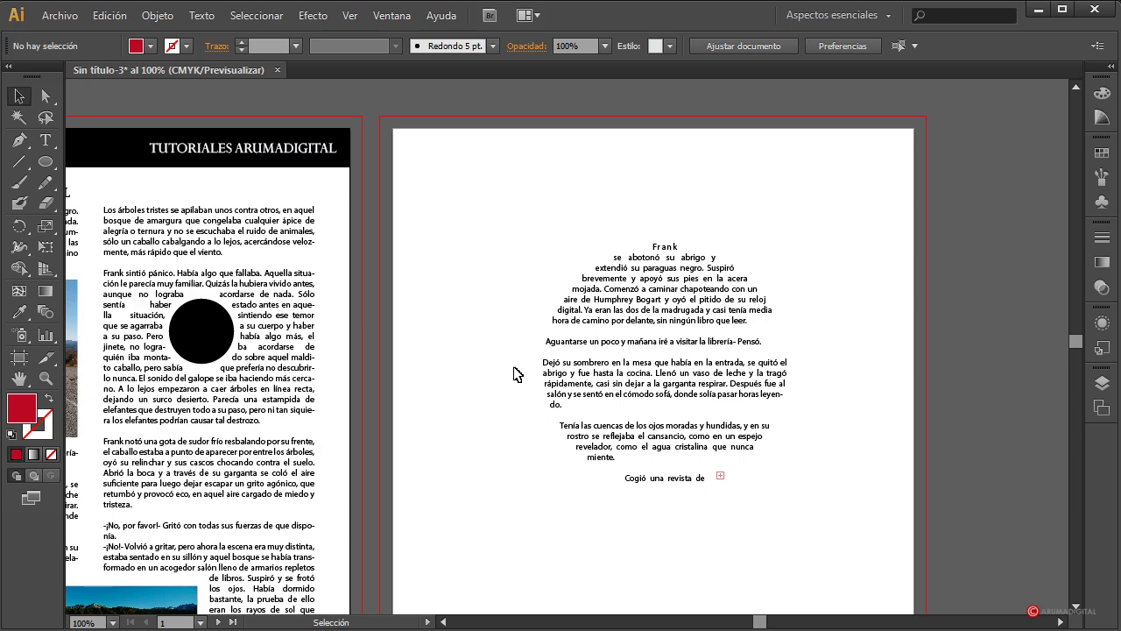
- Place the street photo 003.jpg on the second artboard and scale it to cover the whole artboard
left_click(60, 15)
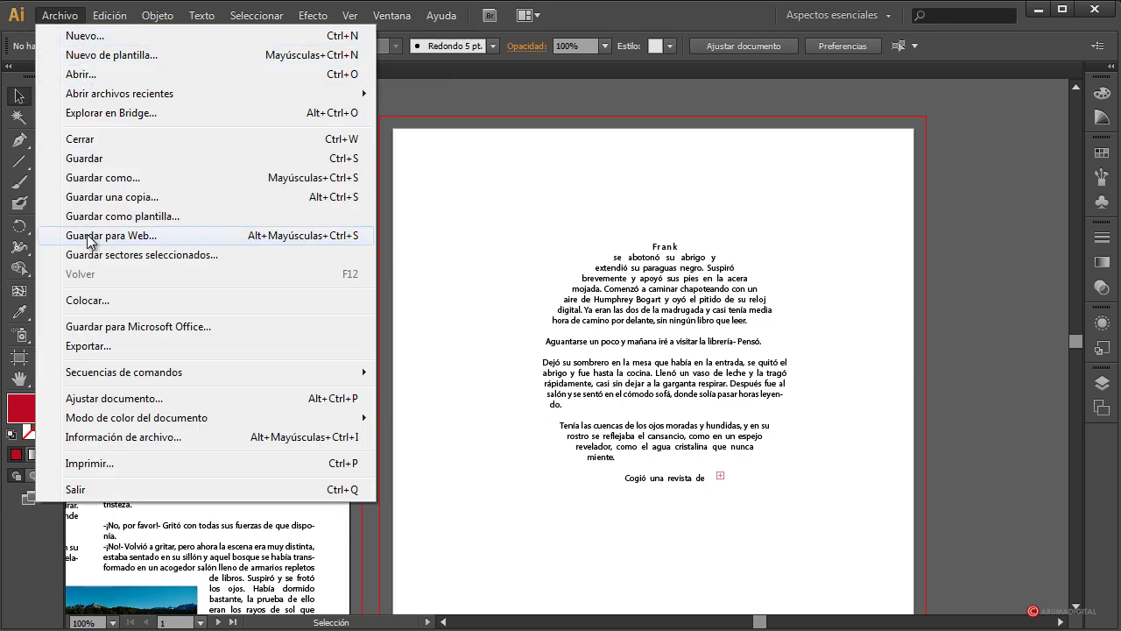
left_click(98, 301)
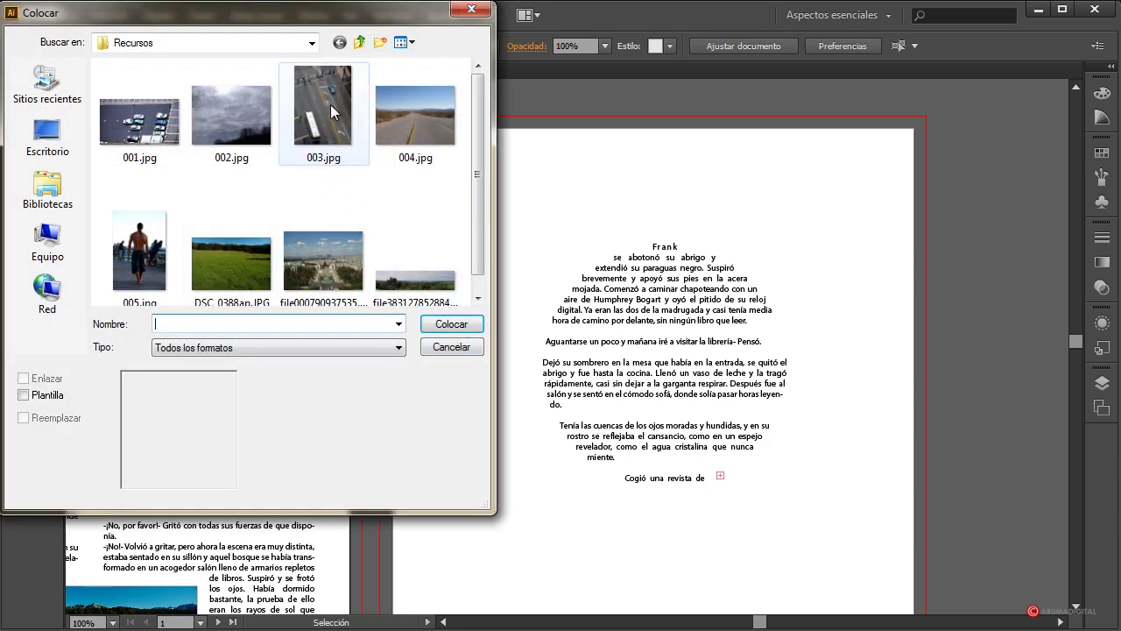
double_click(330, 103)
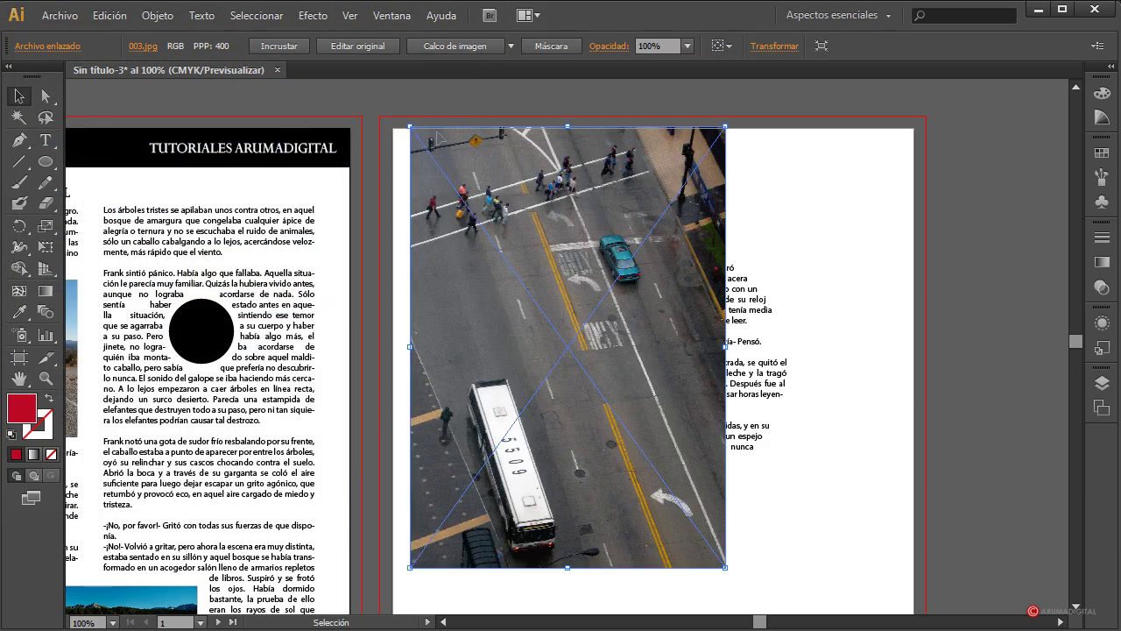
left_click_drag(442, 157, 425, 160)
scroll(744, 432, "down", 5)
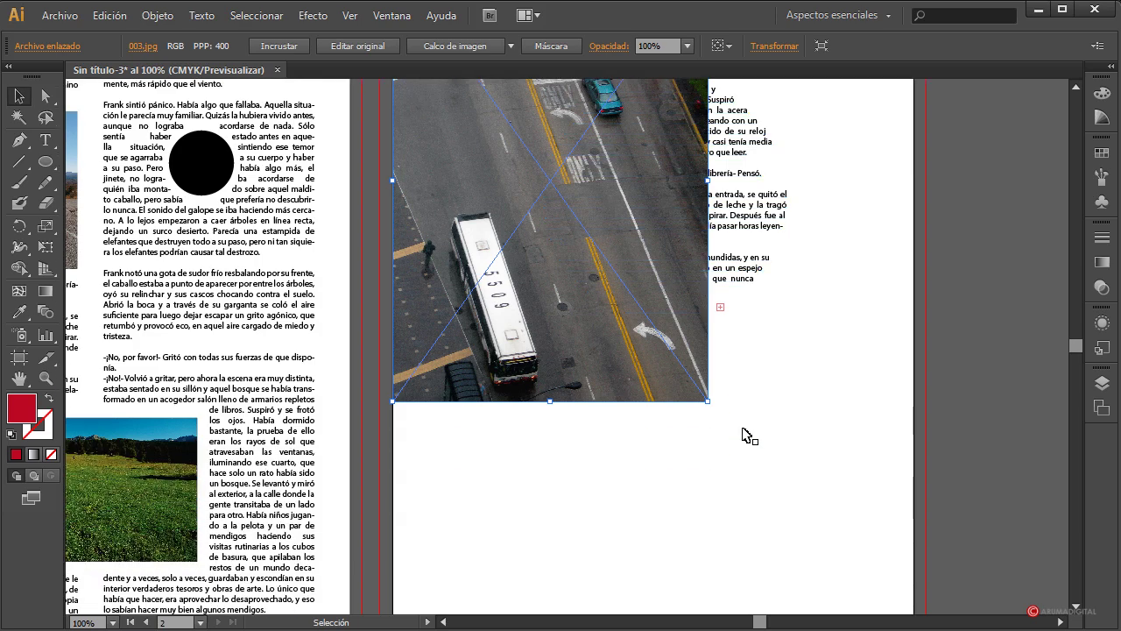
left_click_drag(709, 233, 913, 530)
scroll(997, 449, "up", 5)
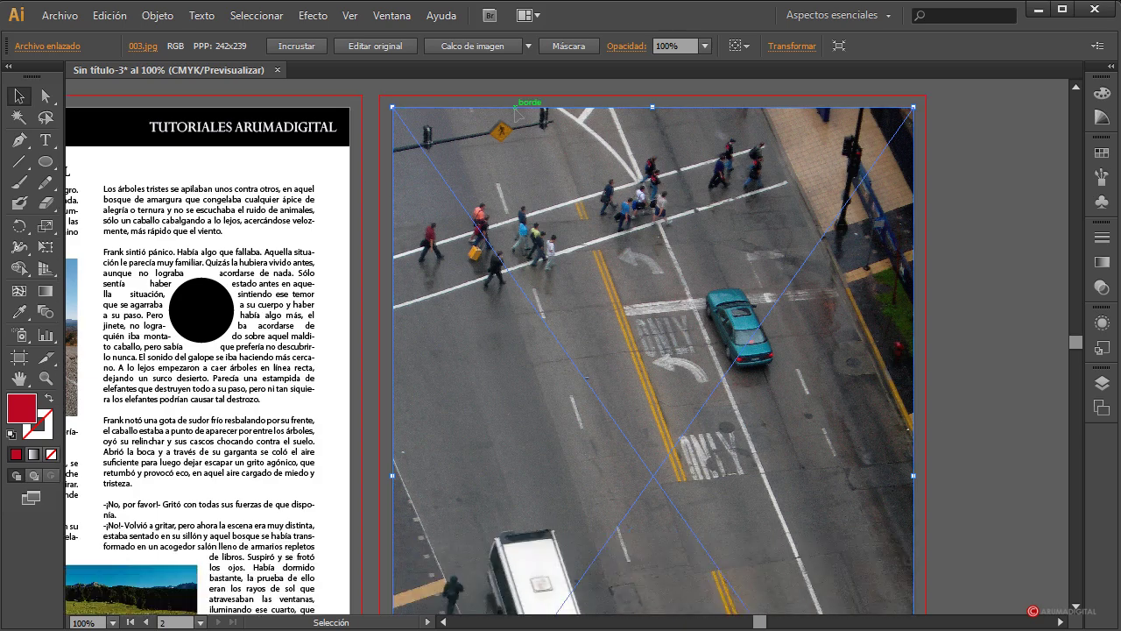
- Send the street photo to the back, behind the circle-shaped text
key("a")
key("ctrl+shift+bracketleft")
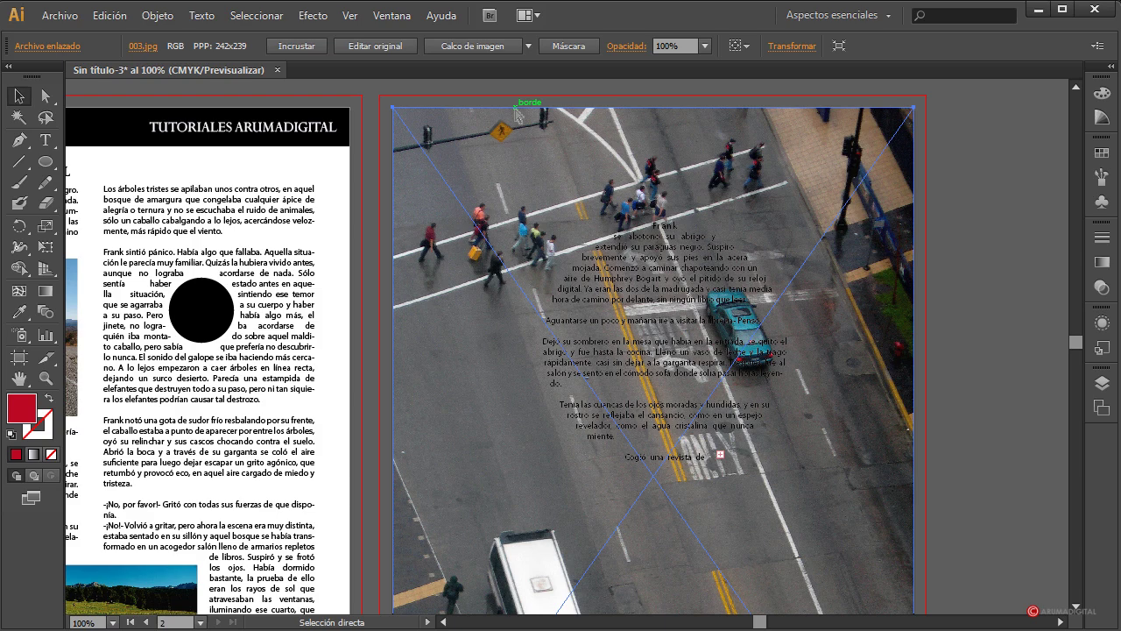
key("v")
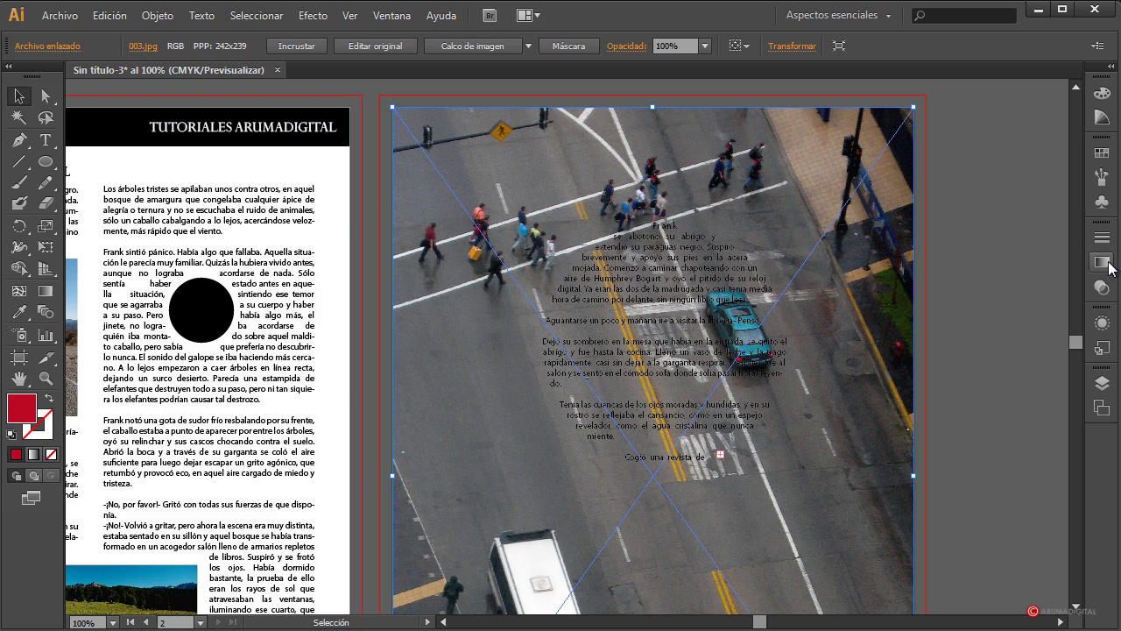
- Fade the background street photo with the Multiply blend mode (Multiplicar) and 10% opacity
left_click(1103, 289)
left_click(943, 249)
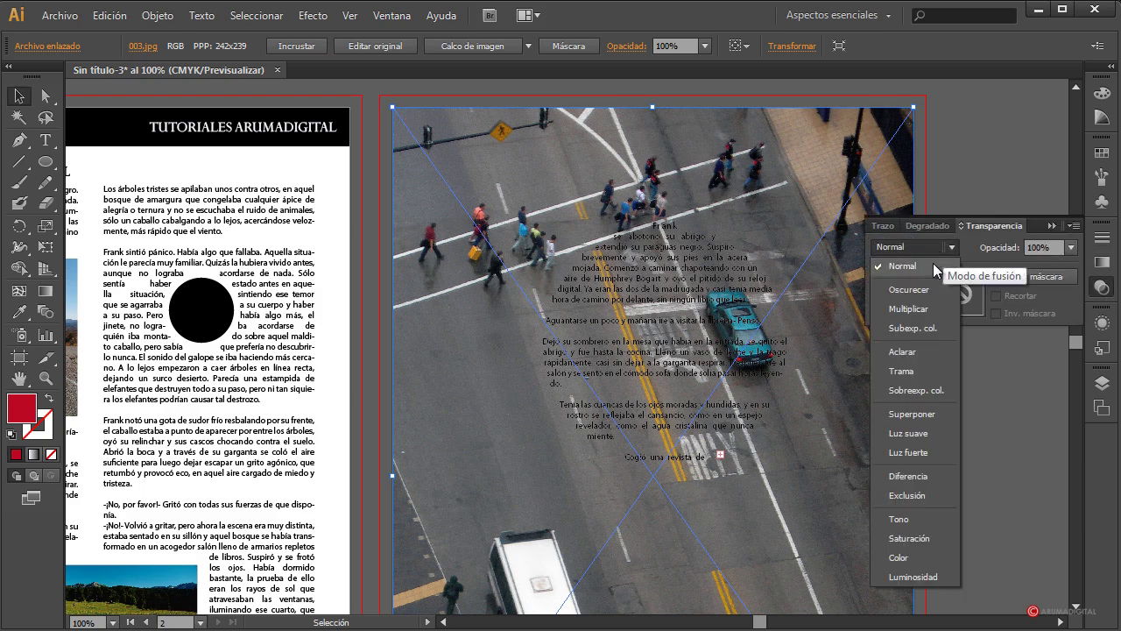
left_click(929, 311)
left_click(1070, 248)
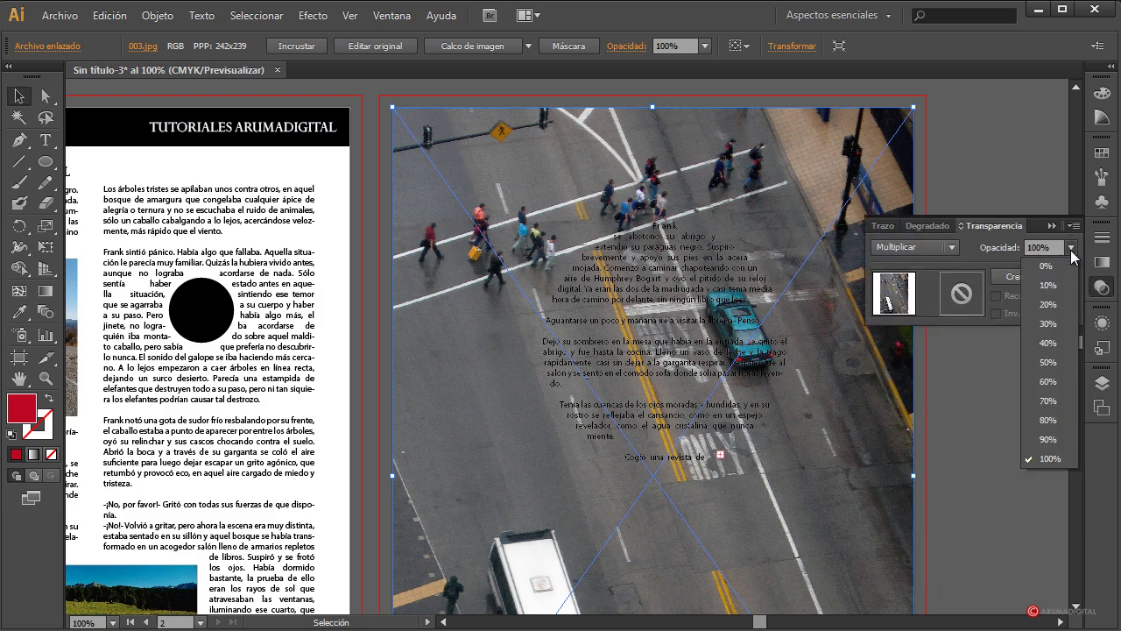
left_click(1058, 289)
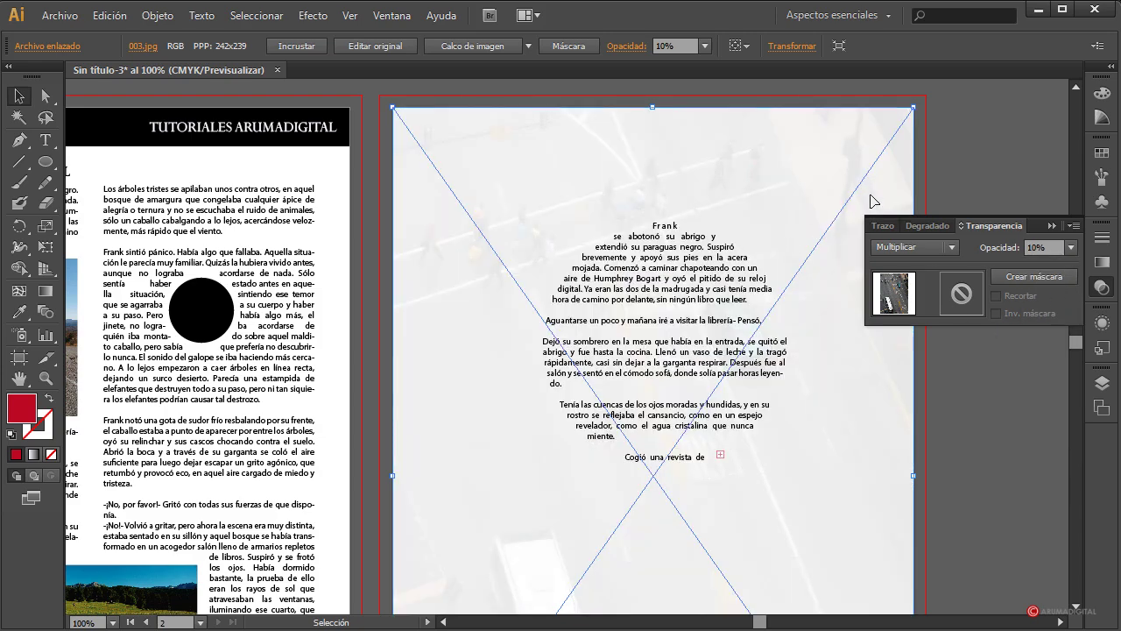
left_click(1008, 168)
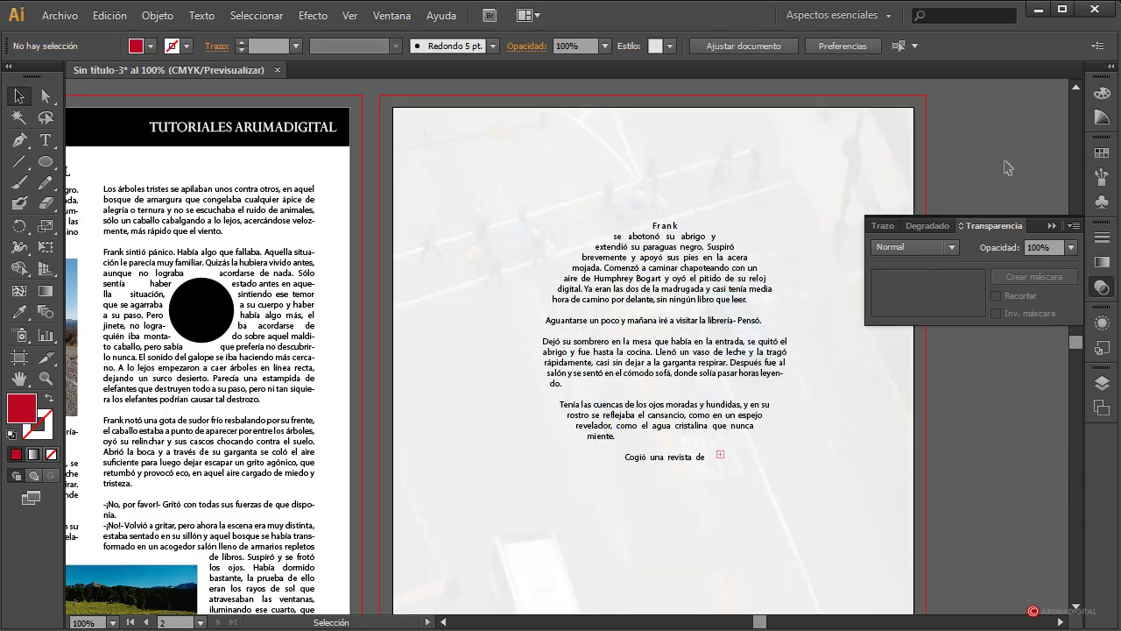
left_click(1058, 228)
- Place the city panorama photo file000790937535.jpg in the document
scroll(1014, 306, "down", 5)
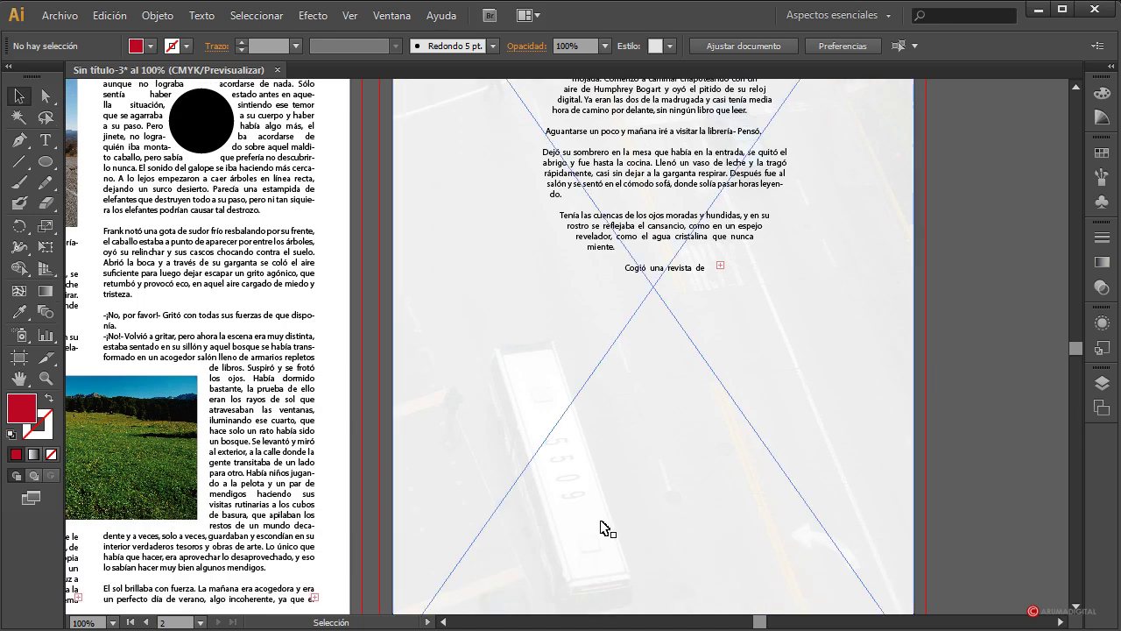
scroll(826, 406, "up", 4)
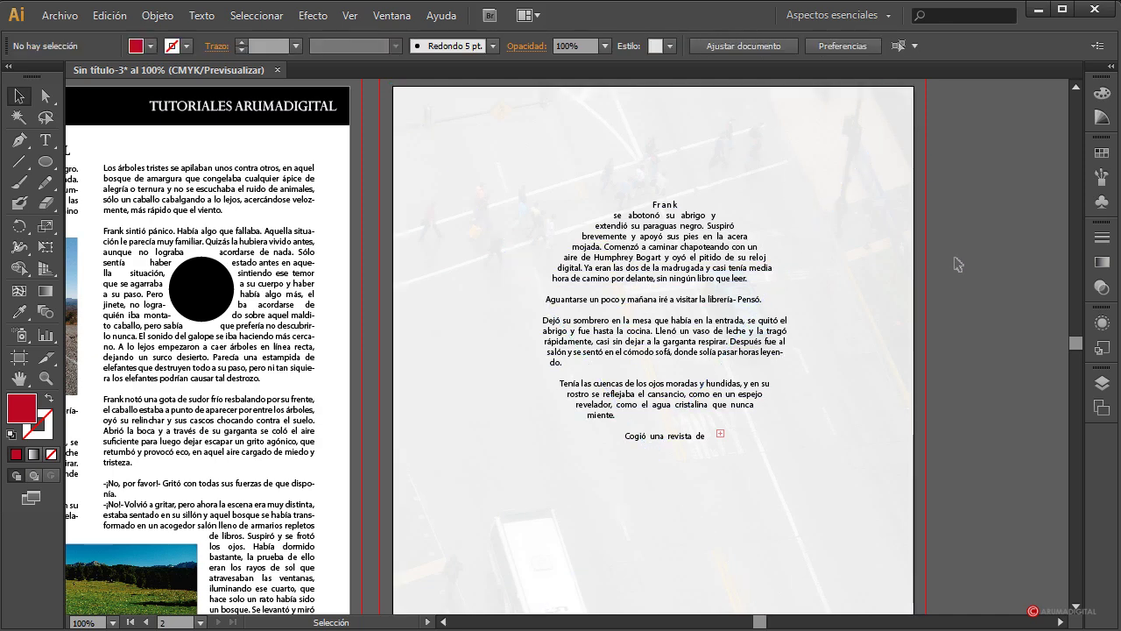
scroll(956, 259, "down", 4)
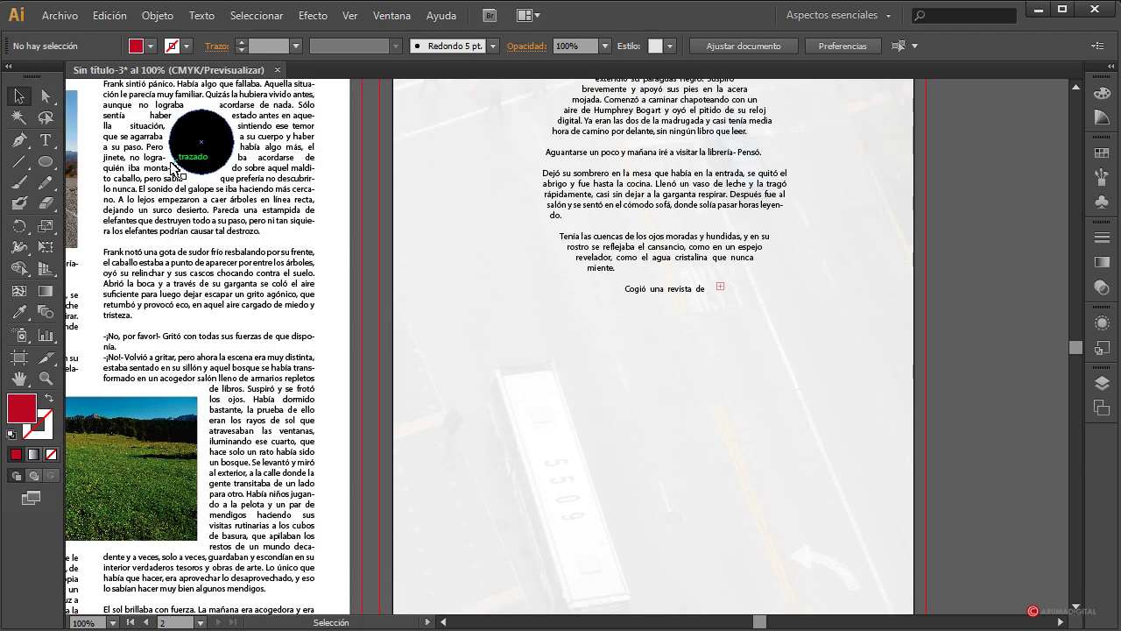
left_click(60, 15)
left_click(93, 299)
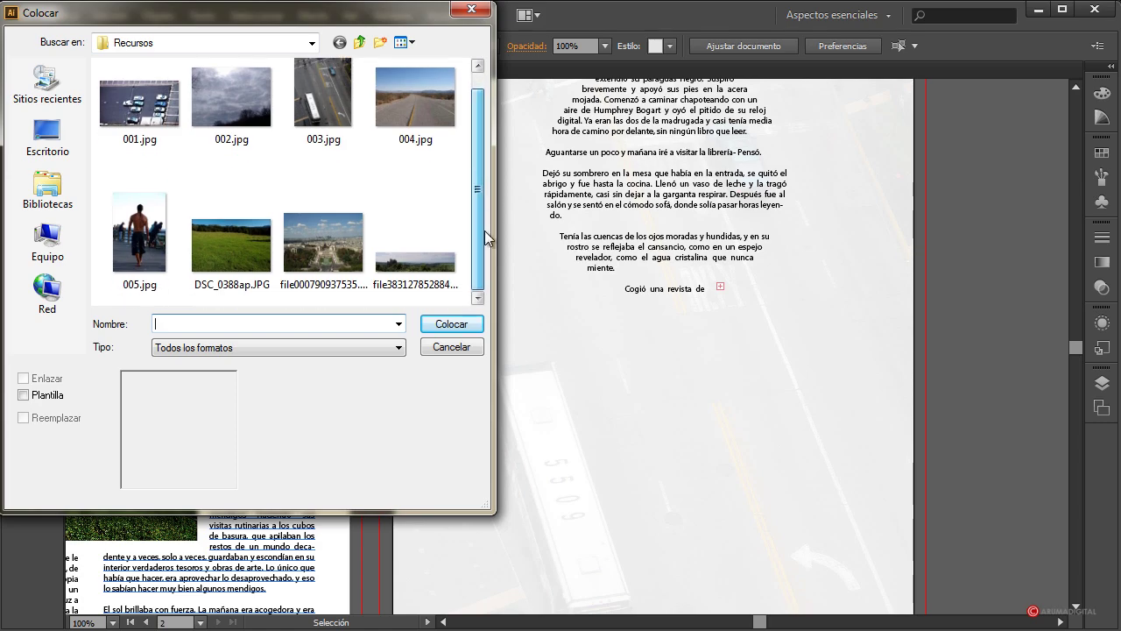
double_click(350, 280)
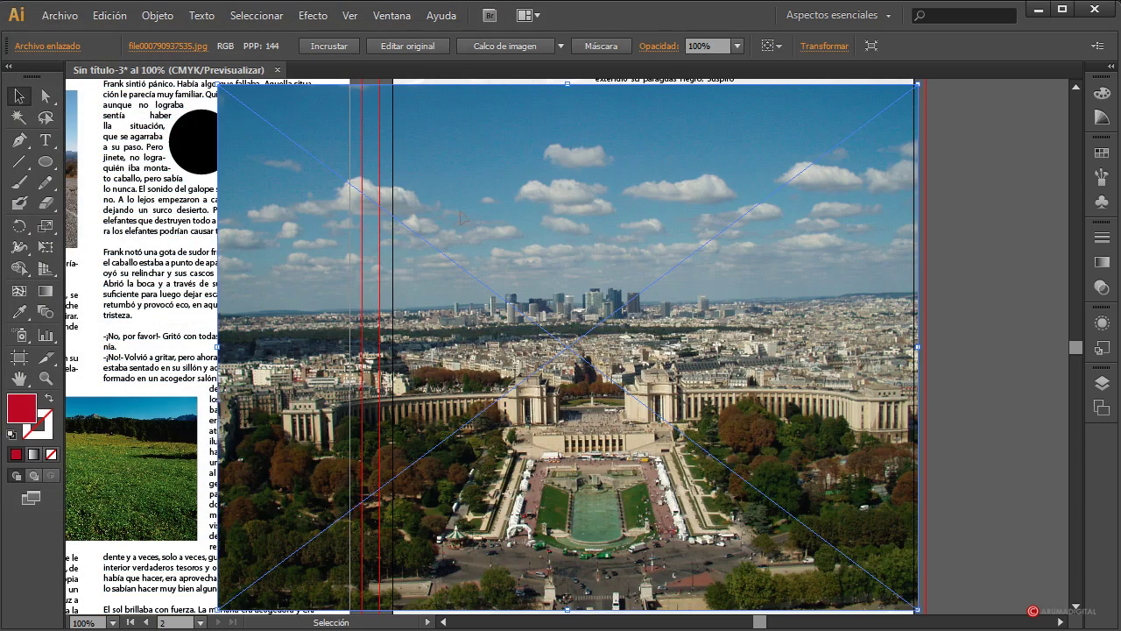
- Scale the city panorama down and center it below the circle-shaped text on the second artboard
left_click_drag(218, 84, 576, 375)
left_click_drag(711, 470, 626, 430)
left_click(1026, 431)
scroll(1026, 431, "down", 2)
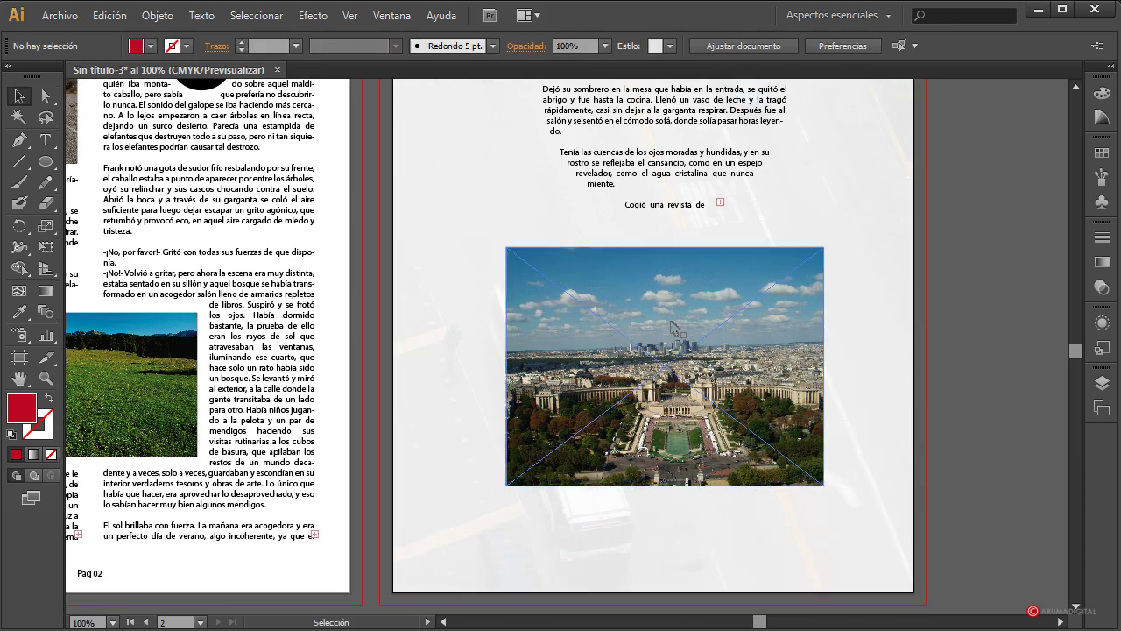
left_click_drag(675, 328, 676, 347)
key("ctrl+shift+a")
scroll(682, 507, "down", 1)
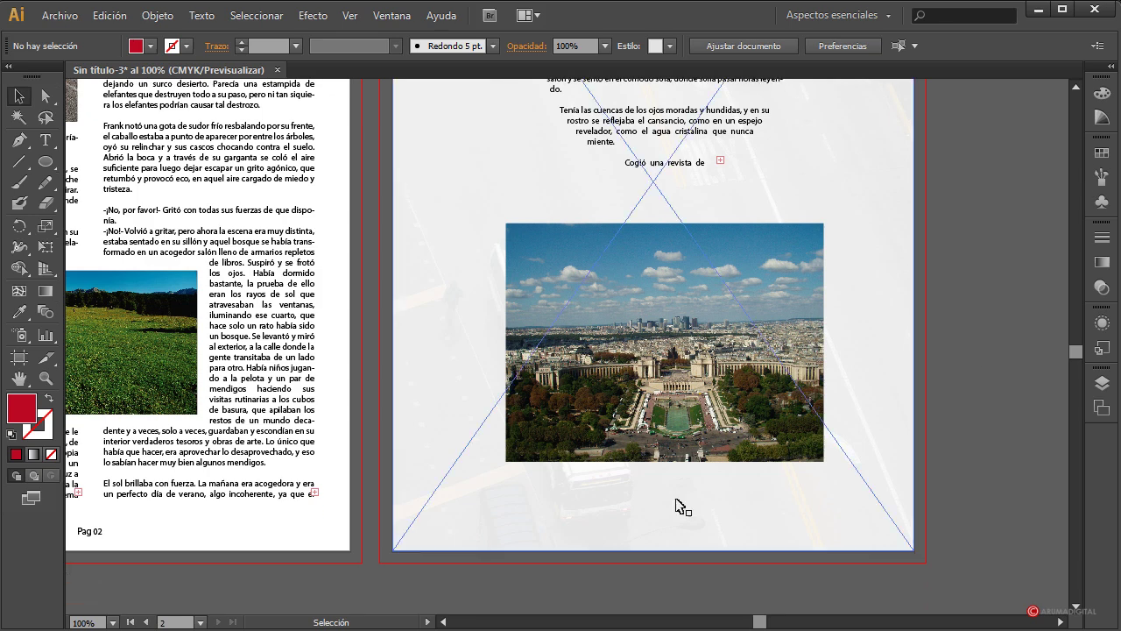
scroll(993, 397, "up", 2)
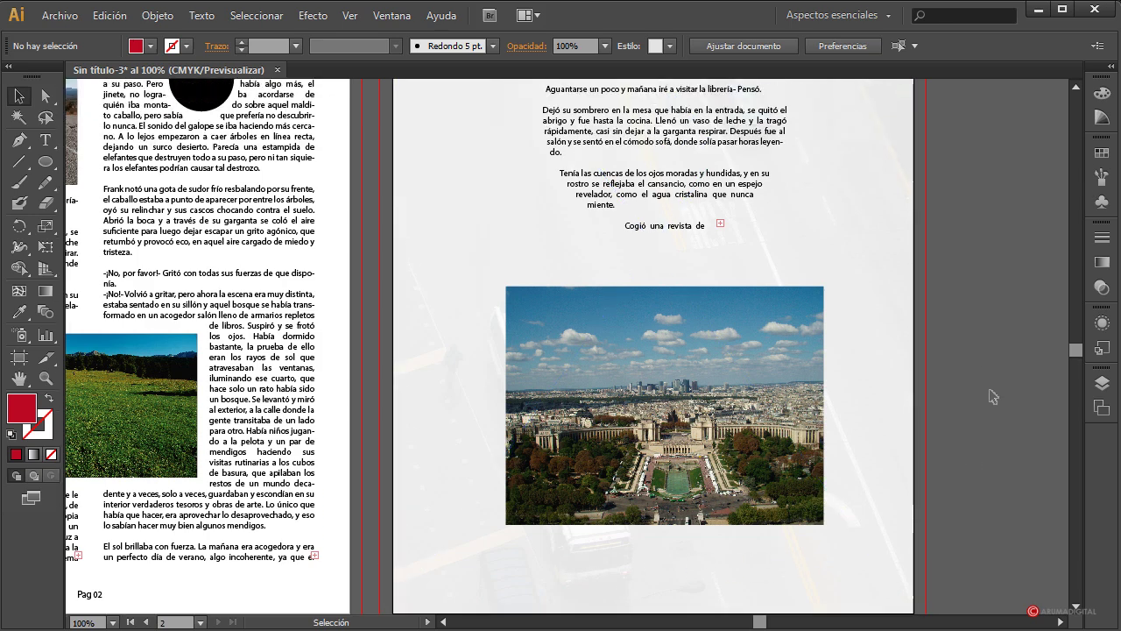
- Bring both artboards into view together at 70% zoom to check the layout
left_click(100, 622)
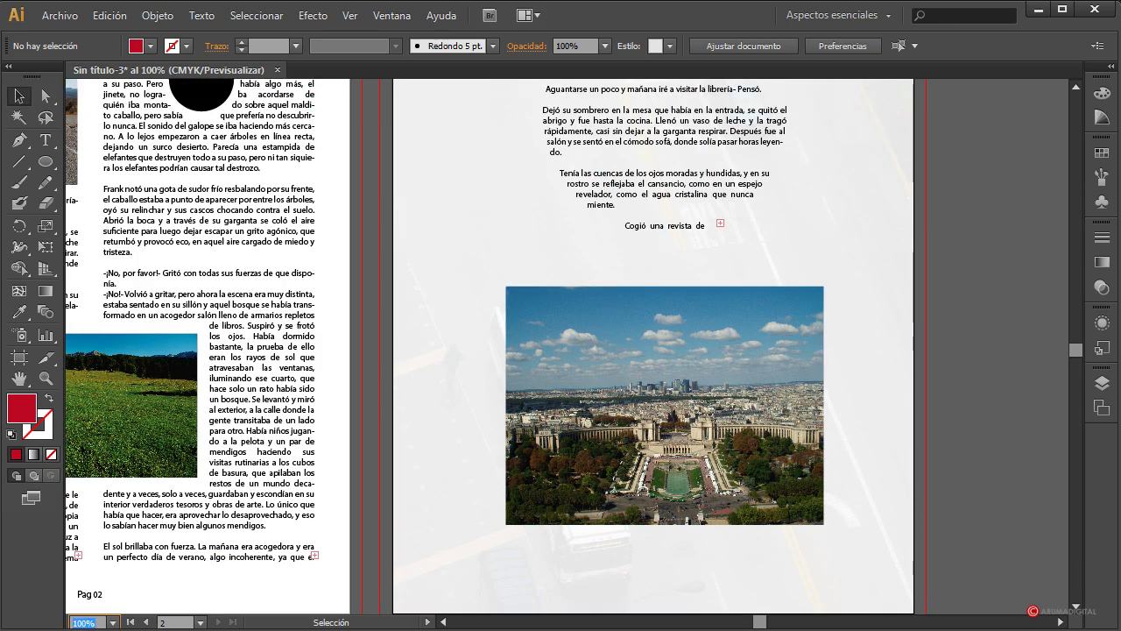
type("80")
key("Return")
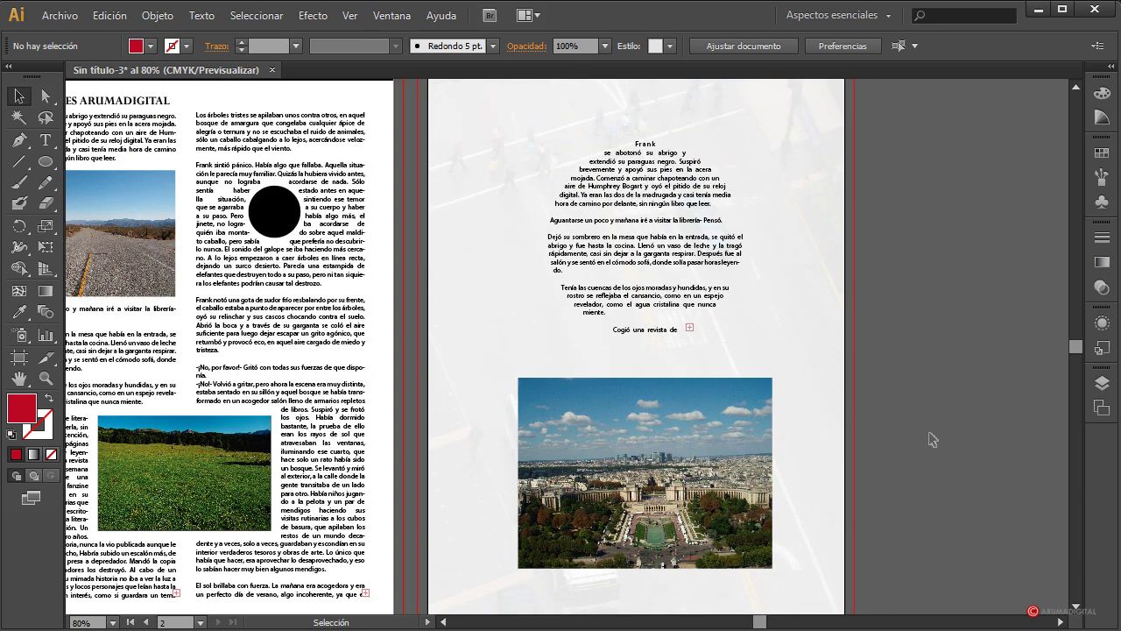
left_click(100, 622)
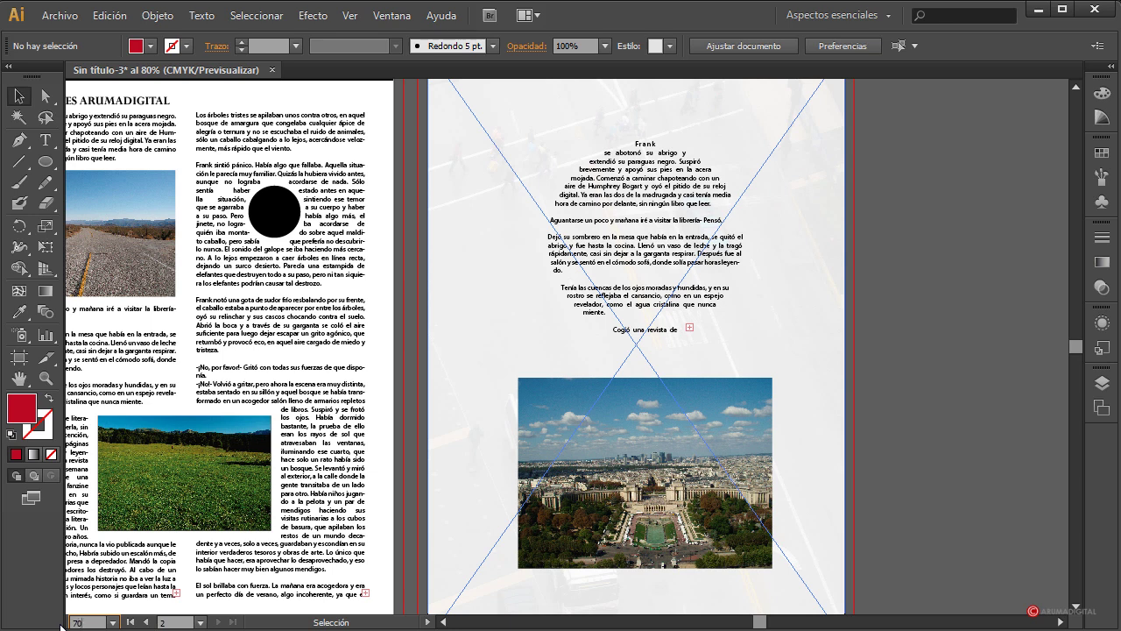
type("70")
key("Return")
left_click_drag(758, 622, 751, 622)
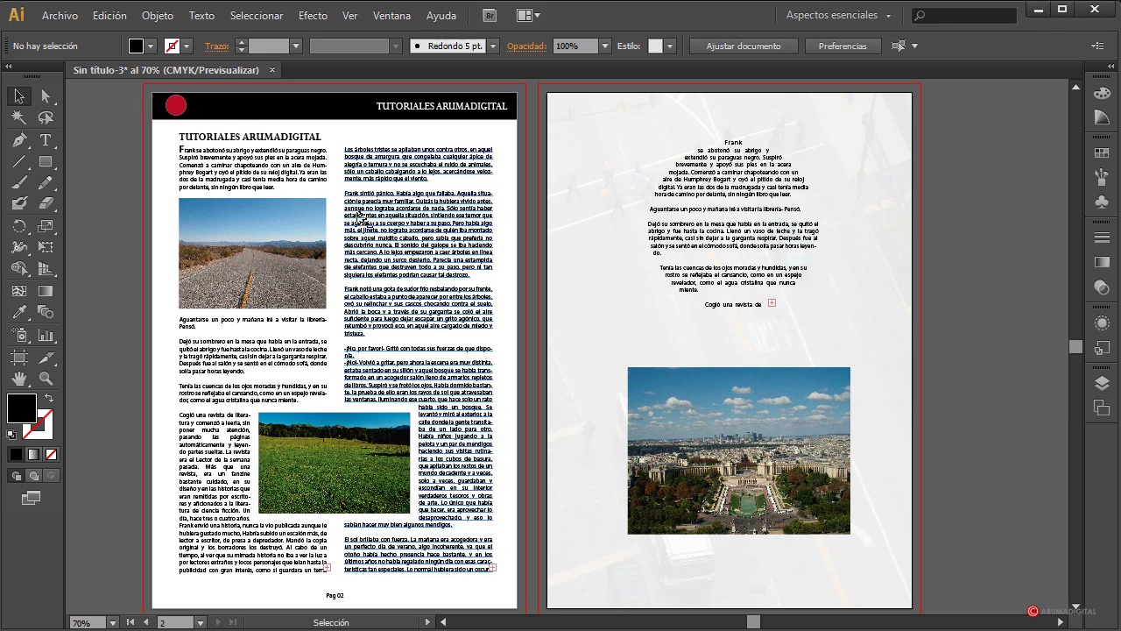
- Move the dark red circle to the first artboard's lower-right corner and delete the black header band with its white title
left_click_drag(177, 112, 492, 592)
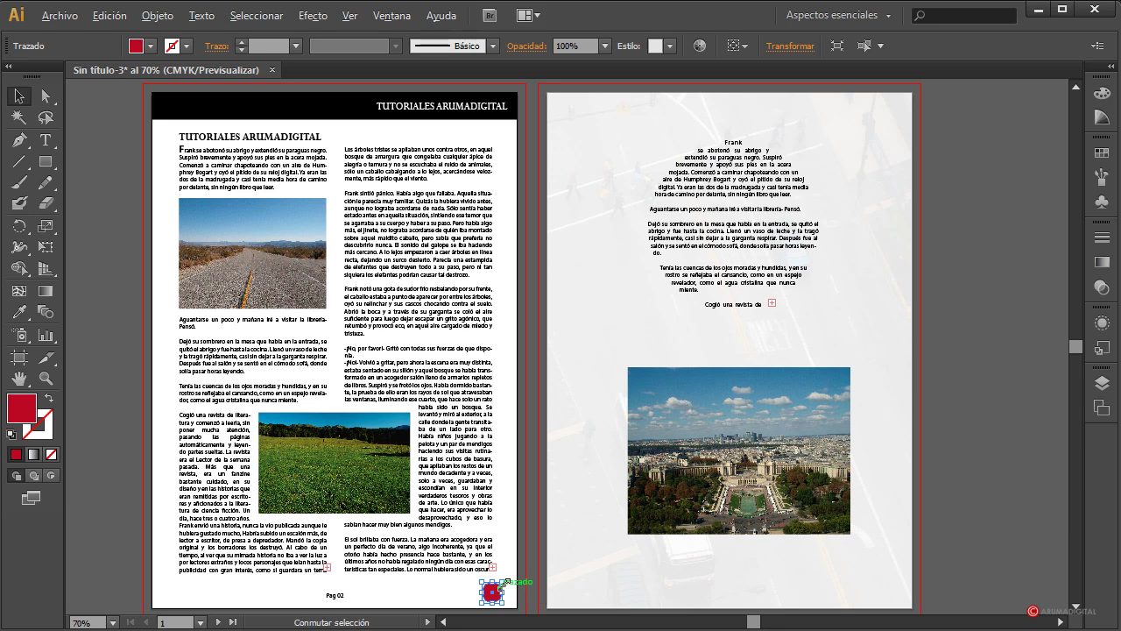
left_click(954, 506)
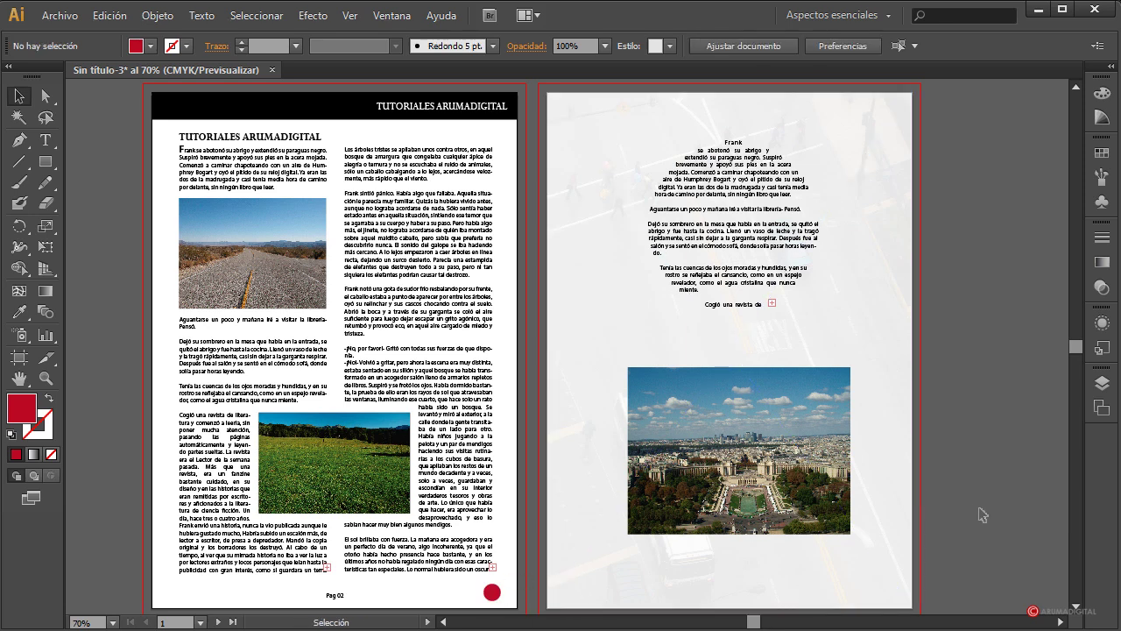
left_click(292, 123)
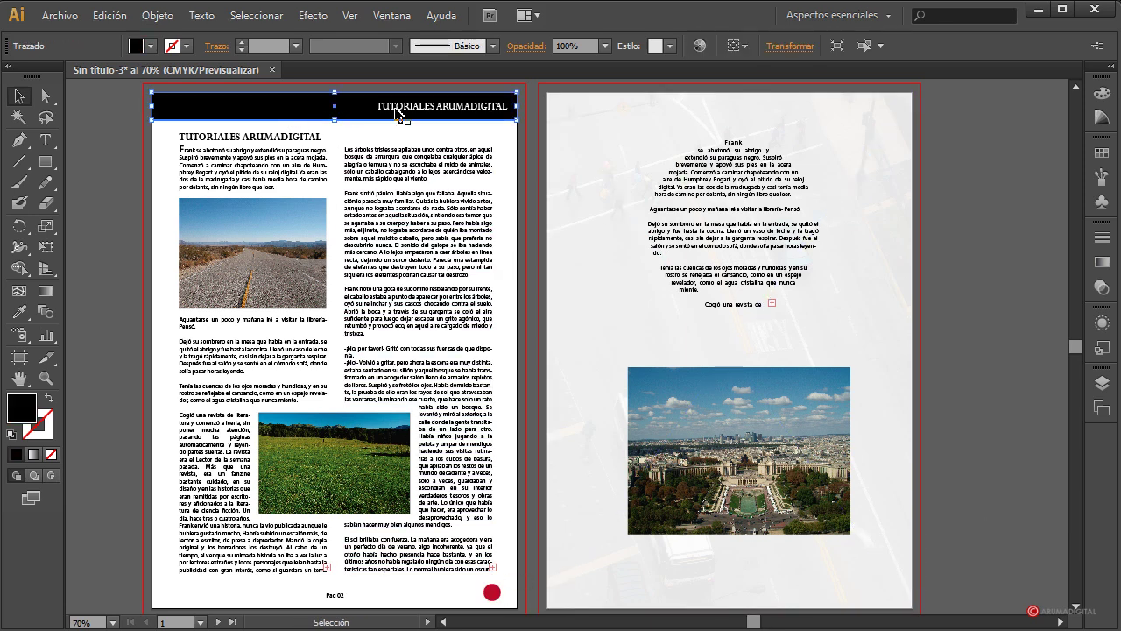
key("Delete")
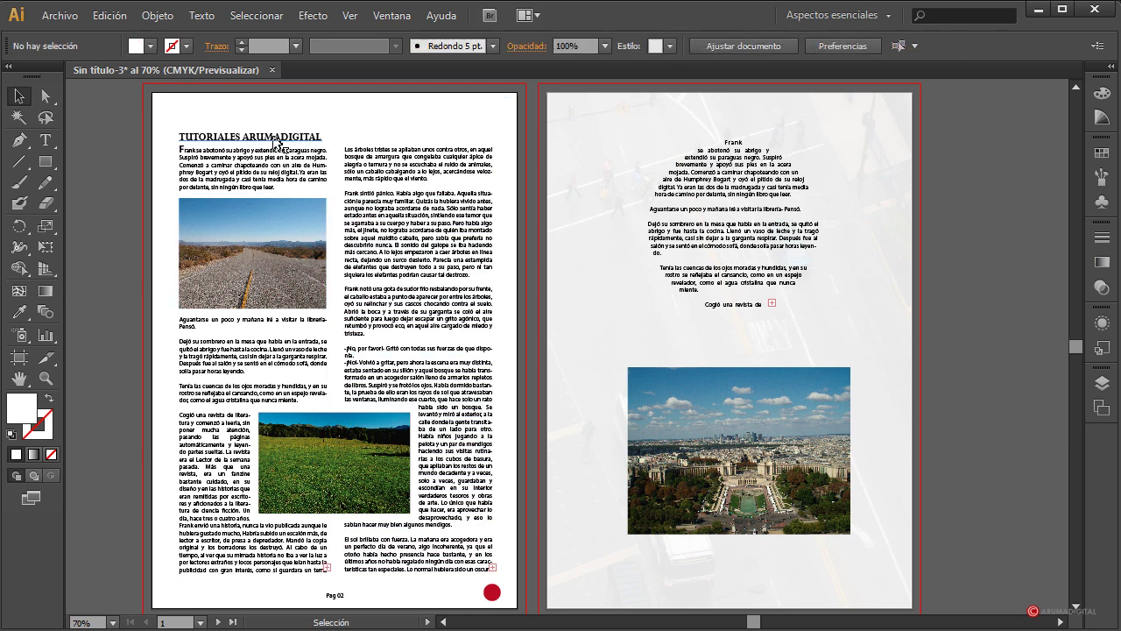
- Set the font size of the black title above the first column to 11 pt
left_click(254, 136)
left_click(876, 45)
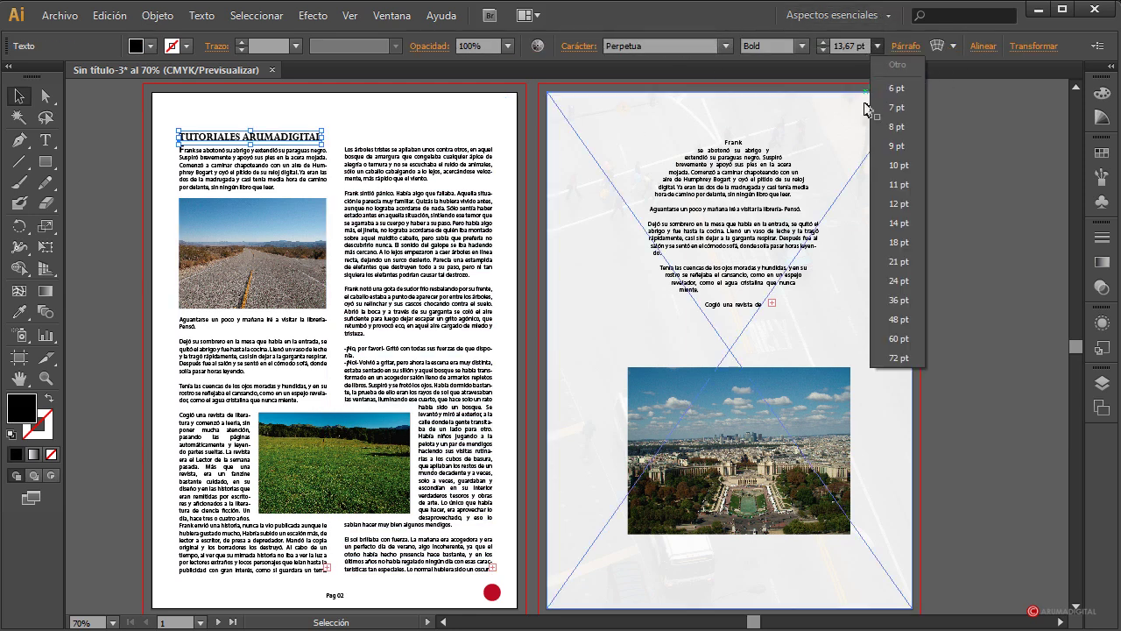
left_click(901, 204)
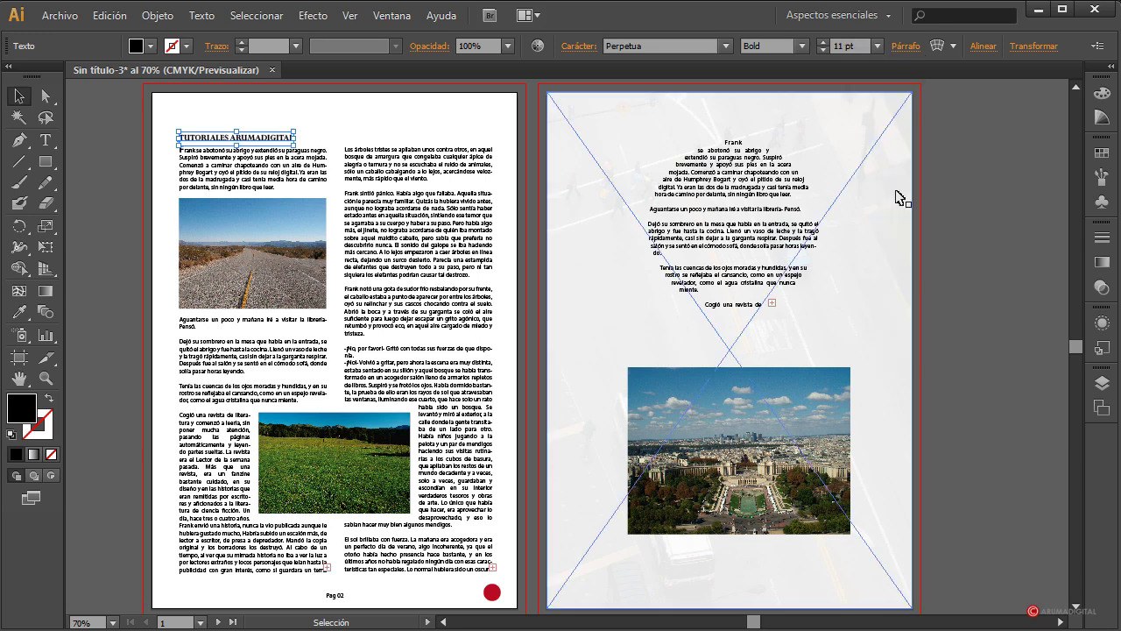
left_click(966, 201)
- Set the font size of the black title above the first column to 12 pt
left_click(248, 140)
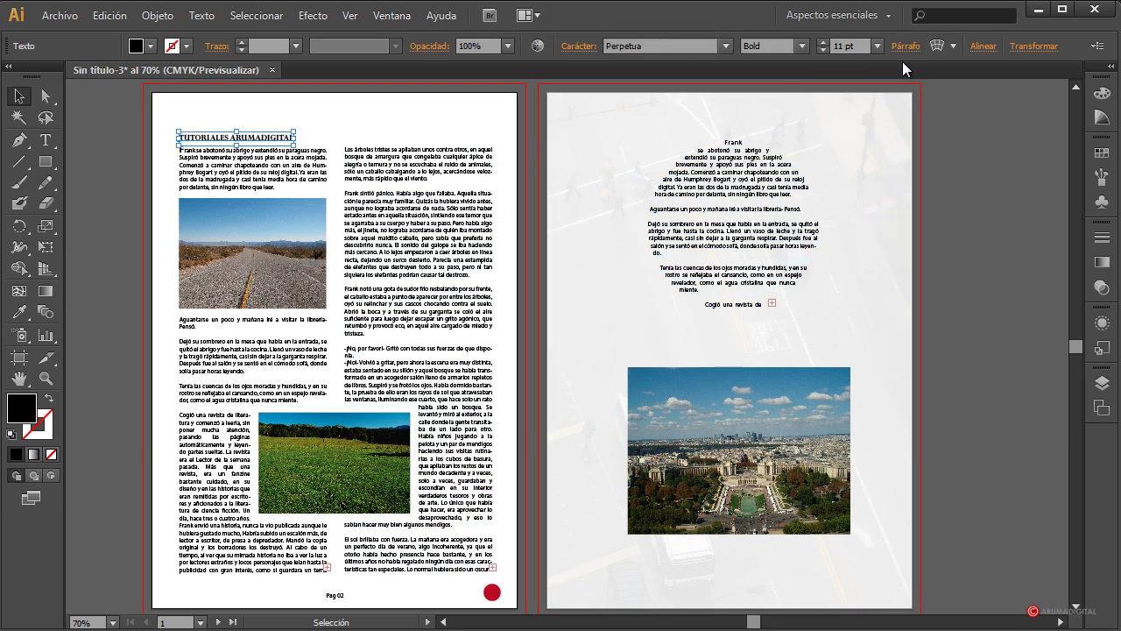
left_click(877, 45)
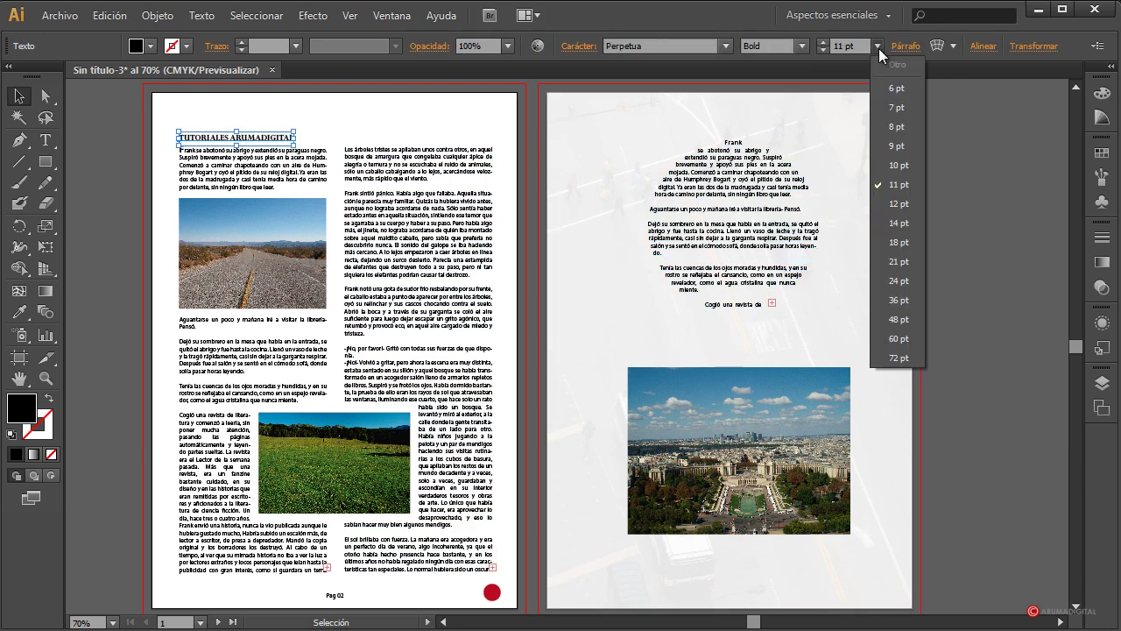
left_click(897, 223)
left_click(958, 284)
- Draw a black rectangle over the city panorama, extending slightly beyond the photo on every side
left_click(710, 379)
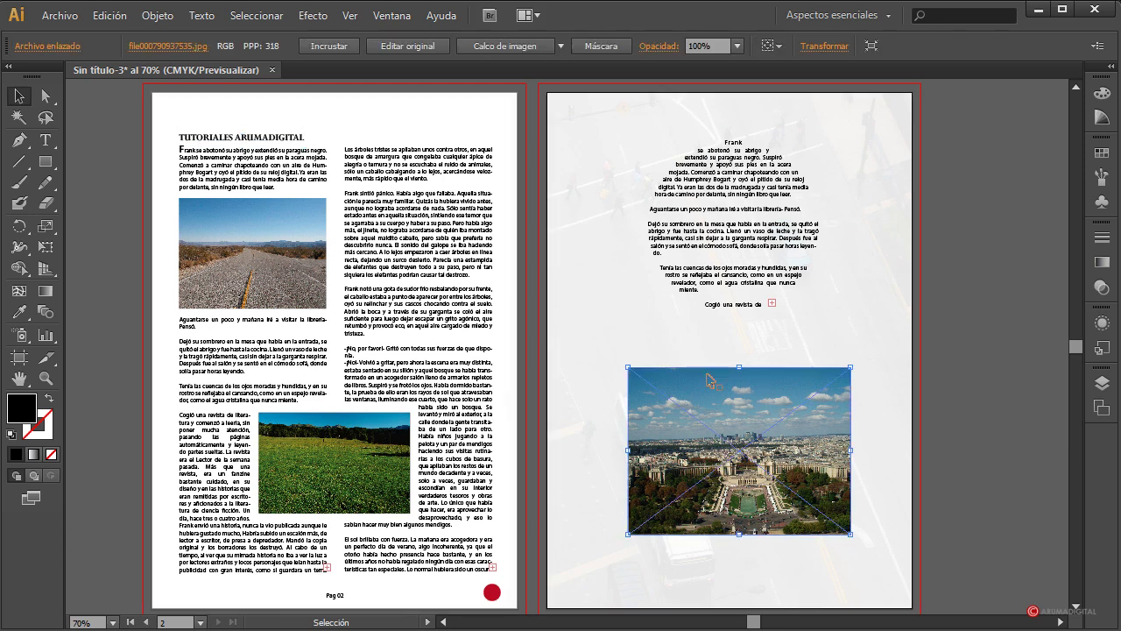
left_click(46, 162)
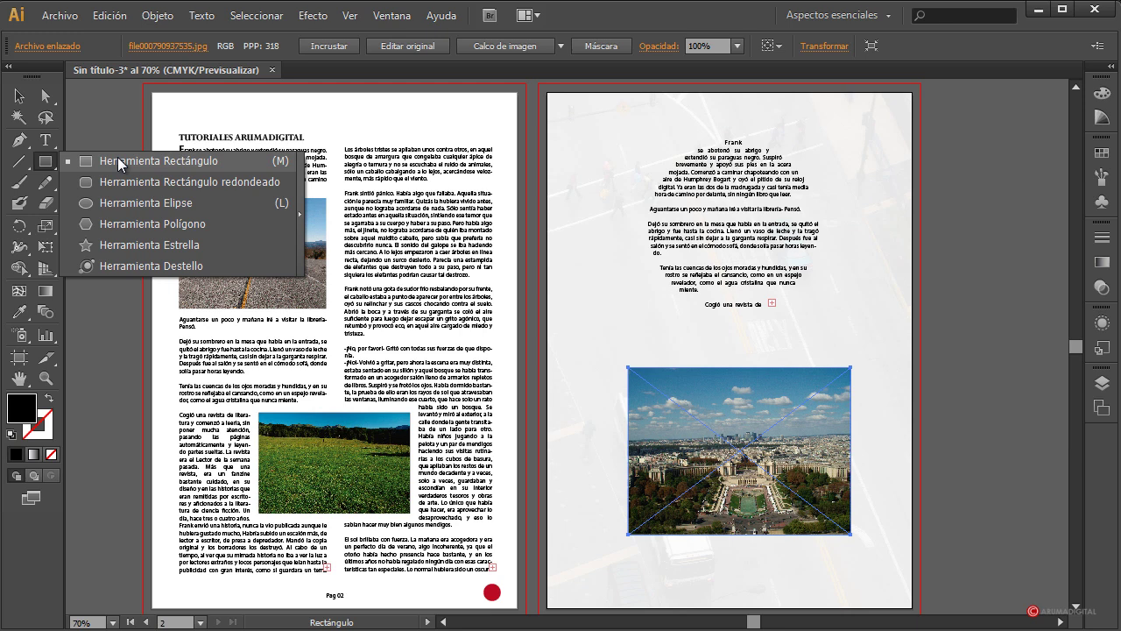
left_click(120, 165)
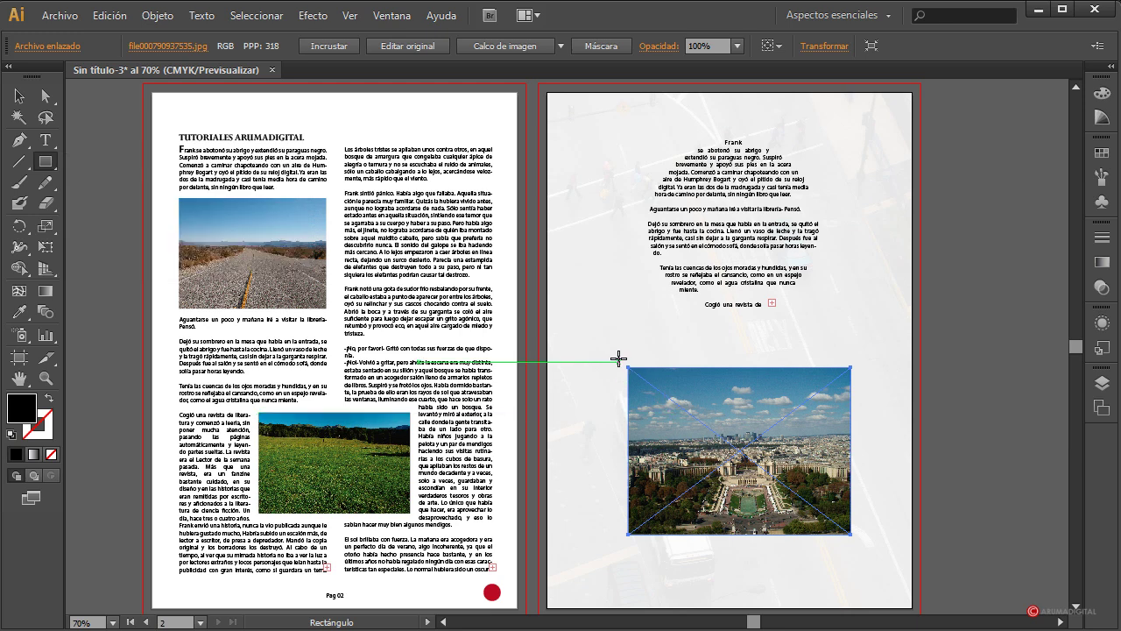
left_click_drag(618, 359, 860, 552)
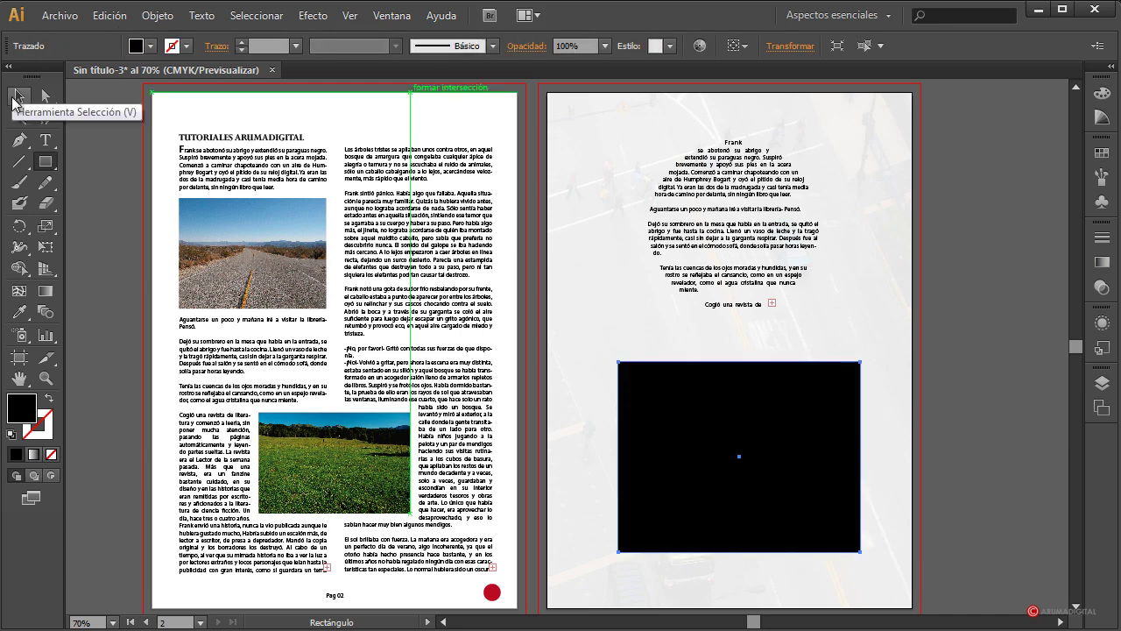
- Fill the black rectangle behind the city panorama with white so it frames the photo
left_click(152, 47)
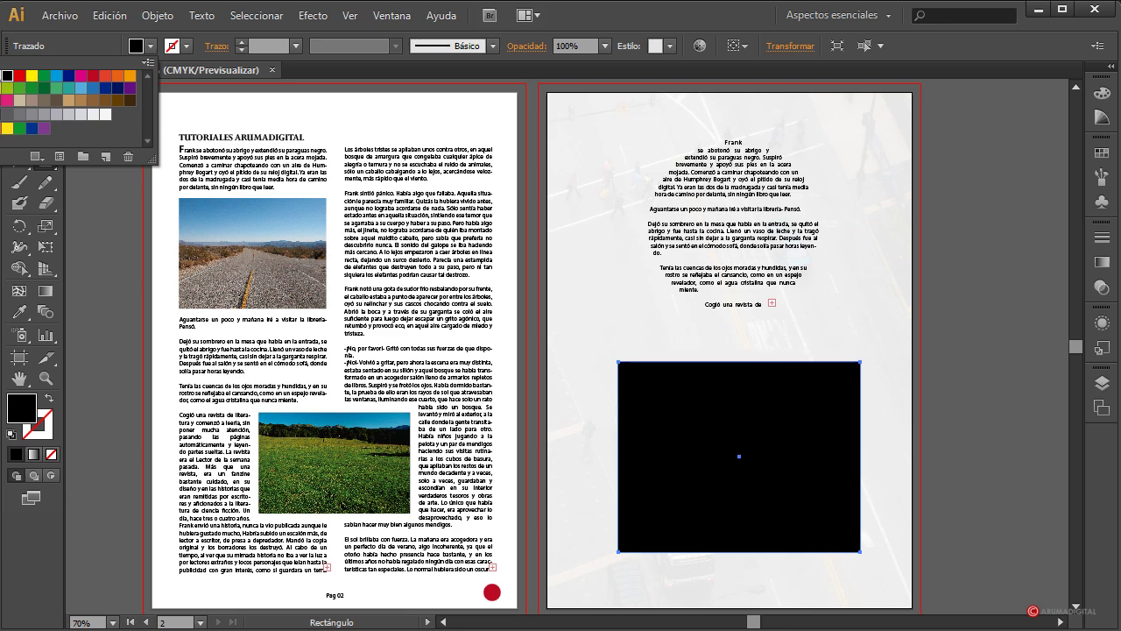
left_click(29, 77)
left_click_drag(903, 462, 920, 429)
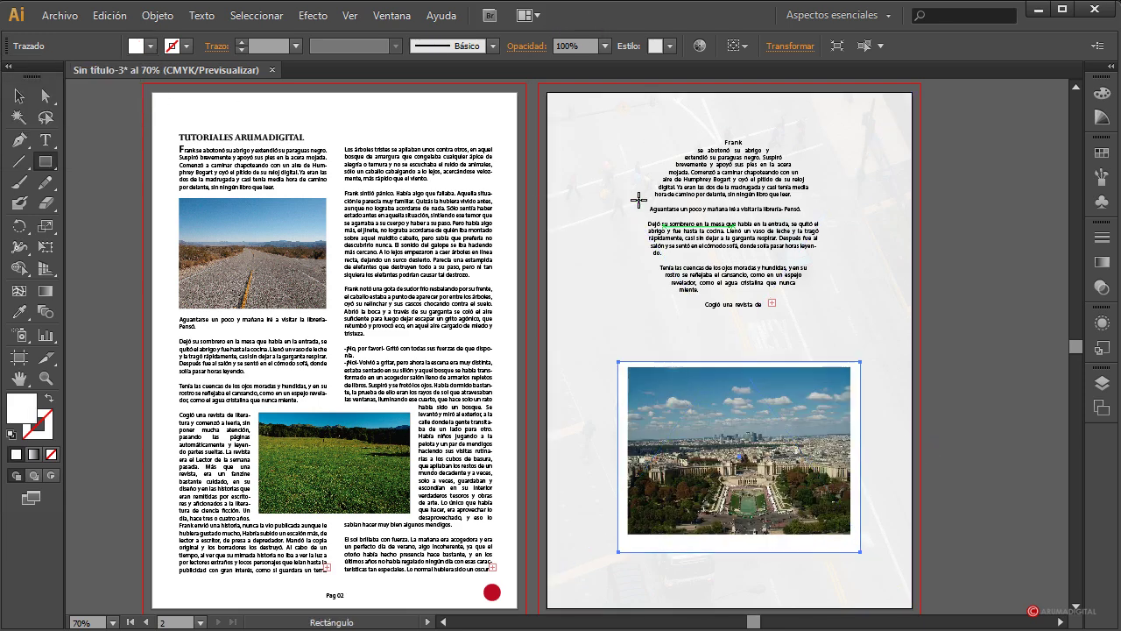
left_click(19, 97)
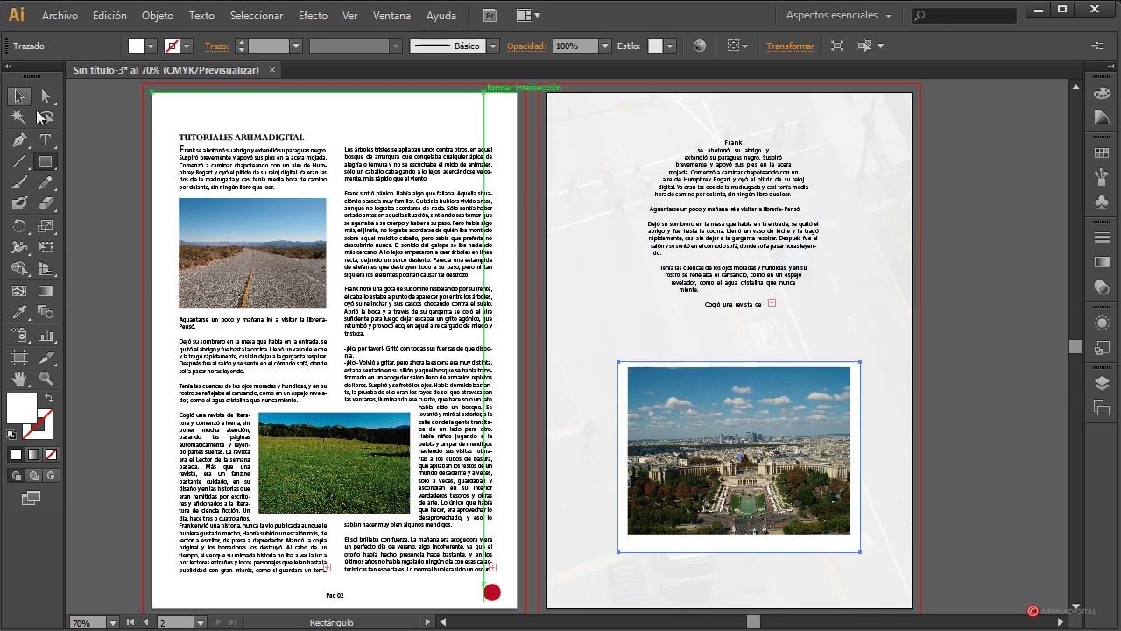
left_click(967, 278)
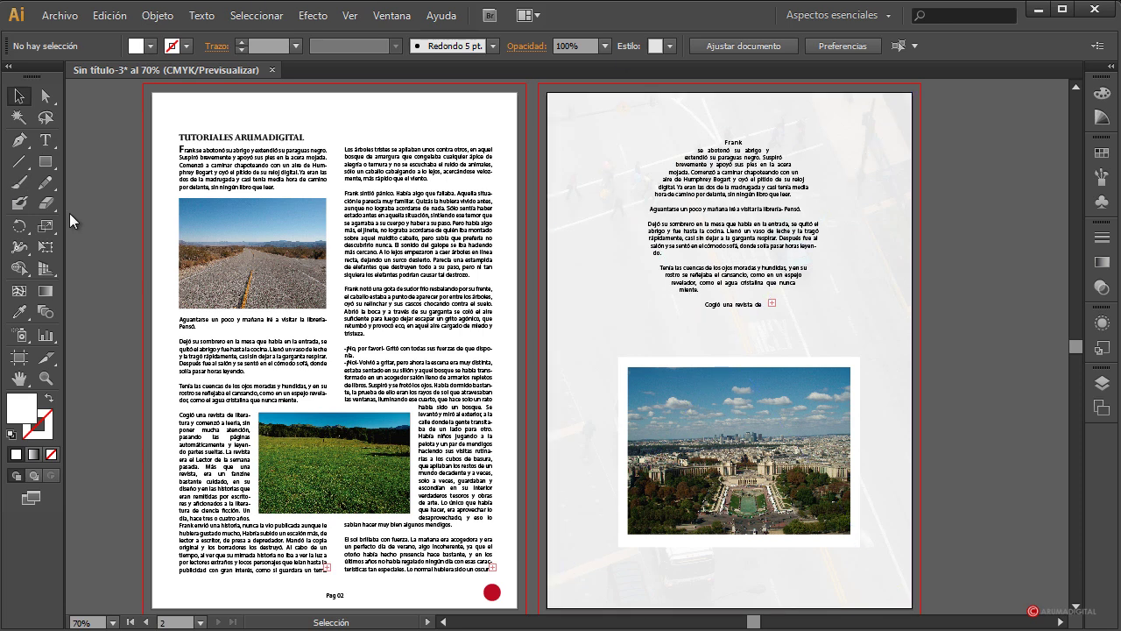
- Copy "Aguantarse un poco y mañana iré a visitar la librería-" from the circular text on the second artboard
left_click(42, 143)
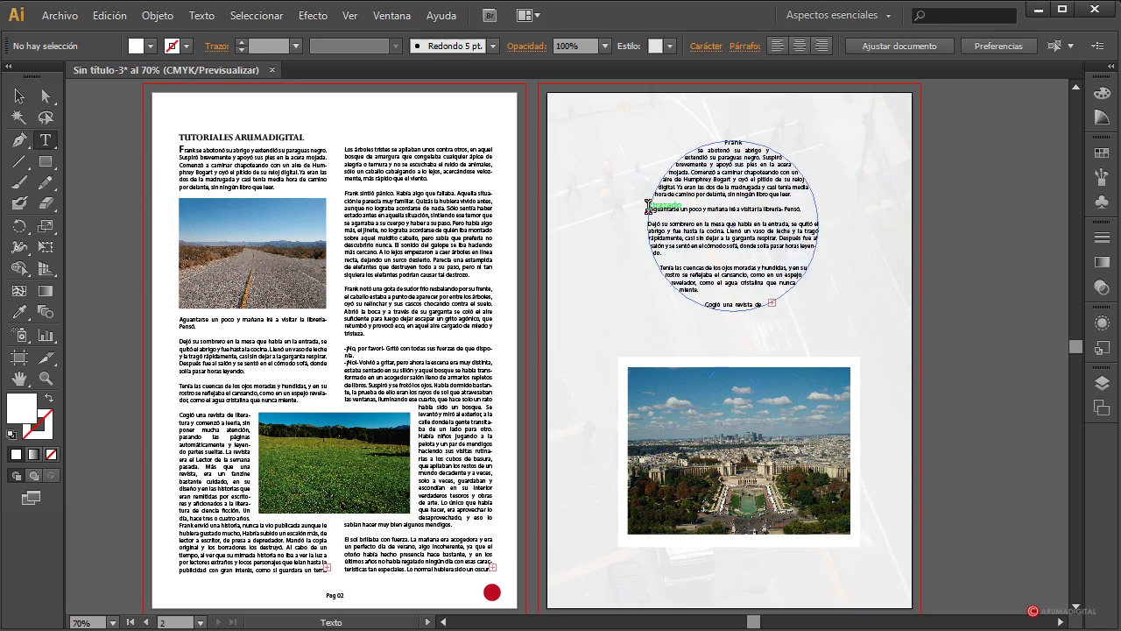
left_click_drag(650, 208, 783, 210)
key("ctrl+c")
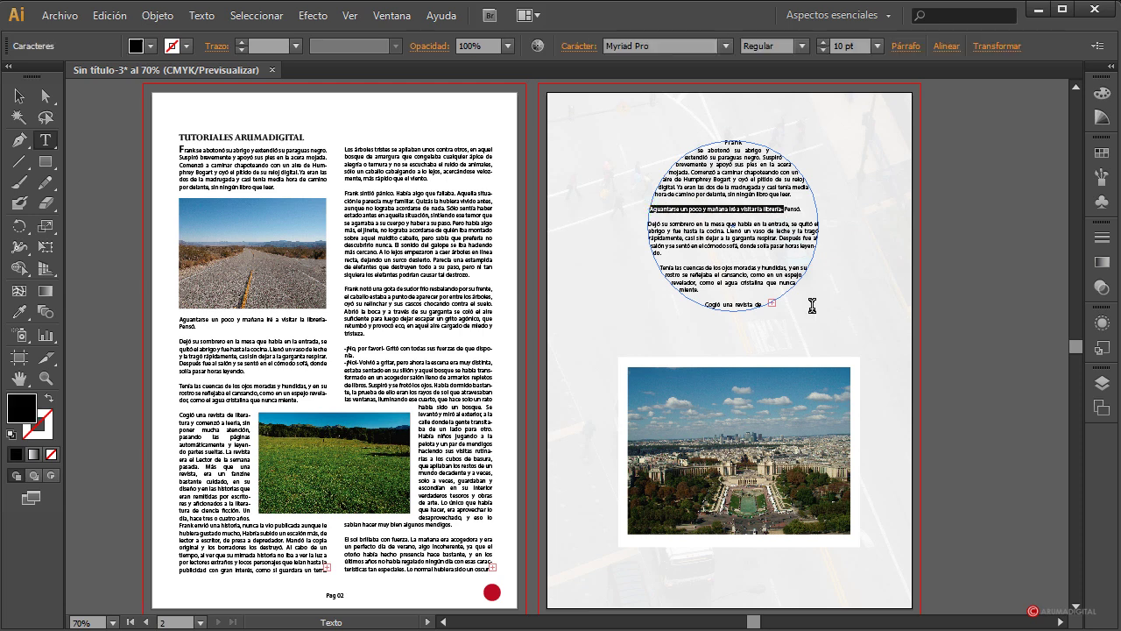
key("ctrl")
left_click(992, 427, "ctrl")
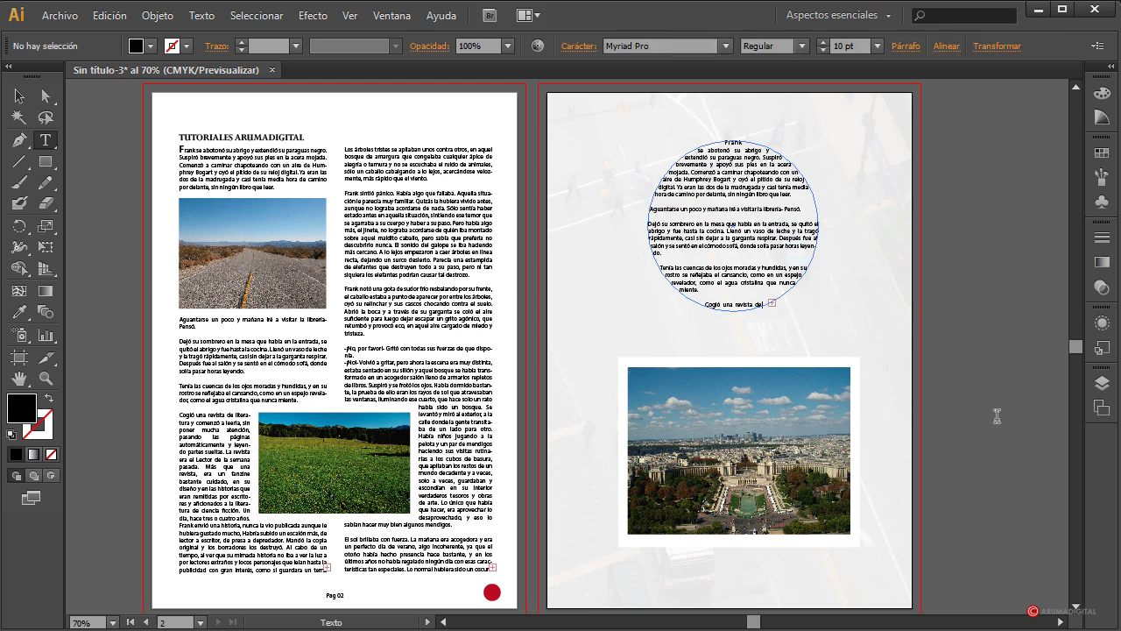
- Paste the copied sentence as a caption under the city panorama and align it with the photo's left edge
left_click(745, 228, "ctrl")
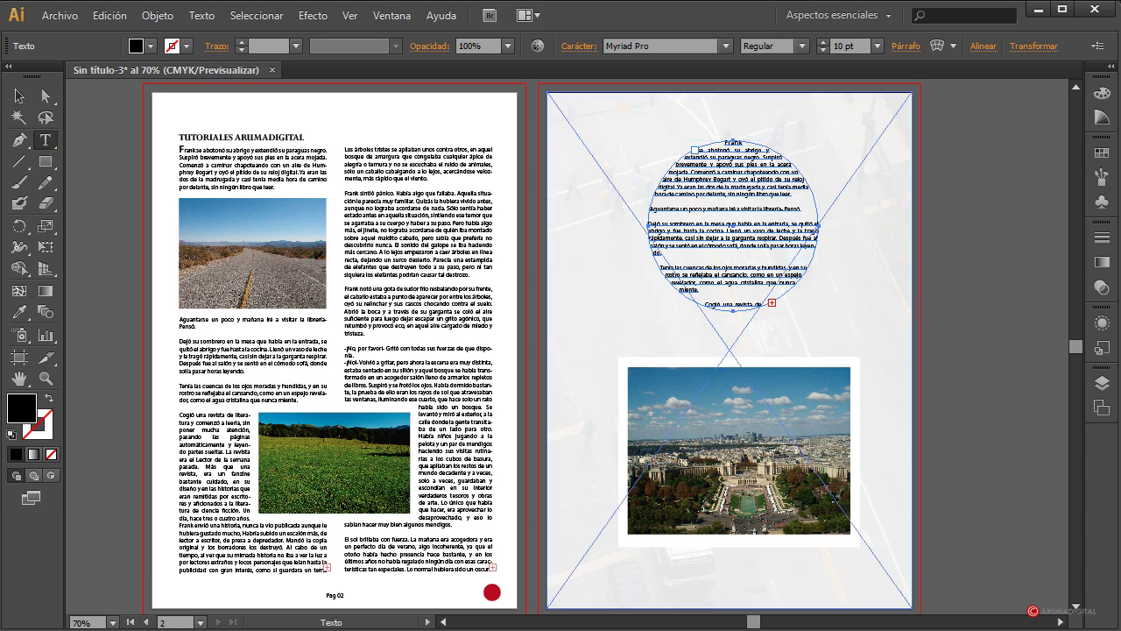
left_click(671, 588, "ctrl")
left_click(678, 596, "ctrl")
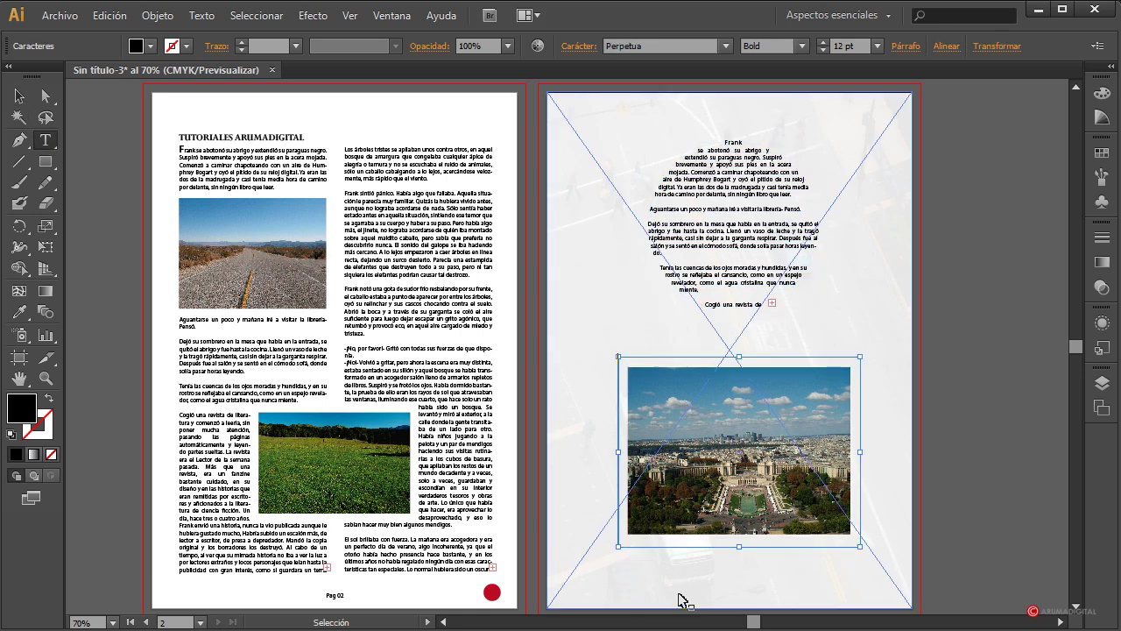
left_click(670, 578)
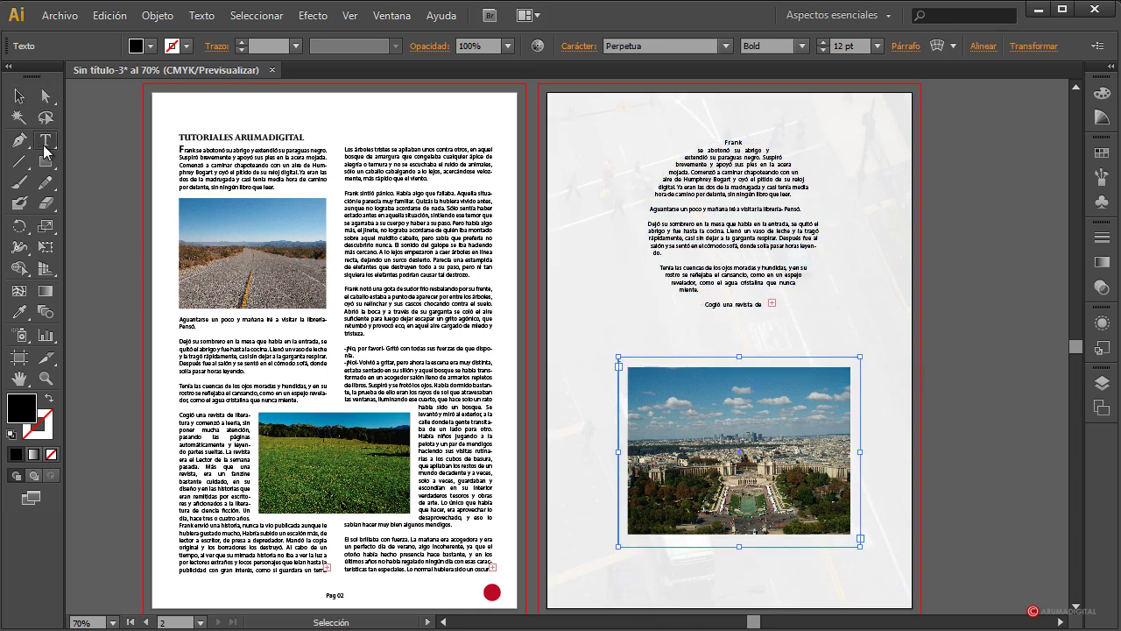
left_click(45, 140)
left_click(626, 570)
key("ctrl+v")
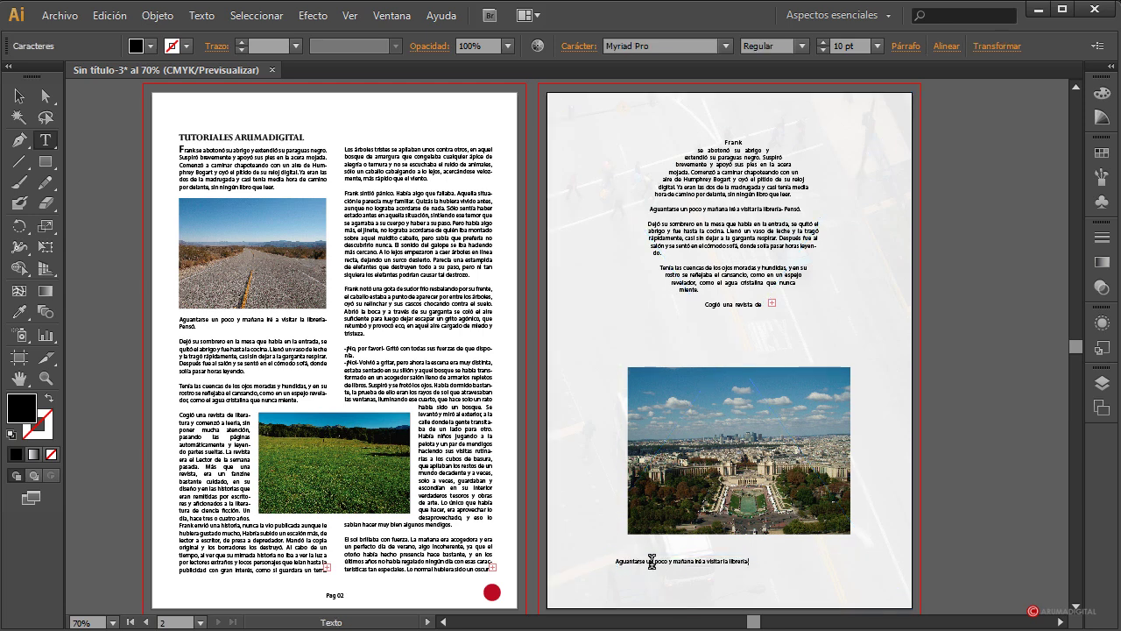
left_click(19, 97)
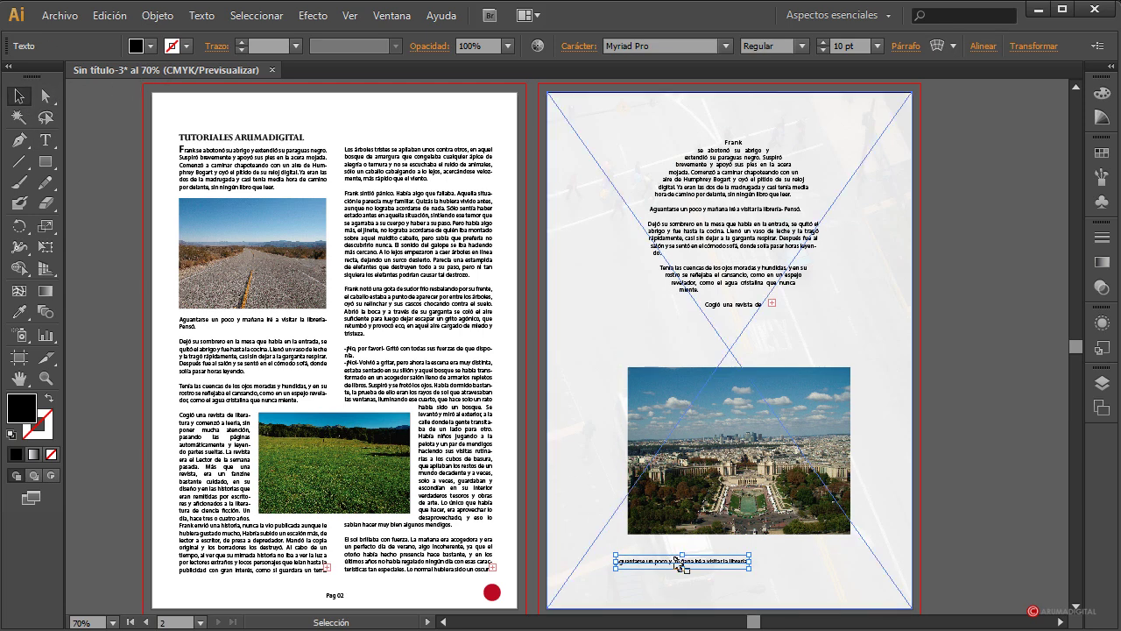
left_click_drag(669, 567, 682, 557)
left_click(1007, 528)
left_click(863, 413)
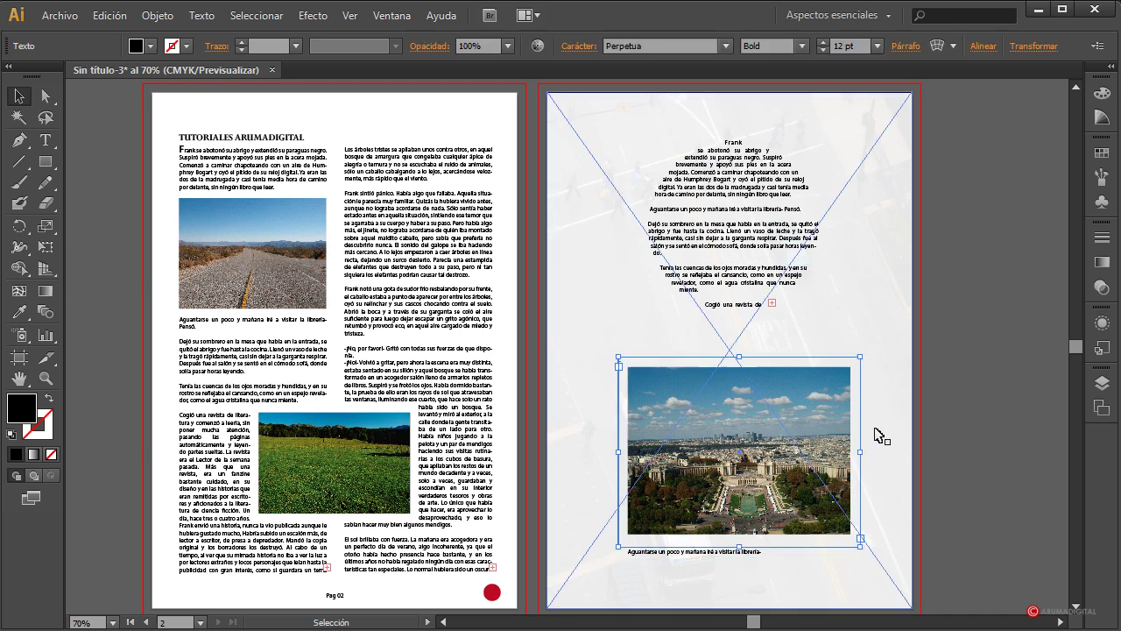
- Try to fill the panorama's frame with white again
key("ctrl")
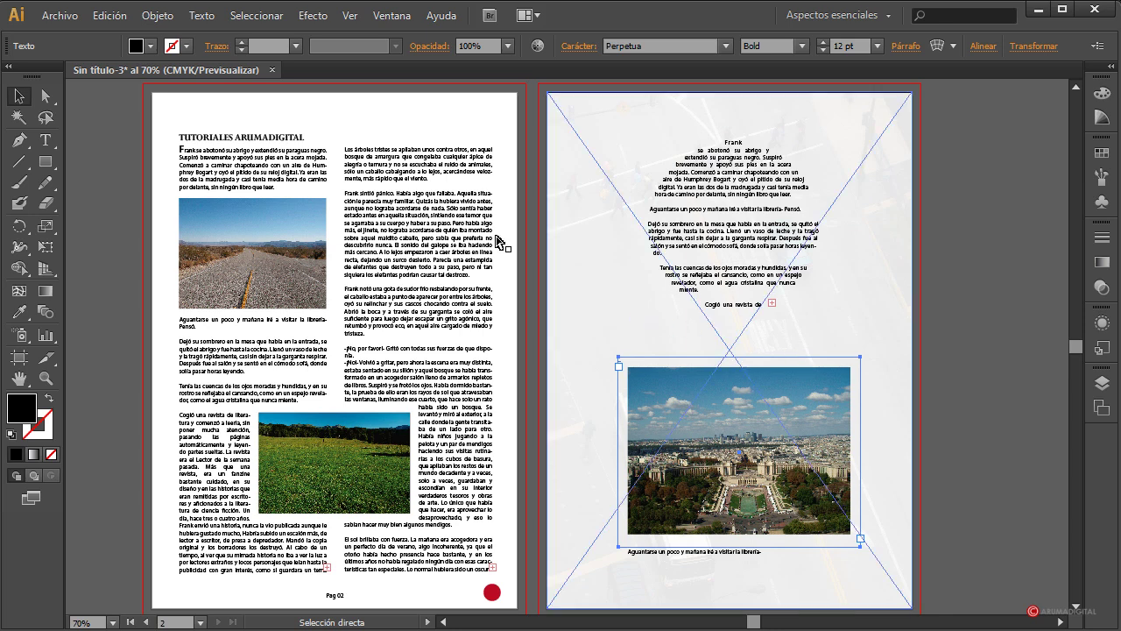
left_click(150, 45)
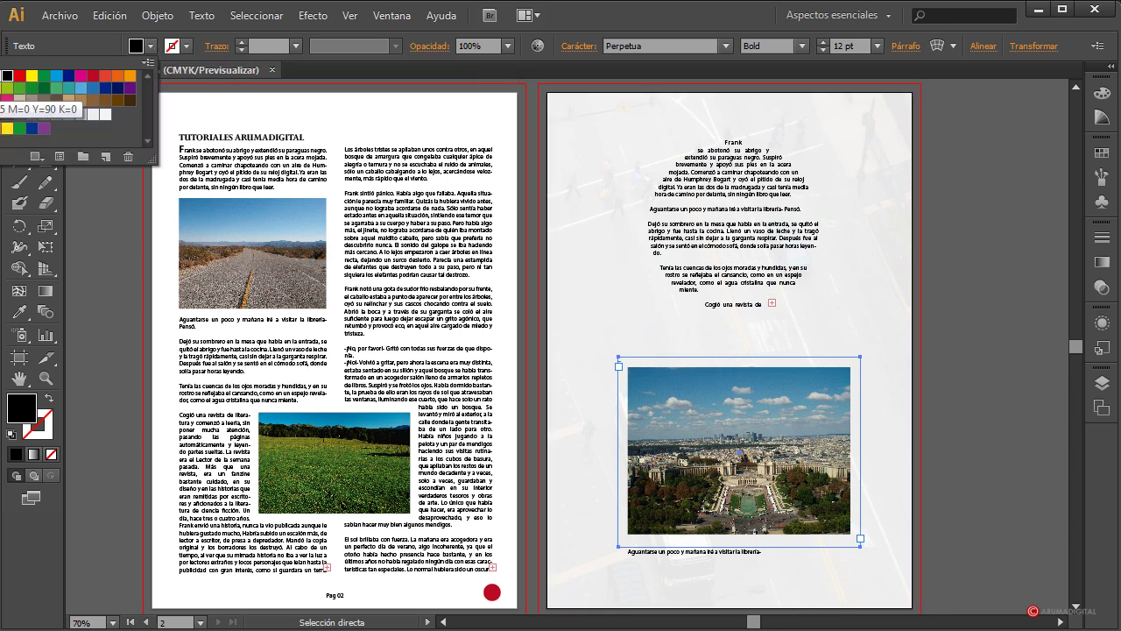
left_click(3, 79)
left_click(996, 341)
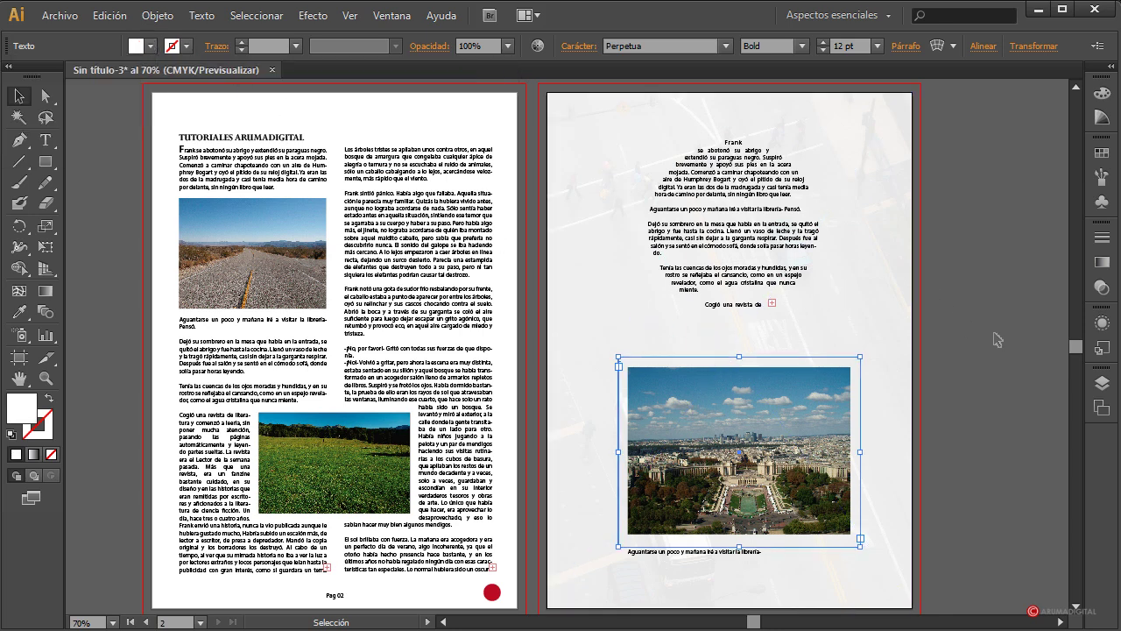
- Undo the refill and the caption placement, back to the white-filled photo frame
key("ctrl+z")
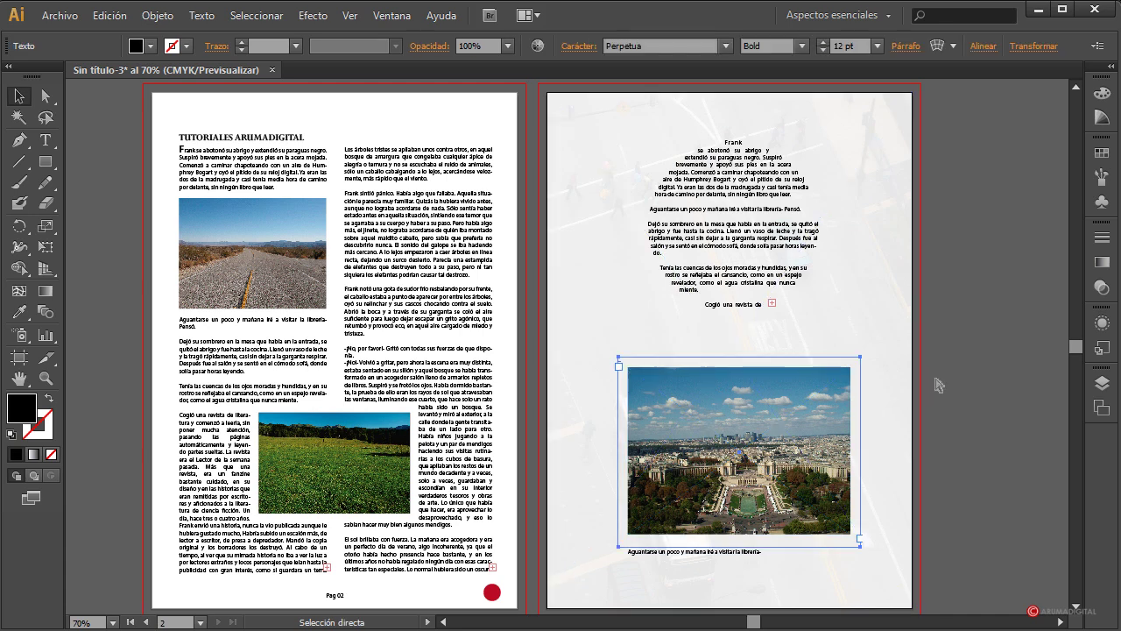
key("ctrl+z")
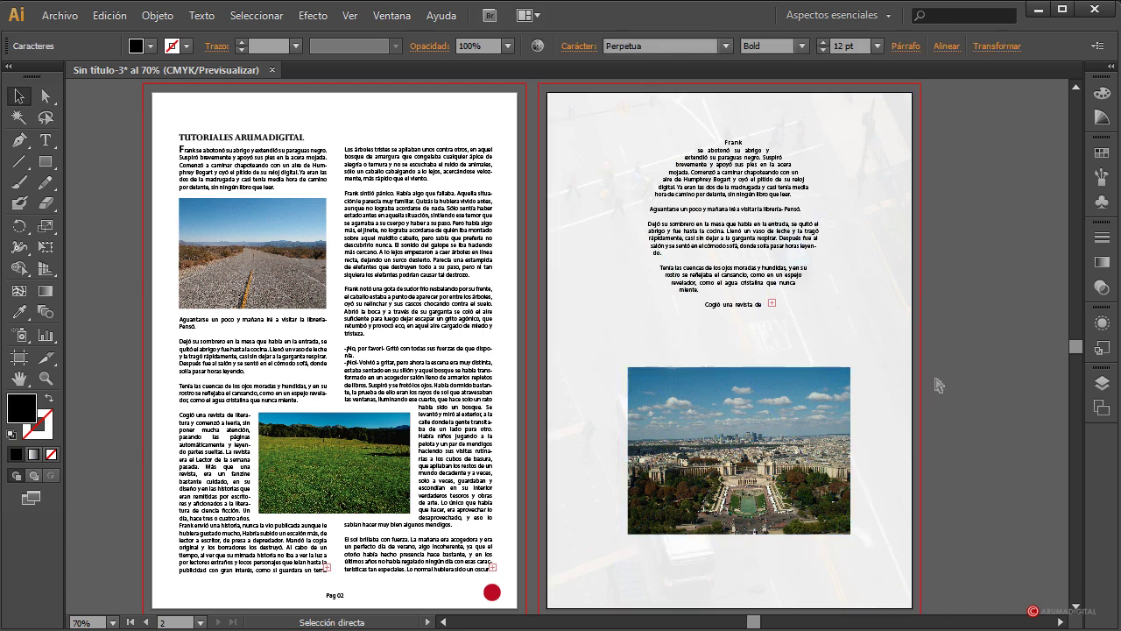
key("ctrl+z")
key("ctrl+z")
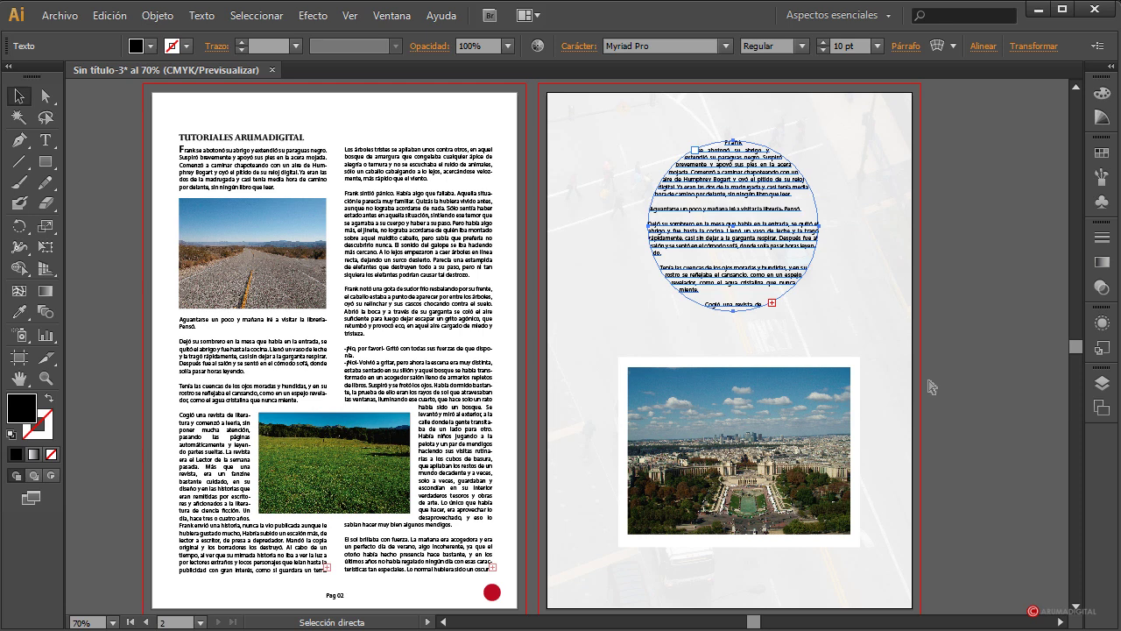
- Paste the copied sentence as separate text below the panorama's white frame and align it with the frame's left edge
left_click(930, 387)
left_click(46, 140)
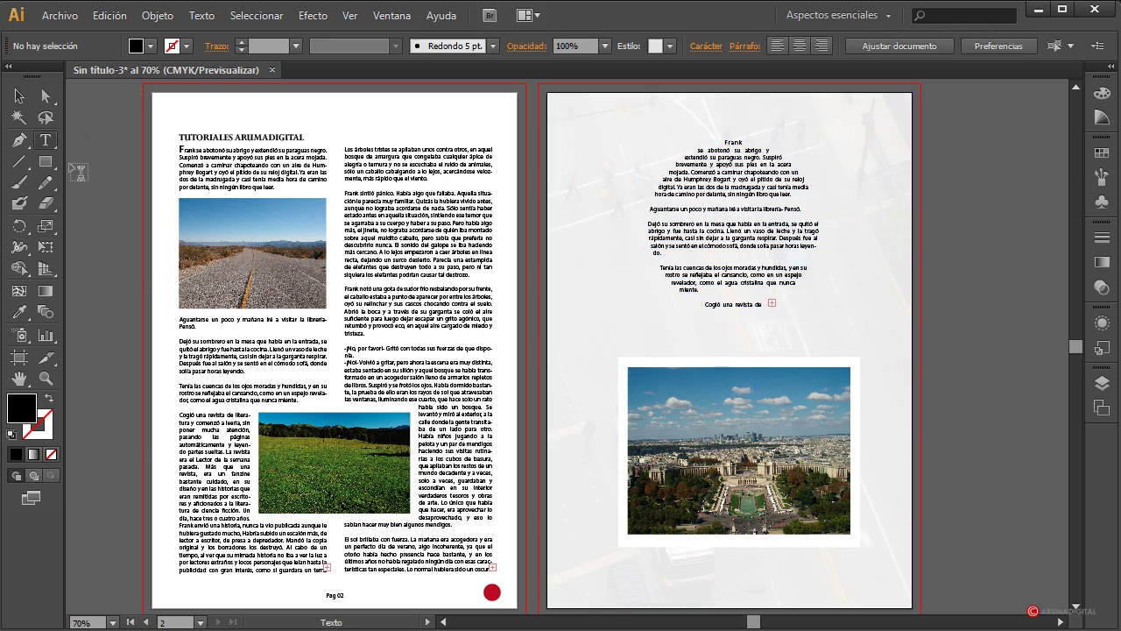
left_click(686, 588)
type("Aguantarse un poco y mañana iré a visitar la librería-")
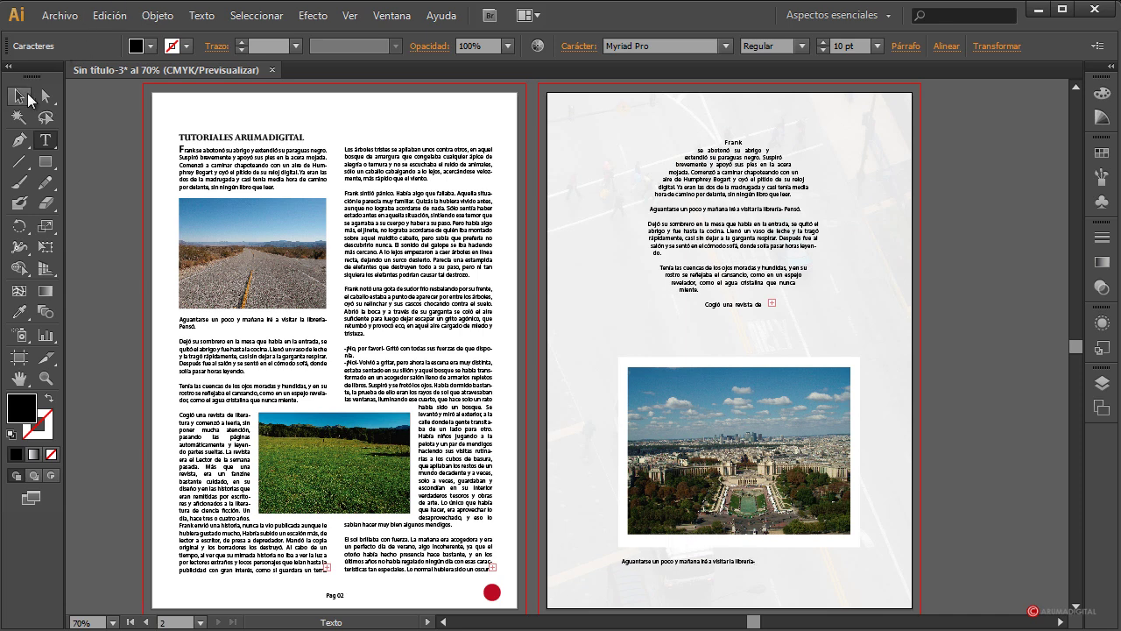
left_click(18, 96)
left_click_drag(660, 562, 655, 559)
left_click(951, 481)
- Shift the caption horizontally to the right until it sits roughly centred under the framed panorama
left_click(697, 567)
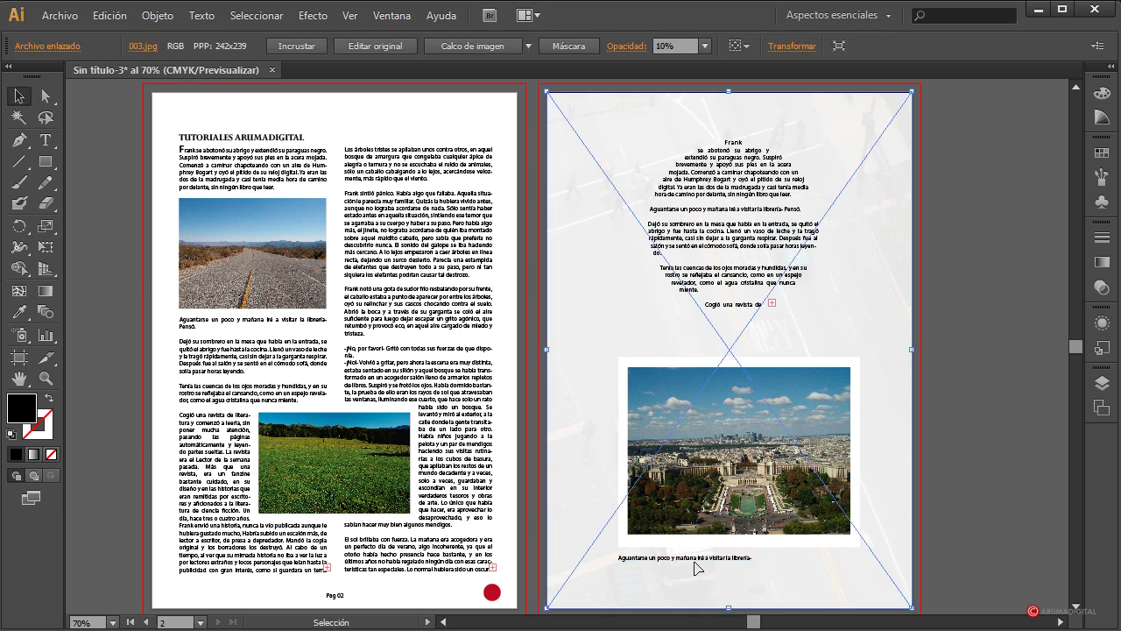
left_click(698, 557)
key("shift+Right")
key("shift+Right")
key("shift+Right")
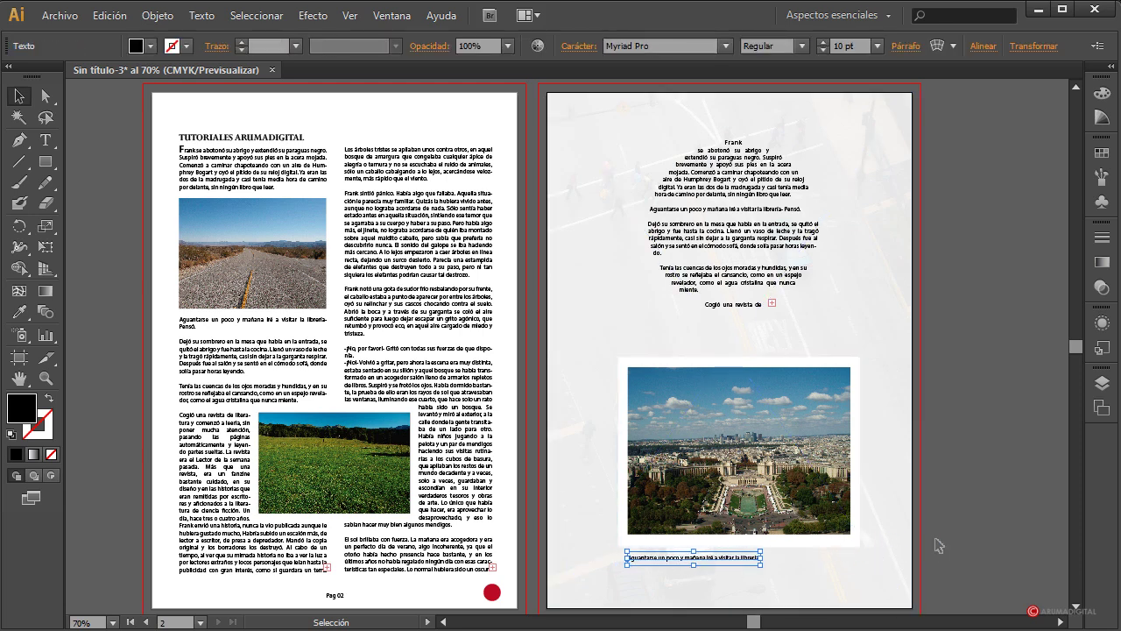
key("shift+Right")
key("shift+Right")
key("shift+Right")
key("shift+Right")
key("shift+Right")
key("shift+Right")
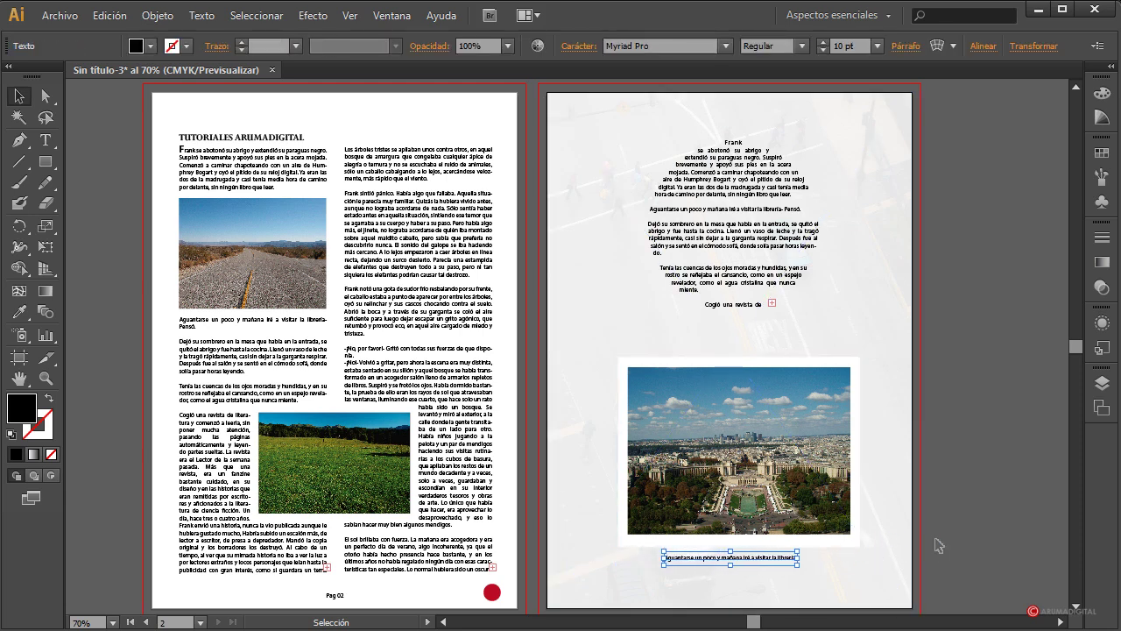
key("Right")
key("Right")
key("Right")
key("Right")
key("Right")
key("Right")
key("Right")
key("Right")
key("Right")
key("Right")
key("Right")
key("Right")
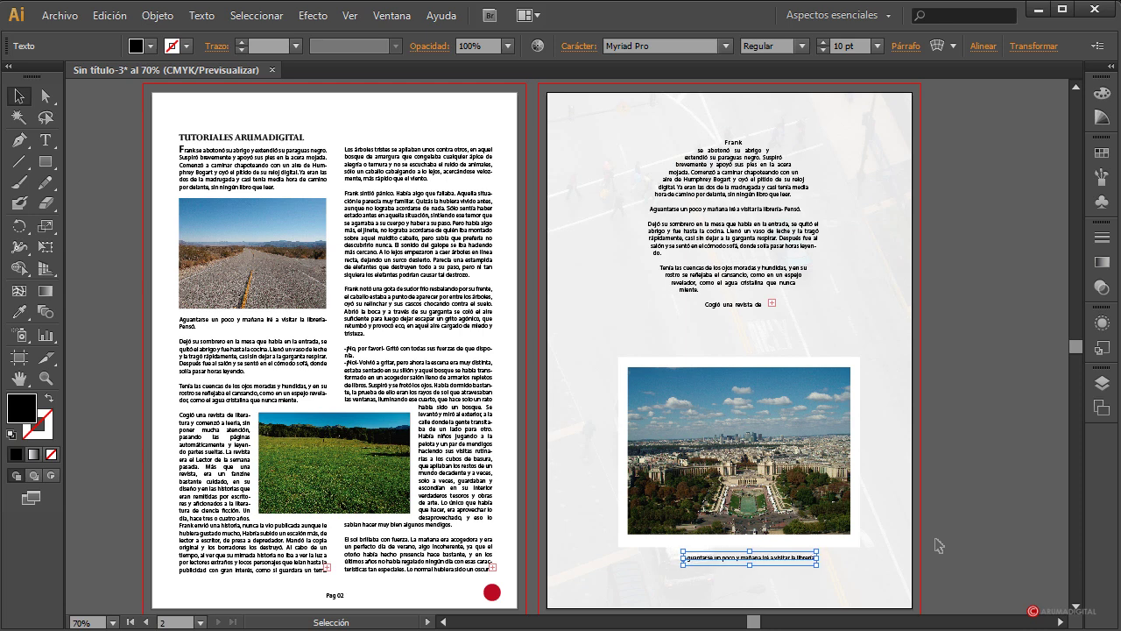
key("Left")
key("Left")
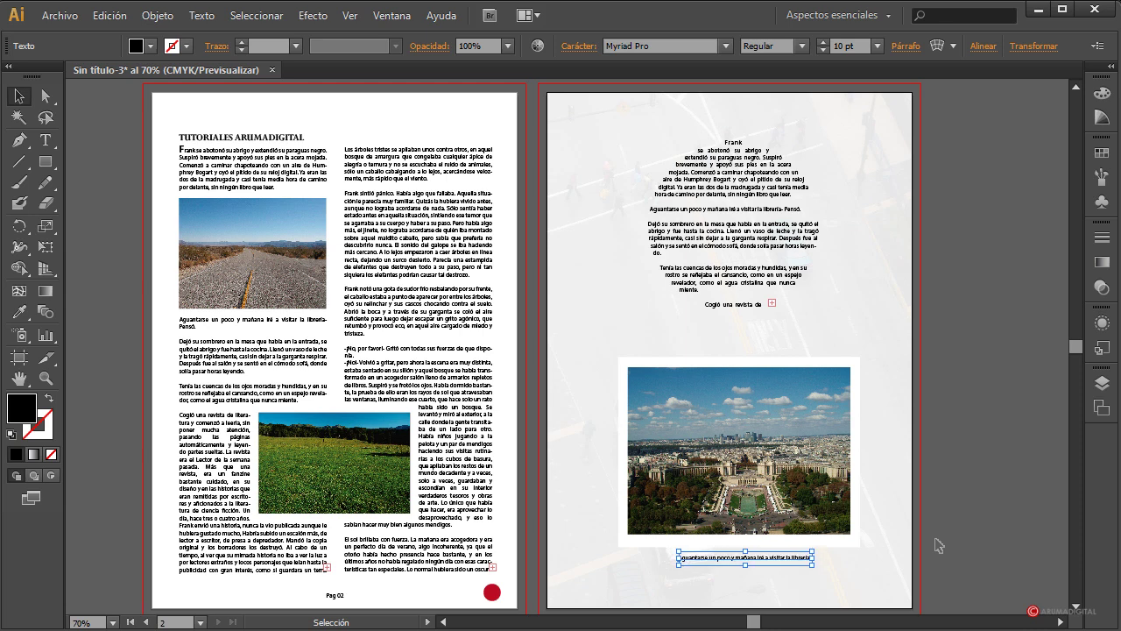
key("alt+Left")
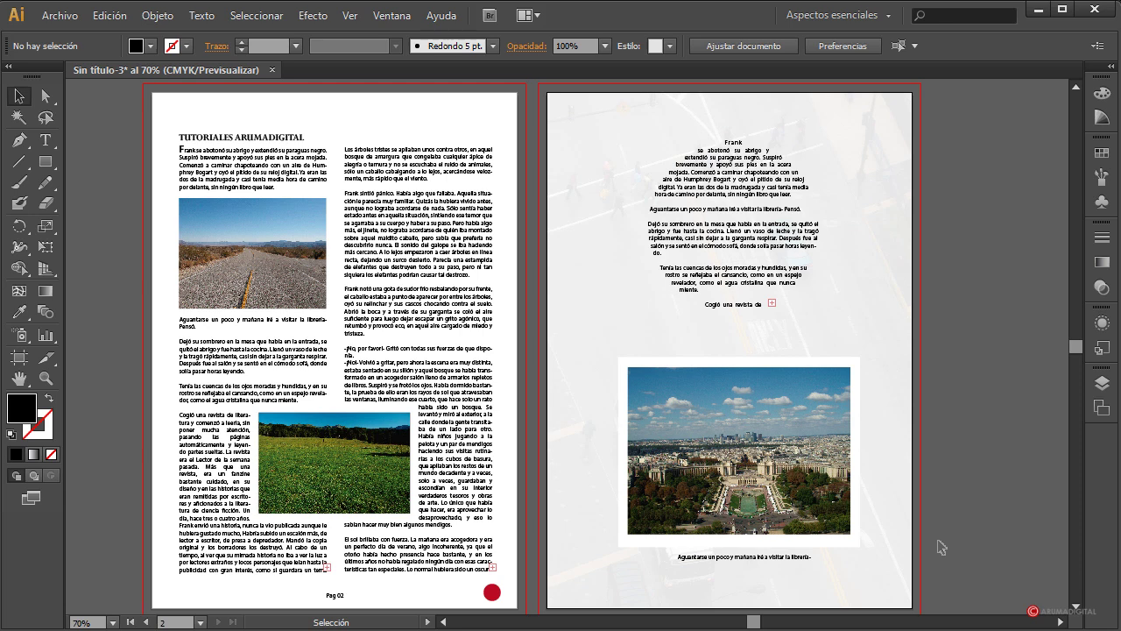
- Print all artboards with the doPDF v7 printer, saving the output as d:\Sin título-3.pdf
left_click(57, 17)
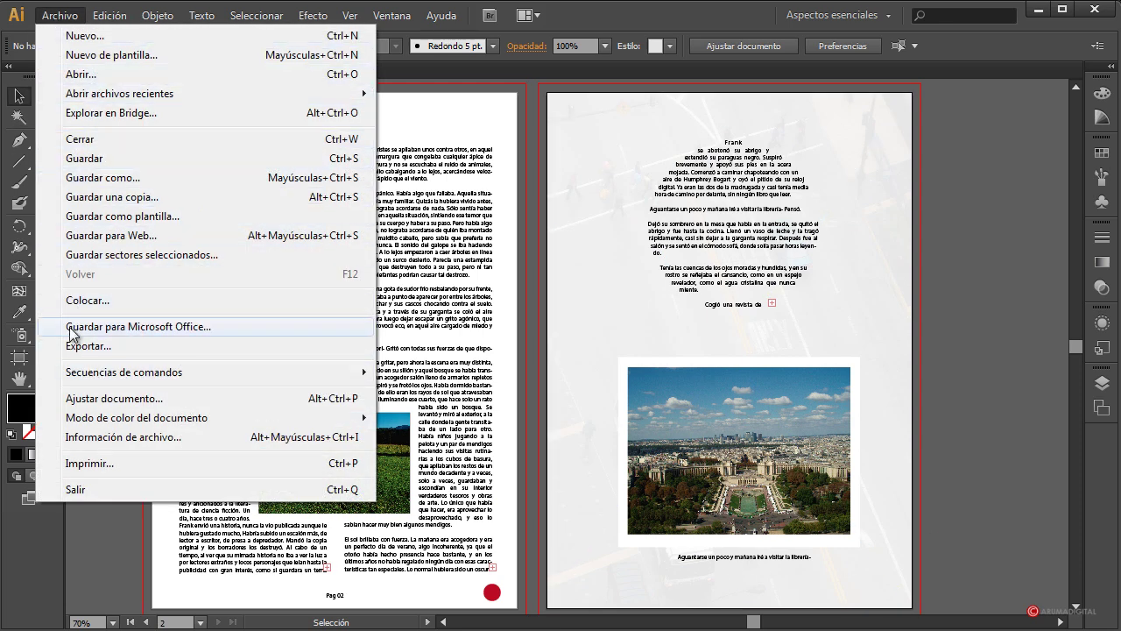
left_click(90, 461)
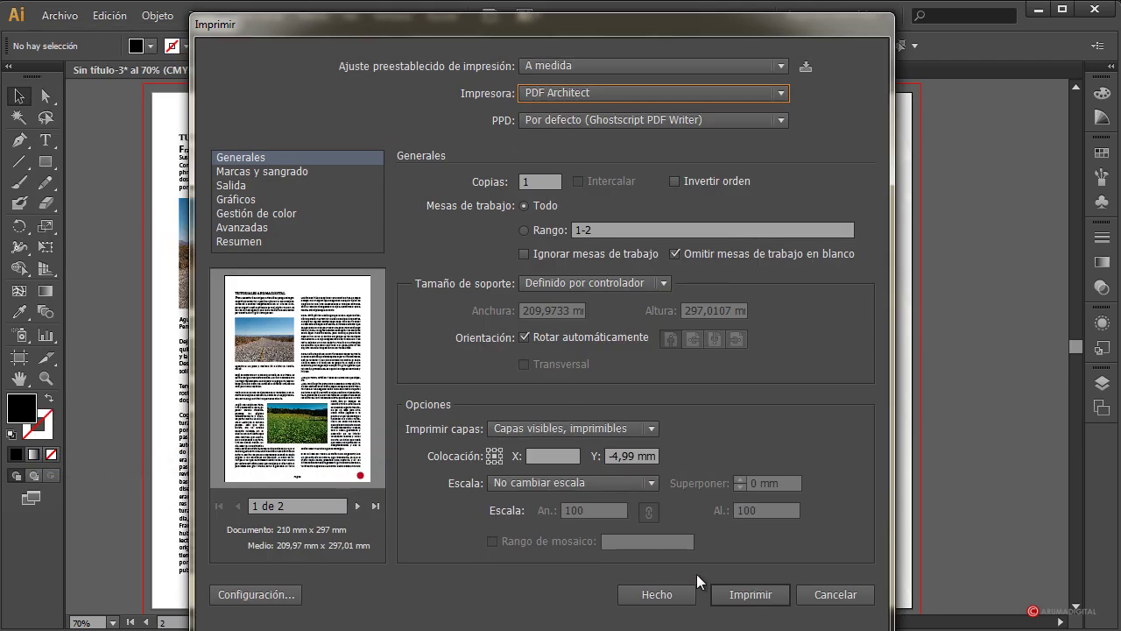
left_click(637, 92)
left_click(640, 232)
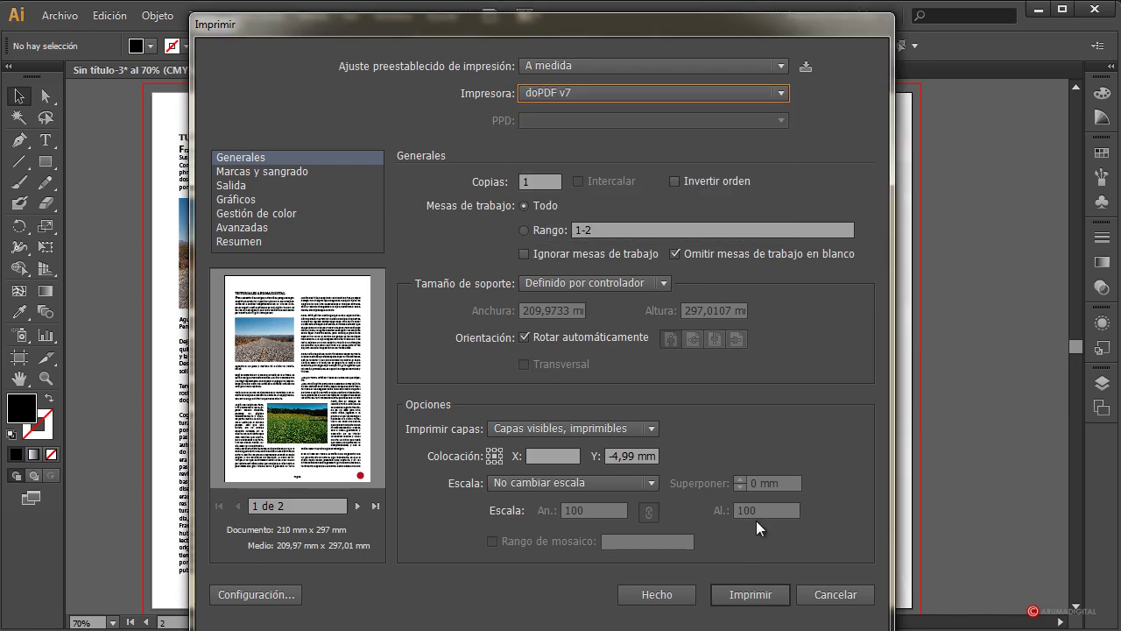
left_click(745, 594)
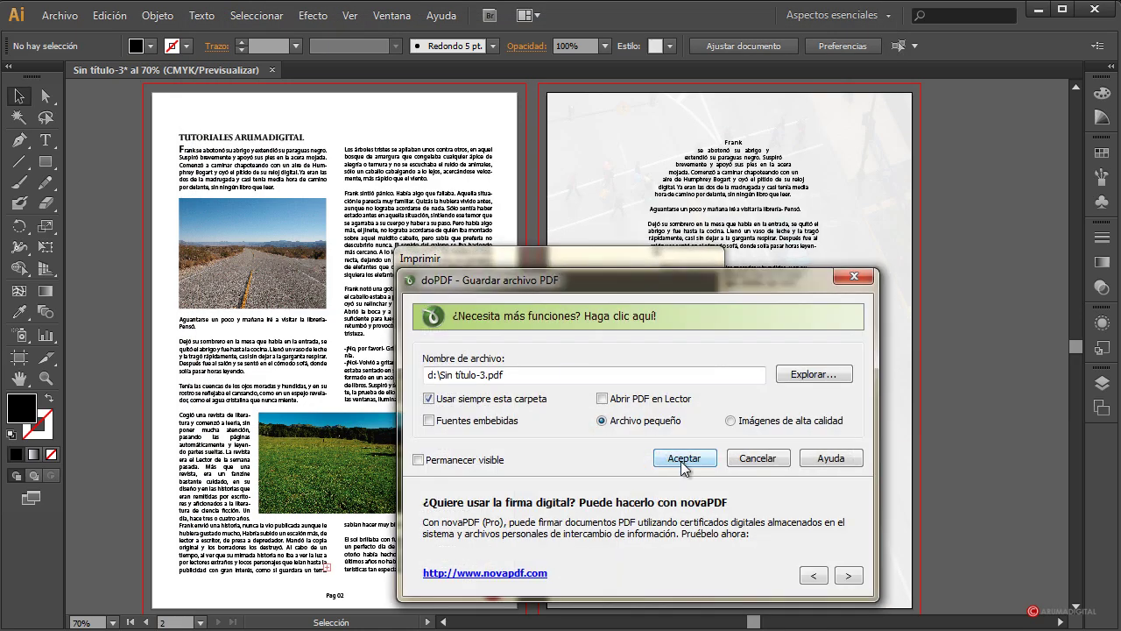
left_click(673, 463)
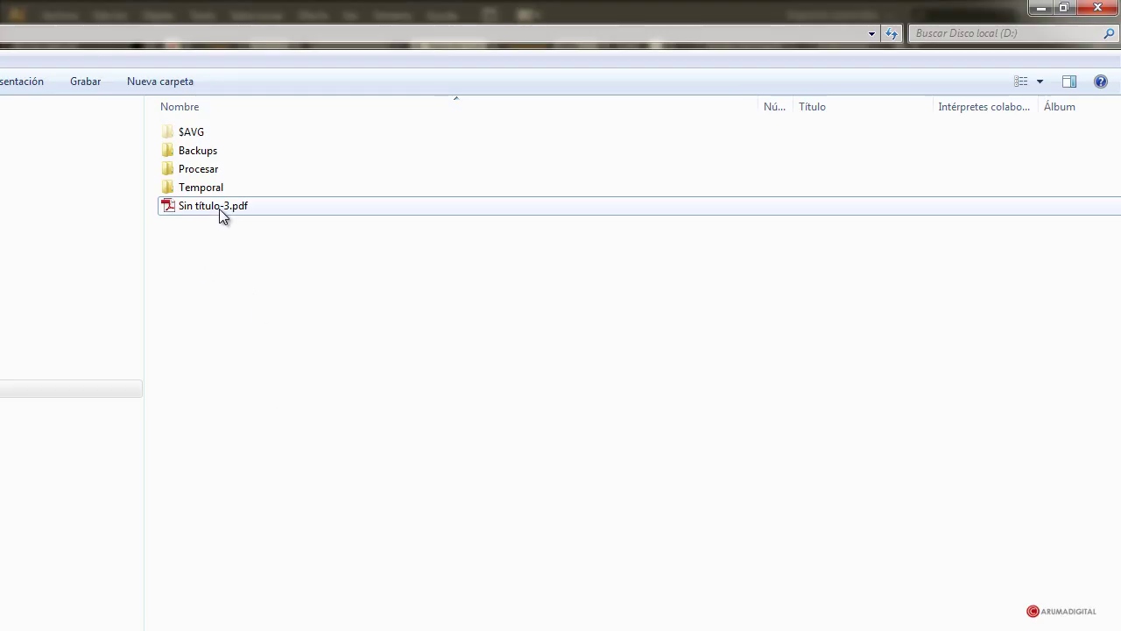
- Open Sin título-3.pdf in Adobe Reader, minimize the folder window behind it and reduce the page zoom to 100%
double_click(219, 209)
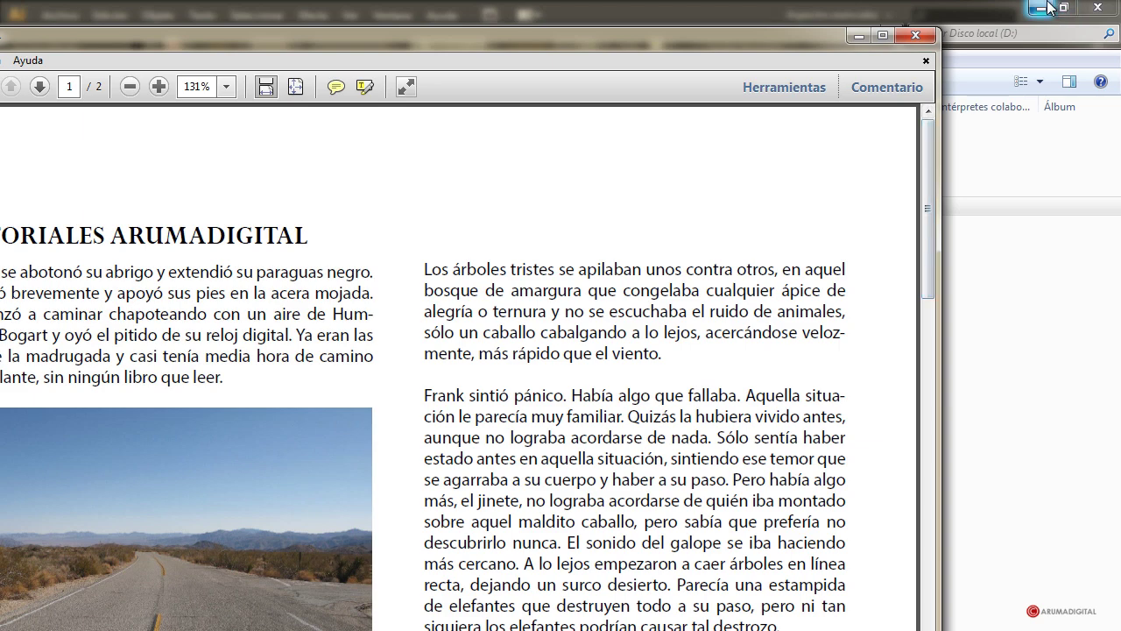
left_click(1051, 7)
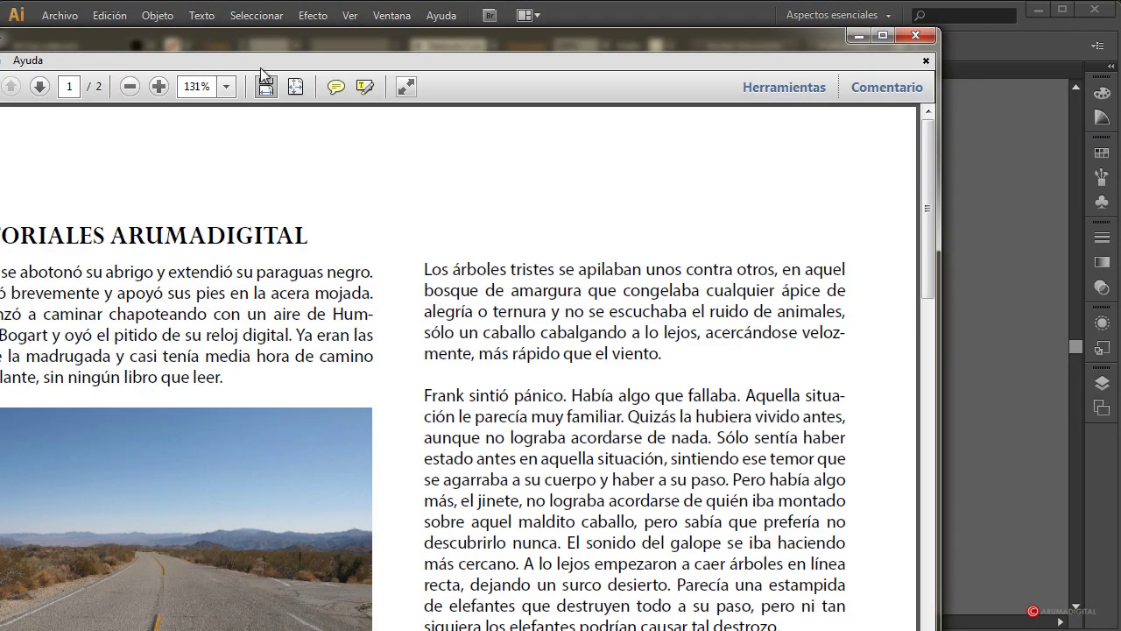
left_click_drag(324, 36, 369, 21)
left_click(176, 73)
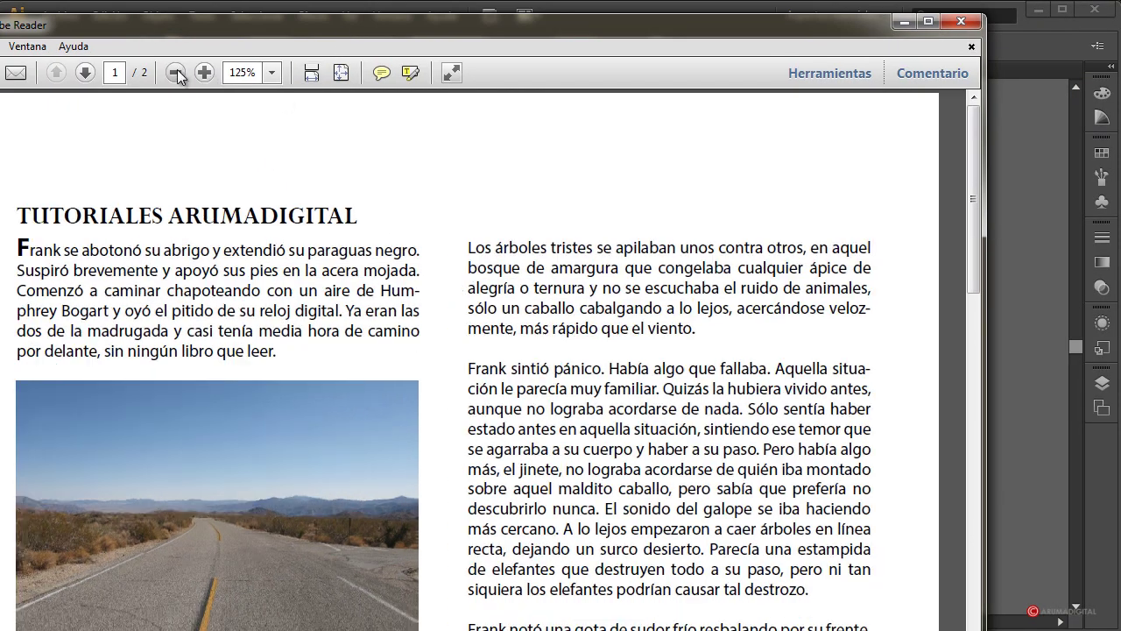
left_click(176, 74)
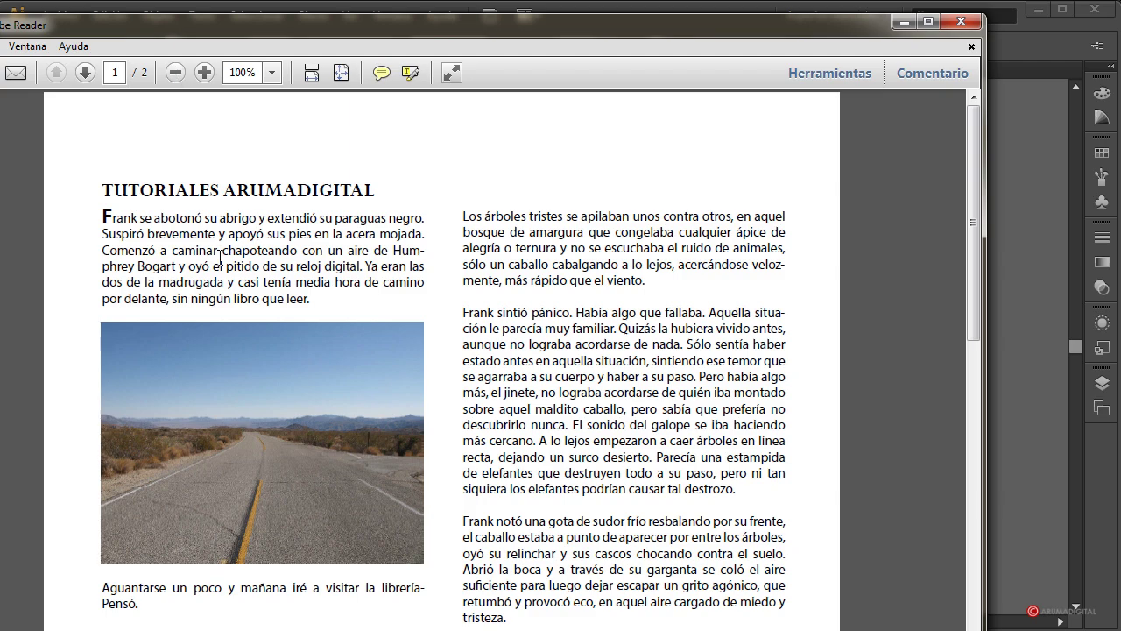
- Examine the PDF's first page, checking the selectable heading text, the two text columns, and the road and meadow photos
scroll(682, 429, "down", 15)
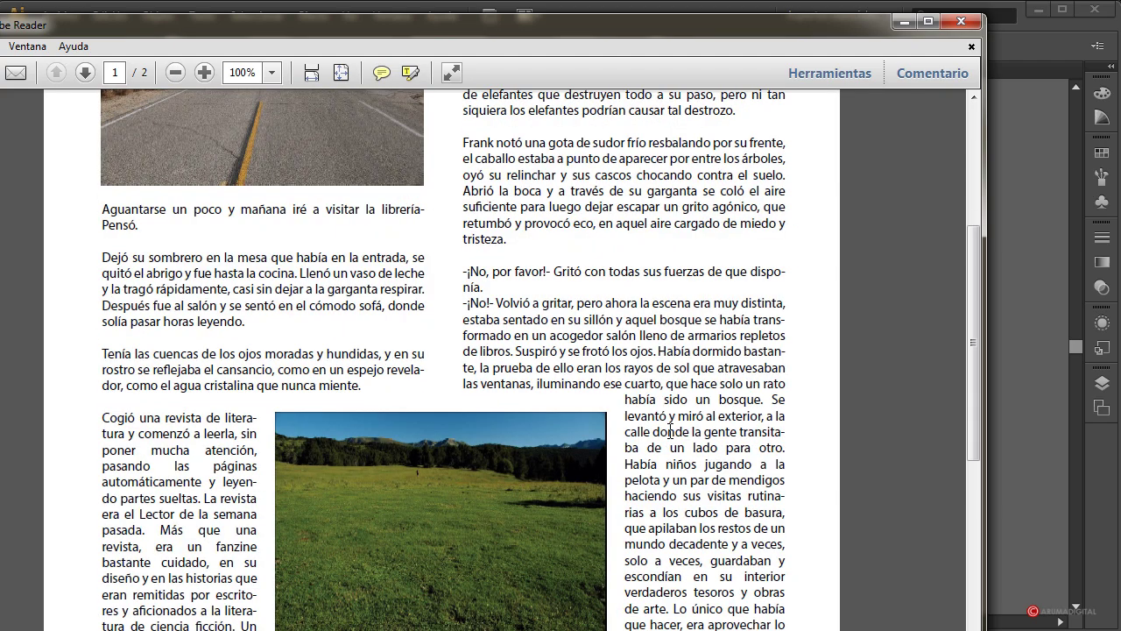
scroll(604, 473, "up", 15)
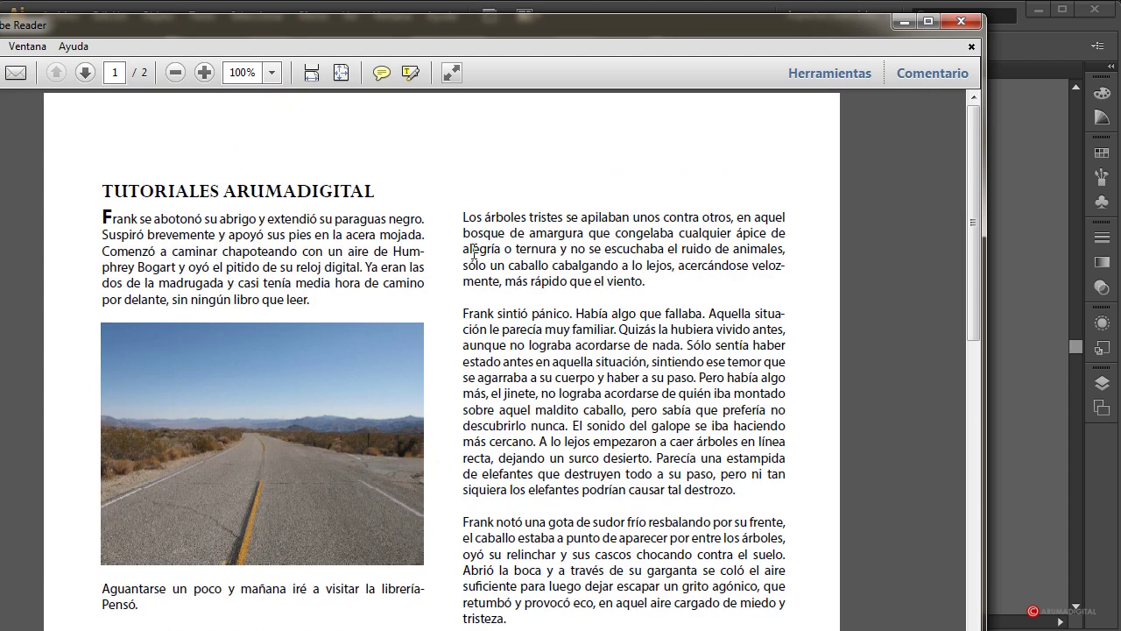
left_click_drag(356, 194, 102, 191)
left_click(179, 266)
scroll(426, 384, "down", 4)
scroll(426, 384, "up", 4)
scroll(427, 368, "down", 8)
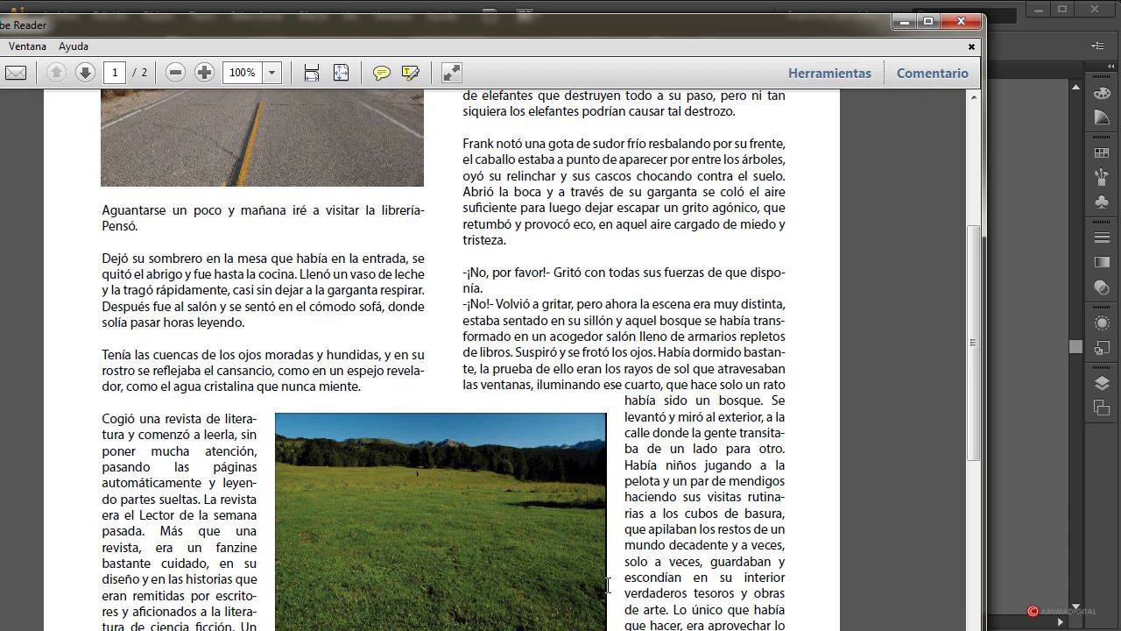
- Review page two's faded background, shaped text and framed panorama, recheck page one's wrapped text, and close the PDF
scroll(352, 542, "down", 15)
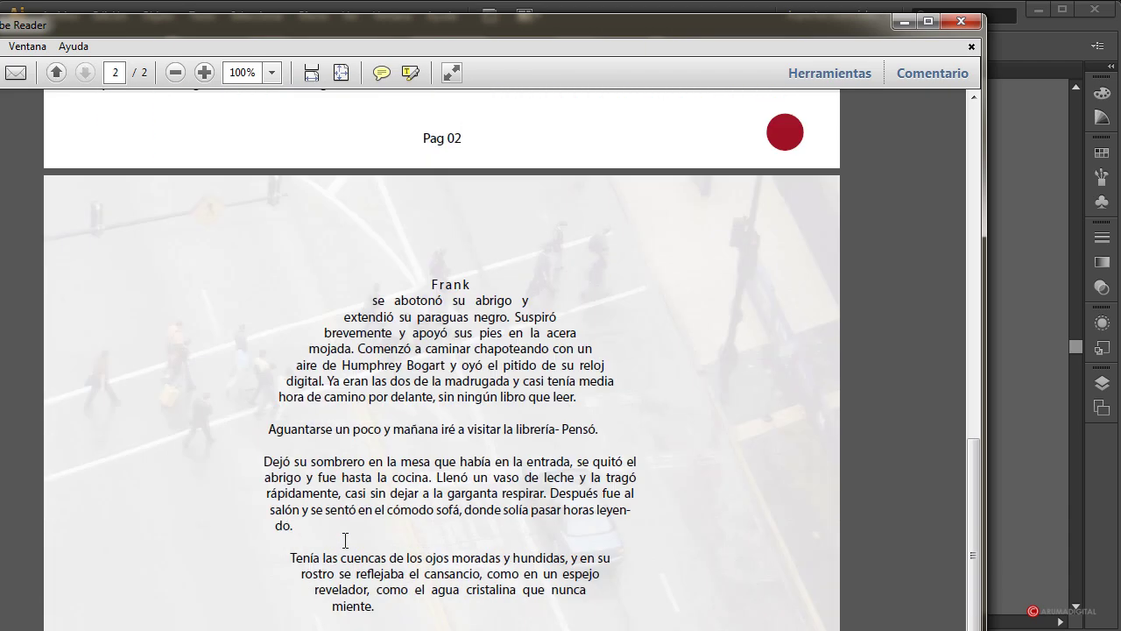
scroll(345, 541, "down", 5)
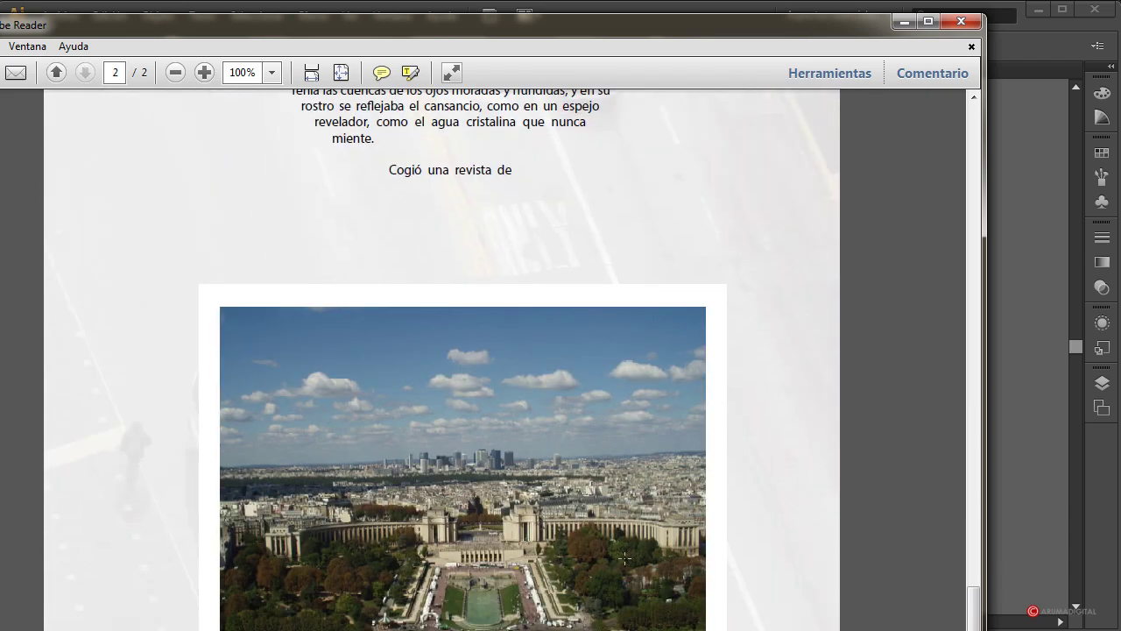
scroll(624, 558, "up", 17)
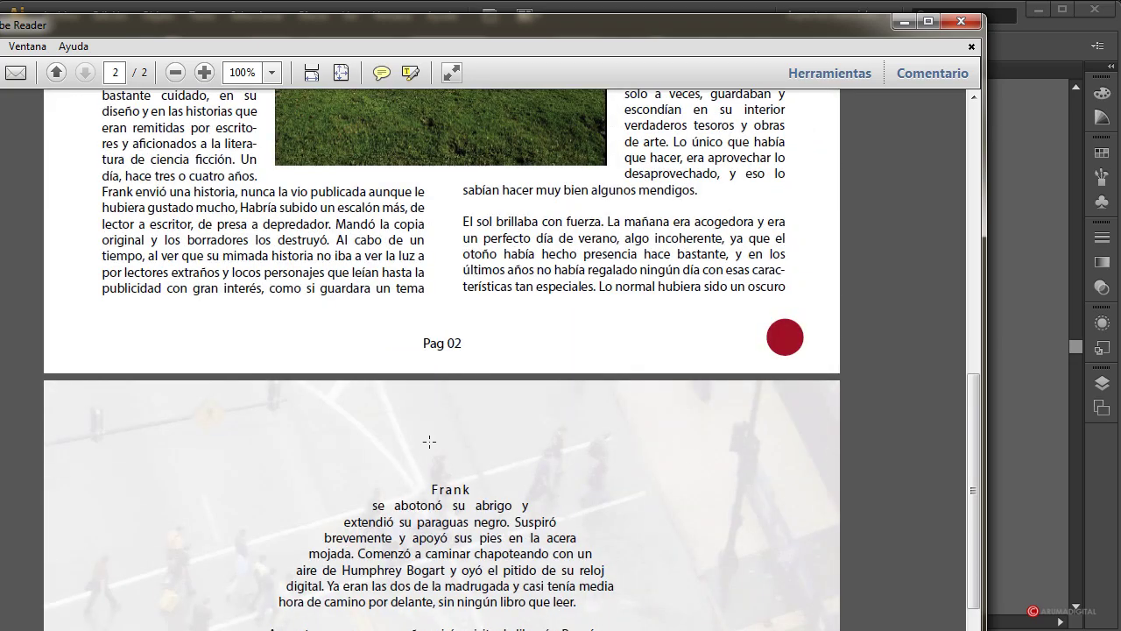
scroll(429, 440, "down", 15)
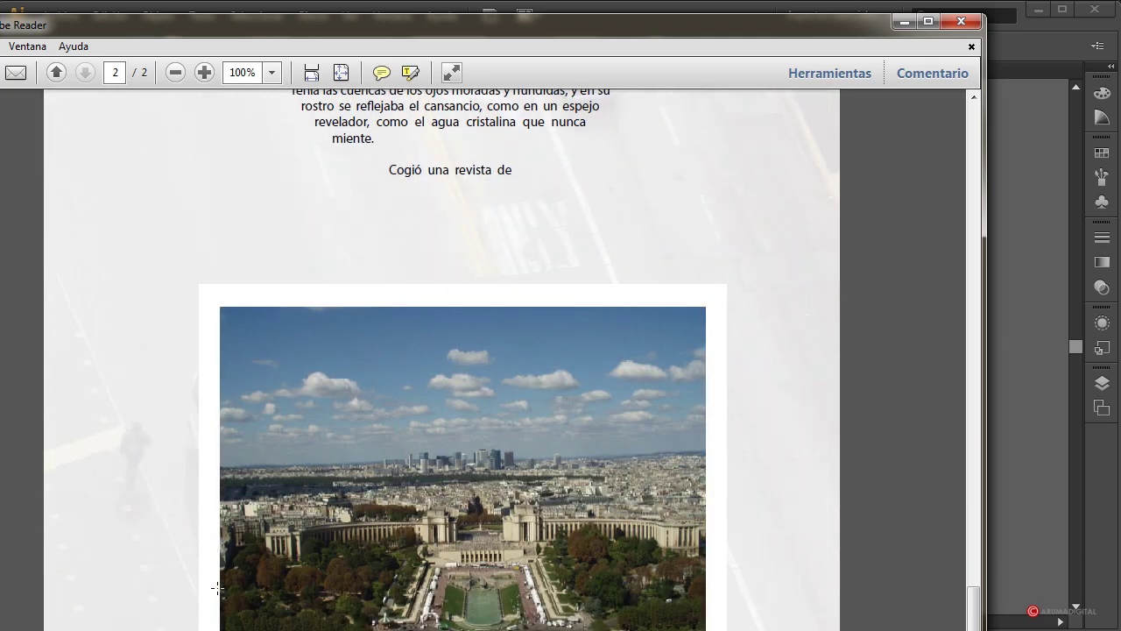
scroll(217, 587, "up", 20)
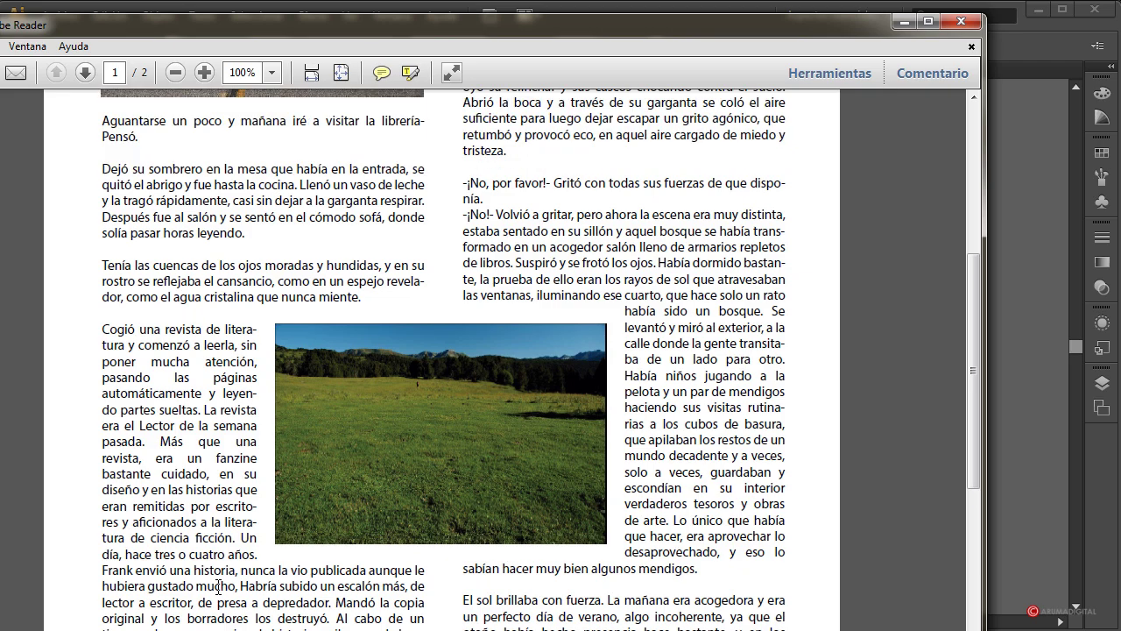
scroll(217, 587, "down", 10)
scroll(284, 357, "up", 8)
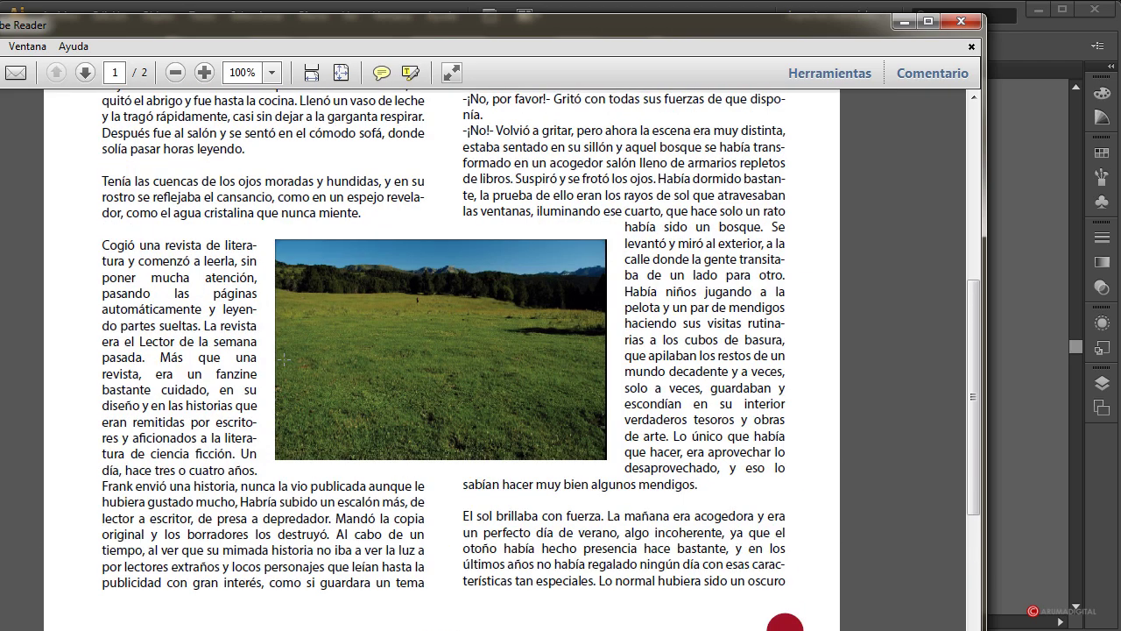
scroll(283, 357, "up", 9)
scroll(233, 169, "up", 4)
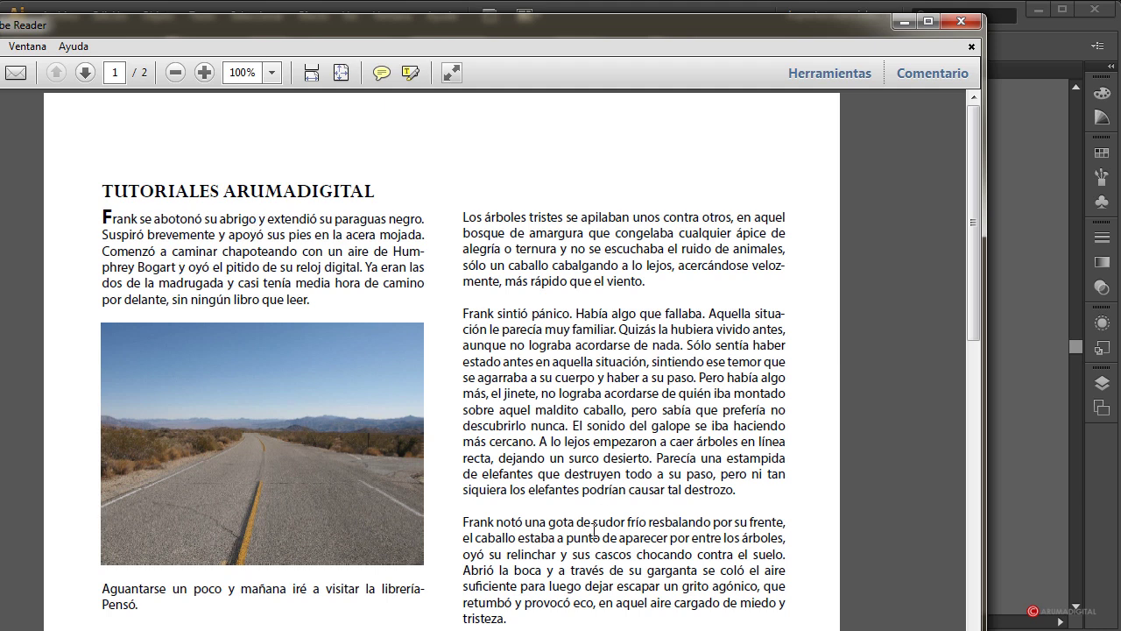
left_click(964, 19)
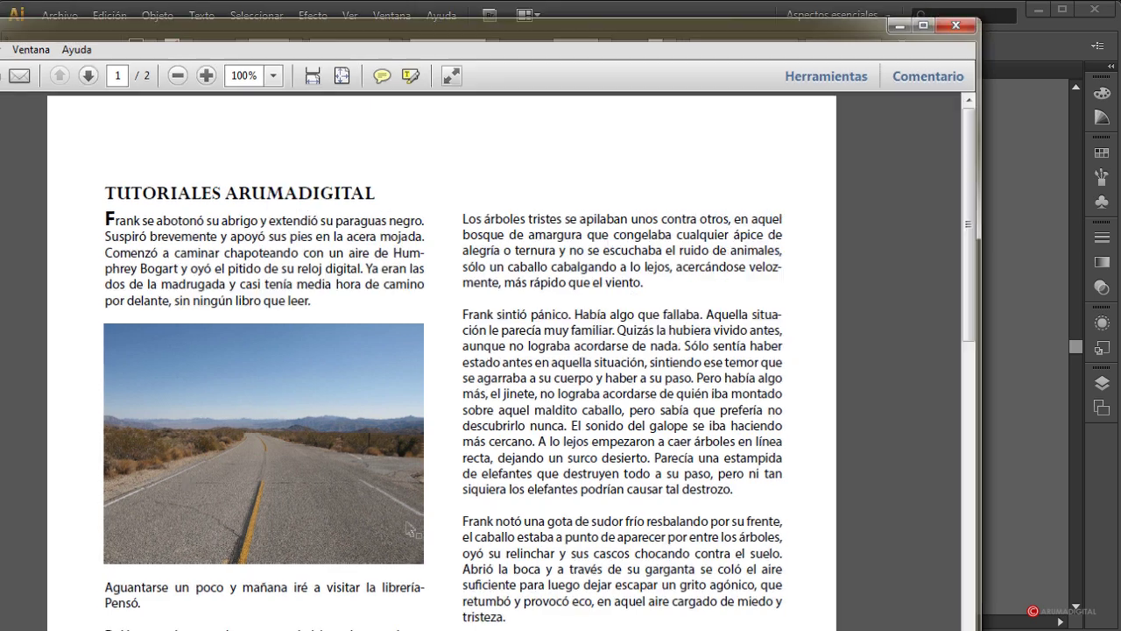